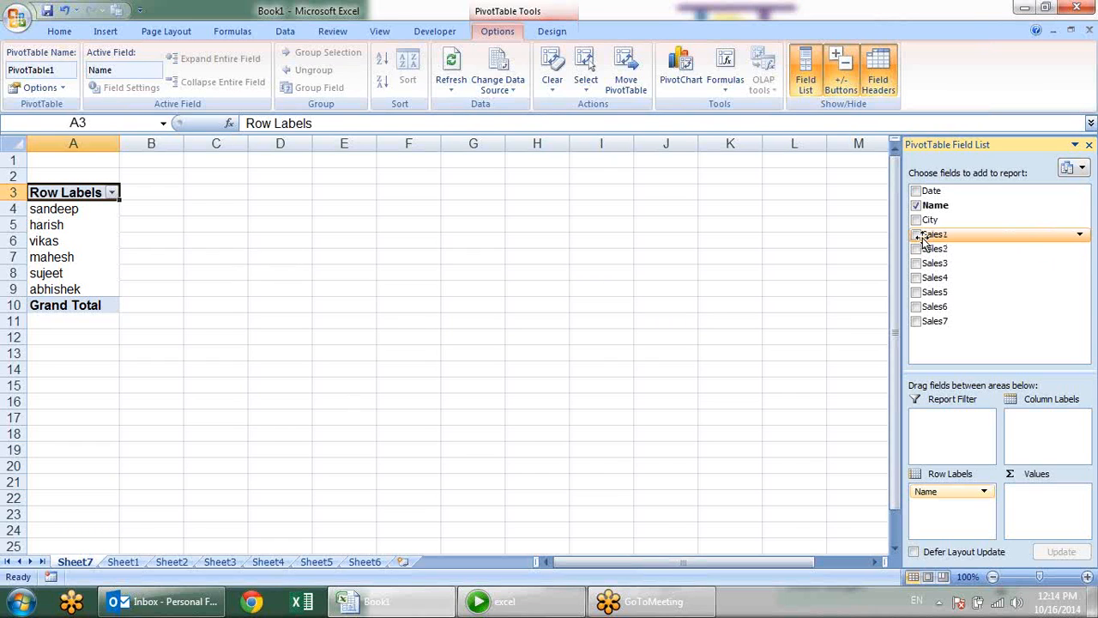
# Try Sales1, Sales2 and Sales3 as value fields in the pivot table and remove them again
pyautogui.click(916, 235)
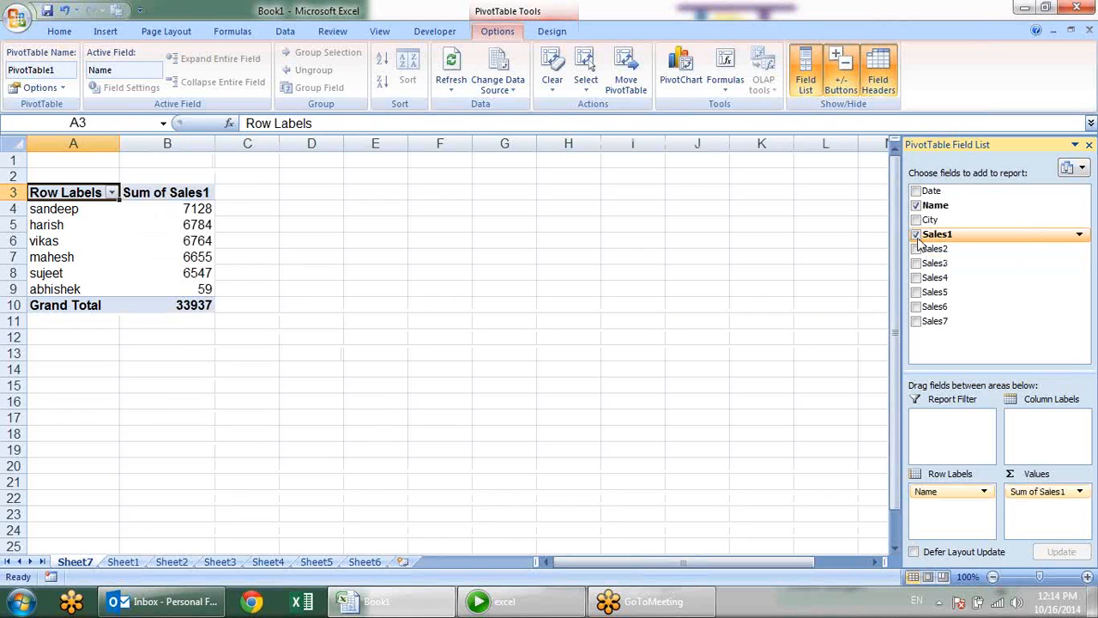
pyautogui.click(916, 249)
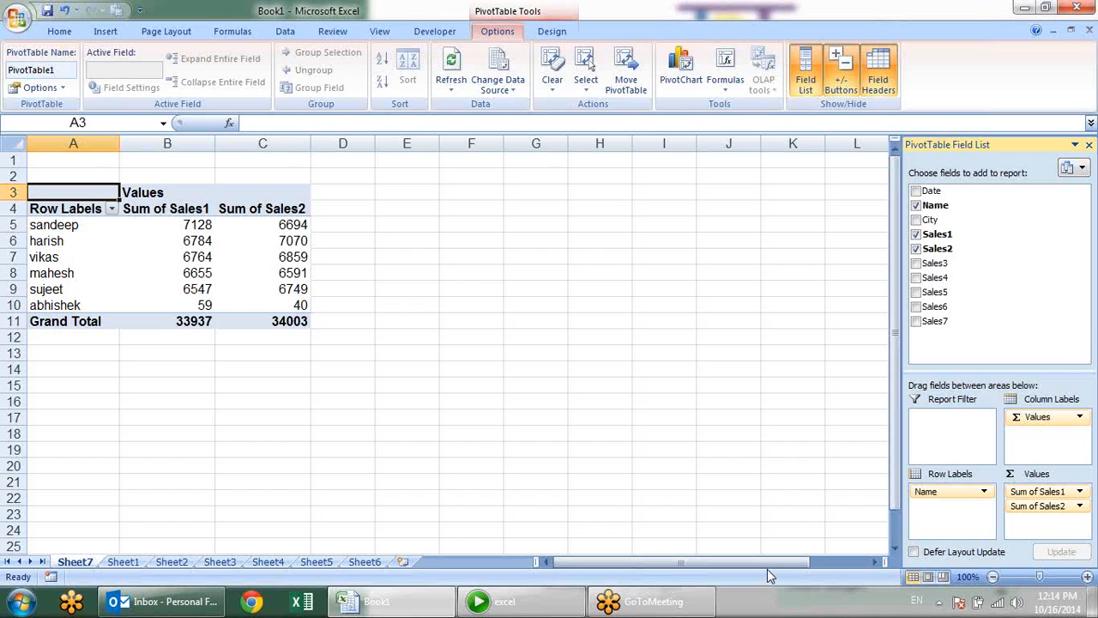
pyautogui.click(915, 262)
pyautogui.click(916, 234)
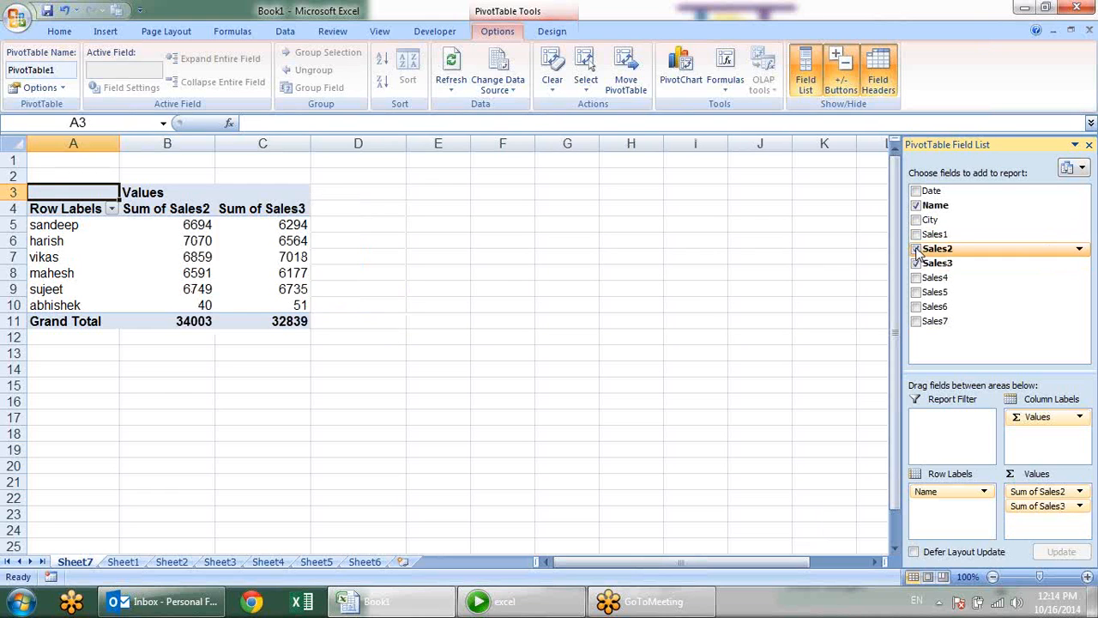
pyautogui.click(915, 248)
pyautogui.click(915, 263)
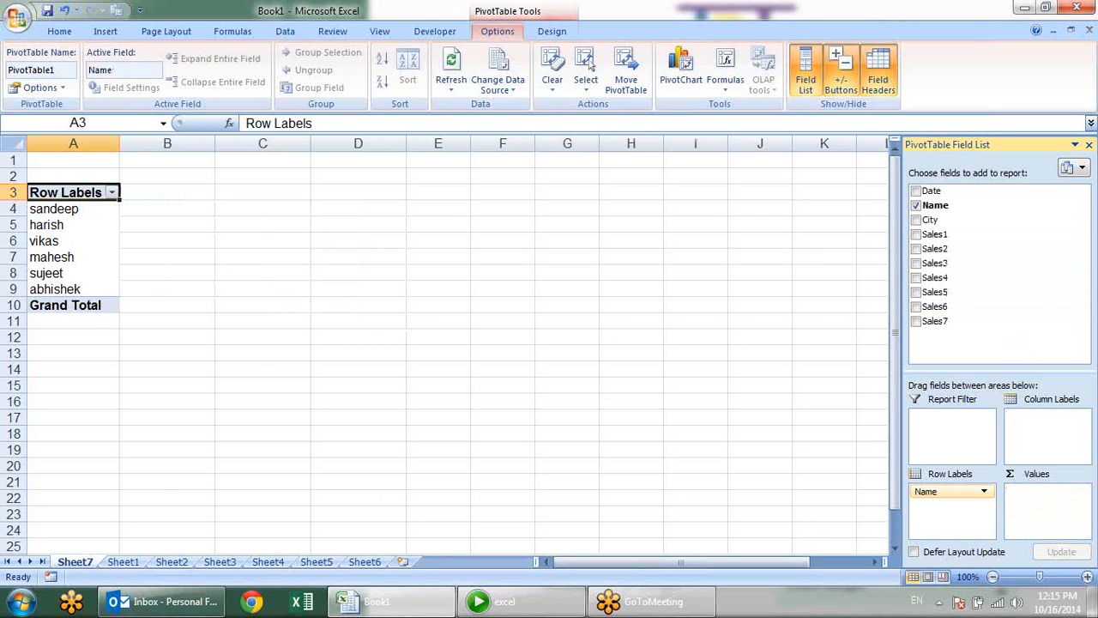
# Examine the source sales columns and the empty column beside them in Sheet1, and return to the pivot table on Sheet7
pyautogui.click(111, 562)
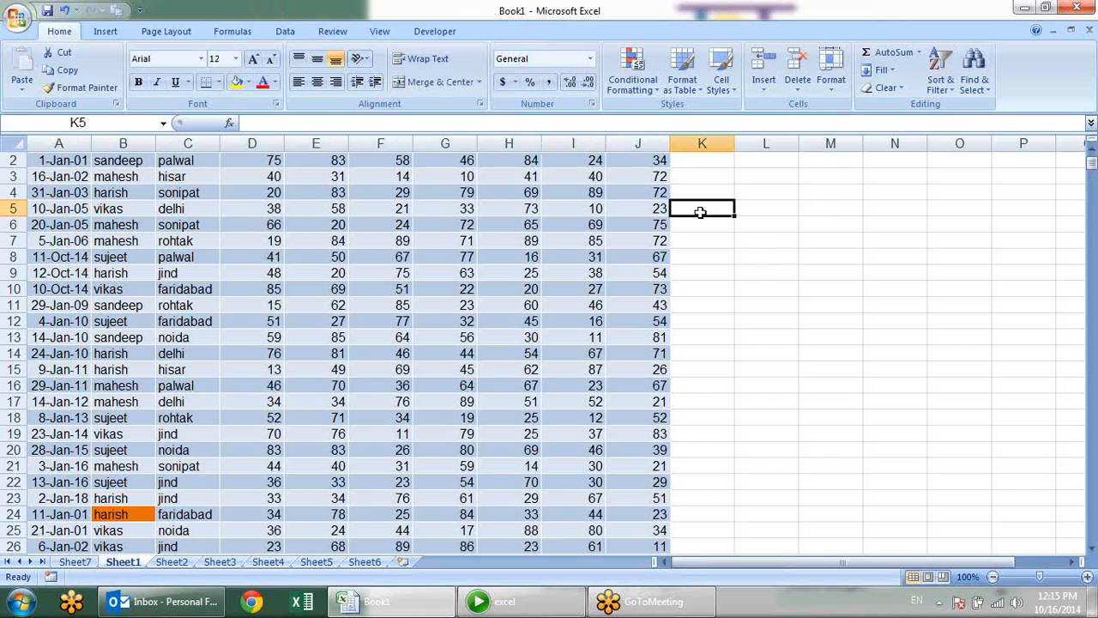
pyautogui.scroll(1, 713, 214)
pyautogui.click(706, 162)
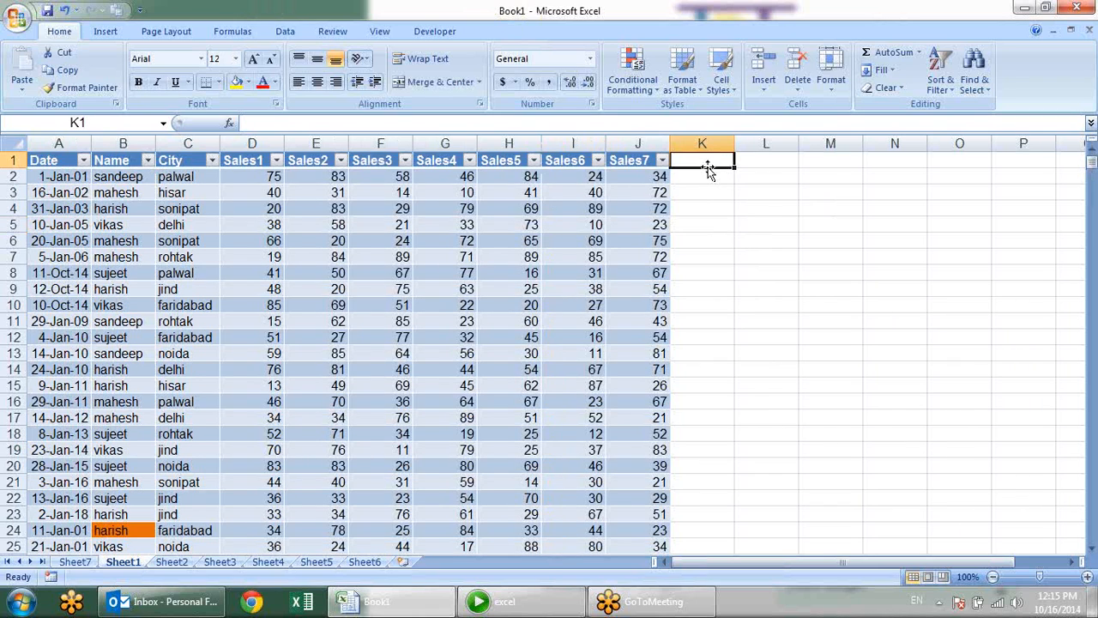
pyautogui.moveTo(705, 169); pyautogui.dragTo(708, 192)
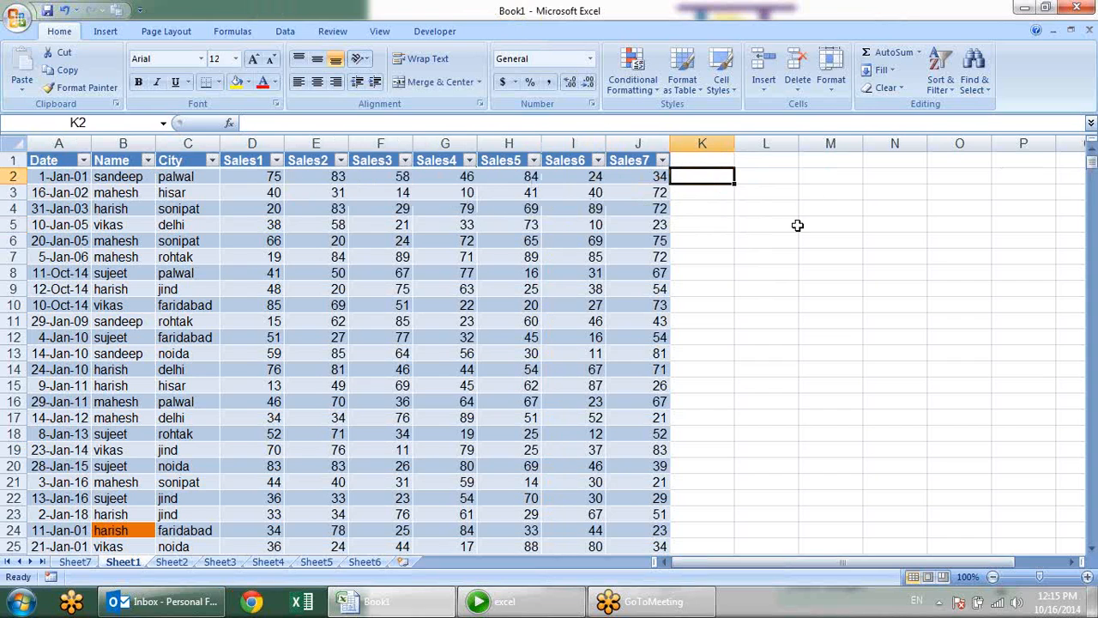
pyautogui.click(75, 561)
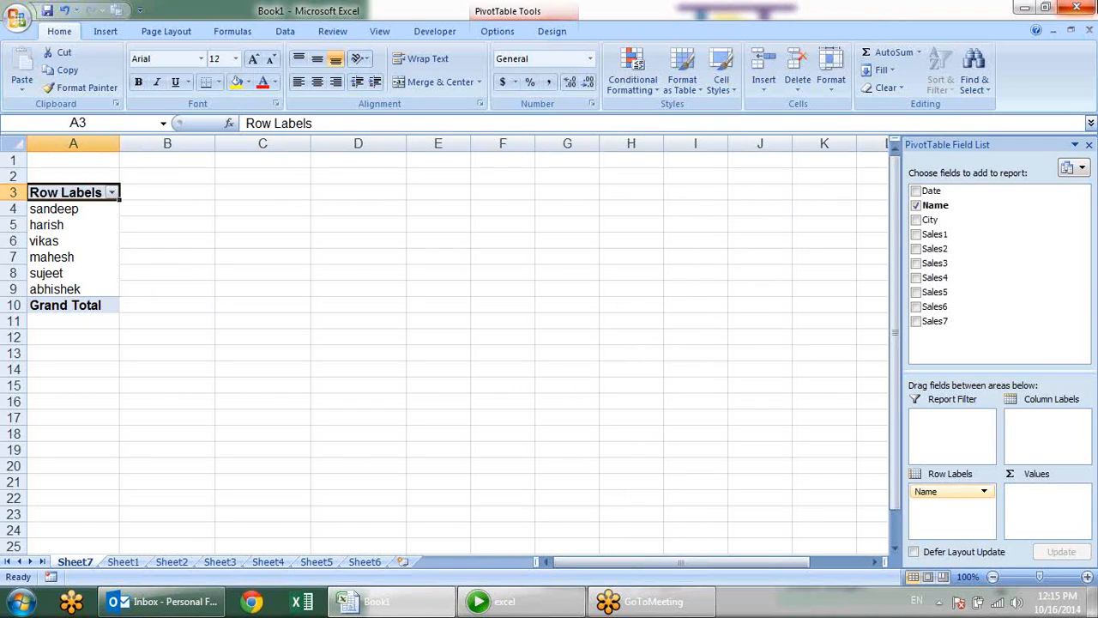
pyautogui.click(1086, 42)
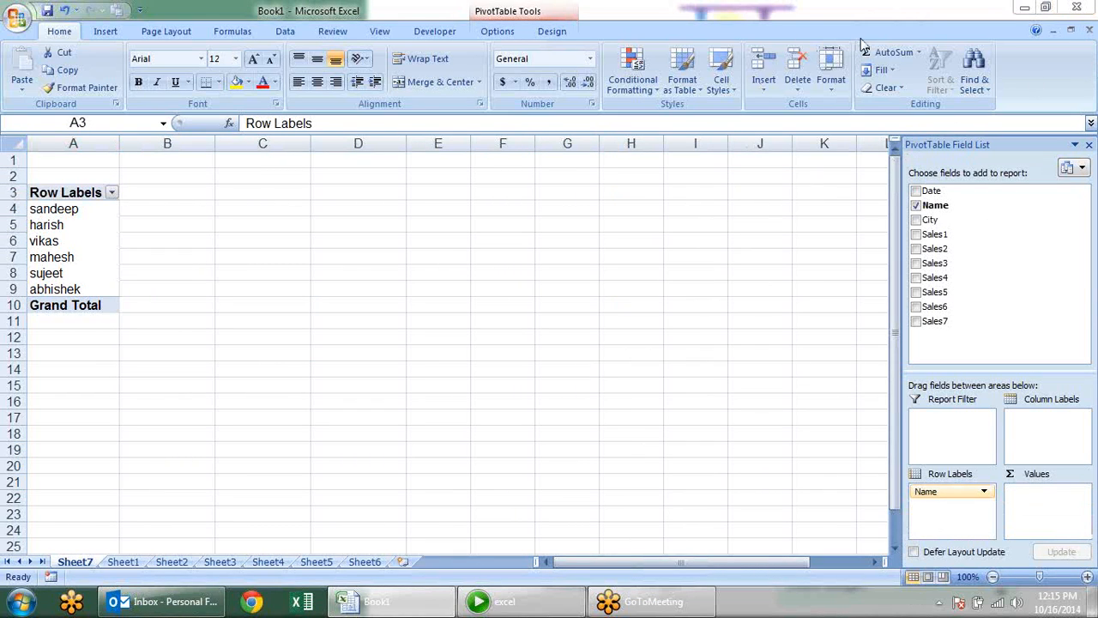
pyautogui.click(432, 370)
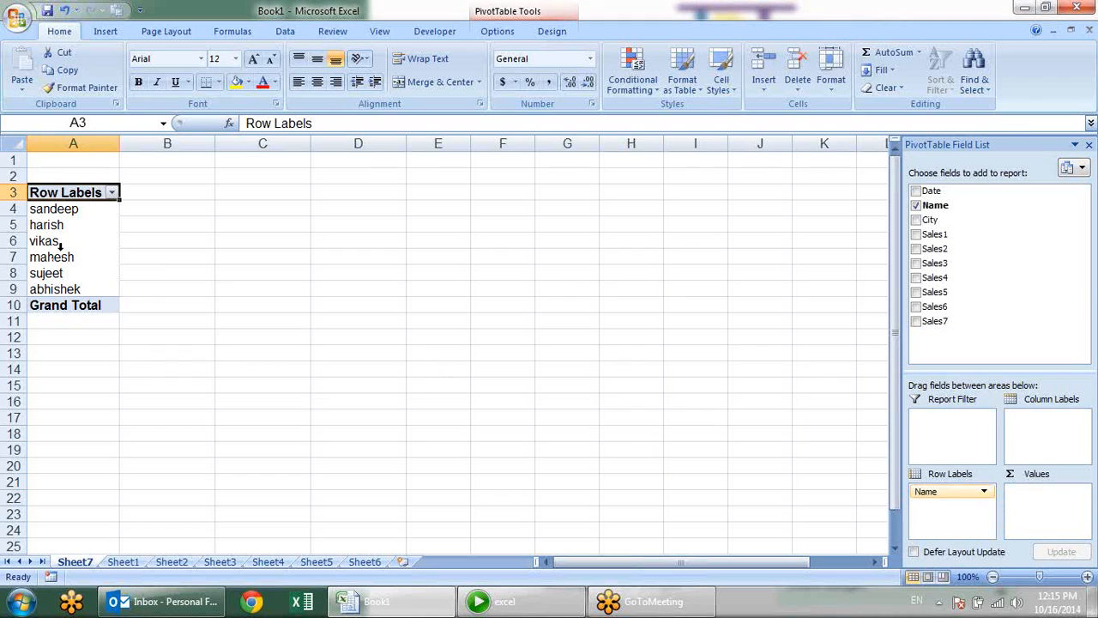
pyautogui.click(169, 270)
pyautogui.click(92, 229)
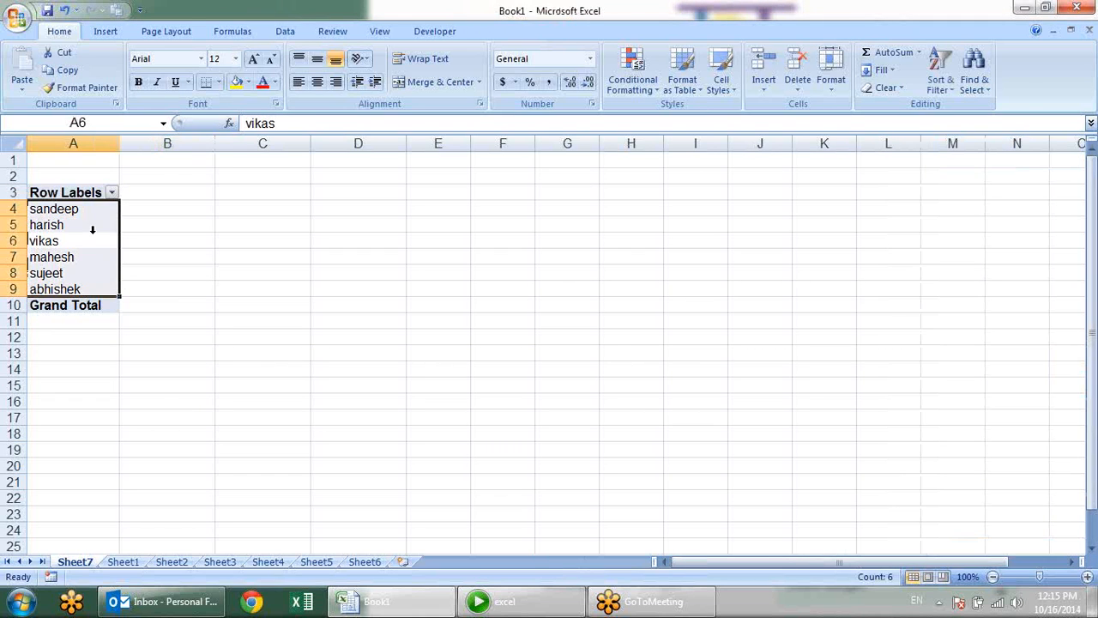
pyautogui.click(135, 211)
# Start a new calculated field in the pivot table and name it Total
pyautogui.click(91, 209)
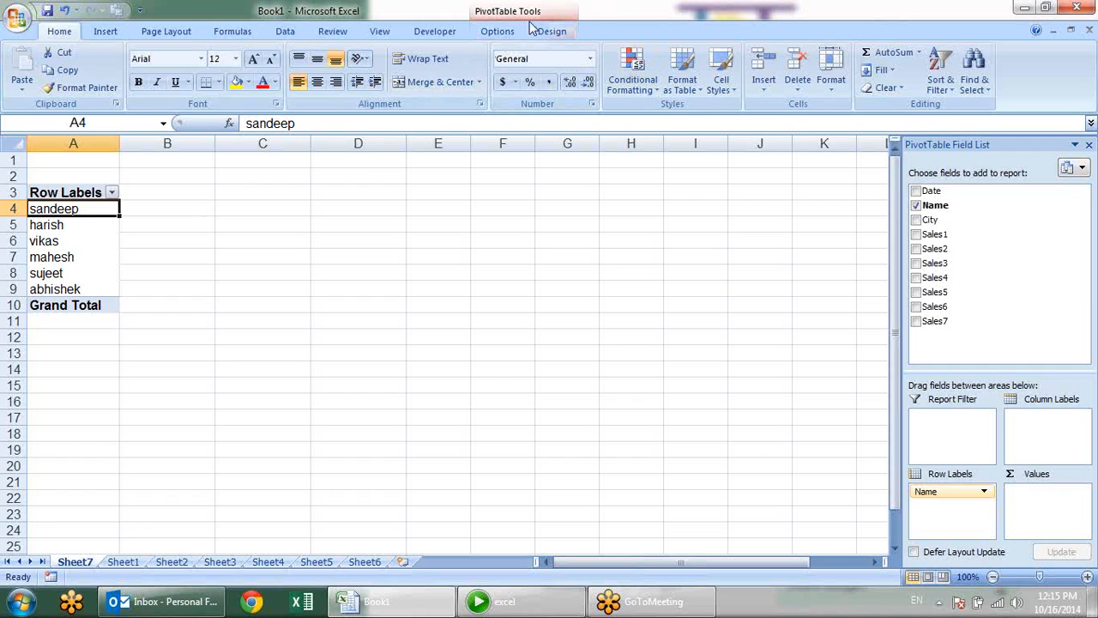
pyautogui.click(498, 33)
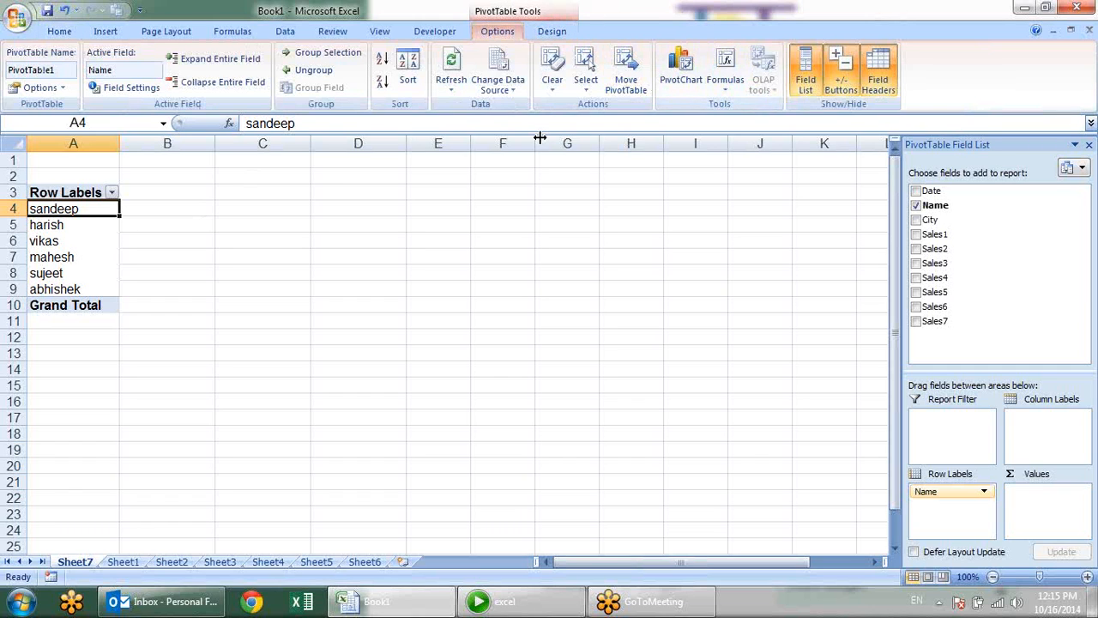
pyautogui.click(725, 86)
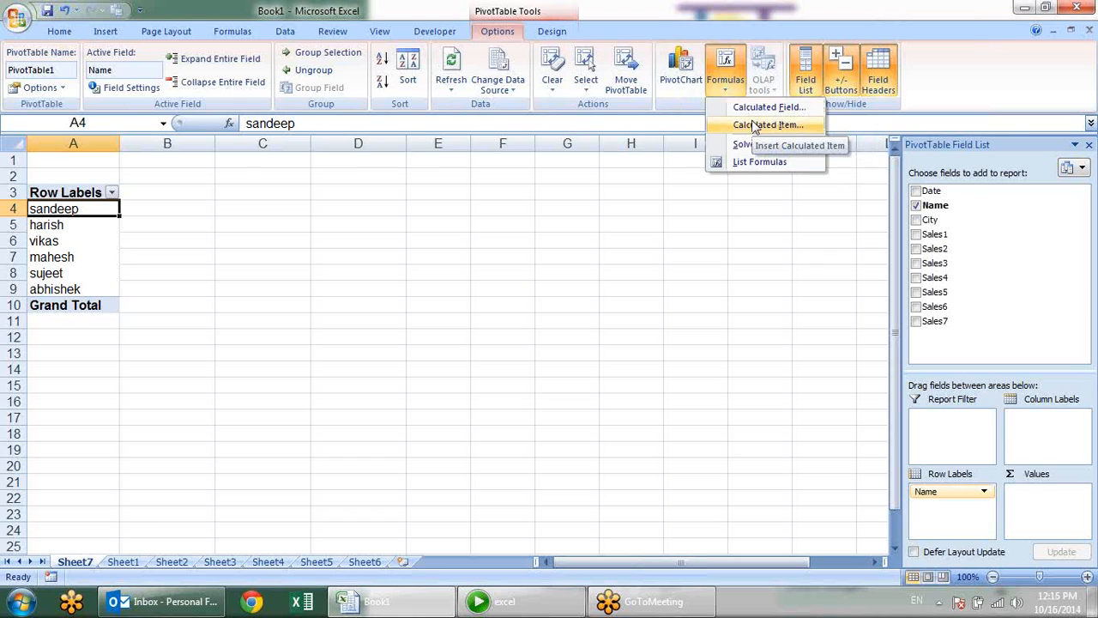
pyautogui.click(803, 112)
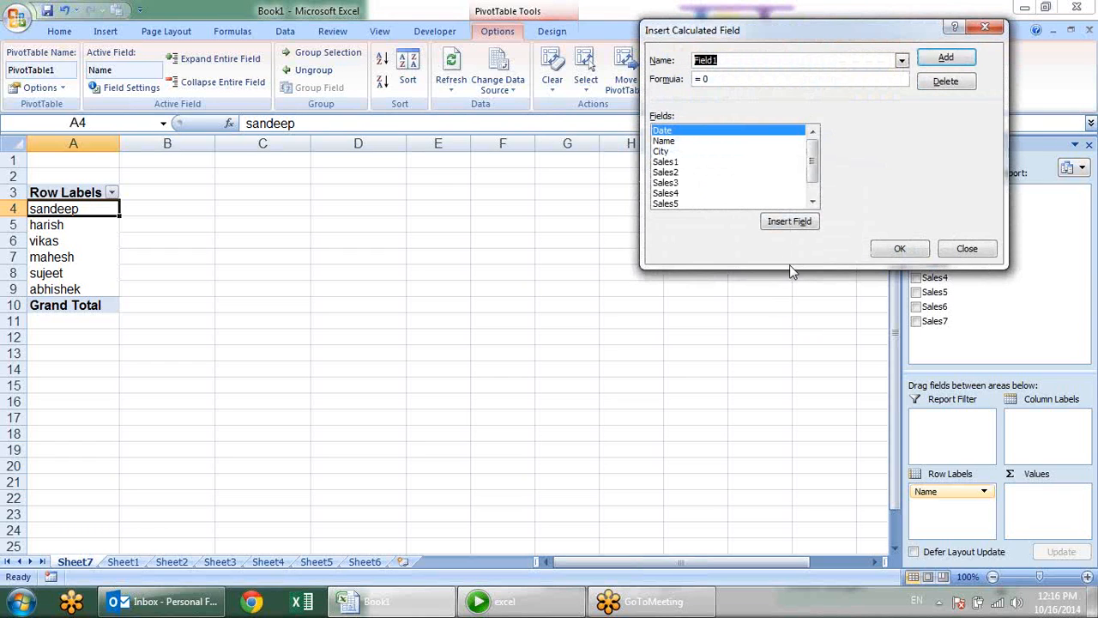
pyautogui.moveTo(803, 34); pyautogui.dragTo(662, 190)
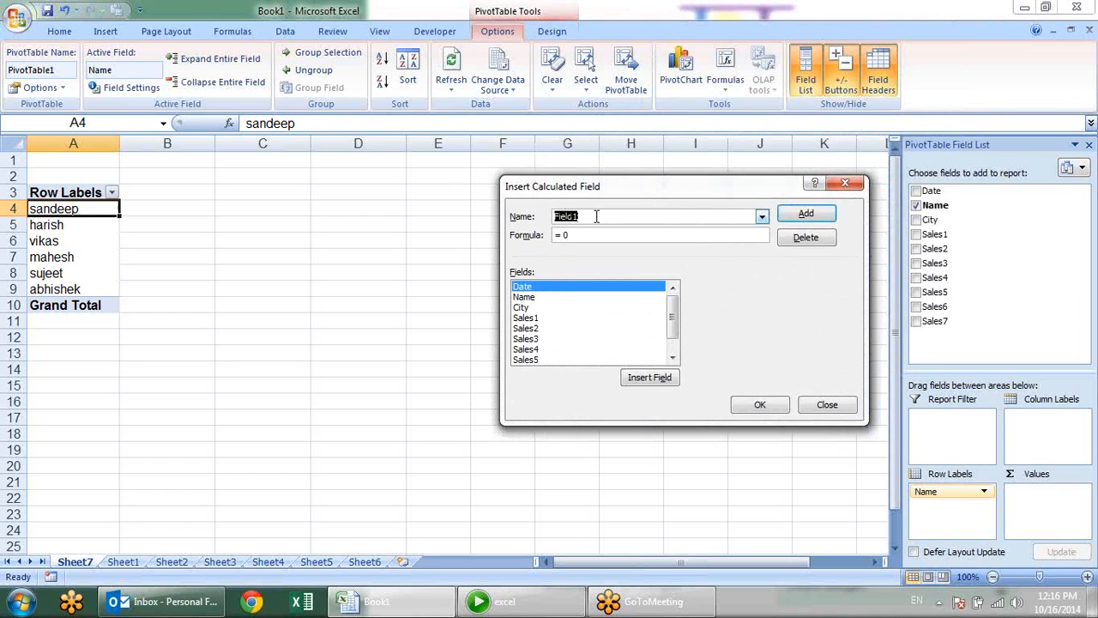
pyautogui.write('Totall')
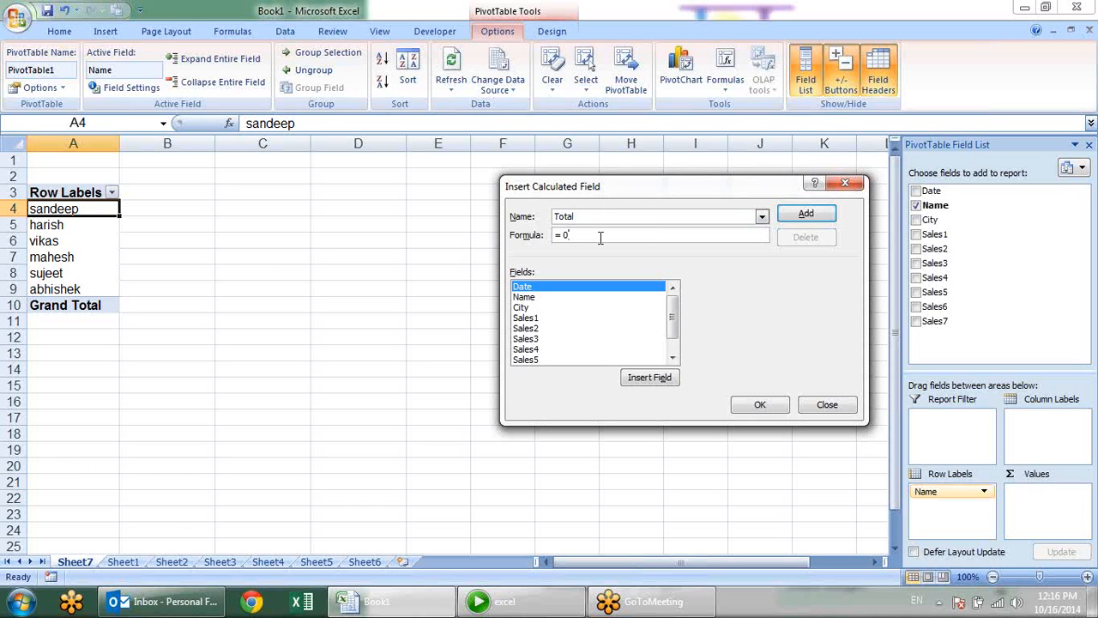
# Build the start of the Total field's formula as Sales1 + Sales2 + Sales3 using the listed fields
pyautogui.click(547, 320)
pyautogui.click(668, 386)
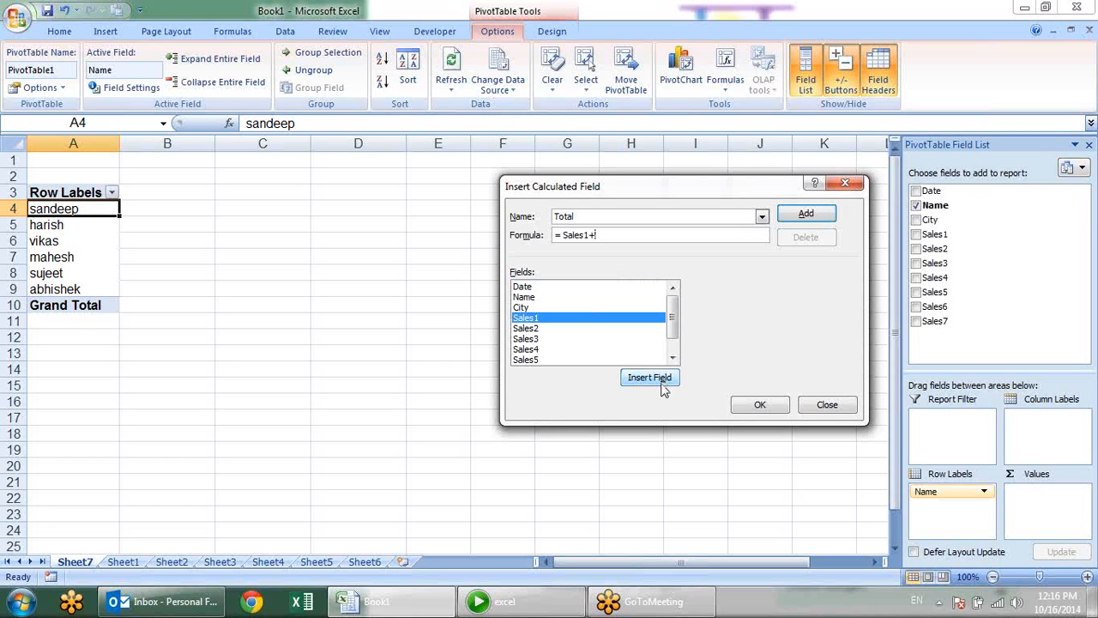
pyautogui.click(551, 329)
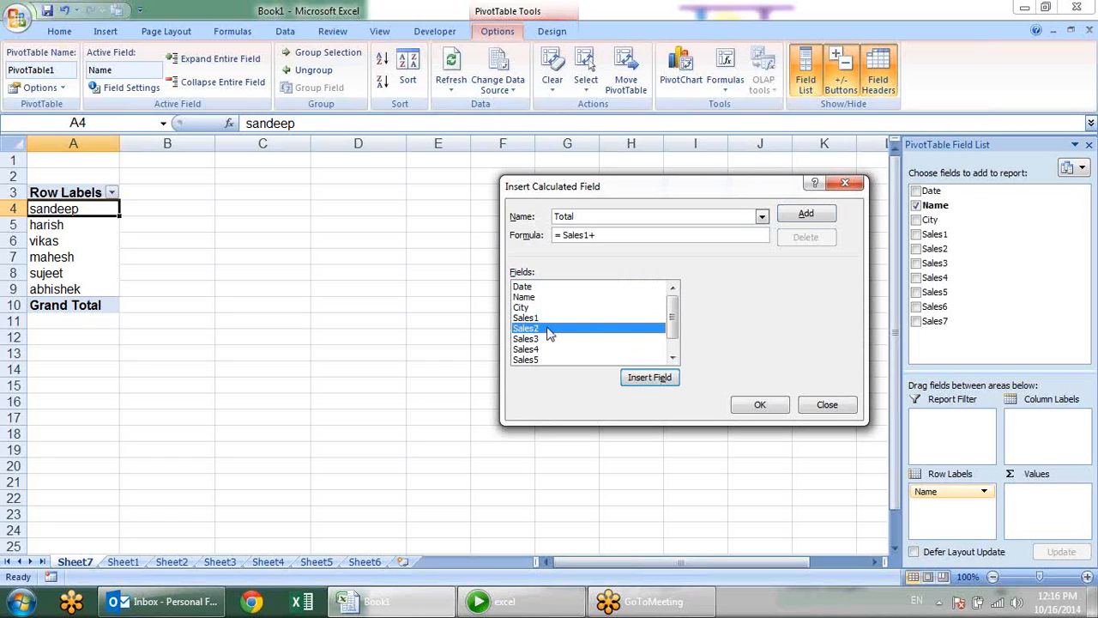
pyautogui.click(635, 379)
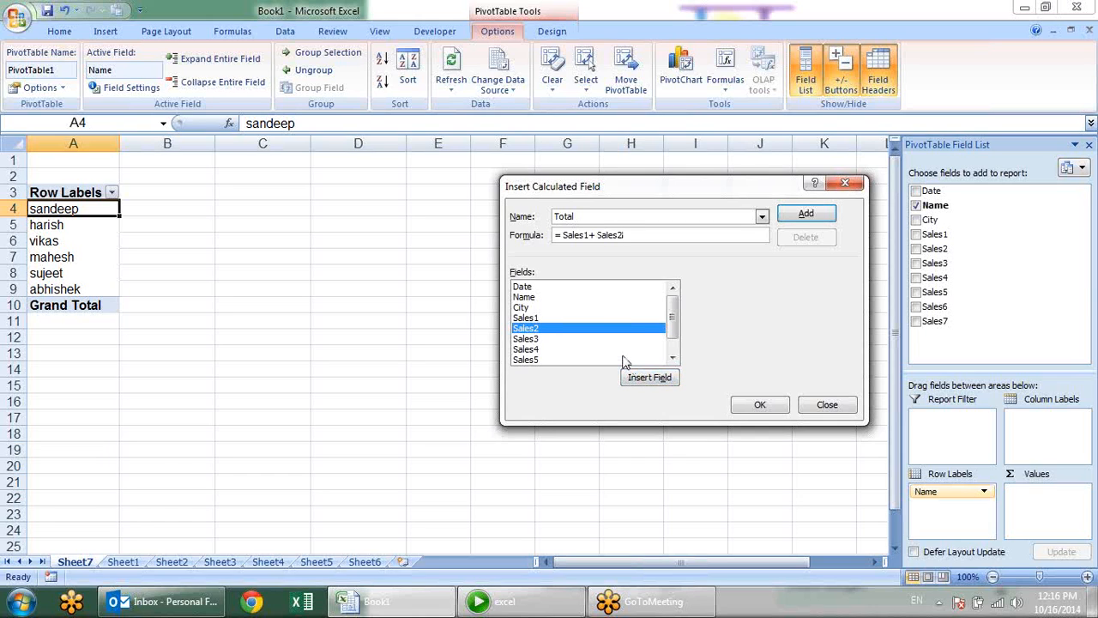
pyautogui.write('+')
pyautogui.click(529, 339)
pyautogui.click(649, 377)
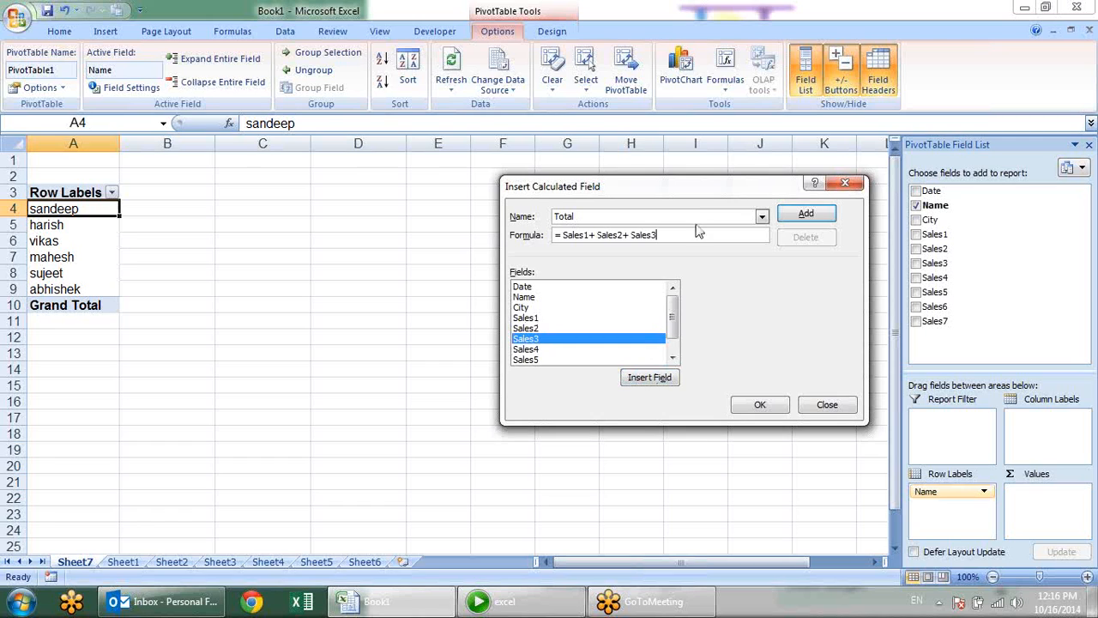
# Extend the Total field's formula by adding Sales4 and Sales5, ending with a plus sign
pyautogui.click(536, 340)
pyautogui.click(548, 350)
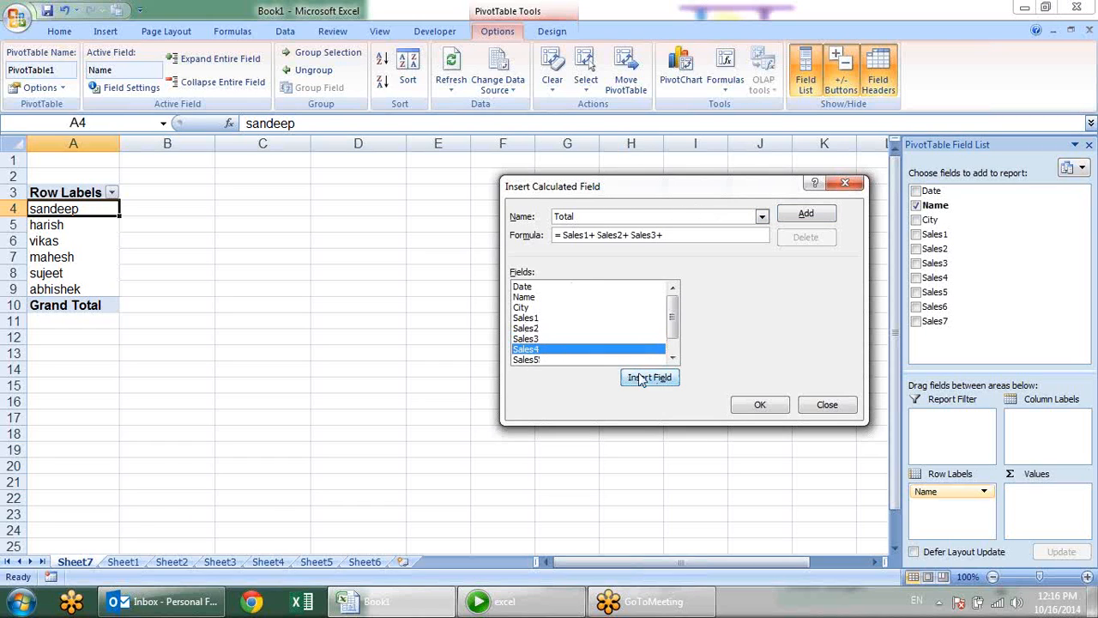
pyautogui.click(650, 378)
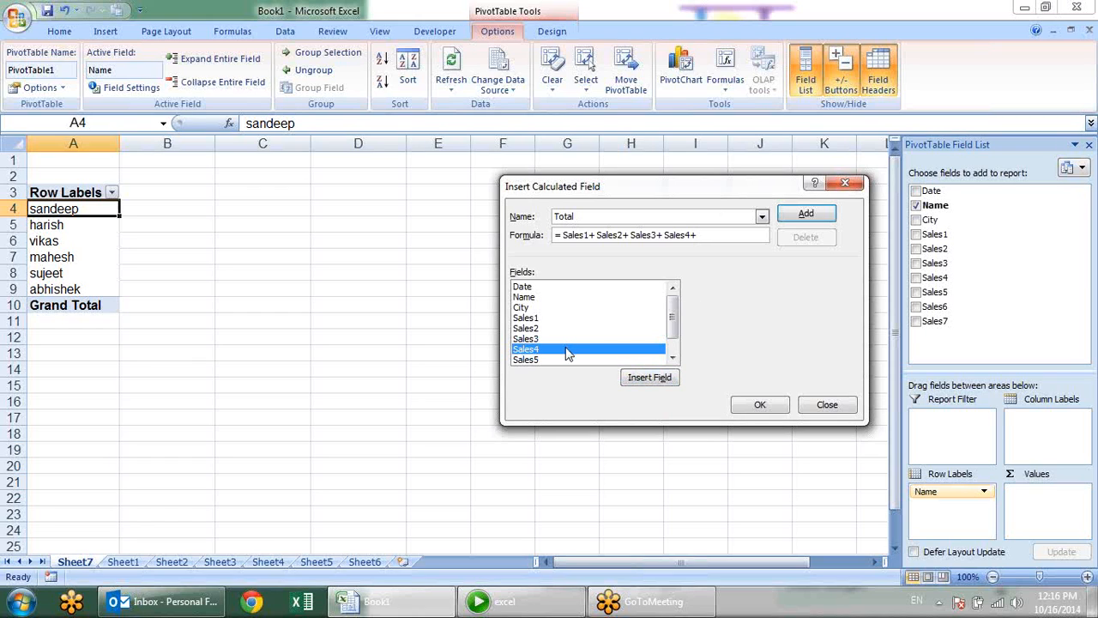
pyautogui.click(527, 360)
pyautogui.click(634, 383)
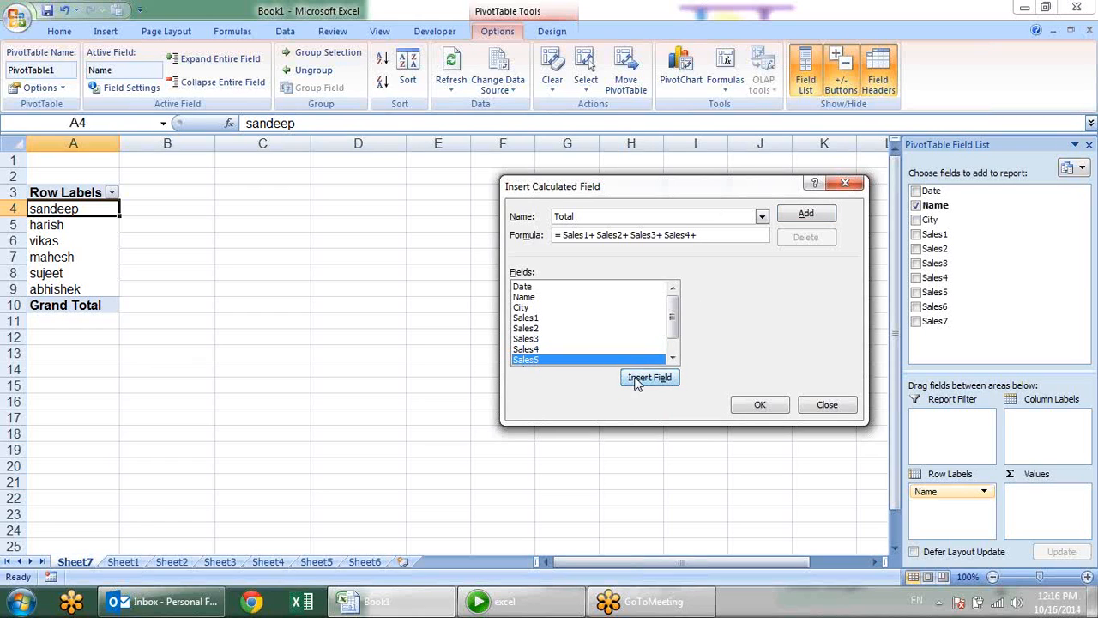
pyautogui.click(1089, 35)
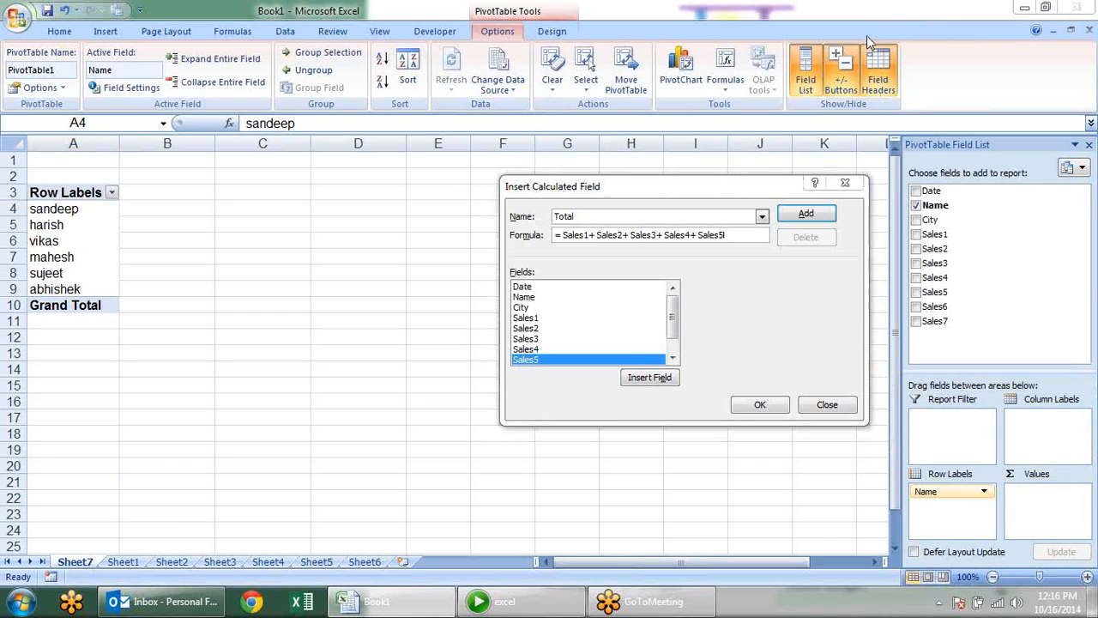
pyautogui.click(733, 237)
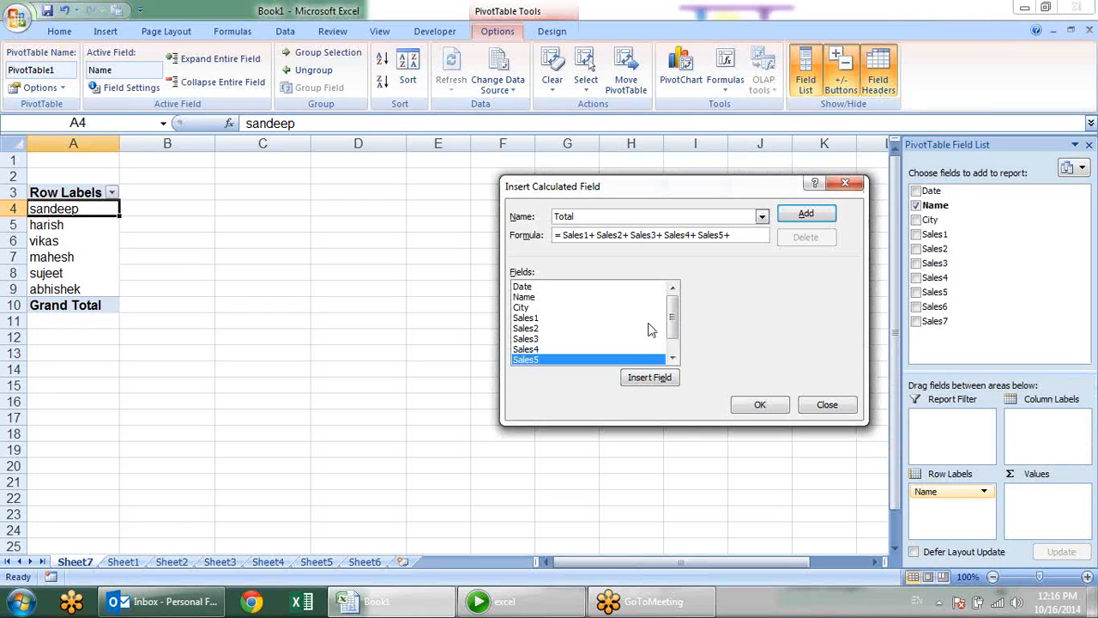
# Complete the Total formula with Sales6 + Sales7 and insert the calculated field into the pivot table
pyautogui.click(672, 358)
pyautogui.click(673, 358)
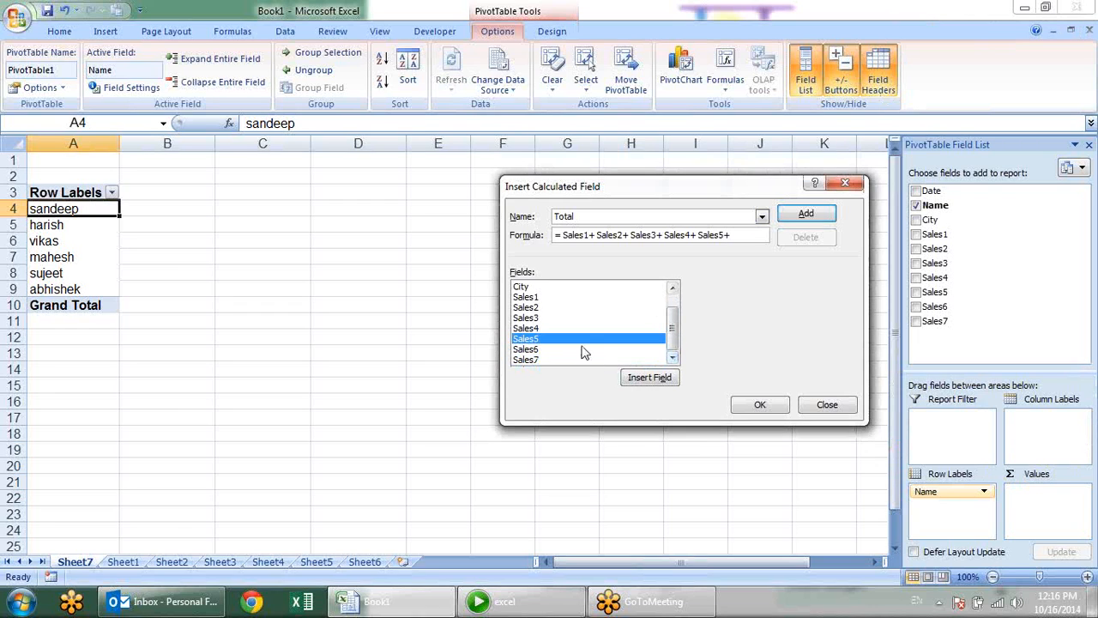
pyautogui.click(583, 349)
pyautogui.click(650, 378)
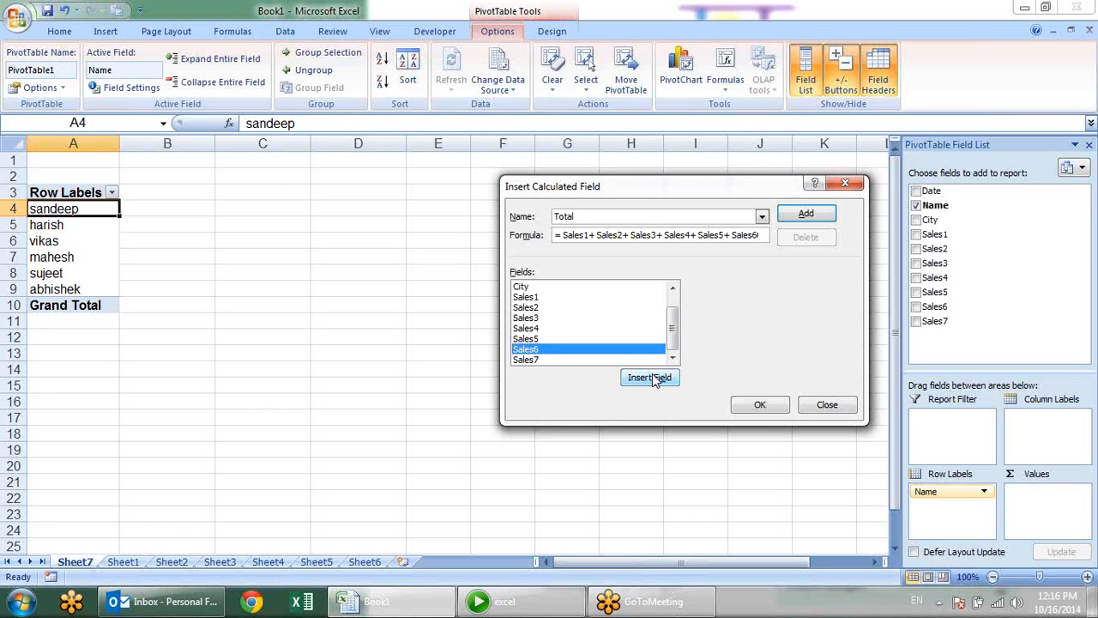
pyautogui.write('+')
pyautogui.click(583, 359)
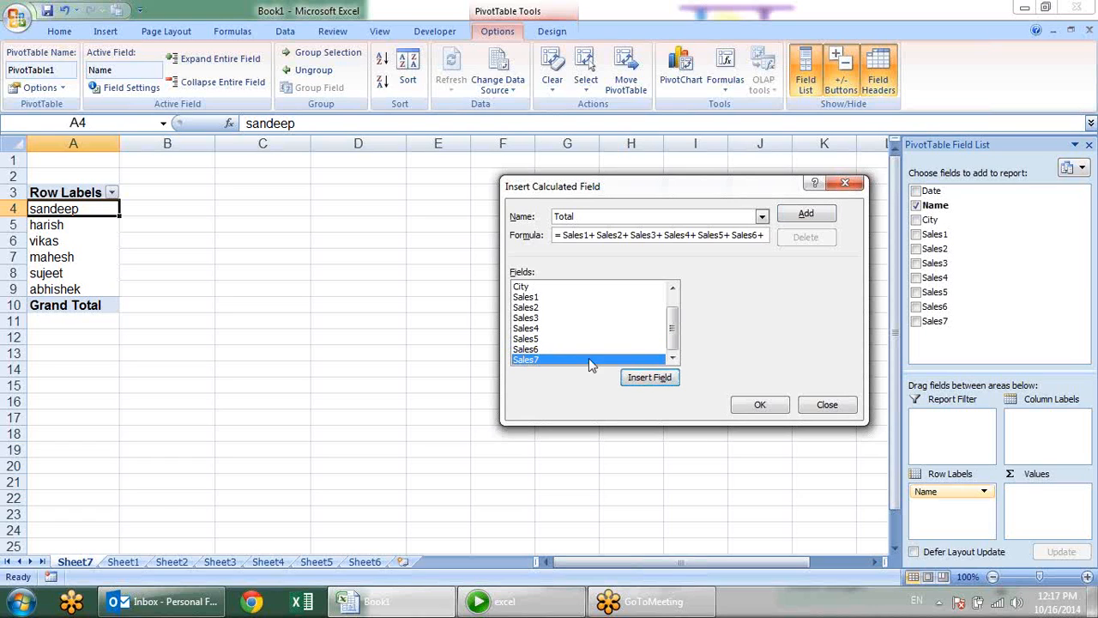
pyautogui.click(661, 376)
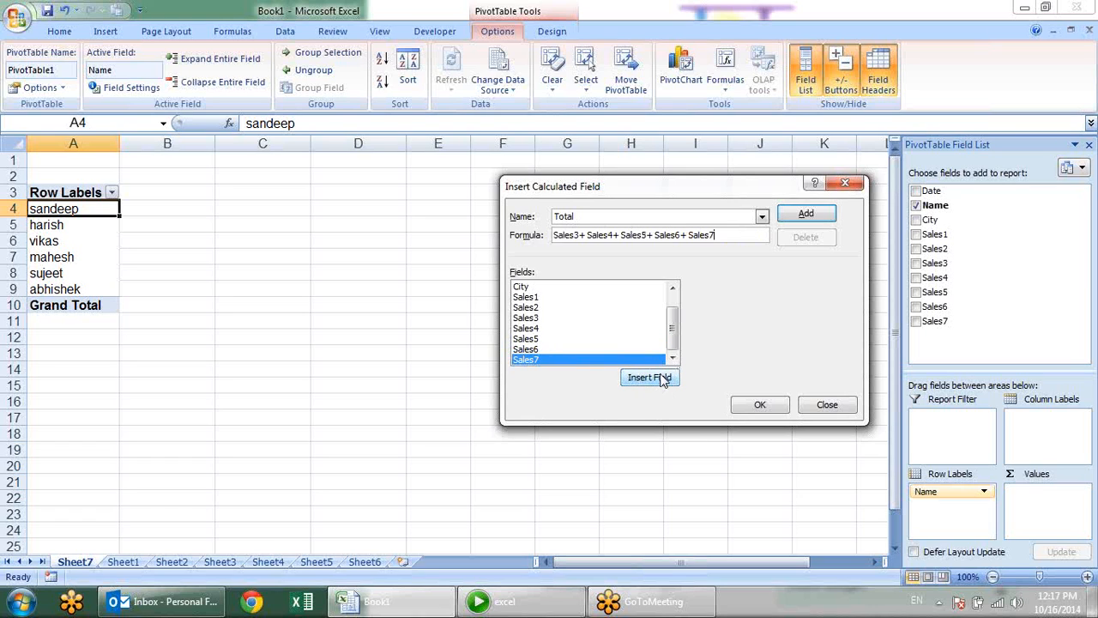
pyautogui.click(781, 408)
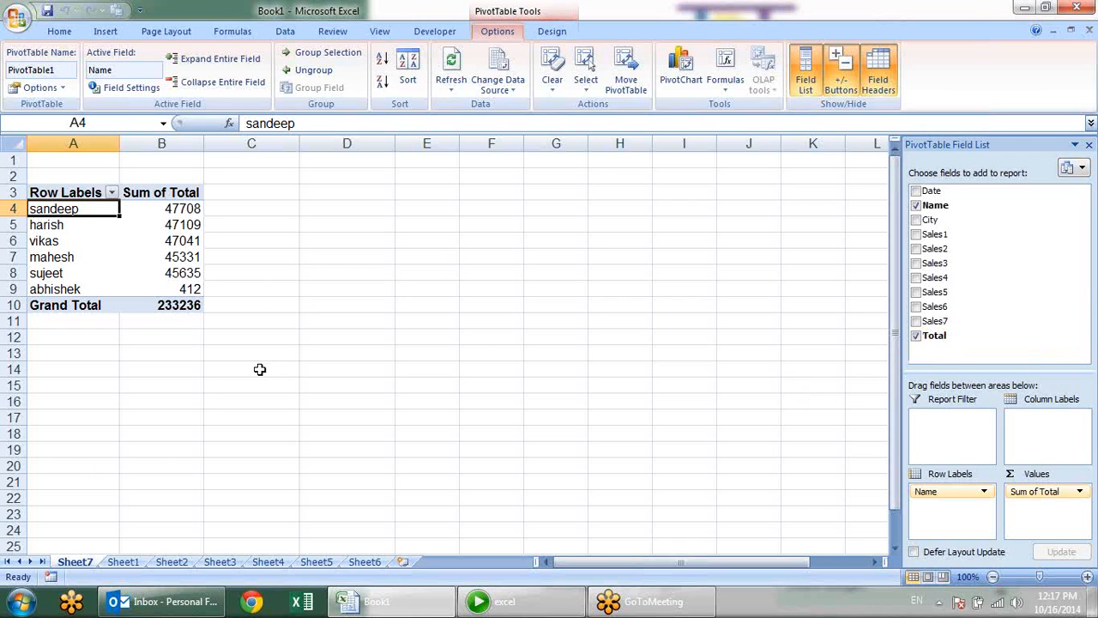
pyautogui.click(176, 193)
pyautogui.click(180, 209)
pyautogui.click(188, 258)
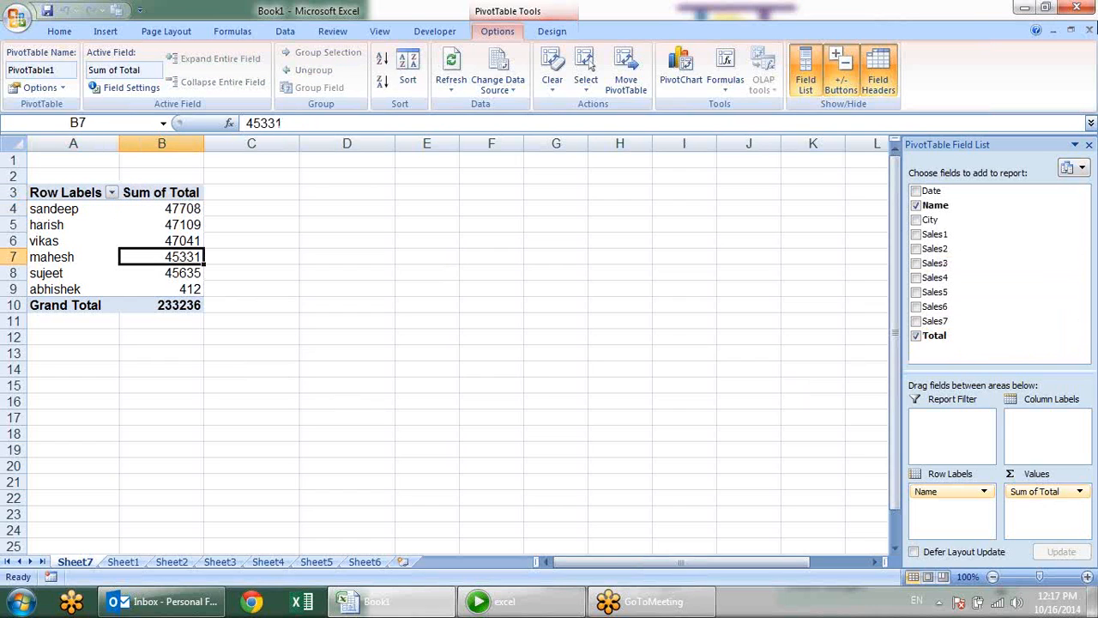
pyautogui.click(1088, 40)
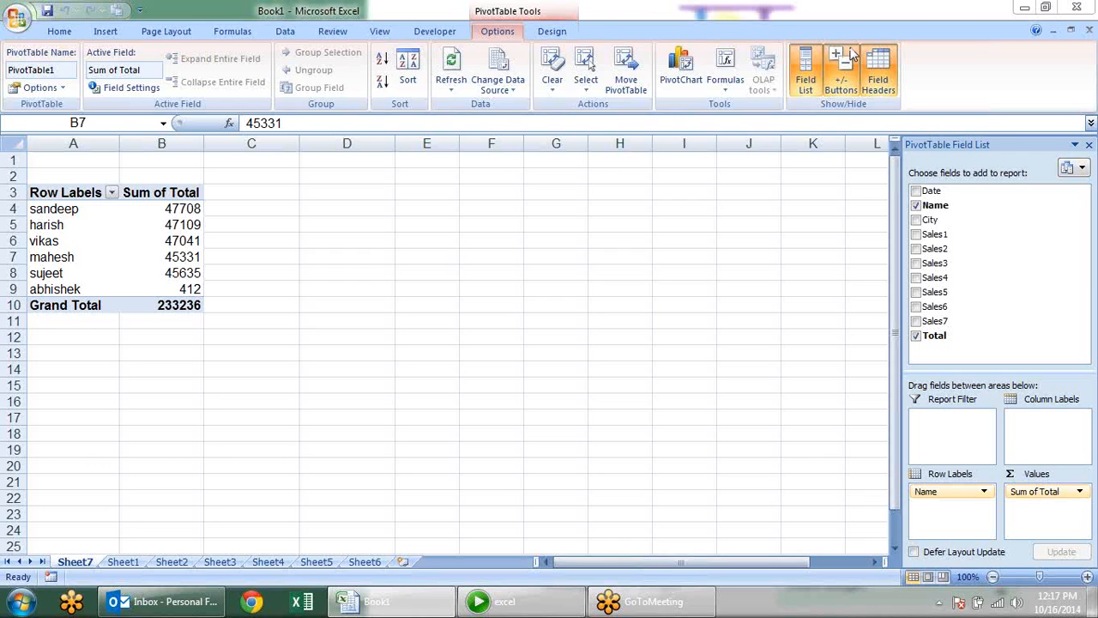
pyautogui.click(56, 498)
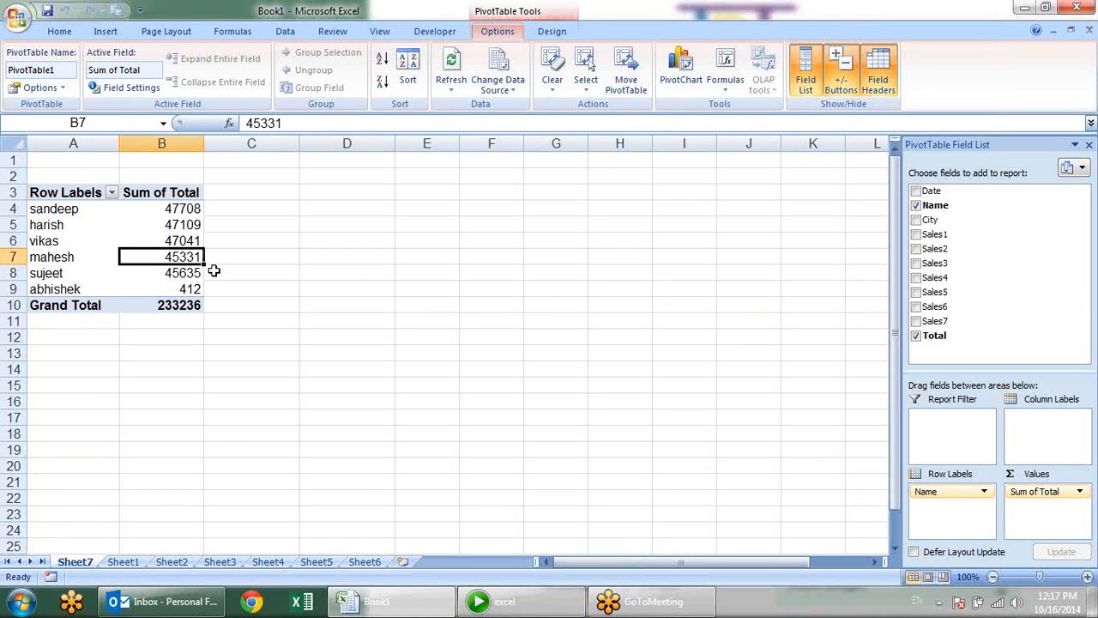
# Remove the Total calculated field from the pivot table's values
pyautogui.click(915, 335)
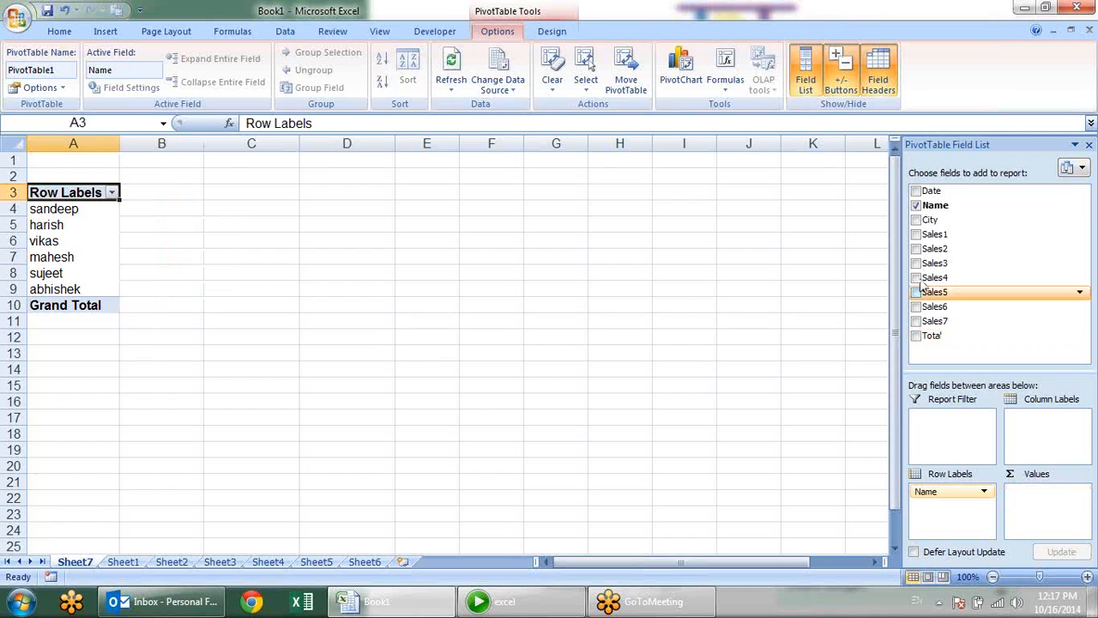
# Add Sales1 and Sales2 to the pivot table's values and place City in the column labels
pyautogui.click(916, 235)
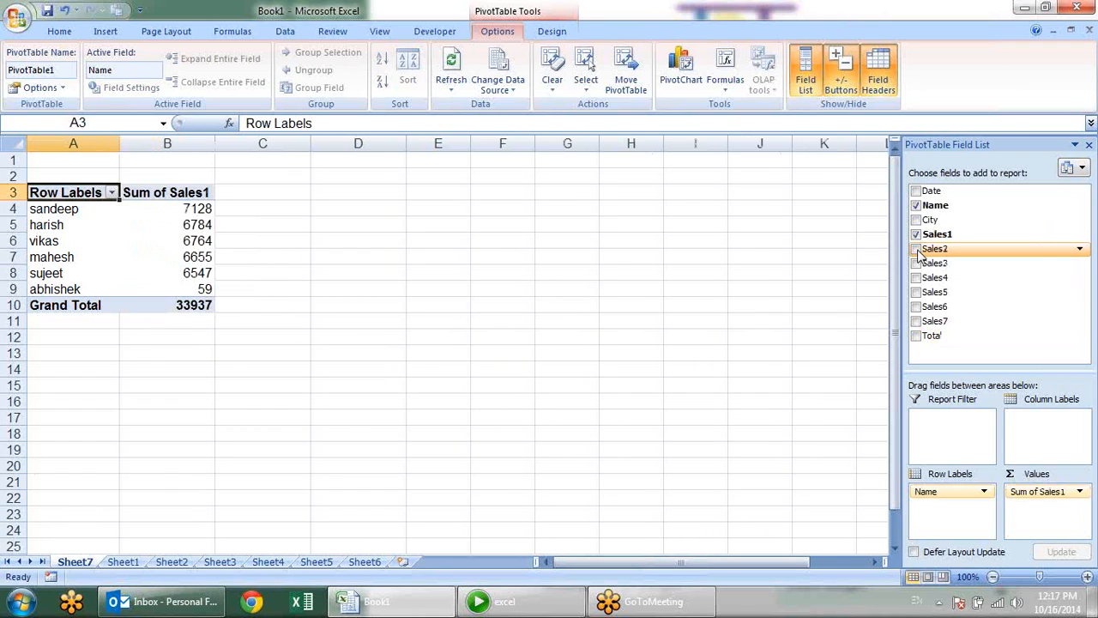
pyautogui.click(916, 248)
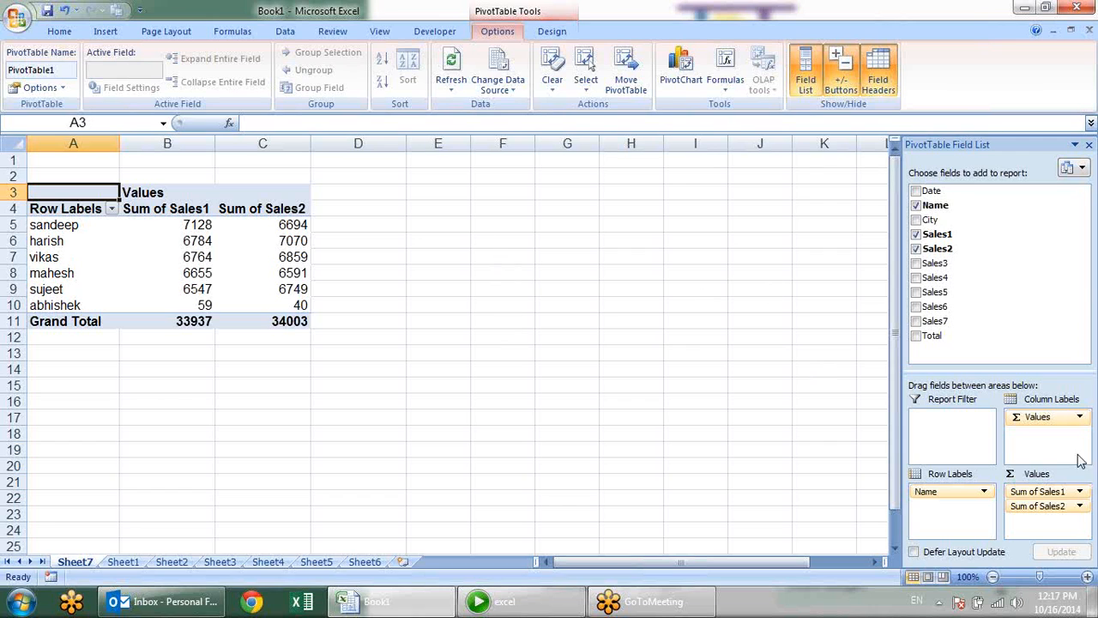
pyautogui.moveTo(935, 220); pyautogui.dragTo(958, 522)
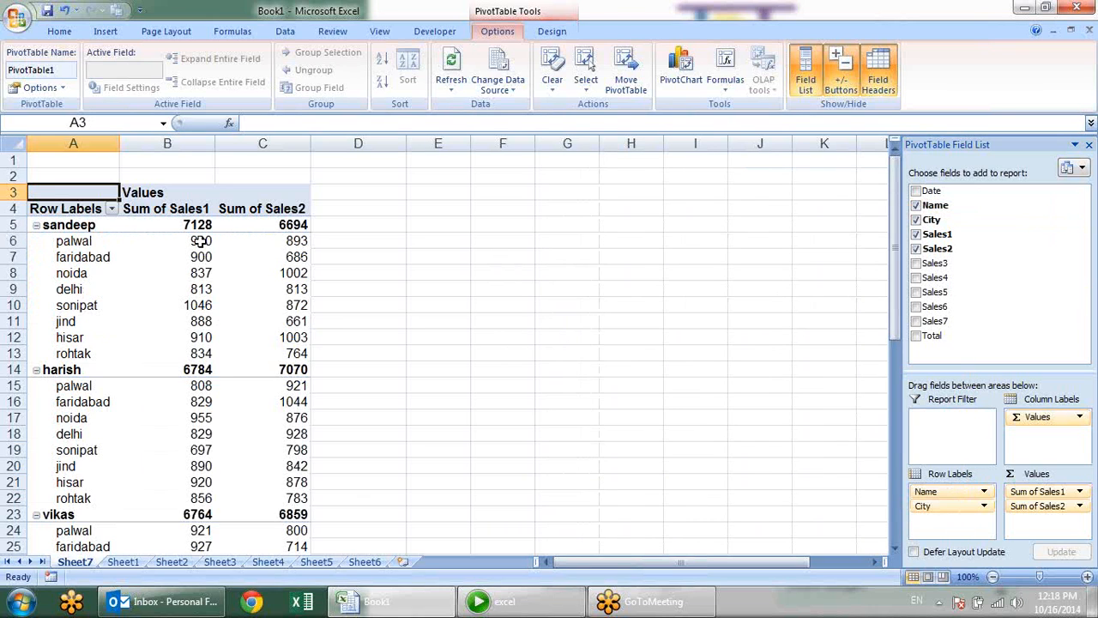
pyautogui.moveTo(970, 507); pyautogui.dragTo(1068, 429)
# Examine the Sales1 and Sales2 figures by city and each name's total columns
pyautogui.click(176, 209)
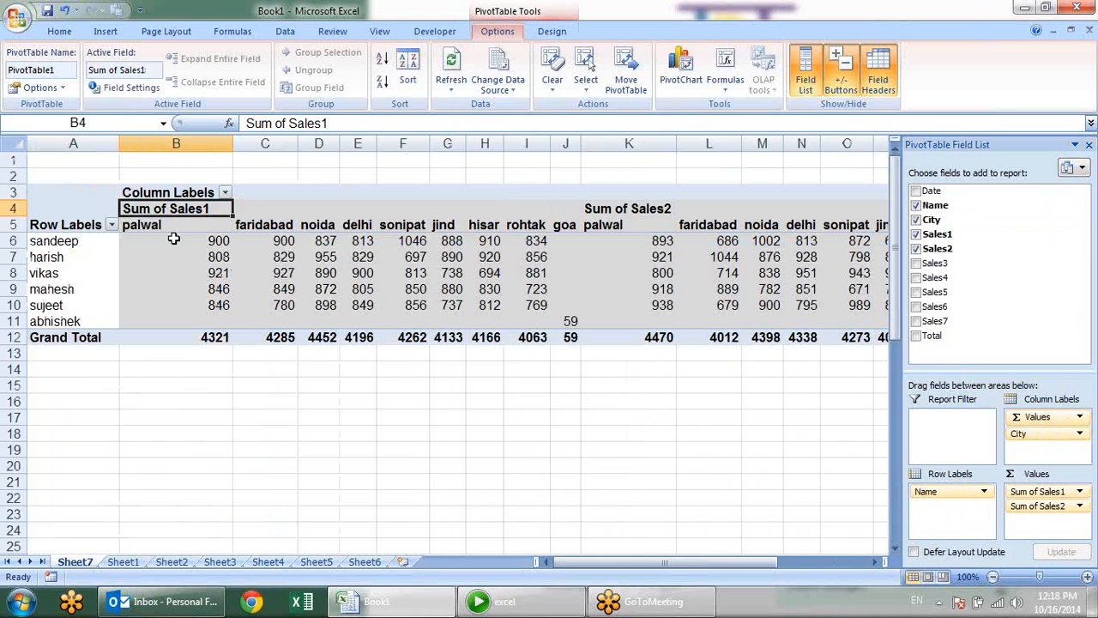
pyautogui.moveTo(158, 235); pyautogui.dragTo(371, 293)
pyautogui.moveTo(509, 326); pyautogui.dragTo(525, 327)
pyautogui.moveTo(669, 242); pyautogui.dragTo(738, 323)
pyautogui.moveTo(742, 561); pyautogui.dragTo(827, 562)
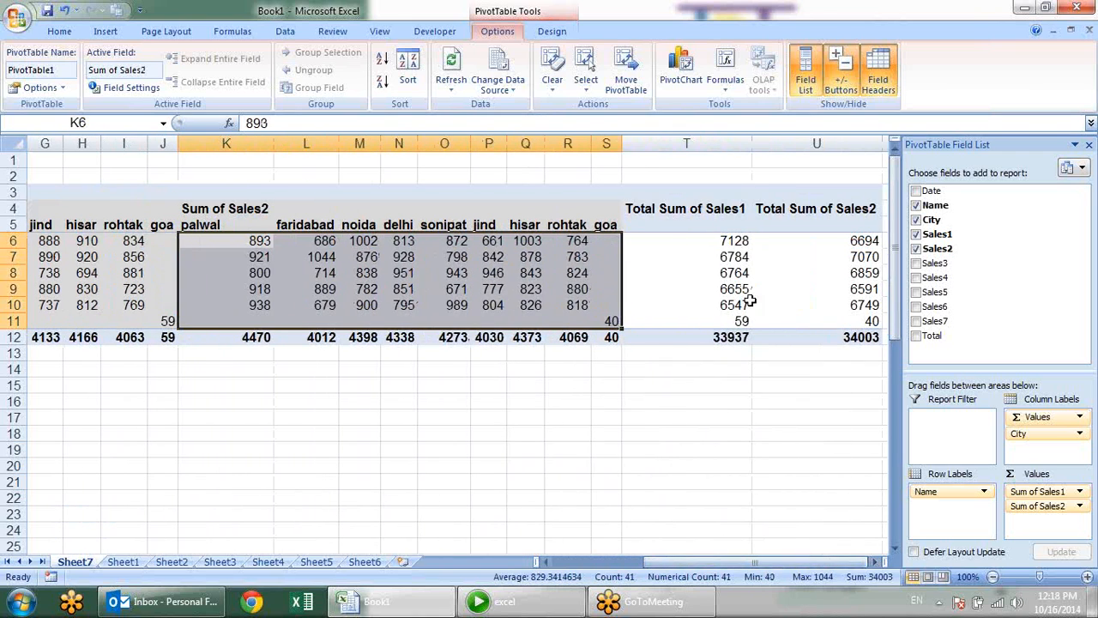
pyautogui.click(726, 243)
pyautogui.click(832, 241)
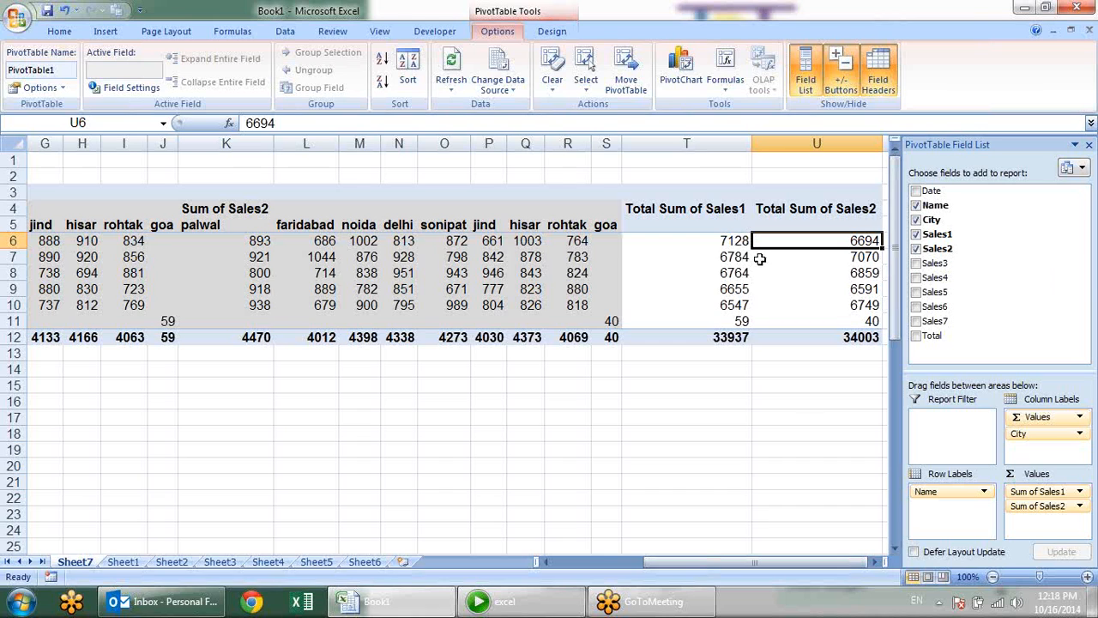
pyautogui.moveTo(708, 559); pyautogui.dragTo(580, 540)
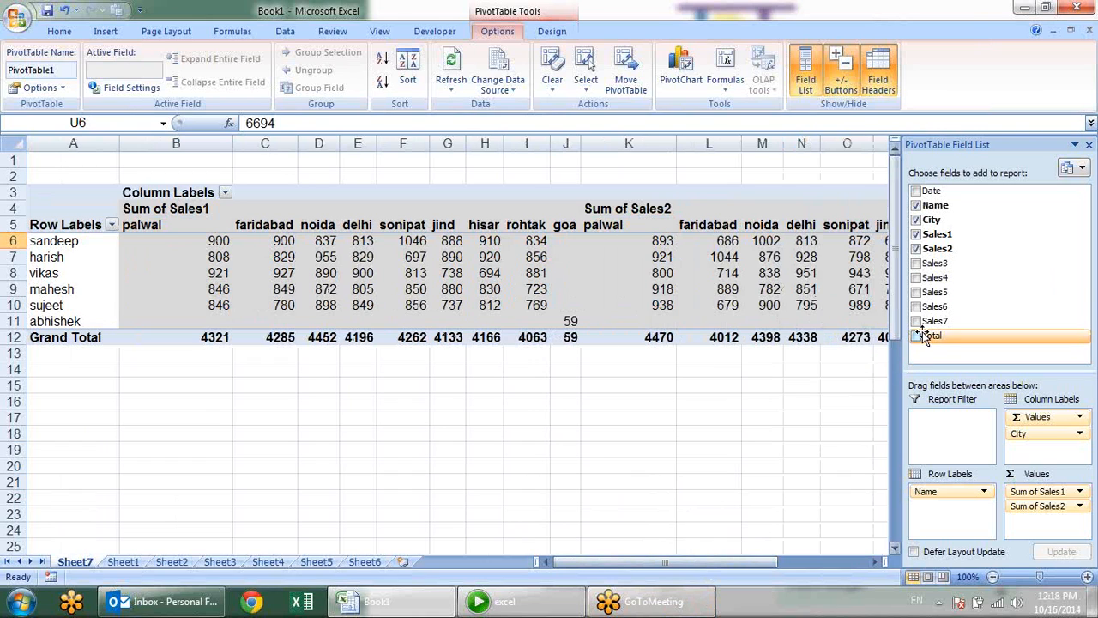
# Remove City, Sales2 and Sales1 from the pivot table, keeping only Name as the row label
pyautogui.moveTo(1041, 435); pyautogui.dragTo(630, 441)
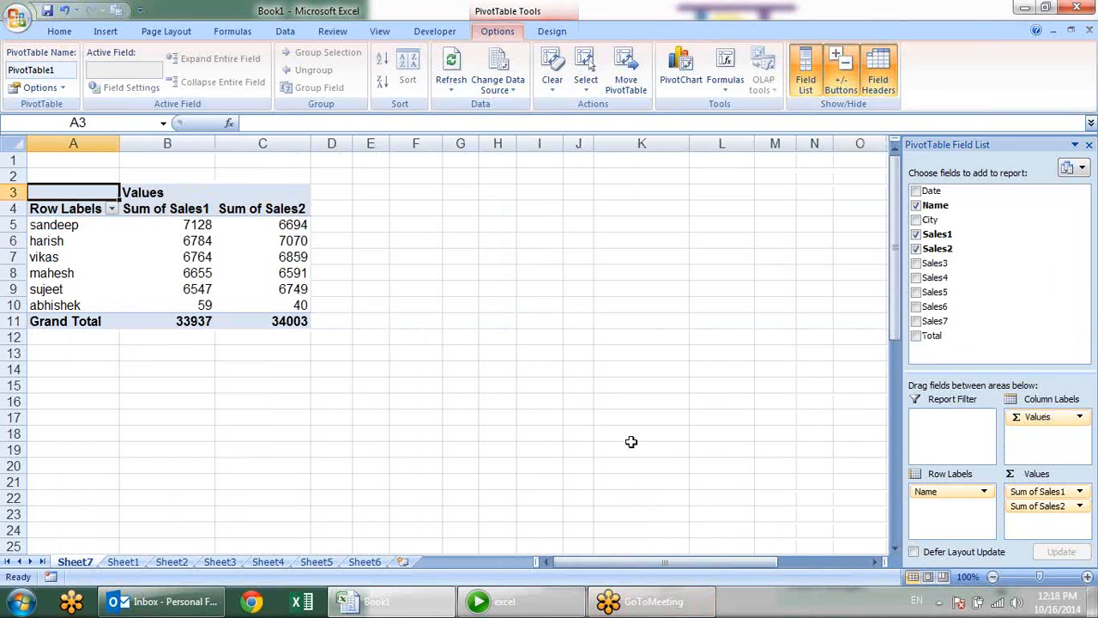
pyautogui.moveTo(1013, 505); pyautogui.dragTo(884, 420)
pyautogui.moveTo(1041, 495); pyautogui.dragTo(839, 458)
# Start a new calculated field for the pivot table and name it Avg
pyautogui.click(88, 223)
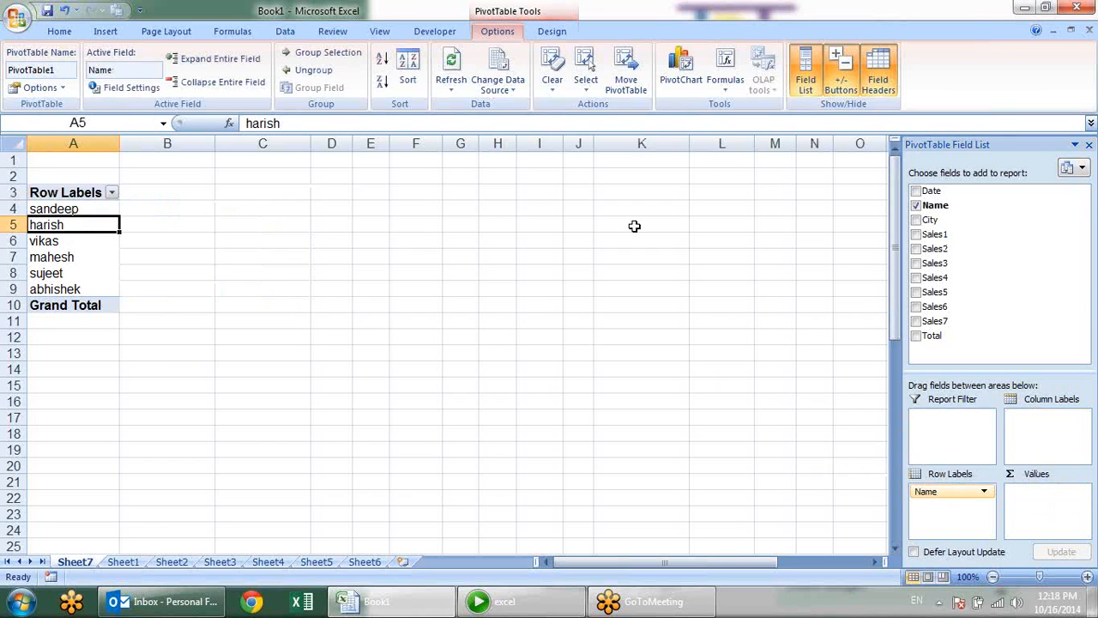
pyautogui.click(727, 86)
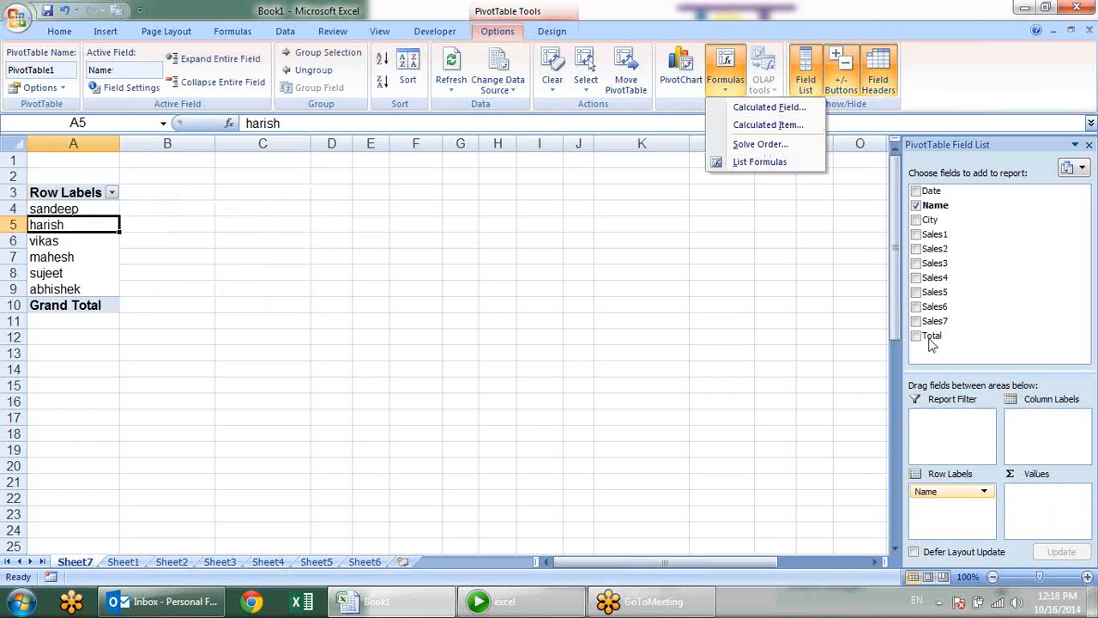
pyautogui.click(755, 107)
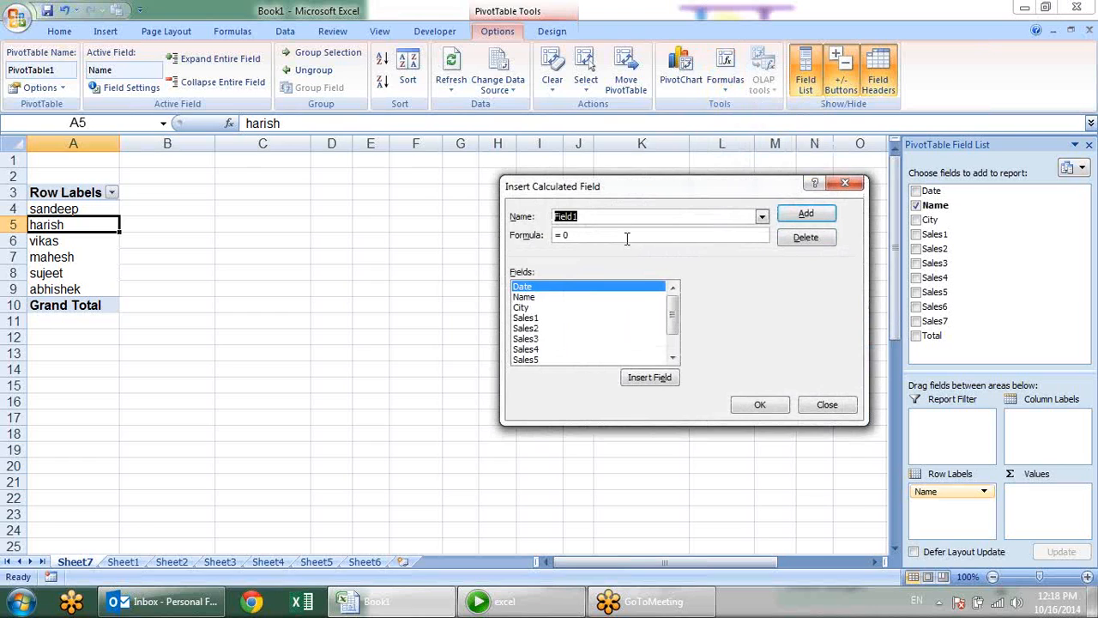
pyautogui.click(761, 217)
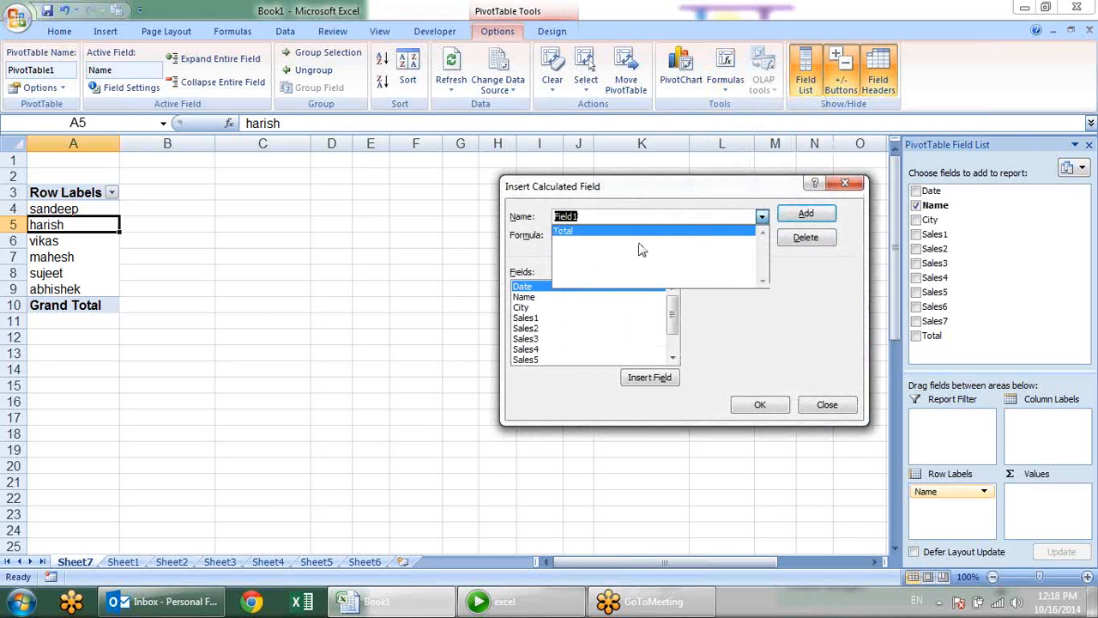
pyautogui.click(822, 291)
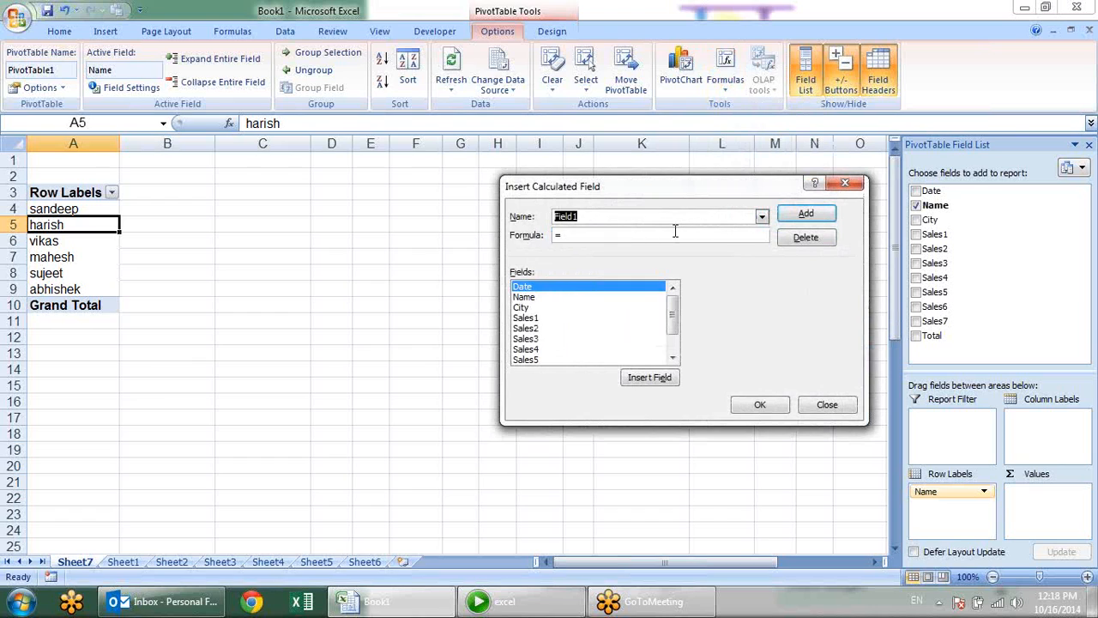
pyautogui.write('Avg.')
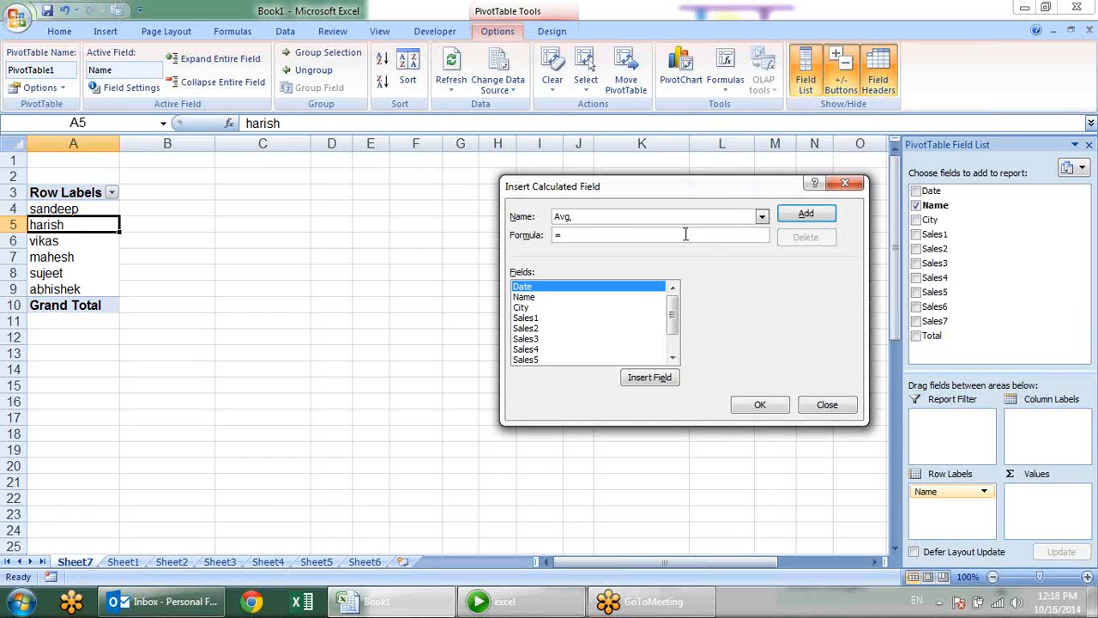
# Define the Avg formula as Total/7 using the listed Total field and insert it into the pivot table
pyautogui.moveTo(672, 314); pyautogui.dragTo(668, 351)
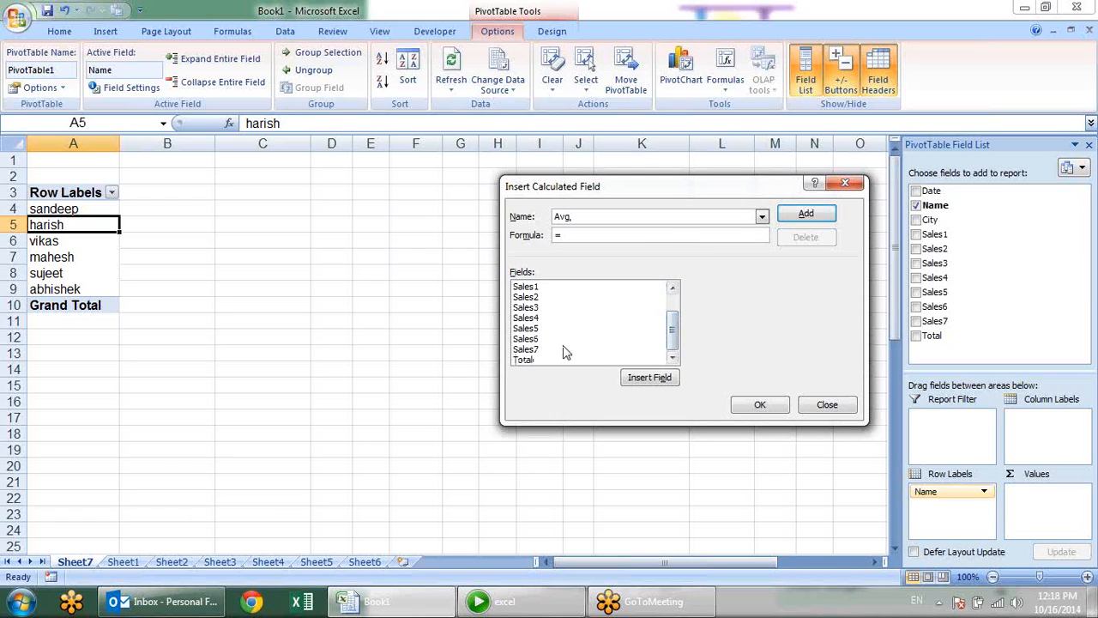
pyautogui.click(568, 360)
pyautogui.click(635, 377)
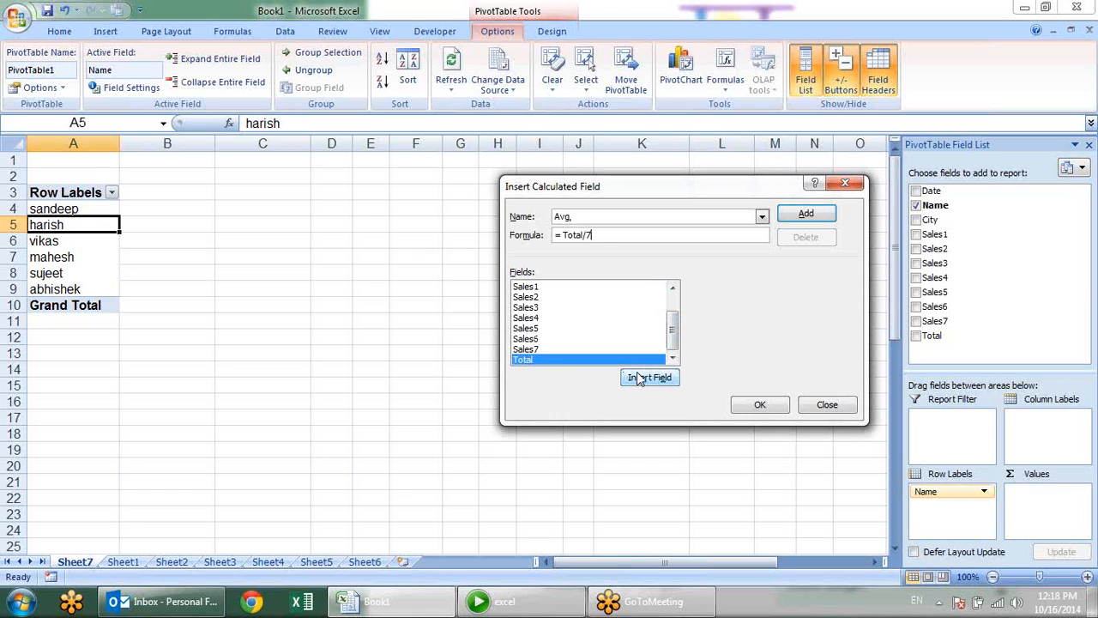
pyautogui.click(758, 408)
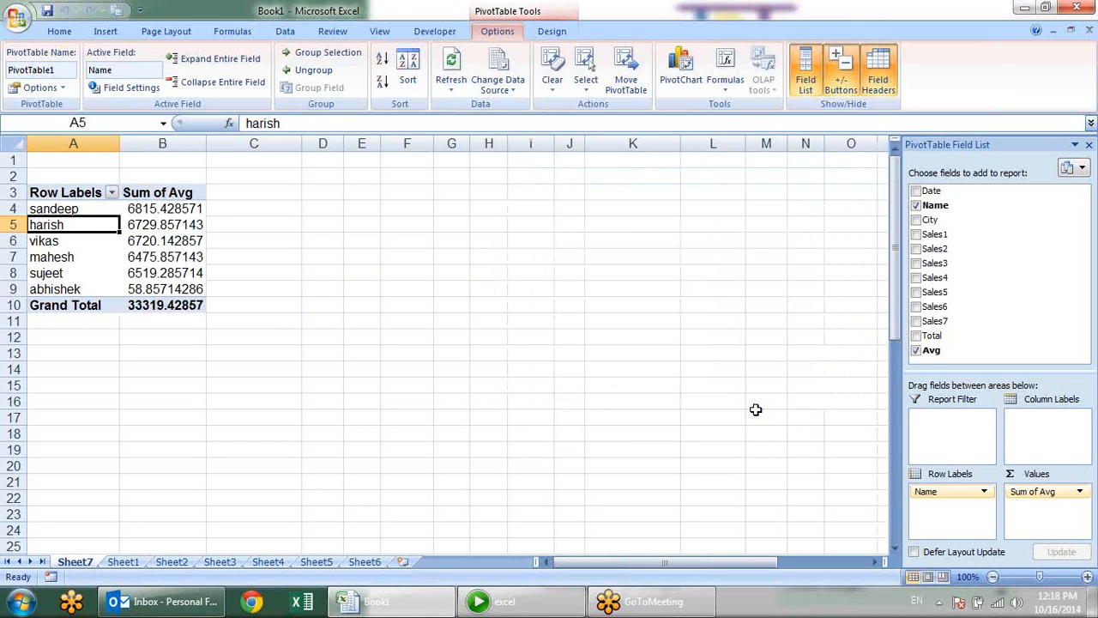
# Inspect the Avg values of several names in the pivot table
pyautogui.click(185, 213)
pyautogui.click(189, 257)
pyautogui.click(185, 292)
pyautogui.click(178, 255)
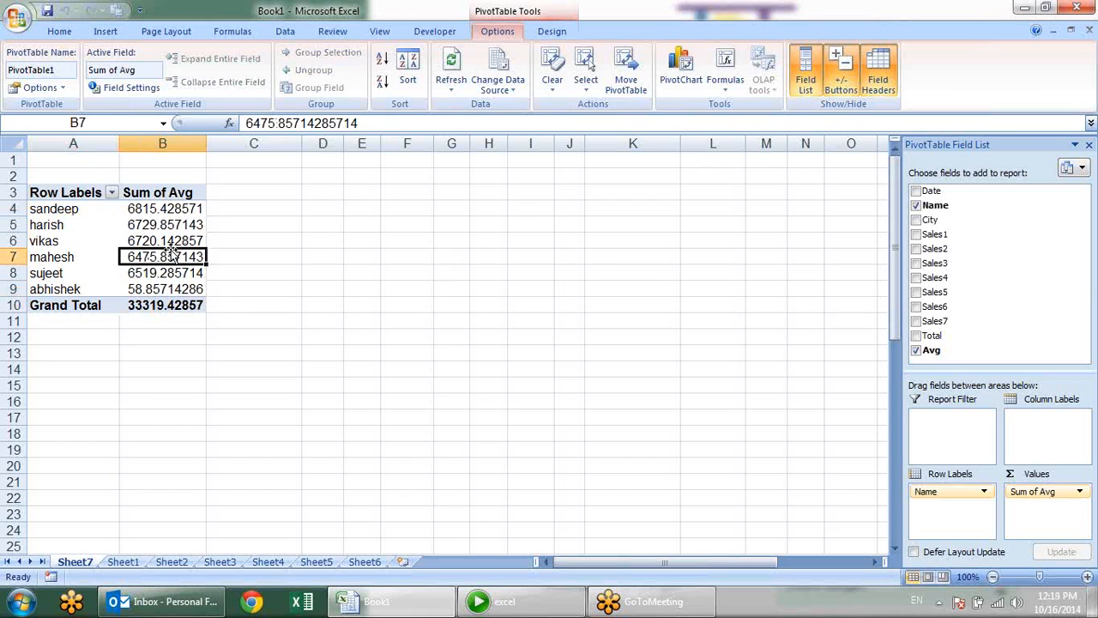
pyautogui.click(174, 210)
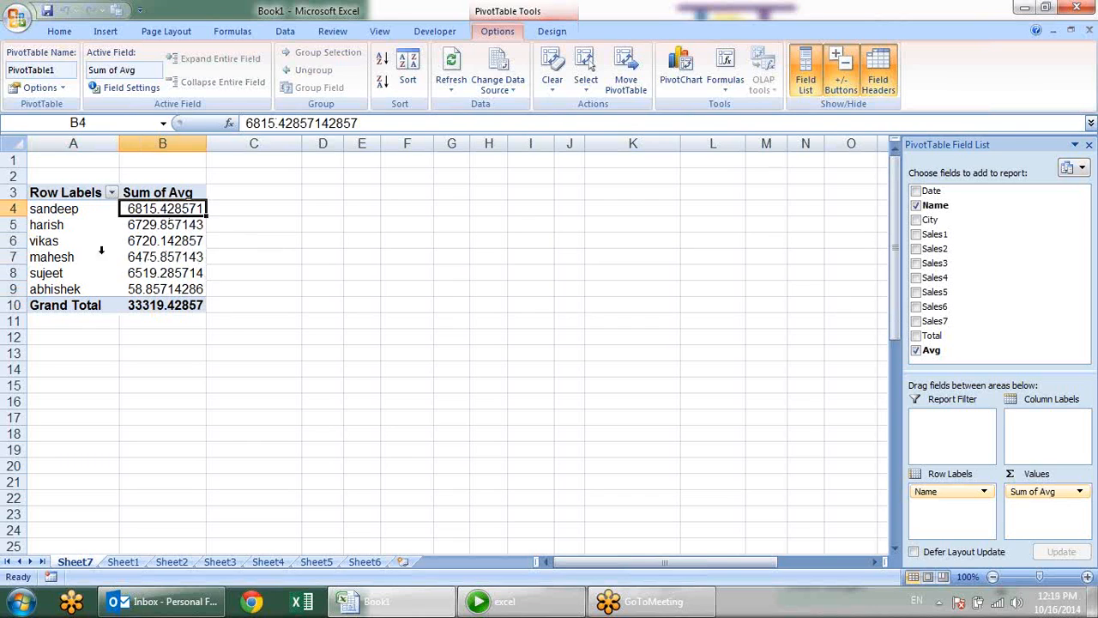
pyautogui.click(171, 273)
pyautogui.click(176, 210)
# Format the Avg value field as Currency with 2 decimal places and the $ symbol
pyautogui.click(1080, 493)
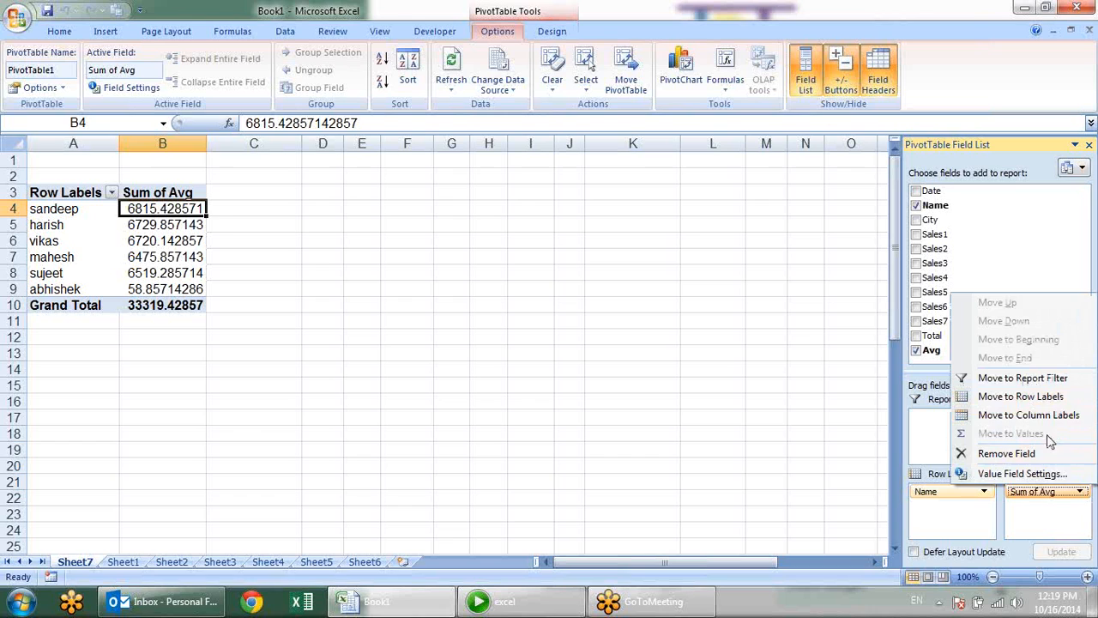
pyautogui.click(1020, 473)
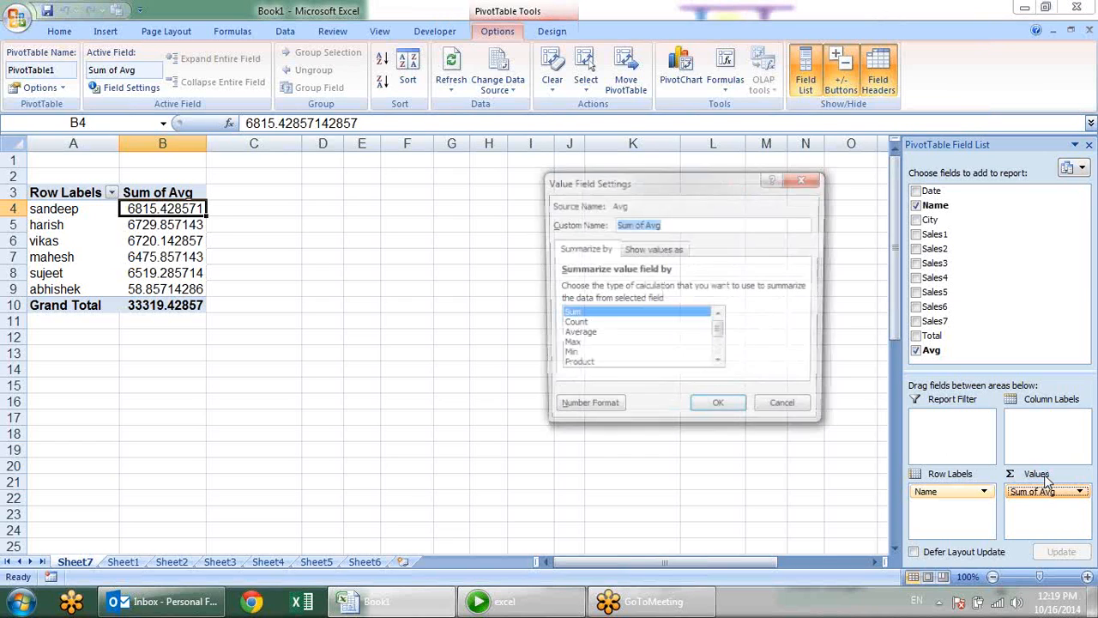
pyautogui.click(606, 419)
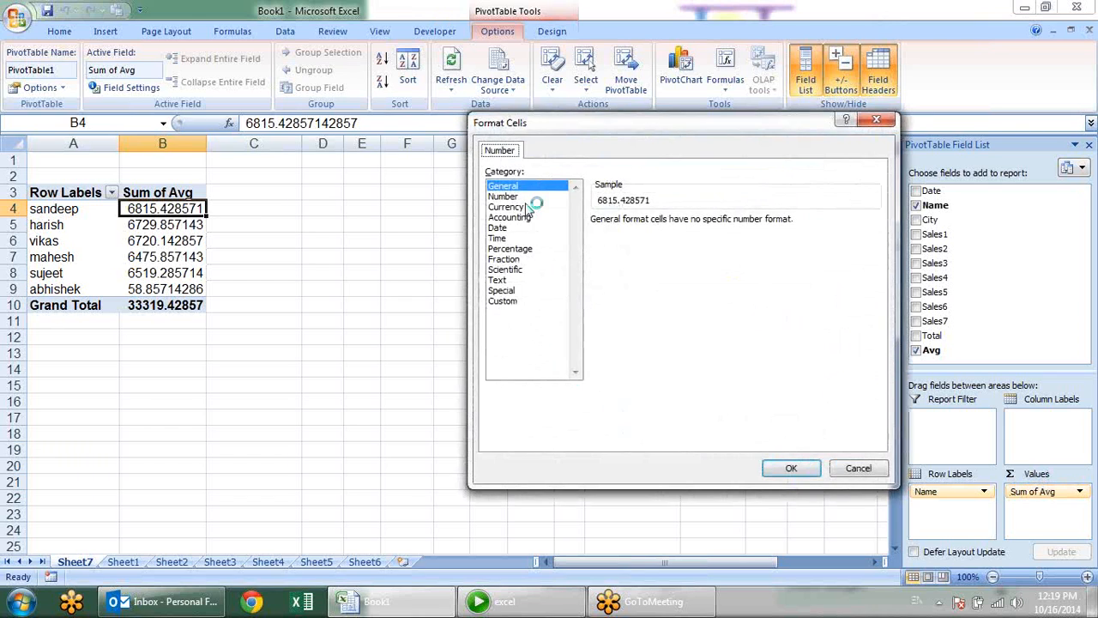
pyautogui.click(527, 209)
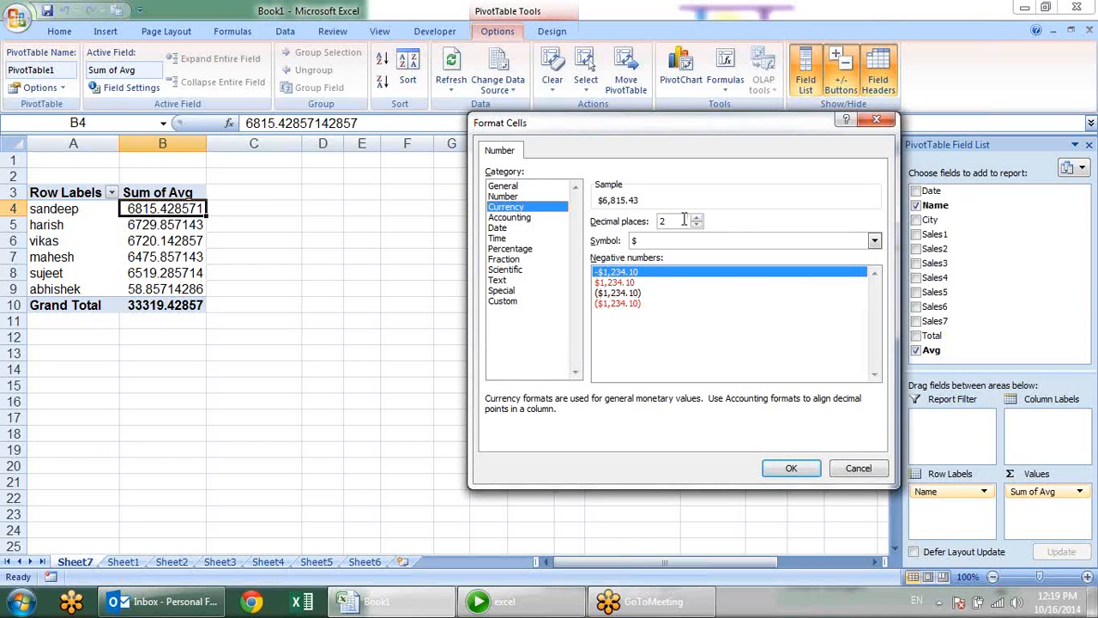
pyautogui.click(792, 468)
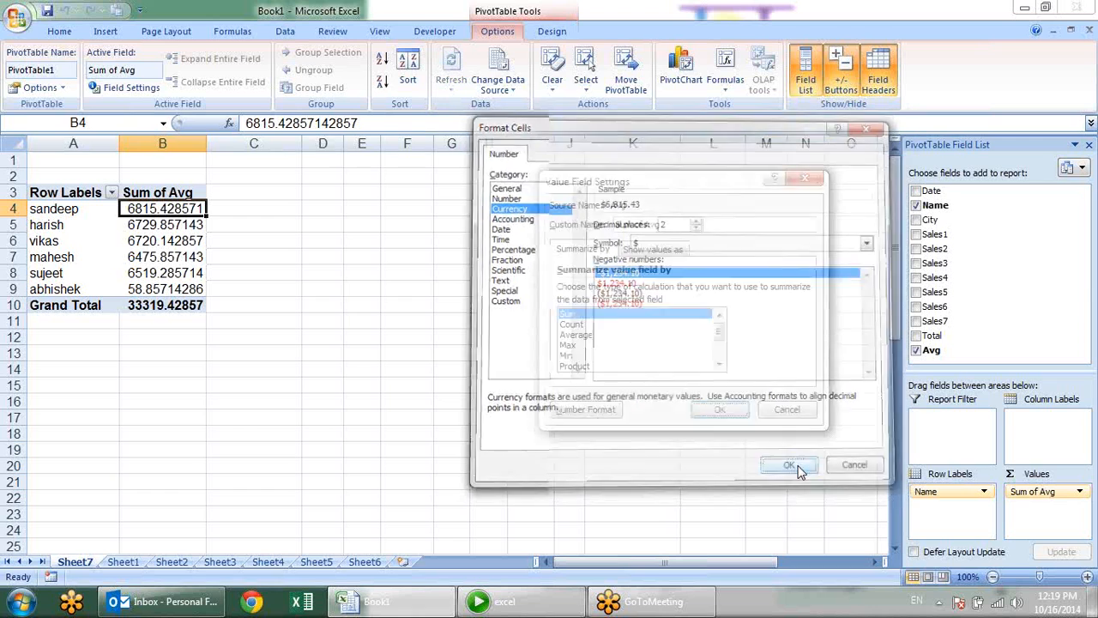
pyautogui.click(721, 409)
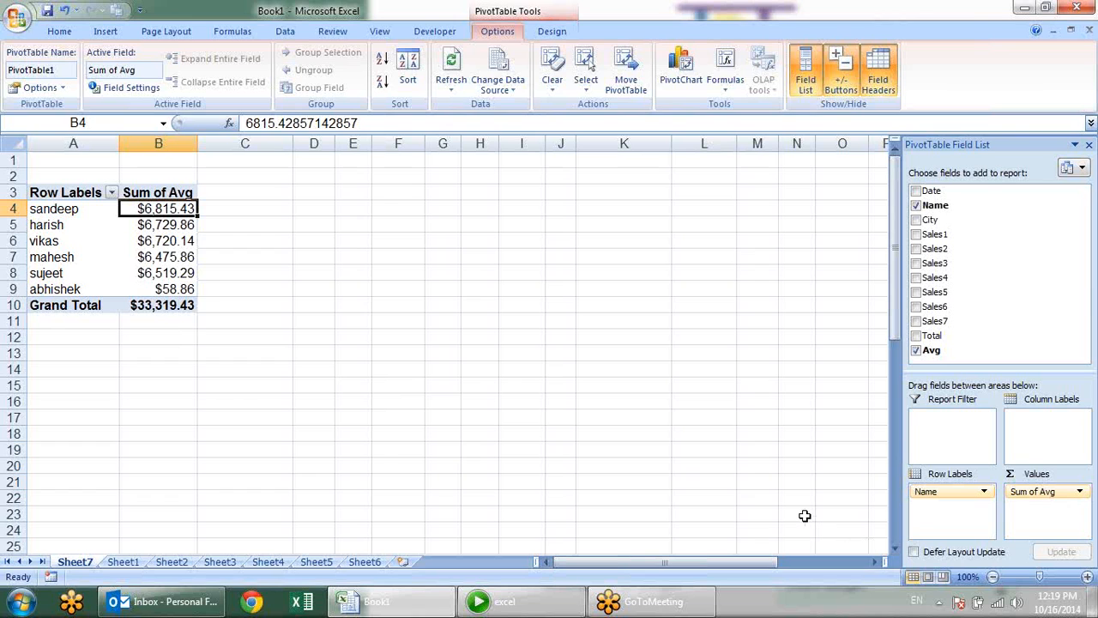
# Change the Avg value field's summary calculation to Average
pyautogui.click(1079, 491)
pyautogui.click(1080, 493)
pyautogui.click(1079, 492)
pyautogui.click(1068, 483)
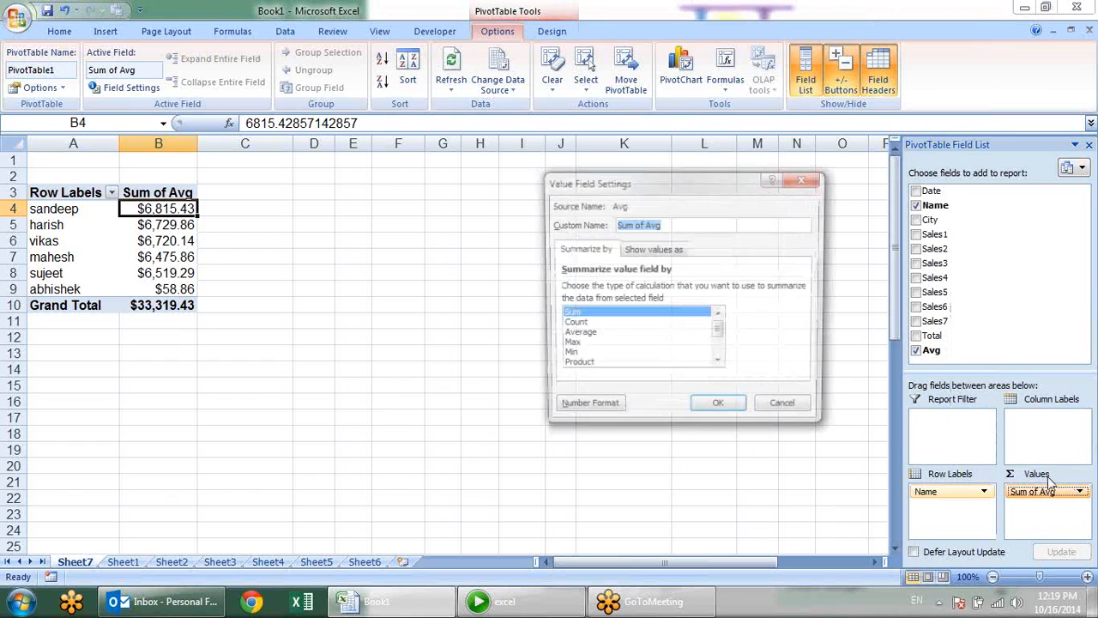
pyautogui.moveTo(690, 191); pyautogui.dragTo(612, 143)
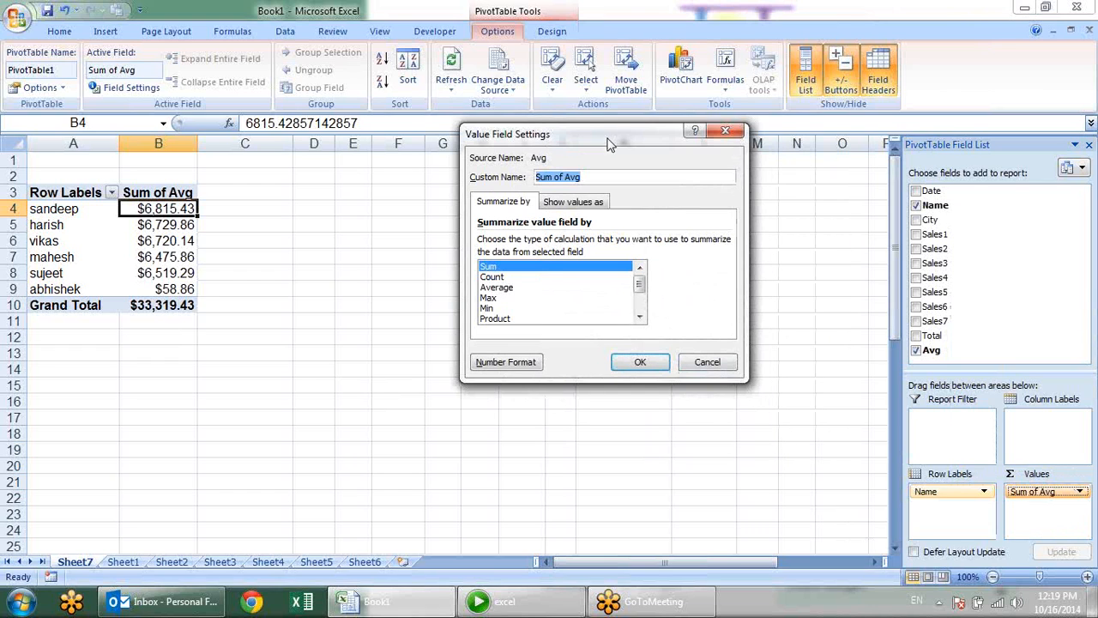
pyautogui.click(540, 270)
pyautogui.click(543, 276)
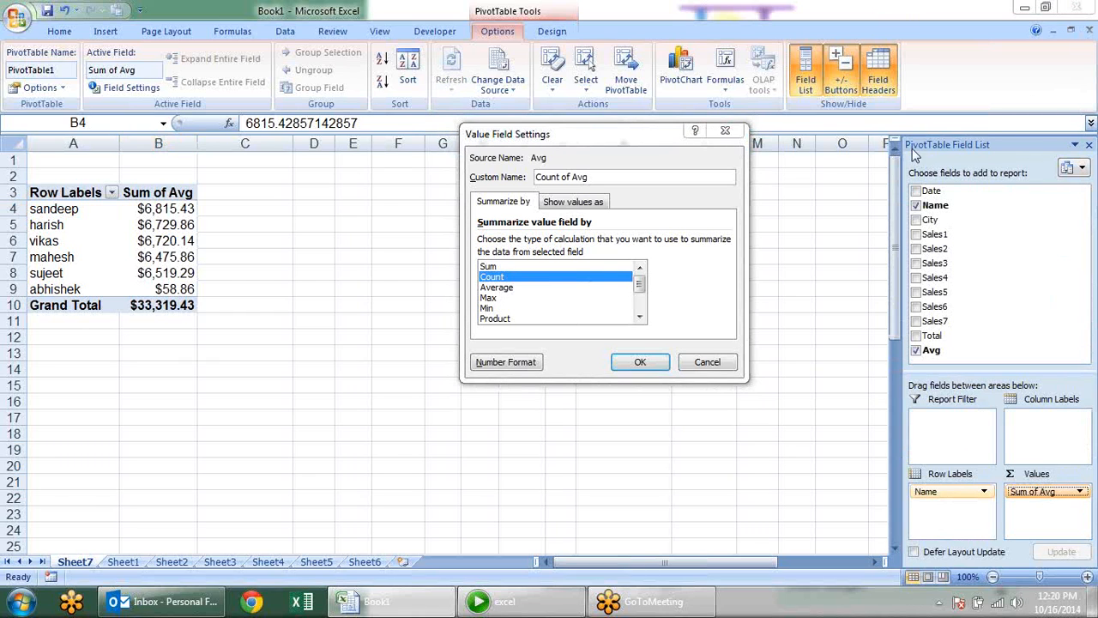
pyautogui.click(531, 267)
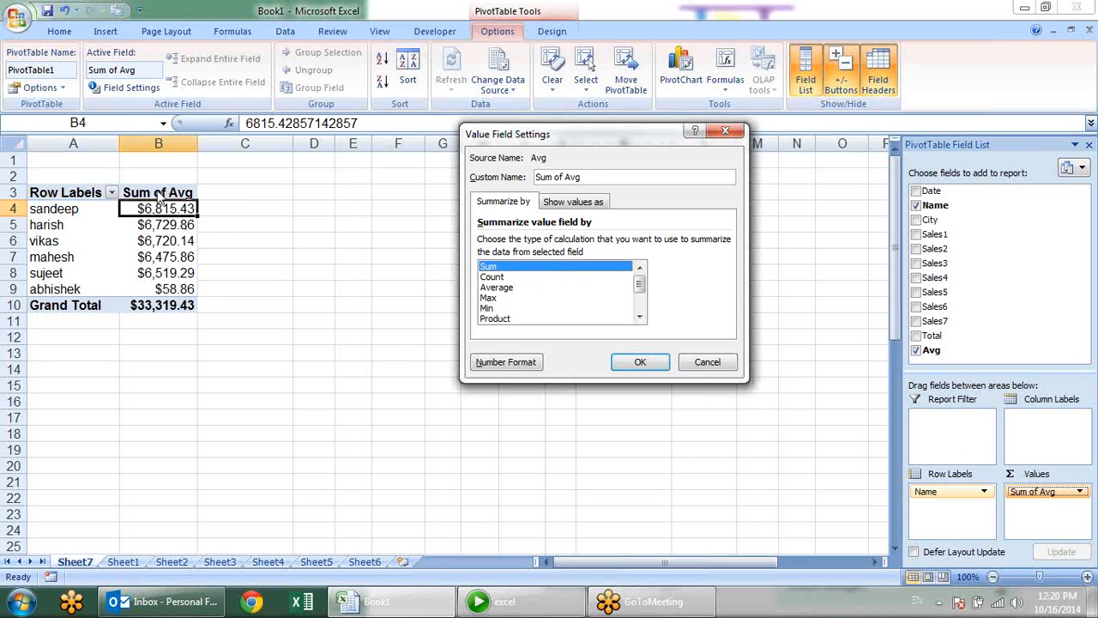
pyautogui.click(534, 289)
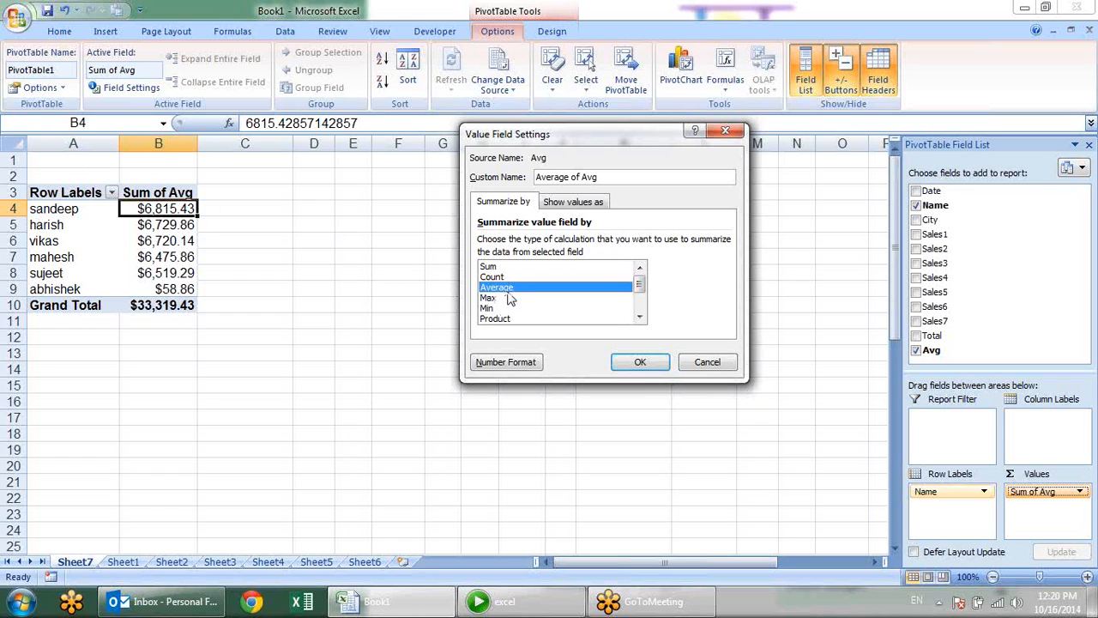
pyautogui.click(651, 361)
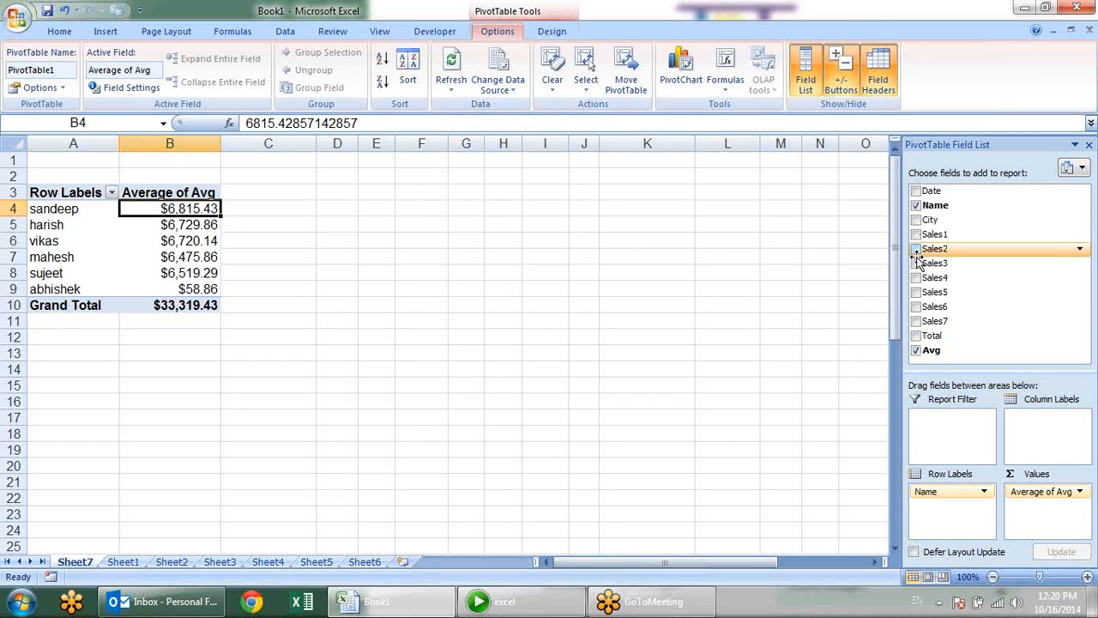
# Replace Avg with Sales1 as the pivot table's value field and summarize it by Average
pyautogui.click(915, 350)
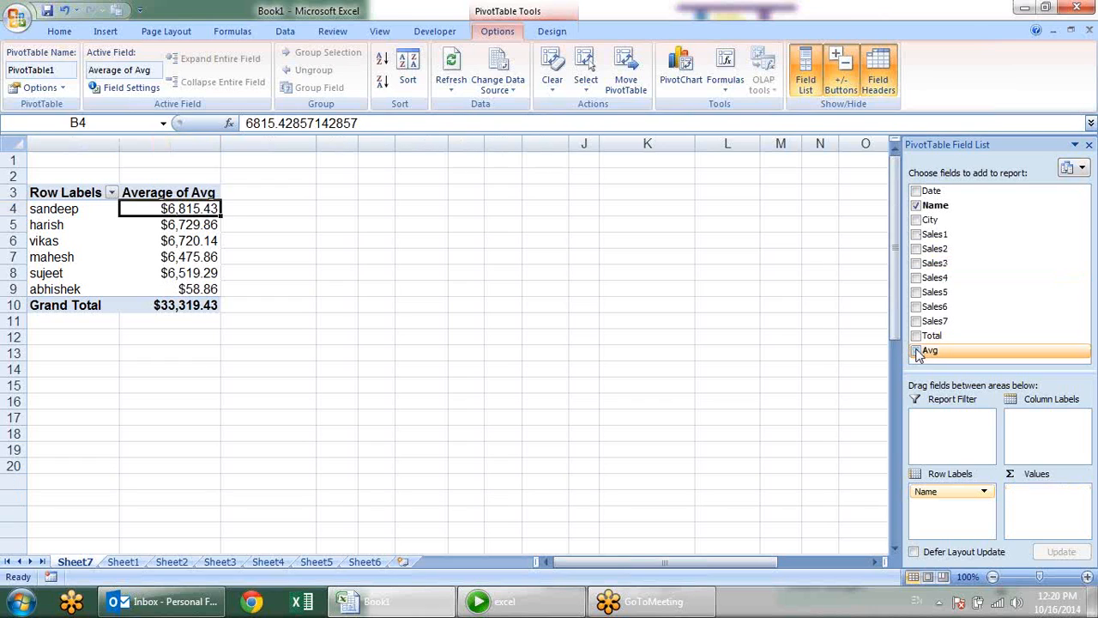
pyautogui.click(915, 234)
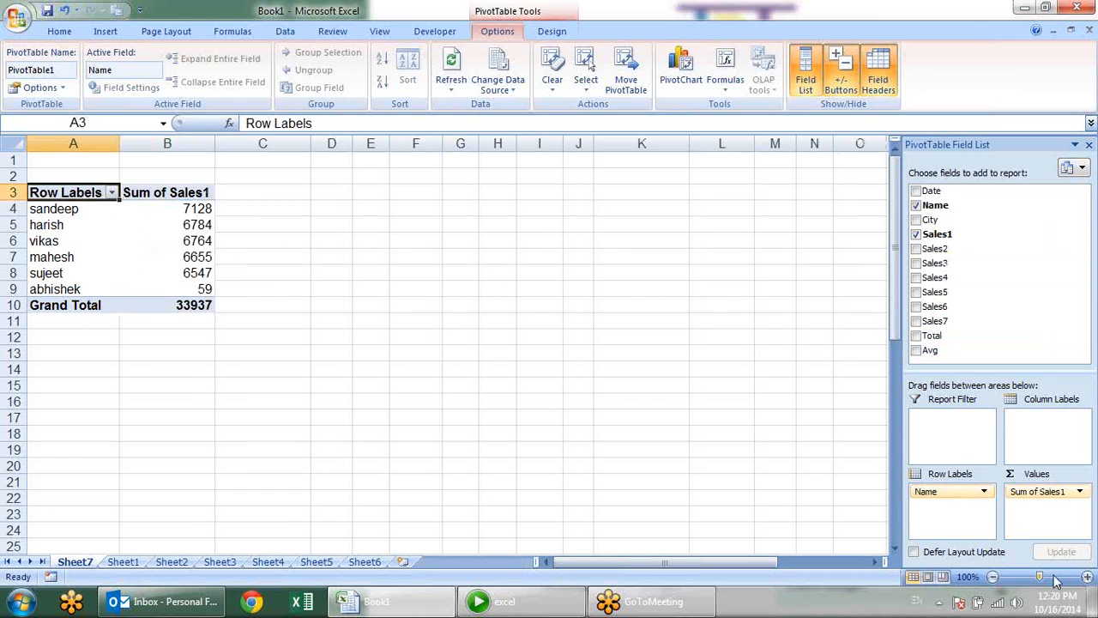
pyautogui.click(1079, 491)
pyautogui.click(1071, 475)
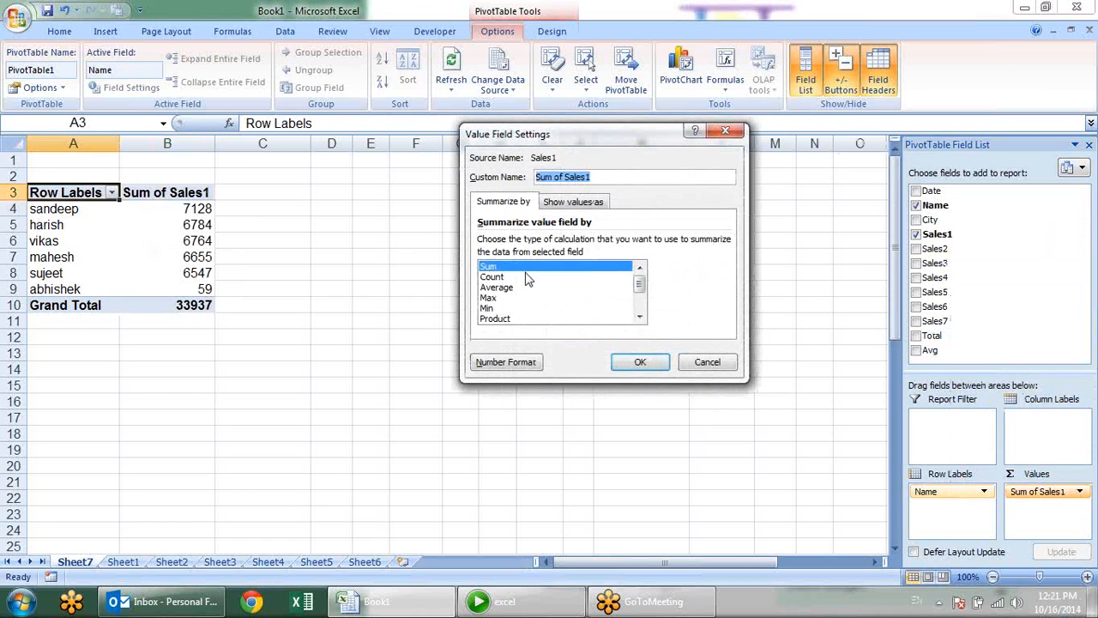
pyautogui.click(527, 288)
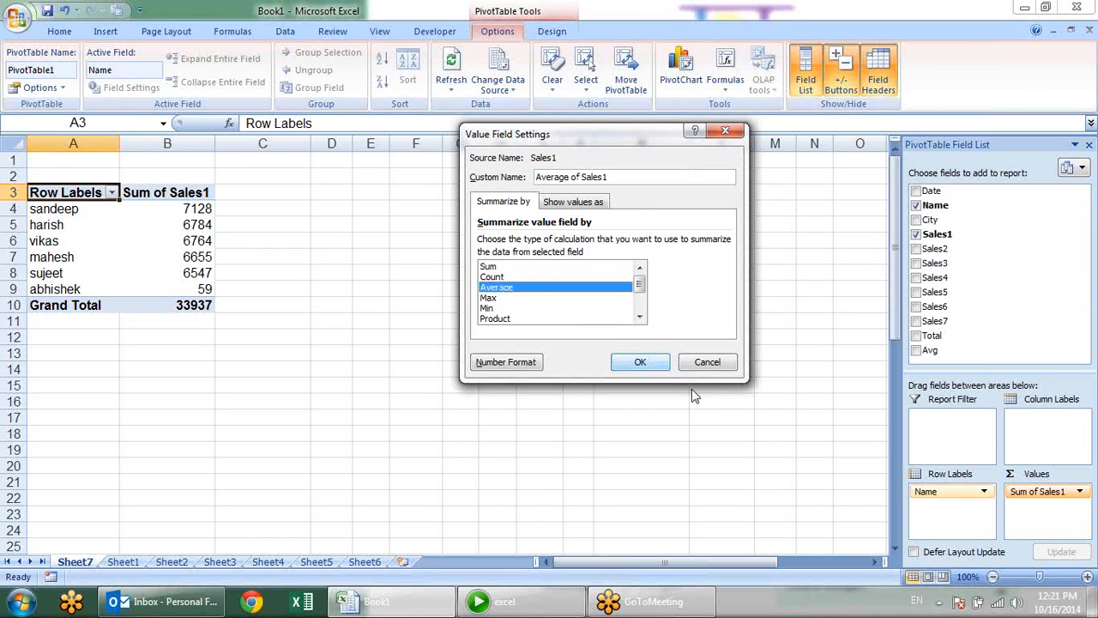
pyautogui.click(643, 362)
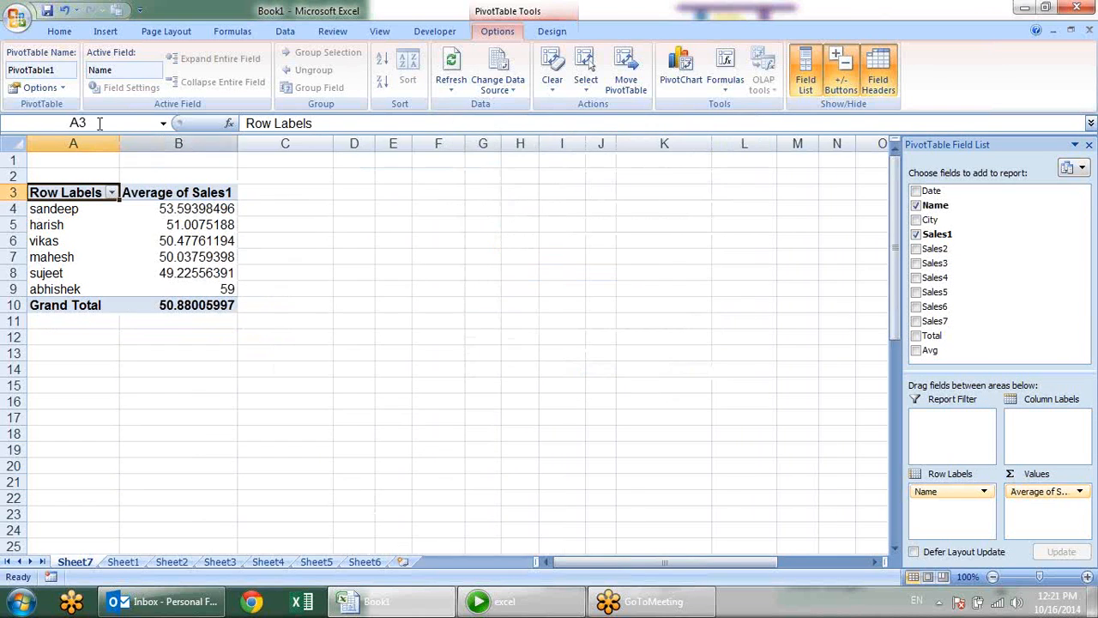
# Change the Sales1 value field's summary calculation to Count and check the counts per name
pyautogui.click(1079, 491)
pyautogui.click(1034, 477)
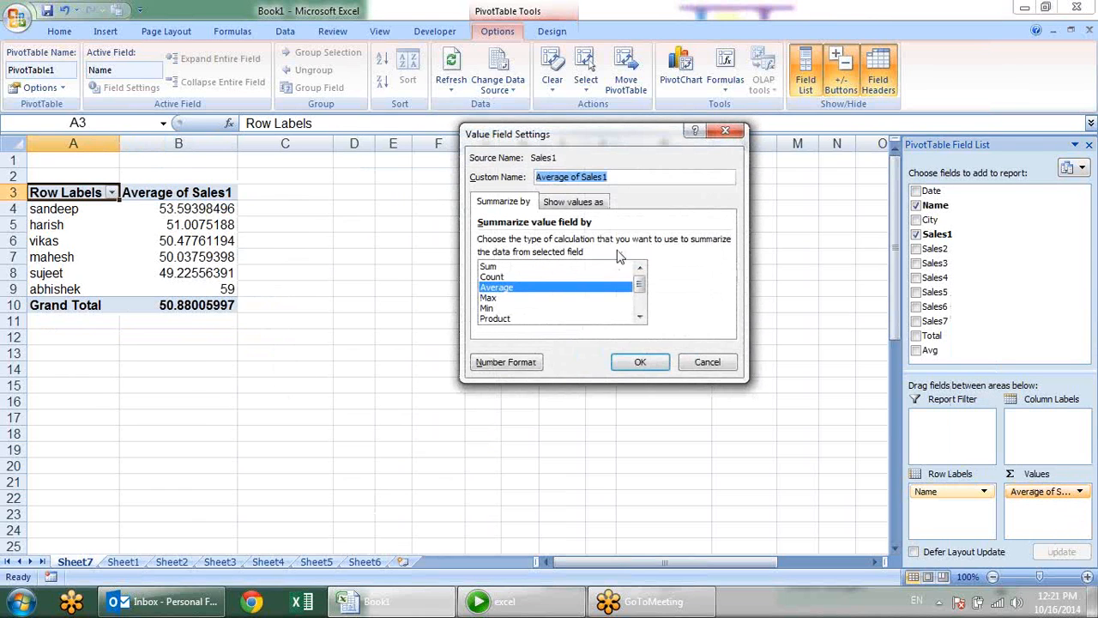
pyautogui.click(565, 276)
pyautogui.click(642, 361)
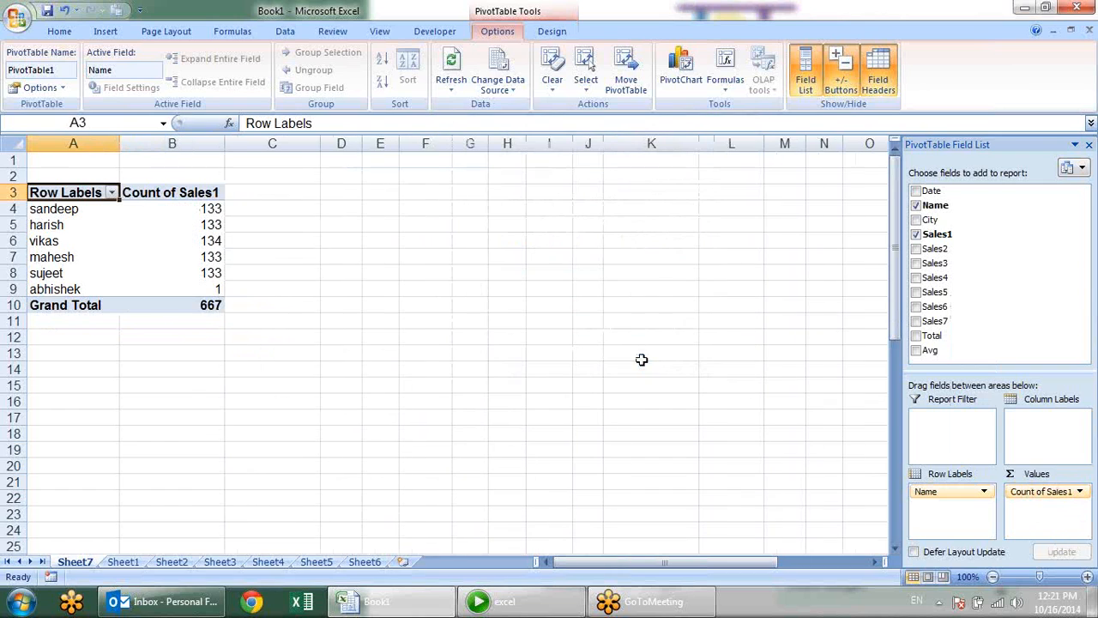
pyautogui.click(210, 210)
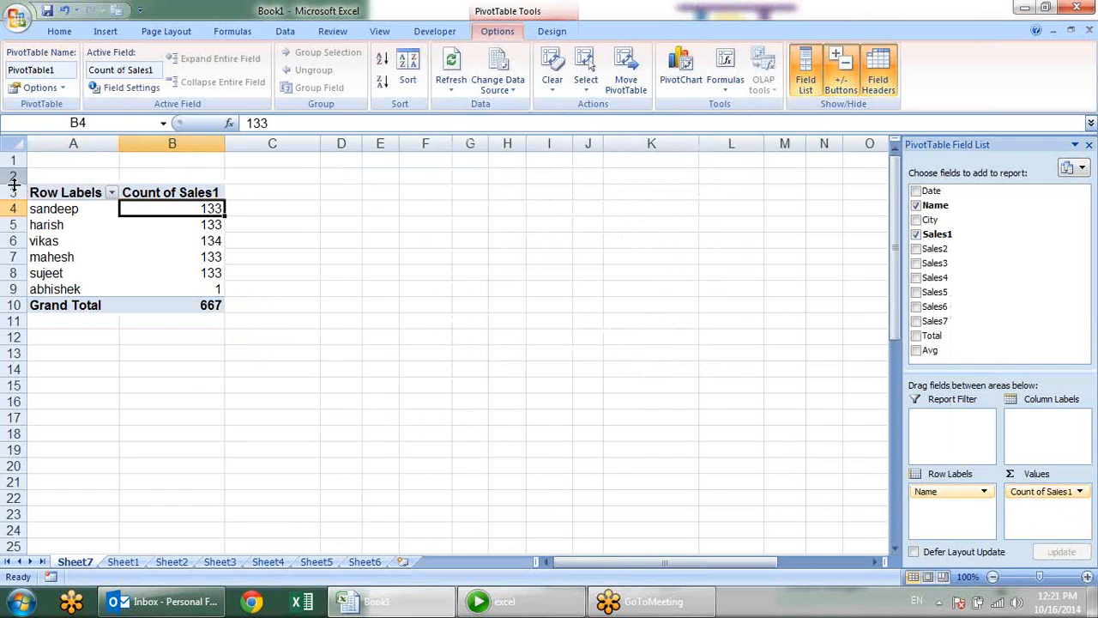
pyautogui.click(86, 209)
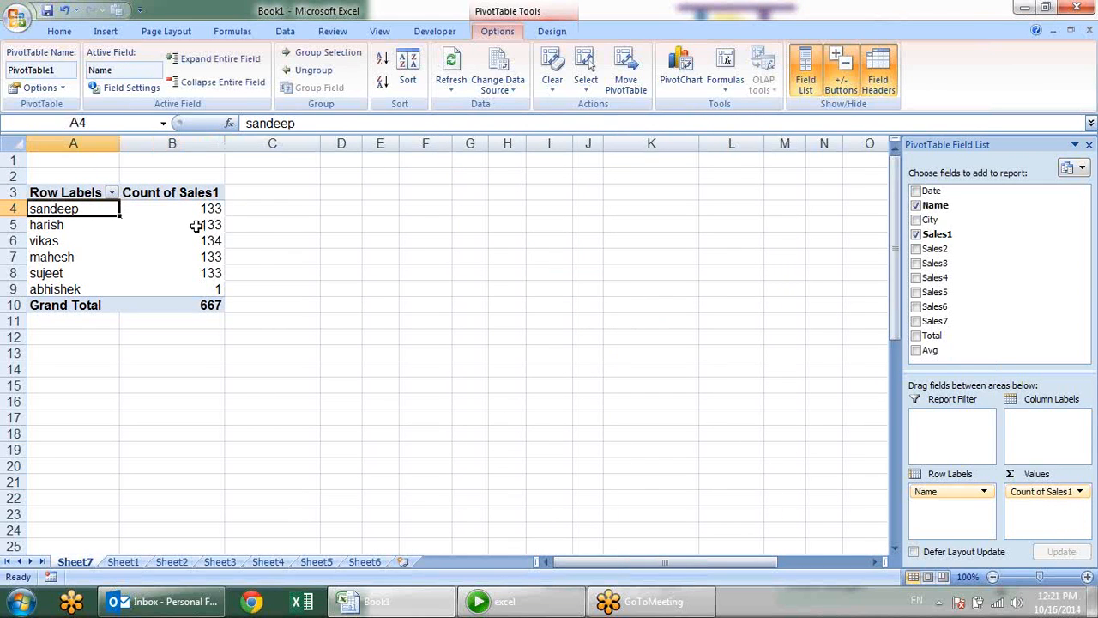
pyautogui.moveTo(196, 225); pyautogui.dragTo(197, 289)
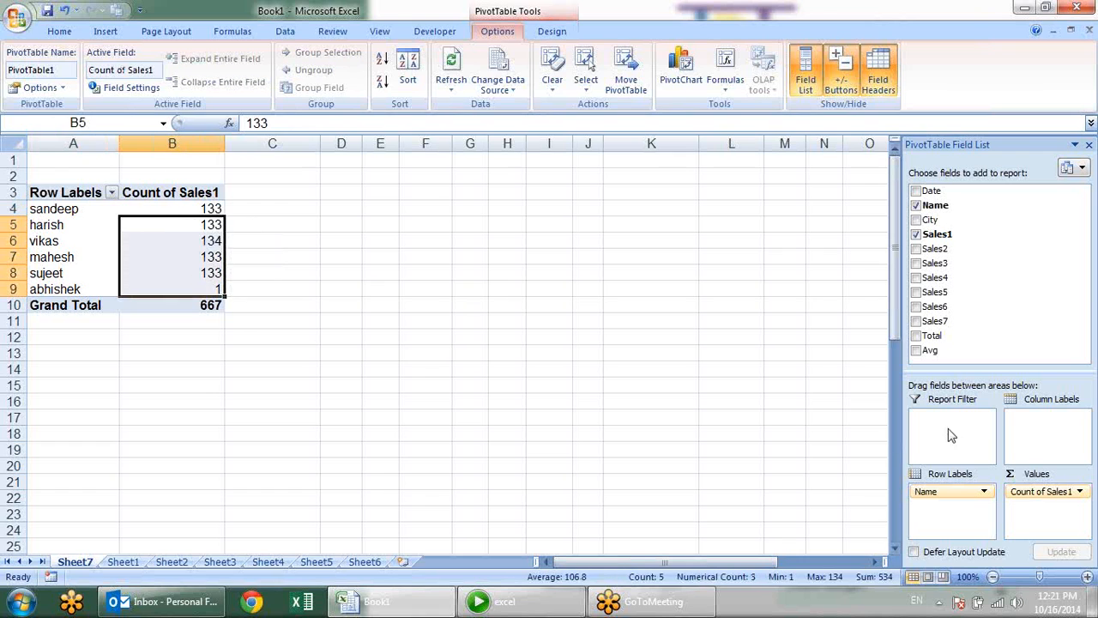
# Change the Sales1 value field's summary calculation to Max and check the maximum for the first name
pyautogui.click(1053, 491)
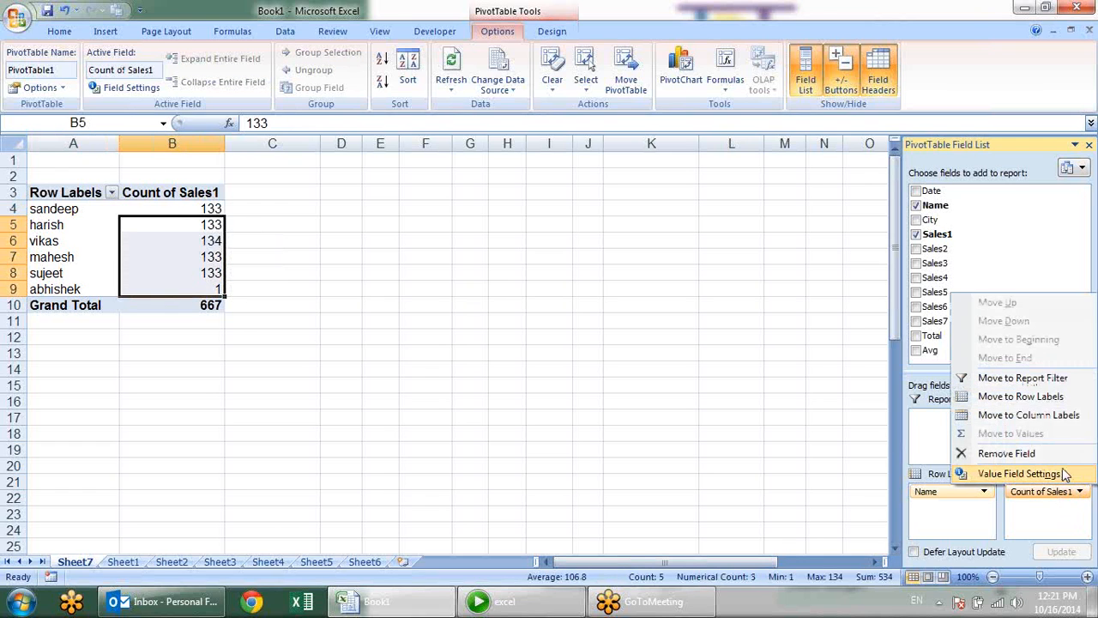
pyautogui.click(1064, 475)
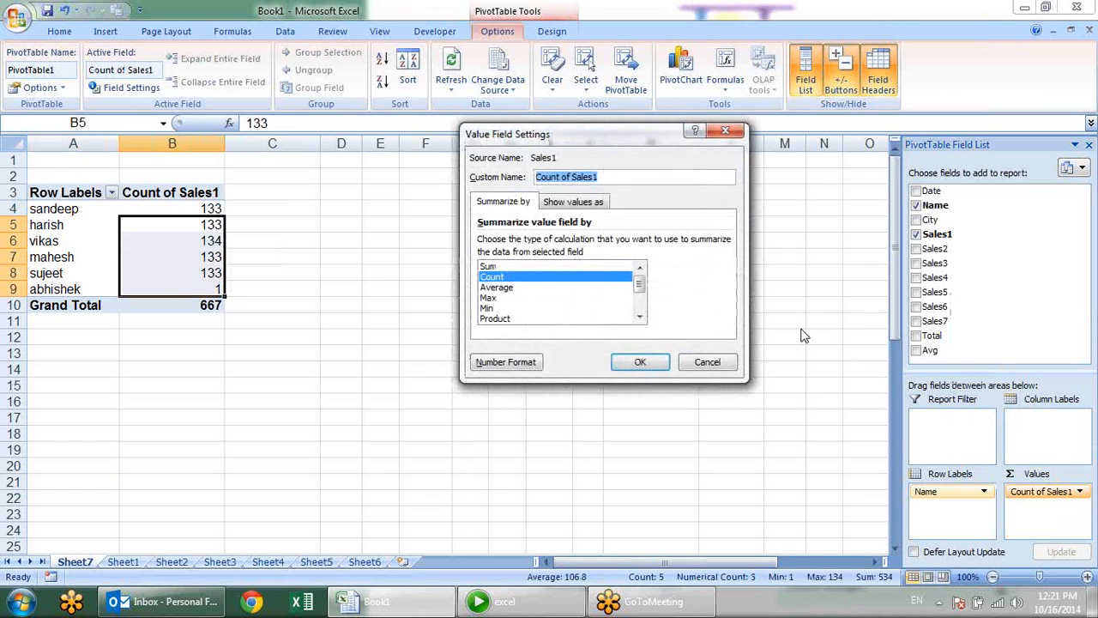
pyautogui.click(540, 299)
pyautogui.click(640, 361)
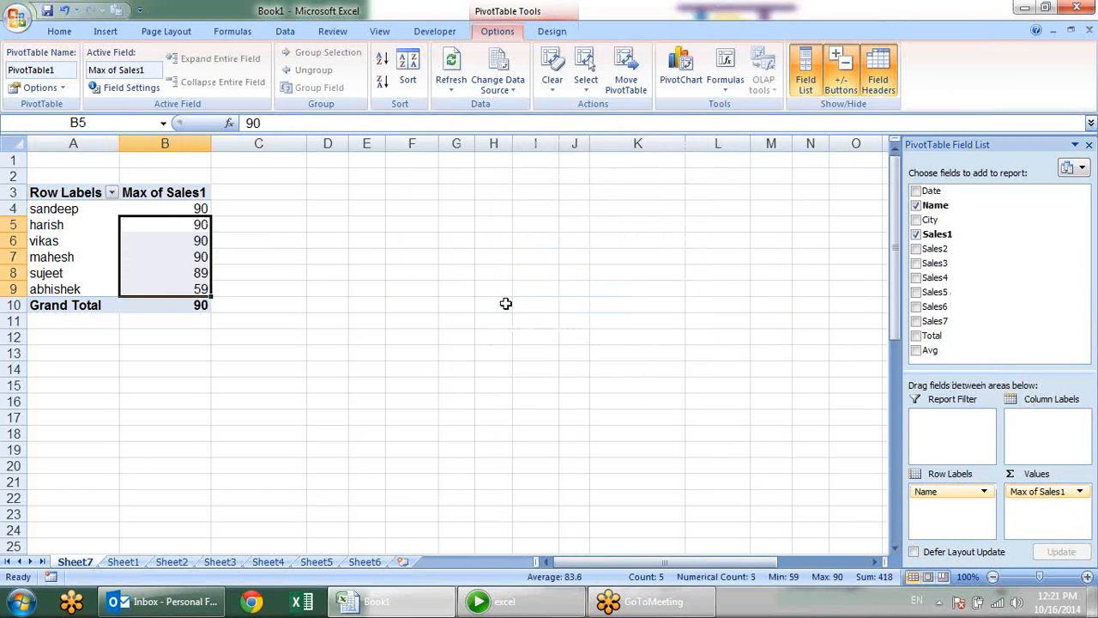
pyautogui.click(42, 209)
pyautogui.click(71, 196)
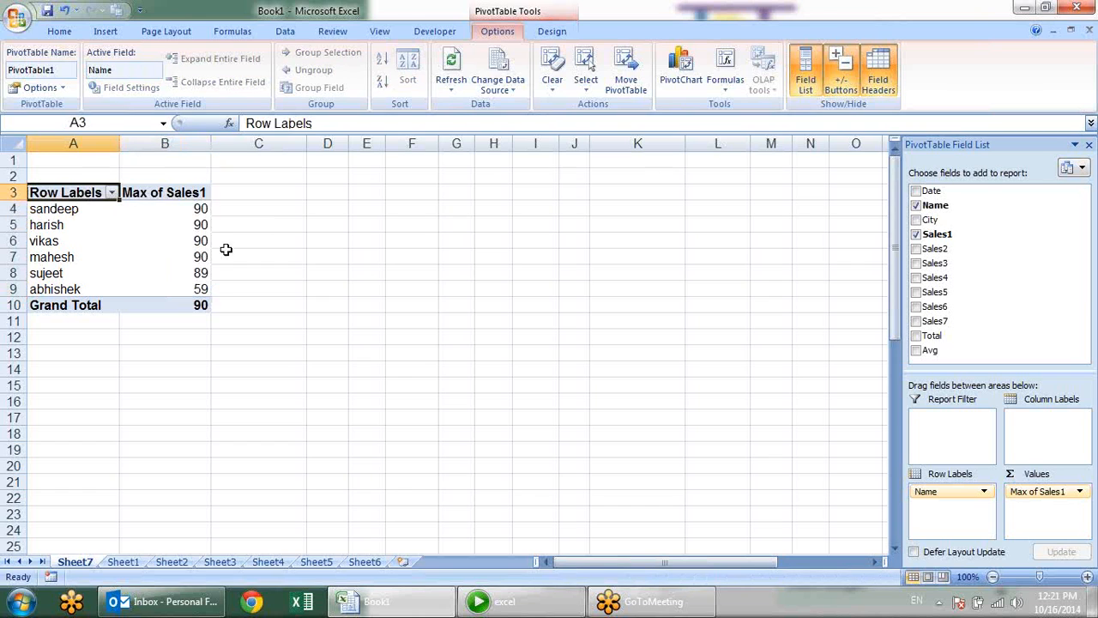
pyautogui.click(196, 208)
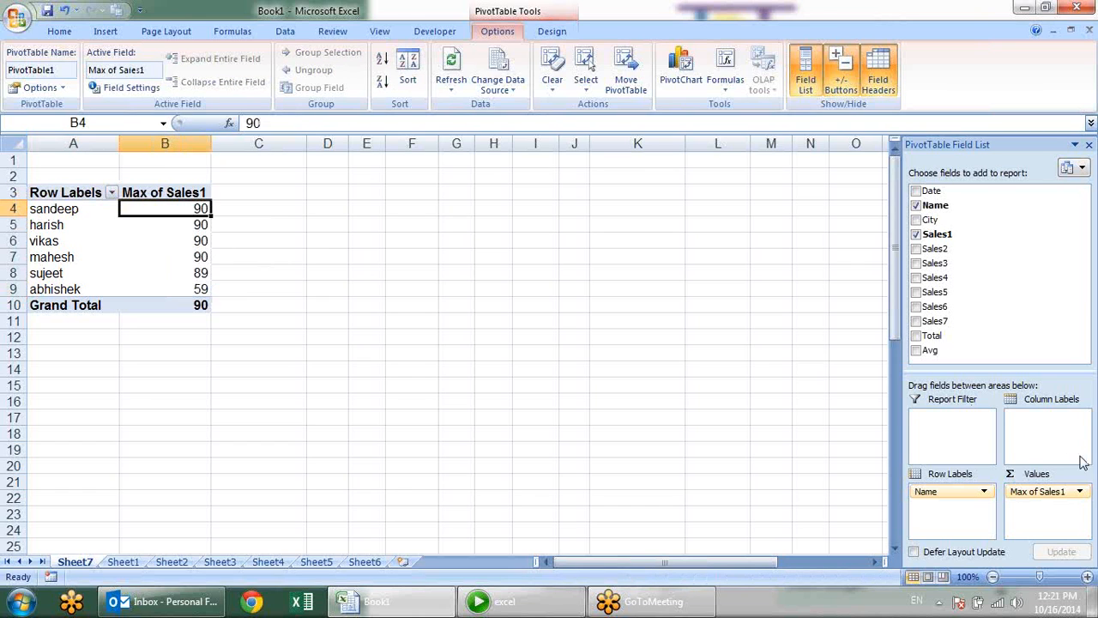
# Examine the full list of summary calculations available for the Sales1 value field
pyautogui.click(1079, 490)
pyautogui.click(1060, 473)
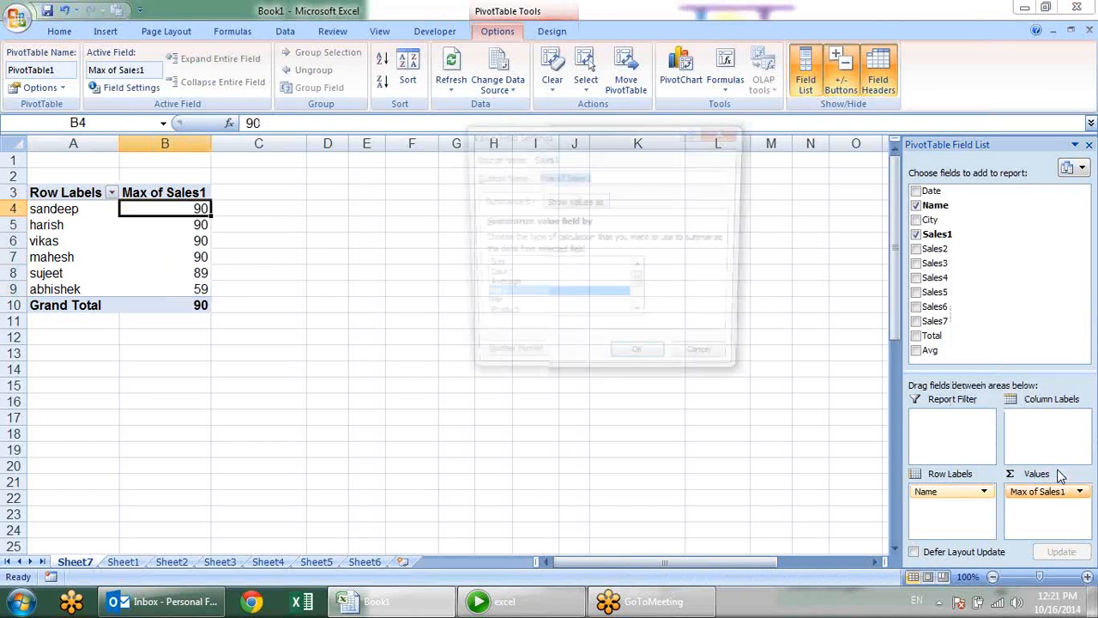
pyautogui.click(639, 315)
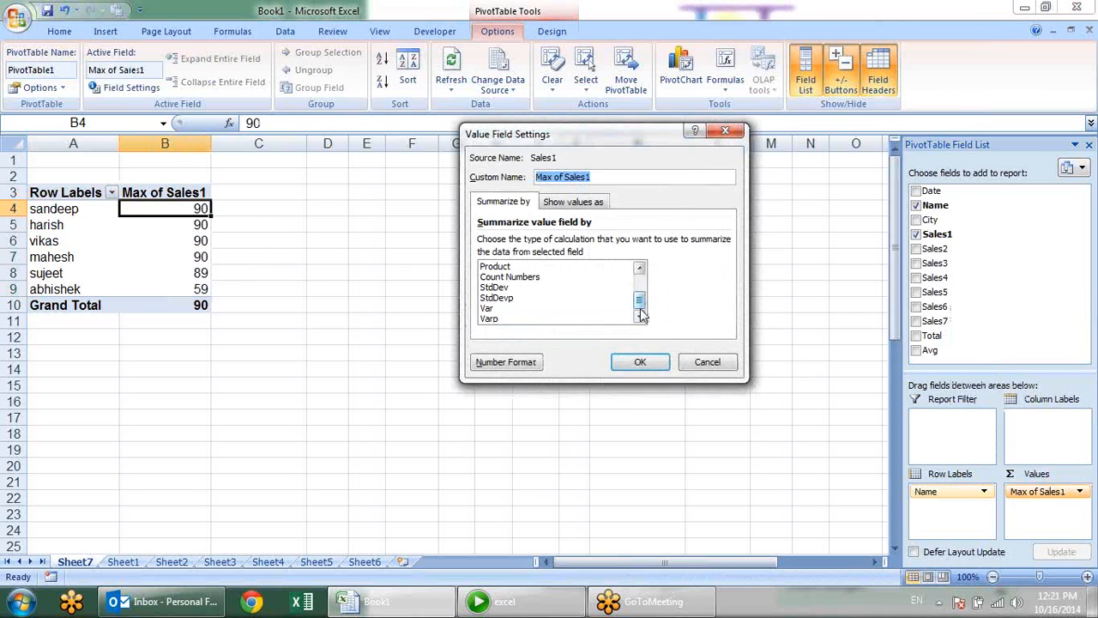
pyautogui.click(640, 268)
pyautogui.click(640, 267)
pyautogui.click(640, 268)
pyautogui.click(639, 267)
pyautogui.click(640, 267)
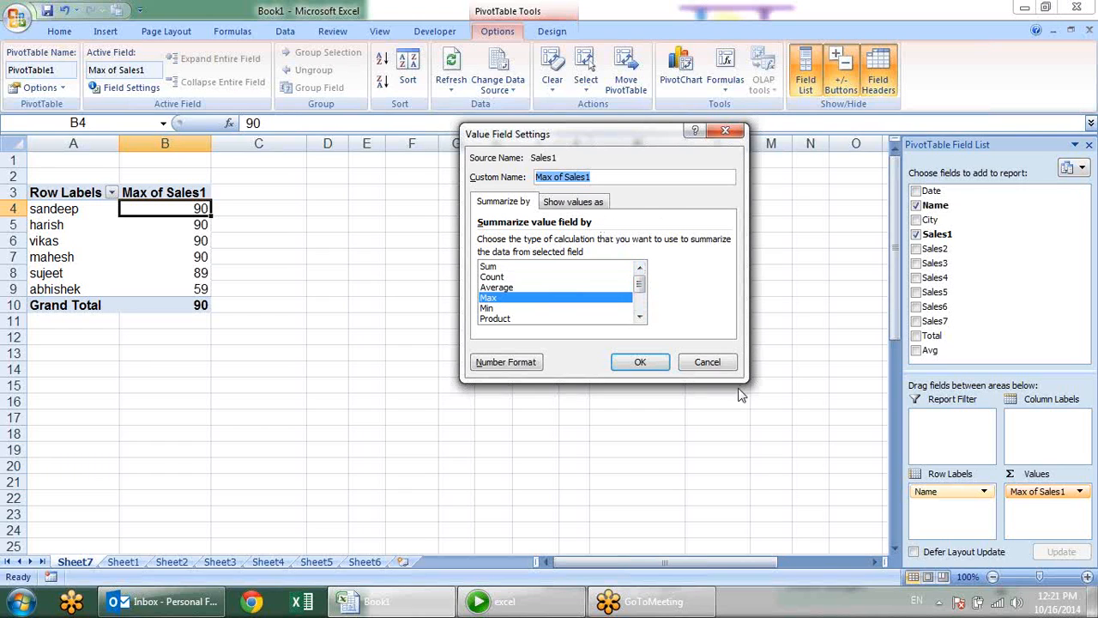
# Set the Sales1 value field's summary calculation to Sum, leaving its values shown as Normal
pyautogui.click(583, 202)
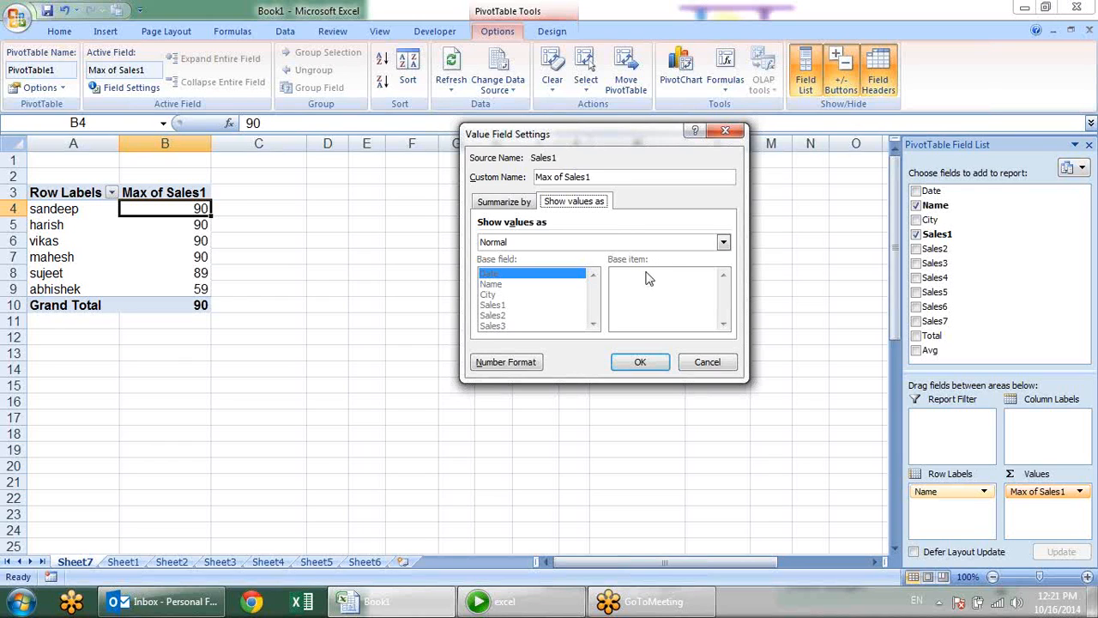
pyautogui.click(525, 205)
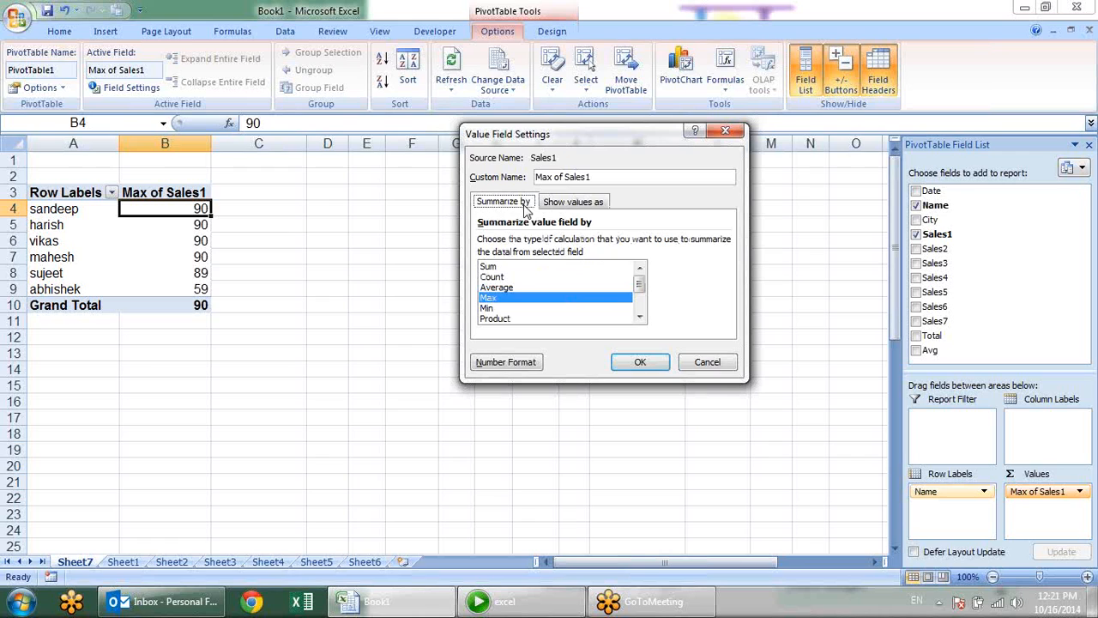
pyautogui.click(526, 267)
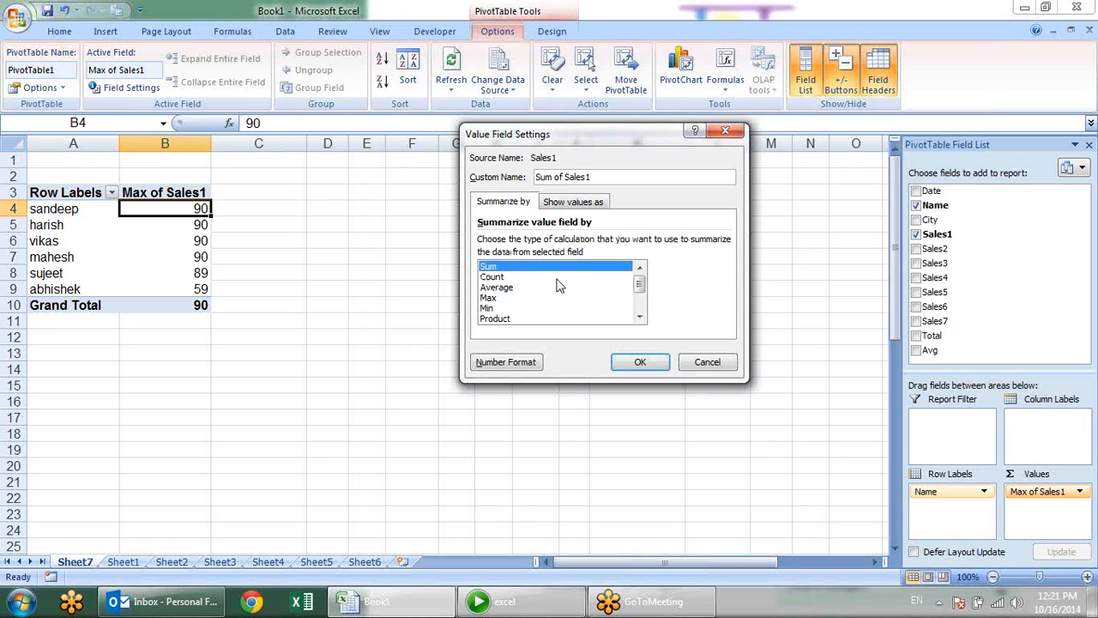
pyautogui.click(569, 202)
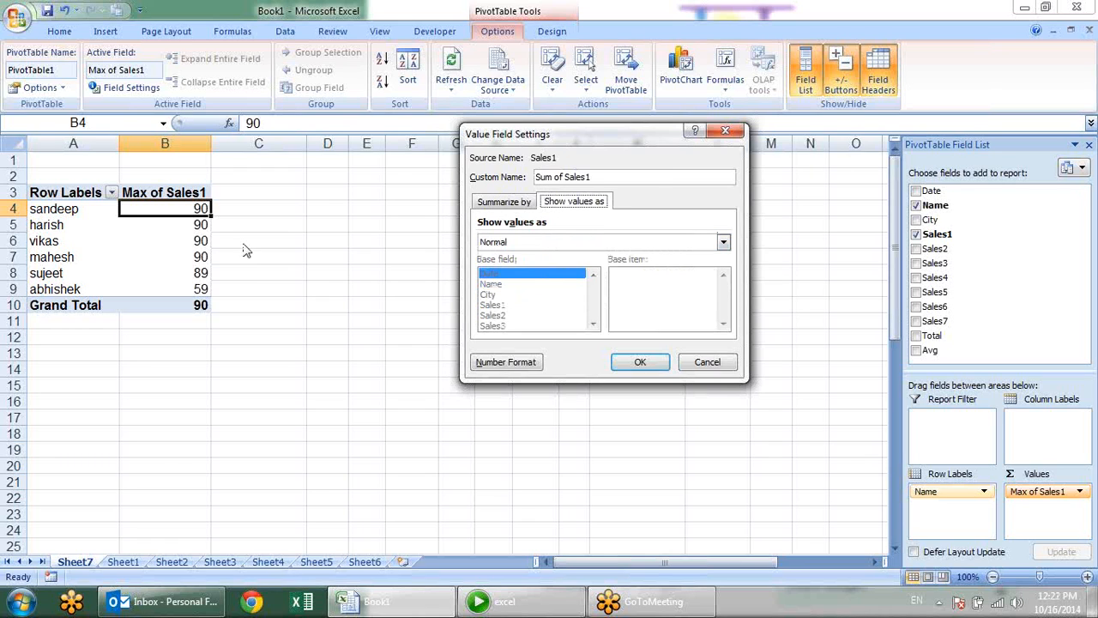
pyautogui.click(639, 364)
# Show the Sales1 values as Difference From, with Name as base field and the second listed name as base item
pyautogui.click(1083, 492)
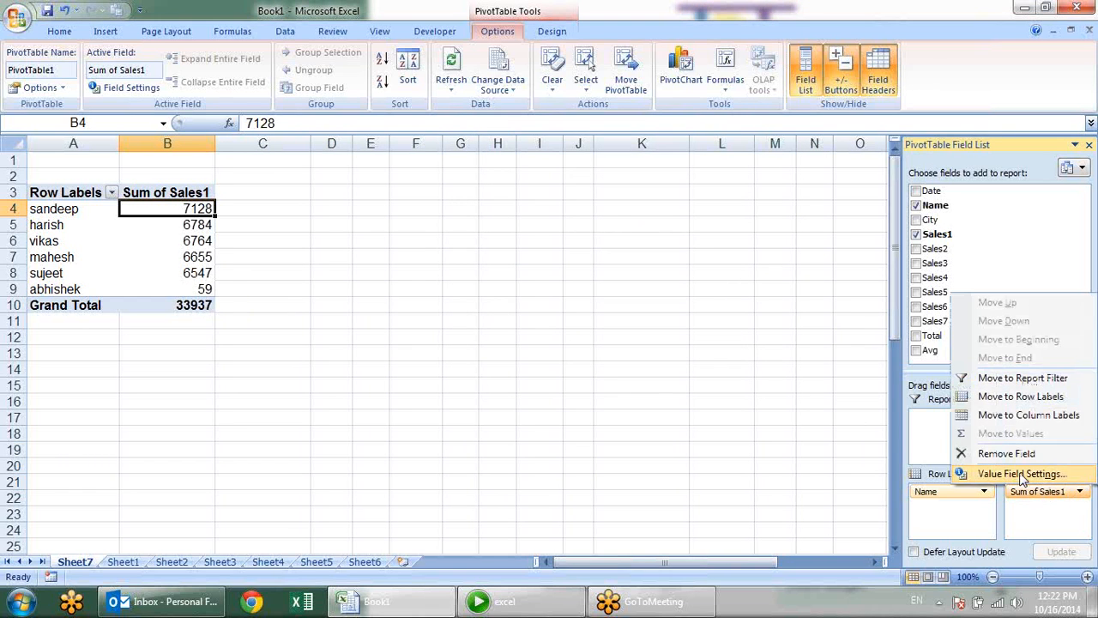
pyautogui.click(1021, 475)
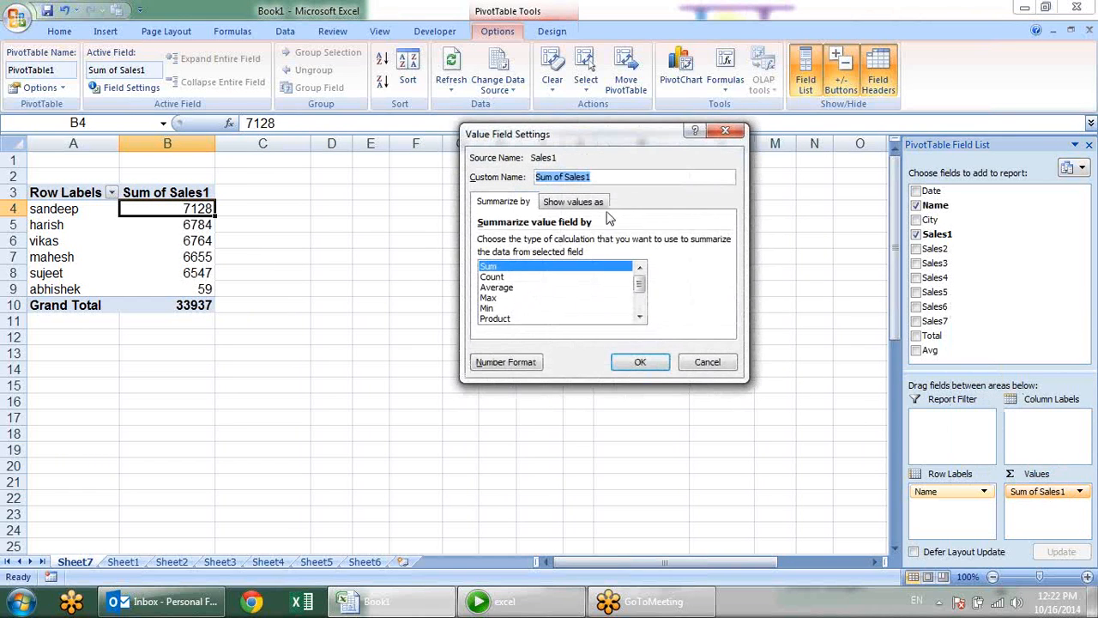
pyautogui.click(573, 204)
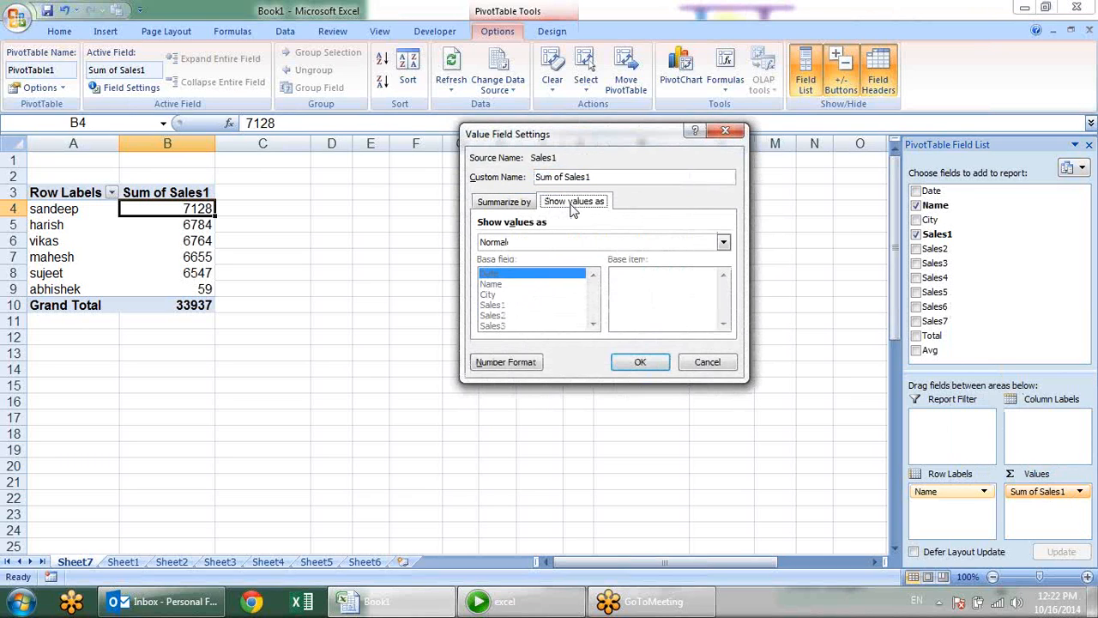
pyautogui.click(617, 241)
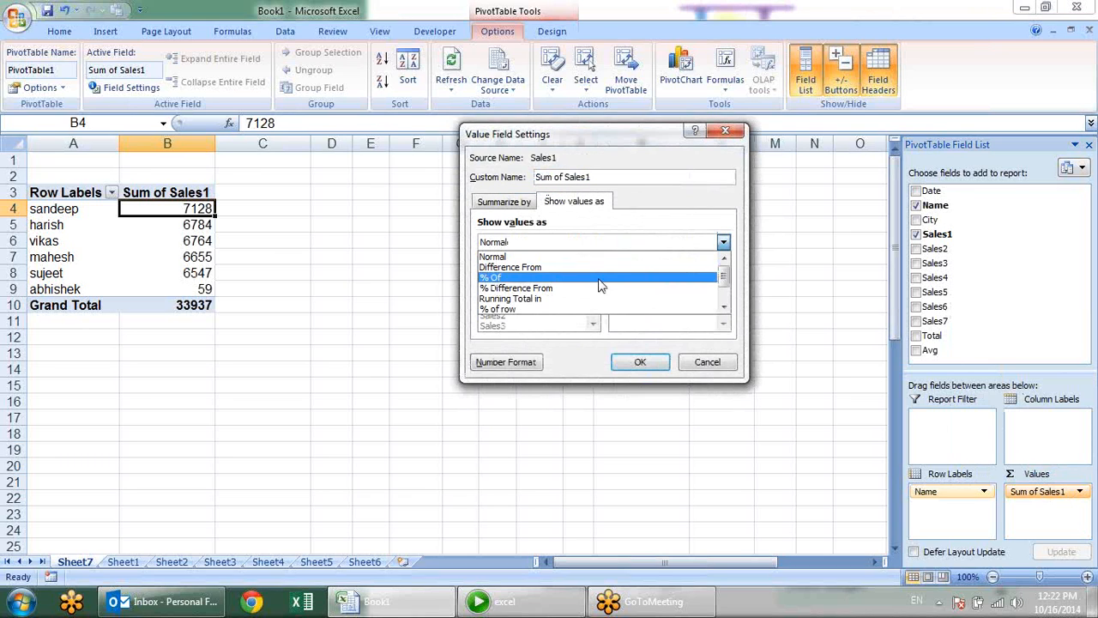
pyautogui.click(597, 267)
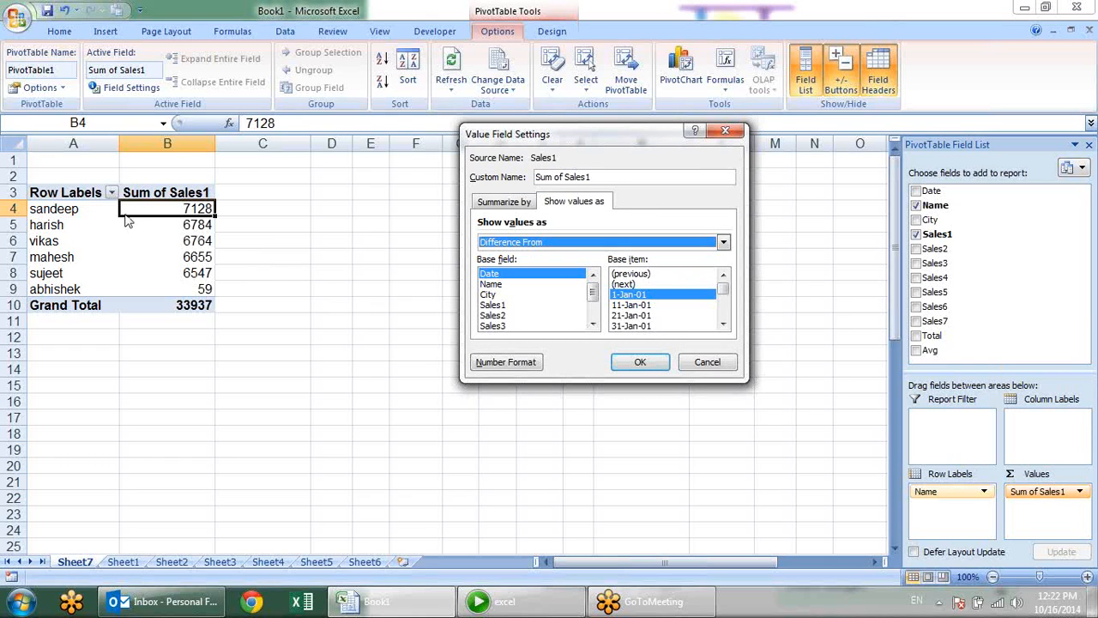
pyautogui.click(493, 284)
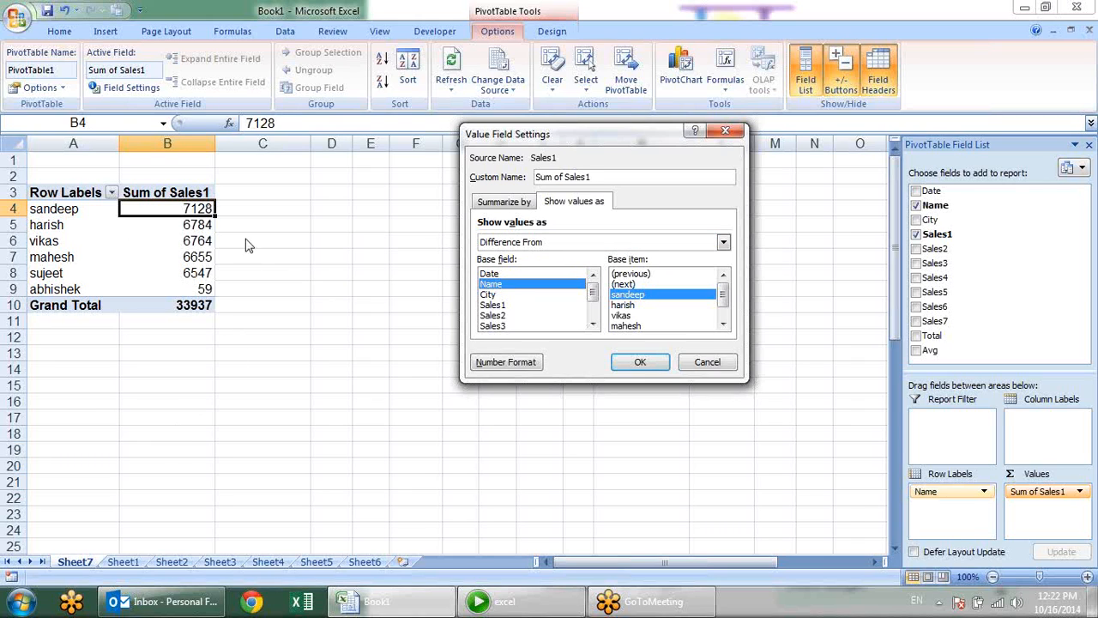
pyautogui.click(646, 306)
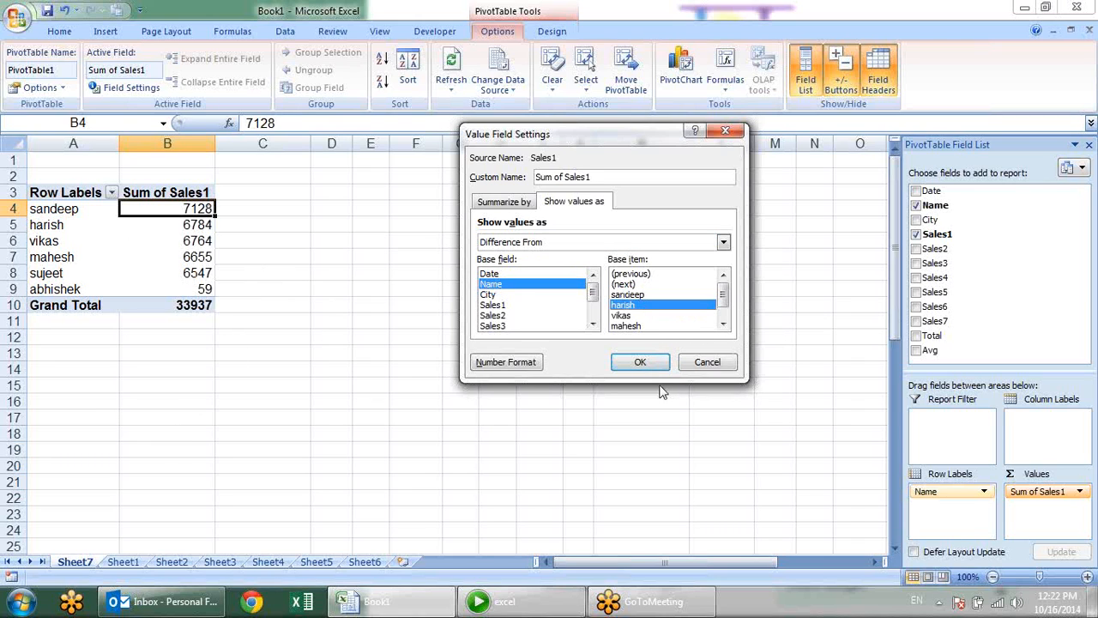
pyautogui.click(658, 364)
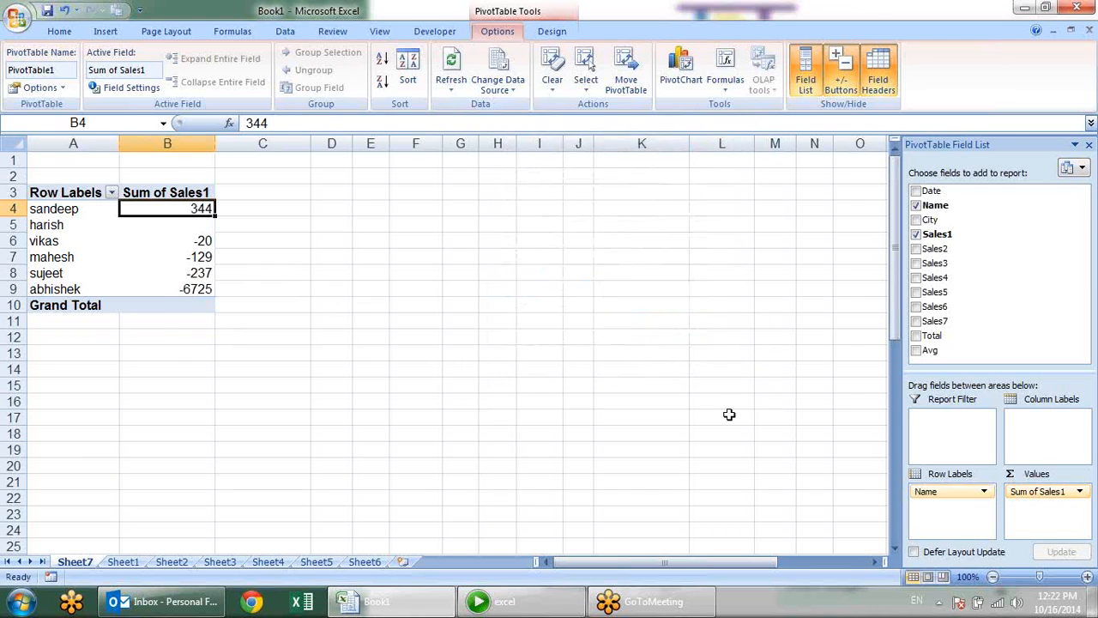
# Inspect the Sales1 differences from the base name in cells B4 to B8
pyautogui.click(171, 224)
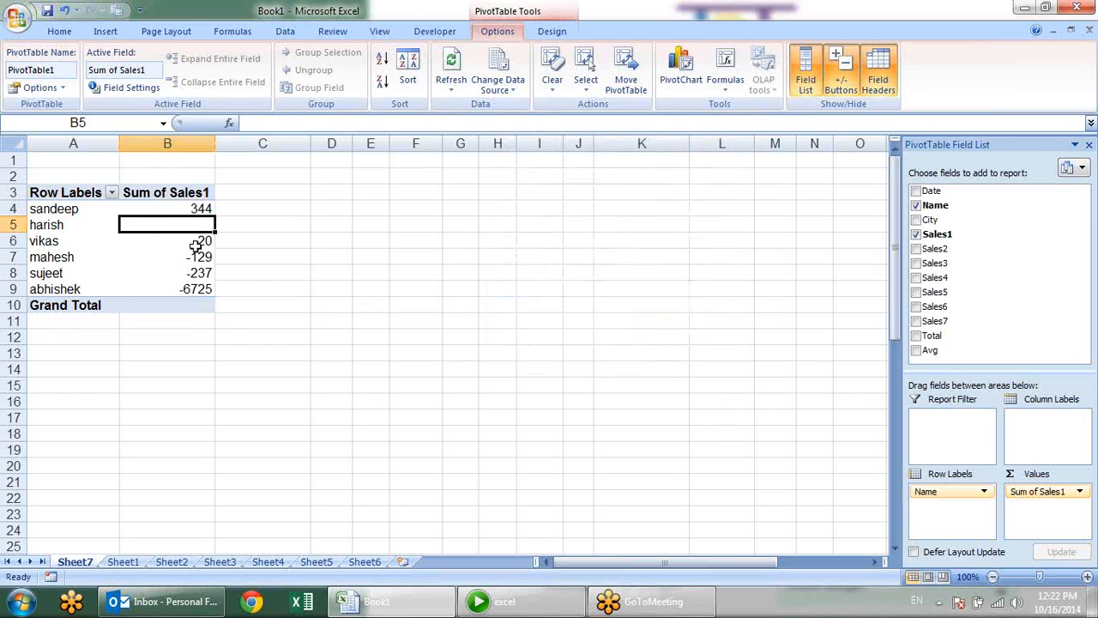
pyautogui.click(204, 208)
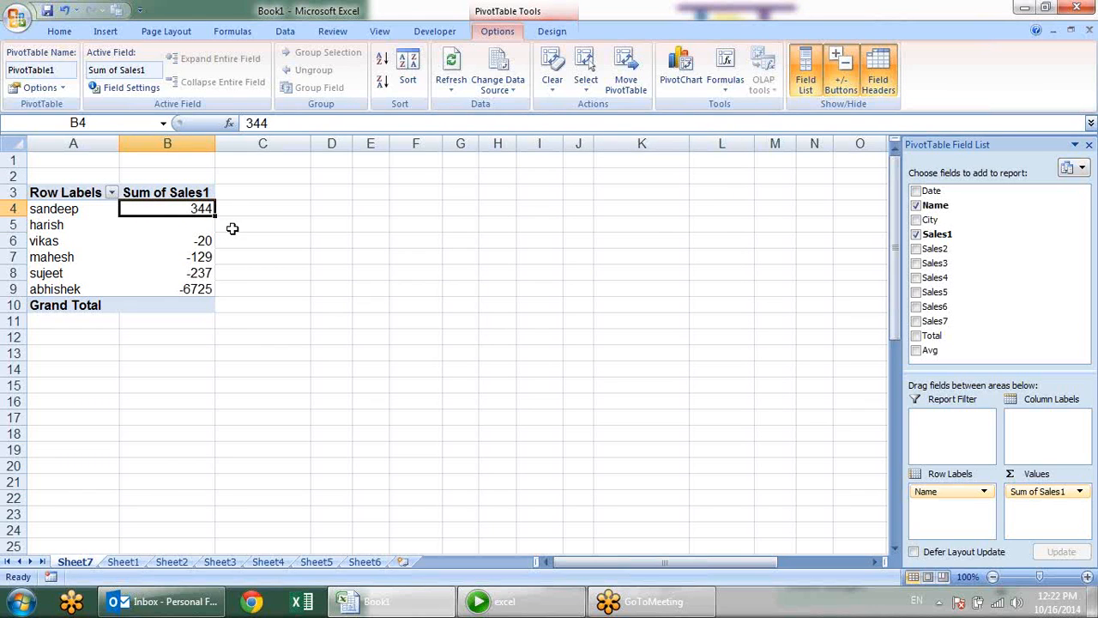
pyautogui.click(196, 245)
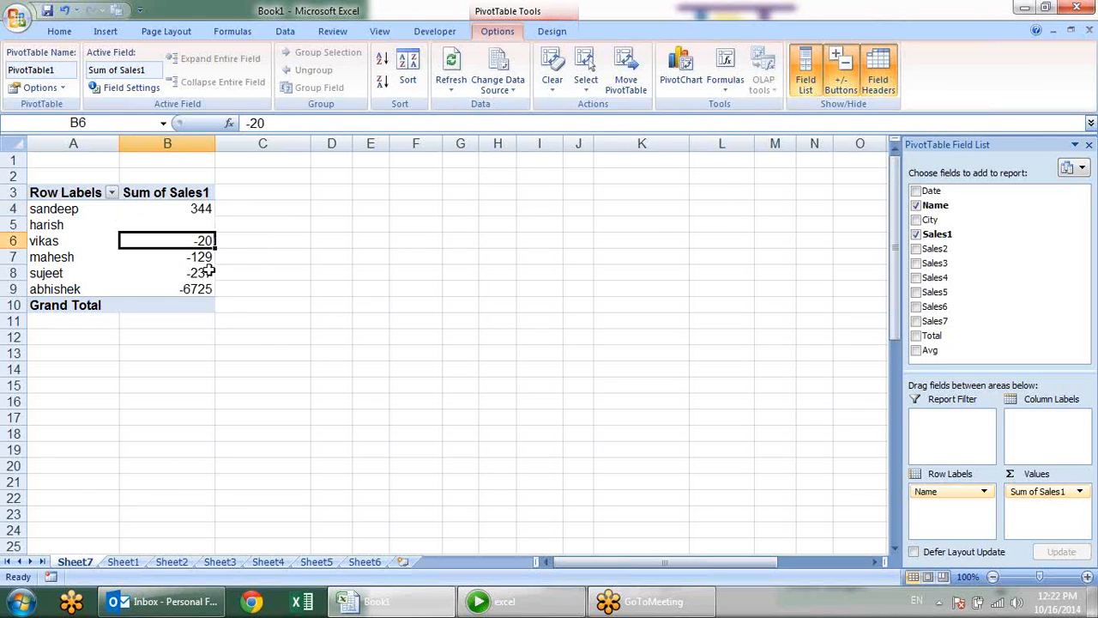
pyautogui.click(207, 260)
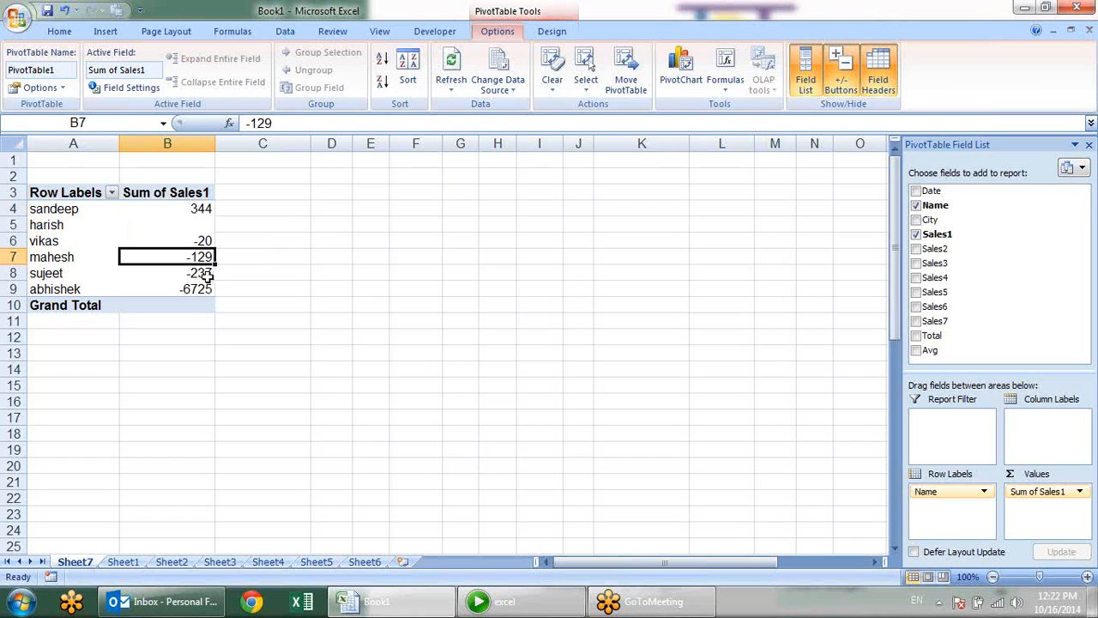
pyautogui.click(207, 274)
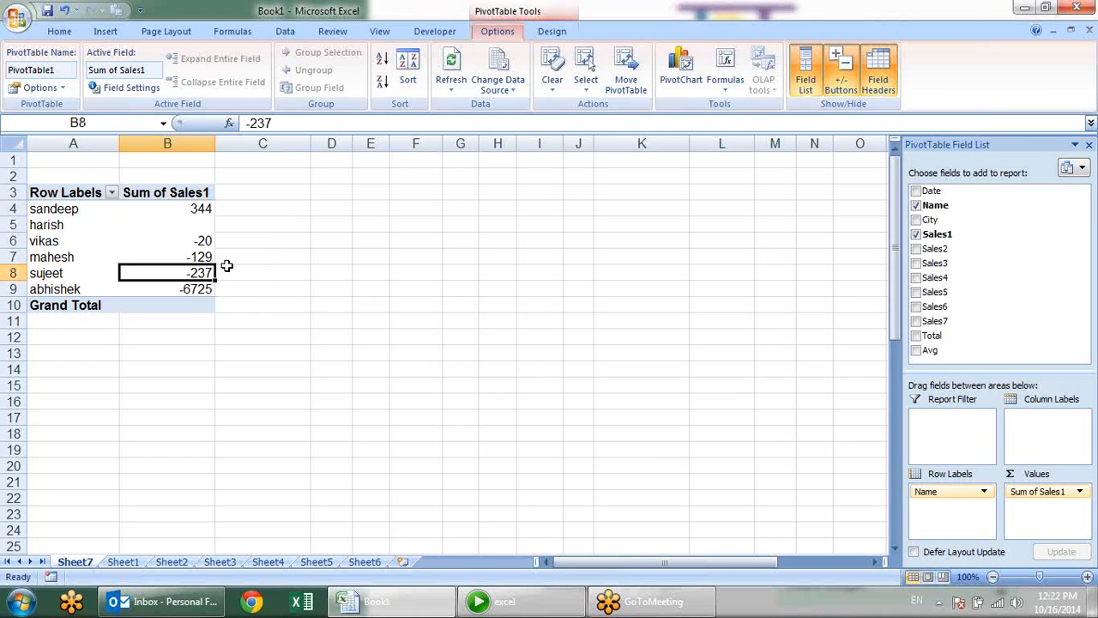
# Show the Sales1 values as % Of, keeping Name as base field and the second listed name as base item
pyautogui.click(1068, 491)
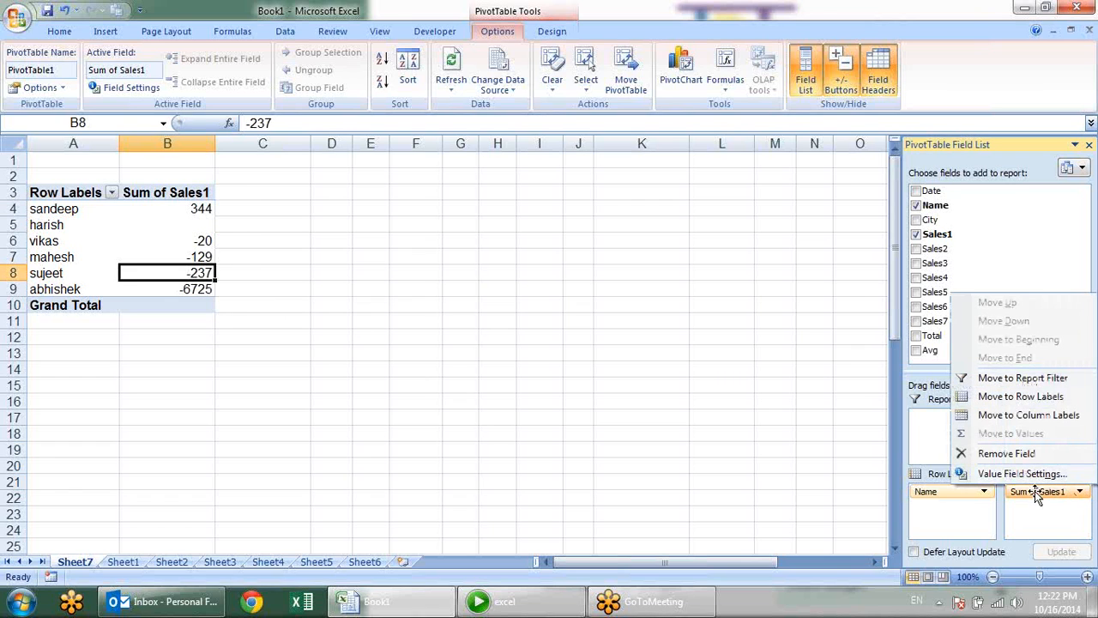
pyautogui.click(1020, 474)
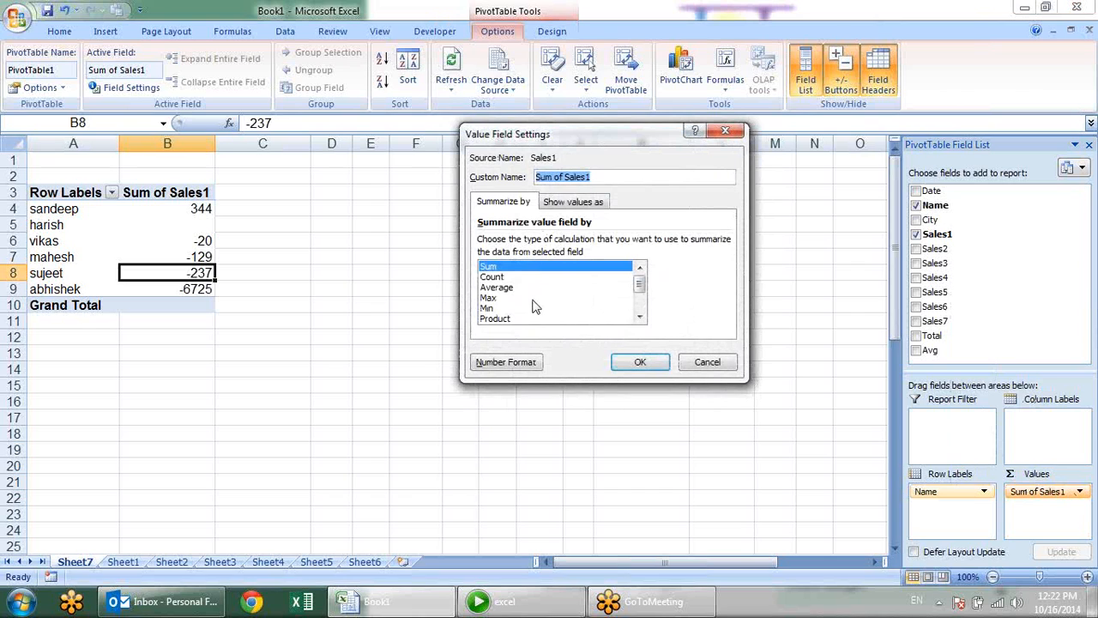
pyautogui.click(573, 204)
pyautogui.click(576, 242)
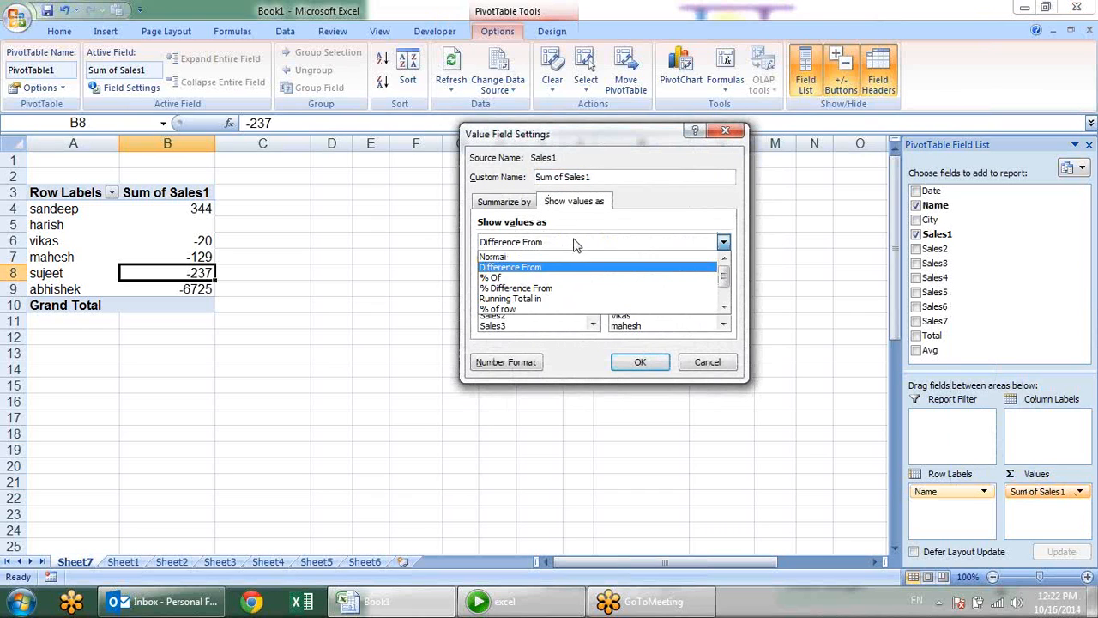
pyautogui.click(549, 278)
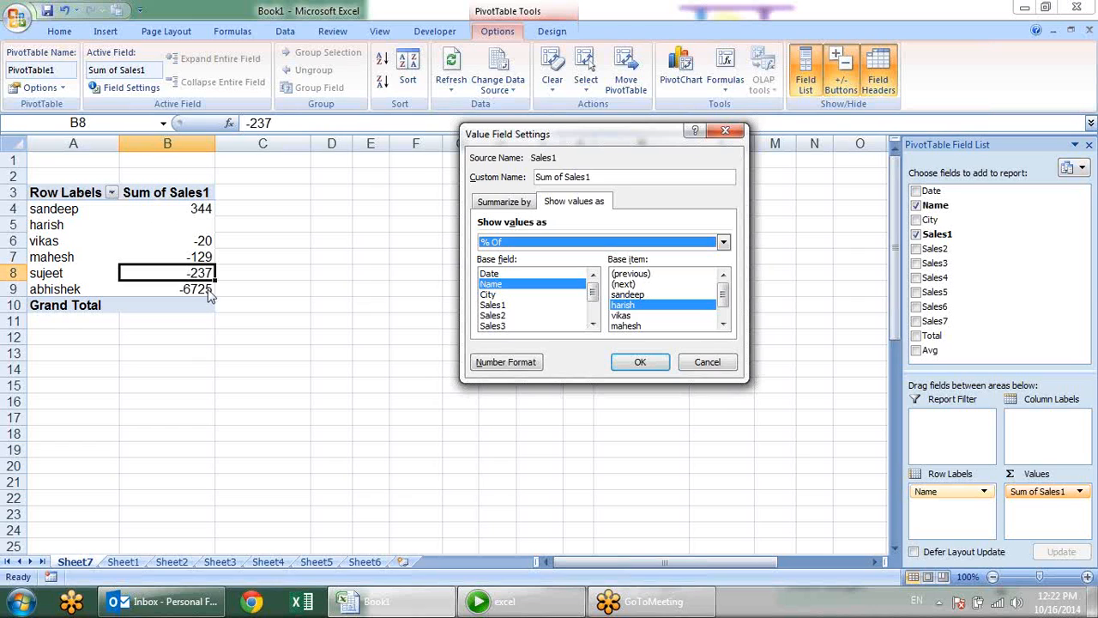
pyautogui.click(638, 361)
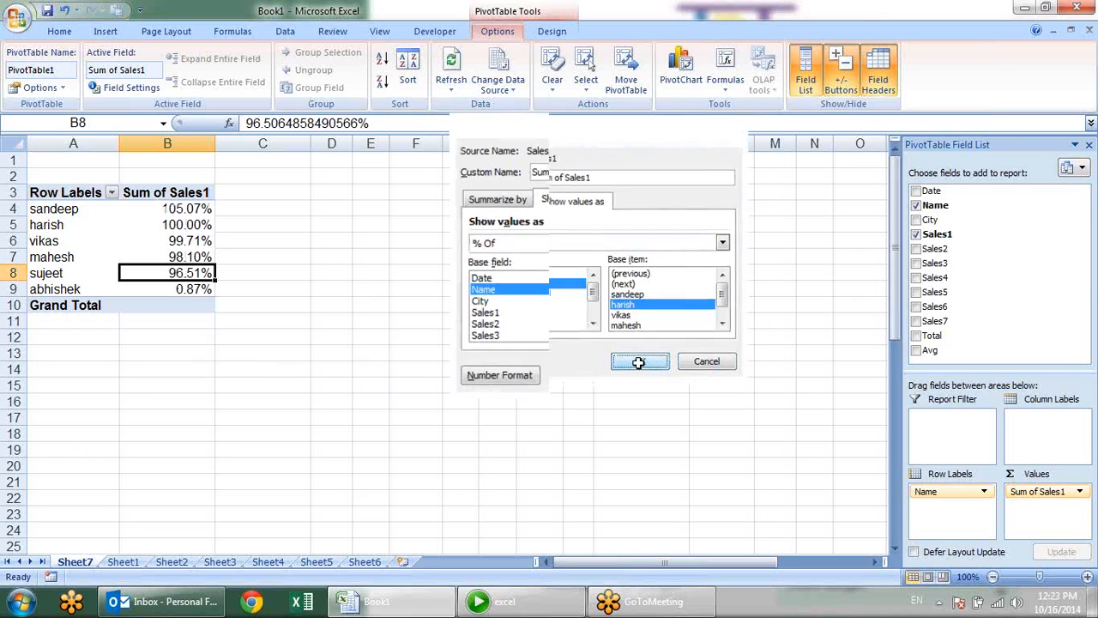
# Inspect each name's Sales1 percentage of the base name in cells B4 to B9
pyautogui.click(160, 223)
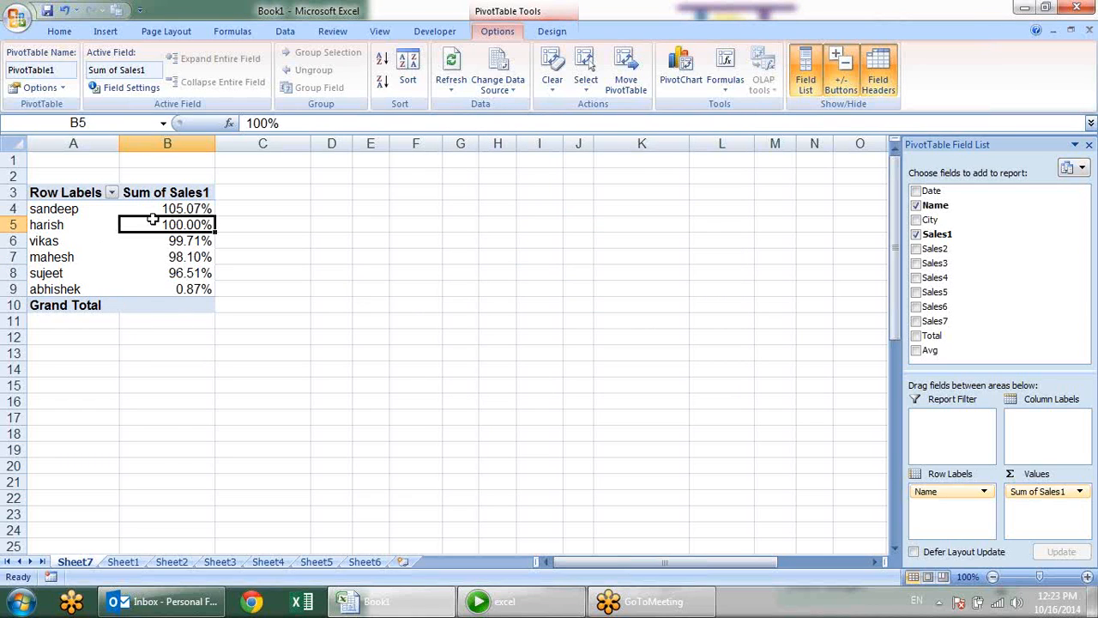
pyautogui.click(184, 210)
pyautogui.click(189, 235)
pyautogui.click(186, 252)
pyautogui.click(184, 270)
pyautogui.click(185, 290)
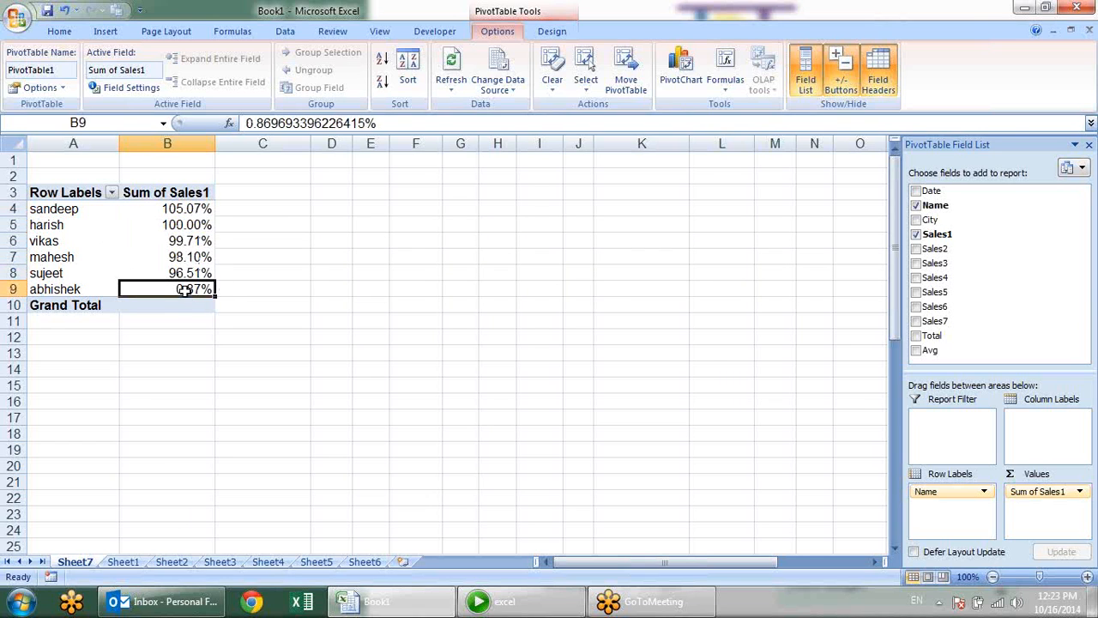
# Show the Sales1 values as % Difference From the same base name, and check the percentages in B4 and B6
pyautogui.click(1041, 491)
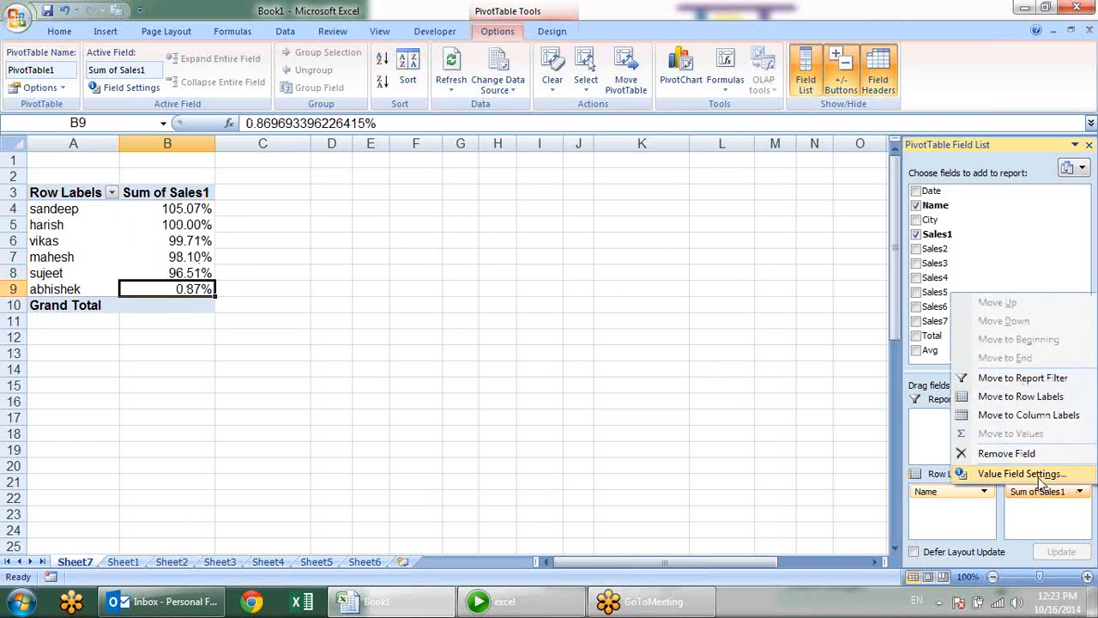
pyautogui.click(1020, 474)
pyautogui.click(550, 202)
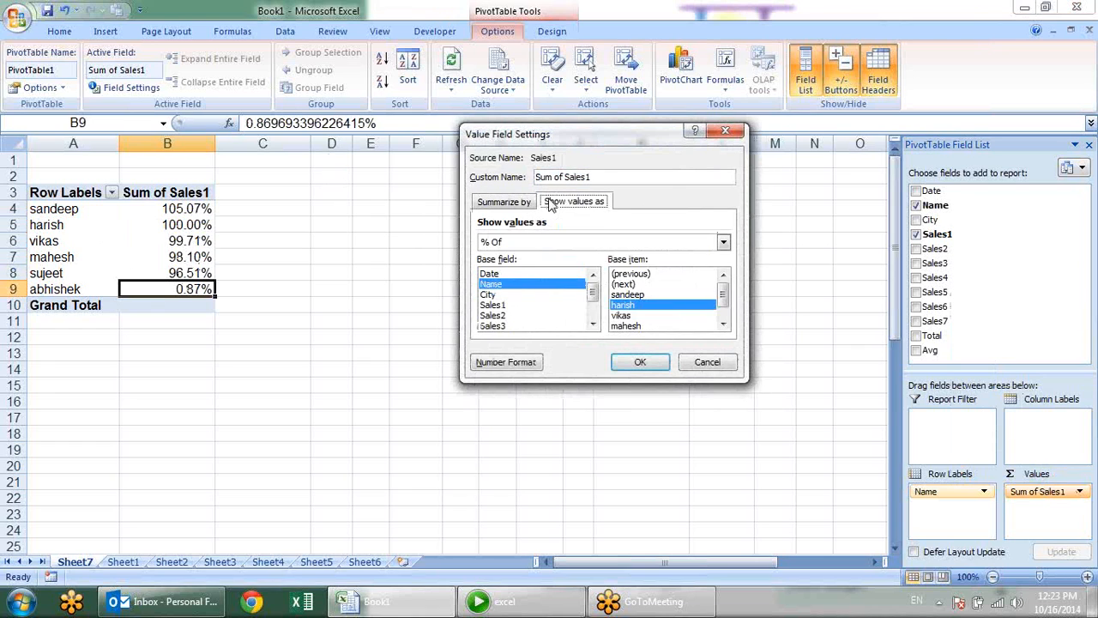
pyautogui.click(528, 243)
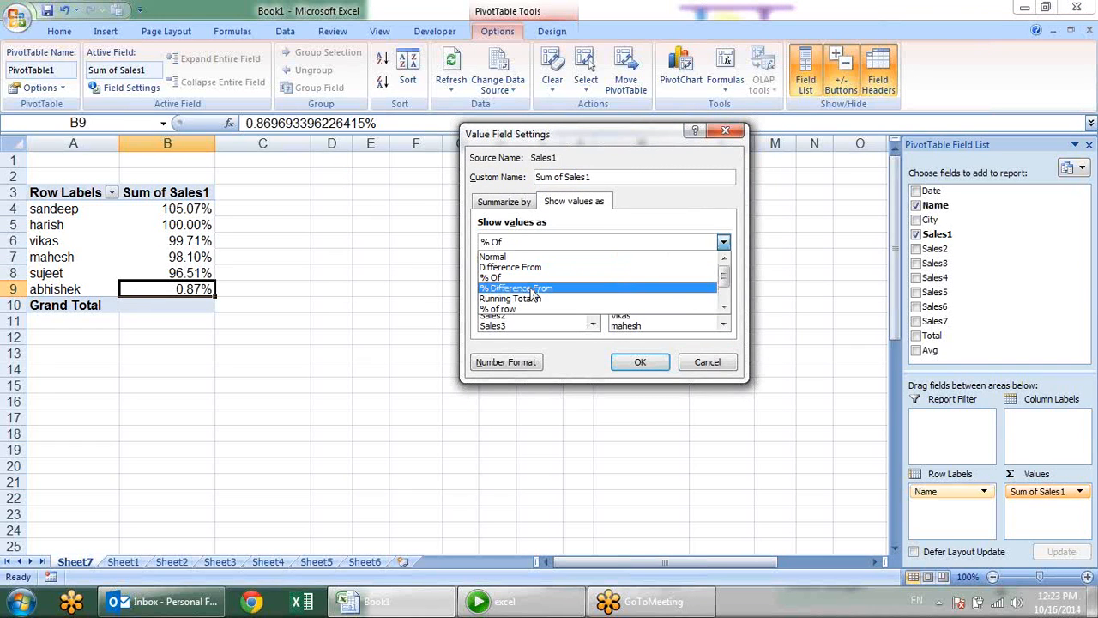
pyautogui.click(533, 289)
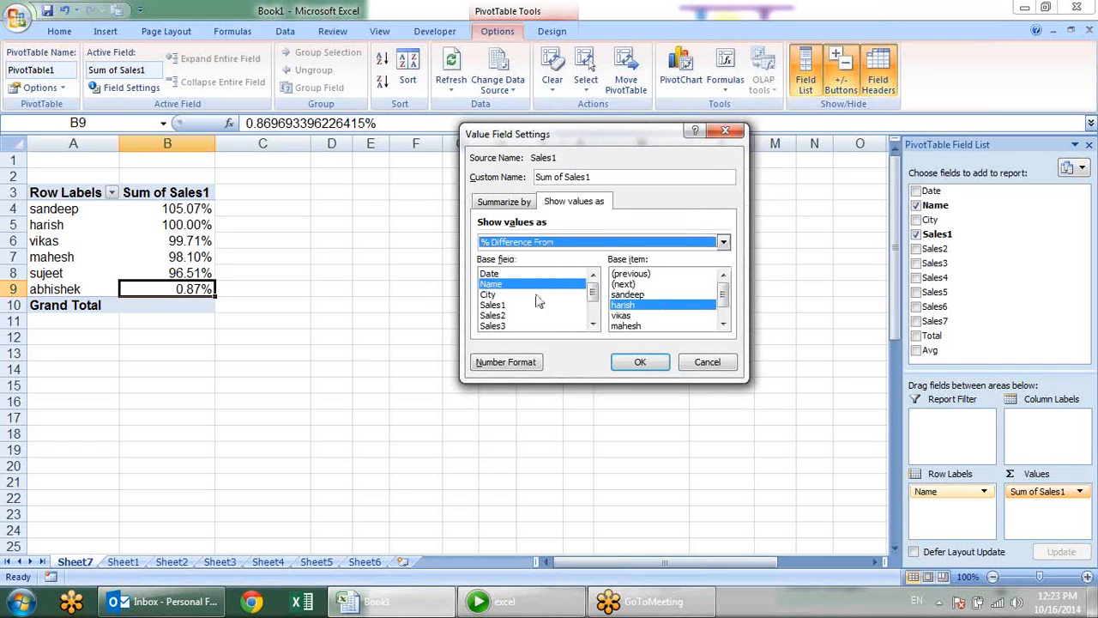
pyautogui.click(640, 362)
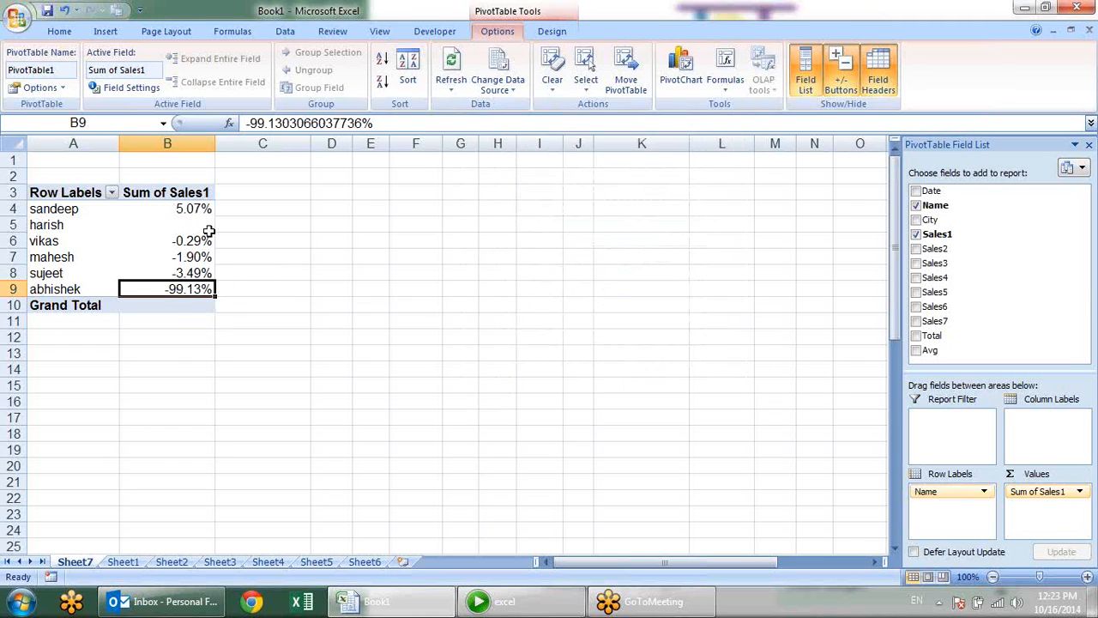
pyautogui.click(211, 208)
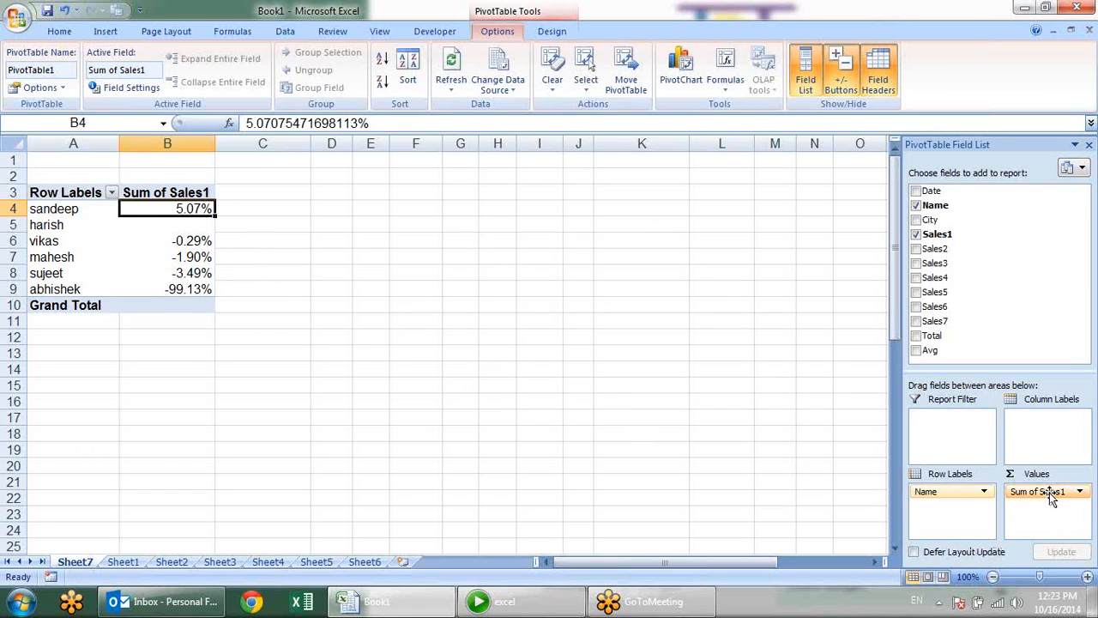
pyautogui.click(186, 241)
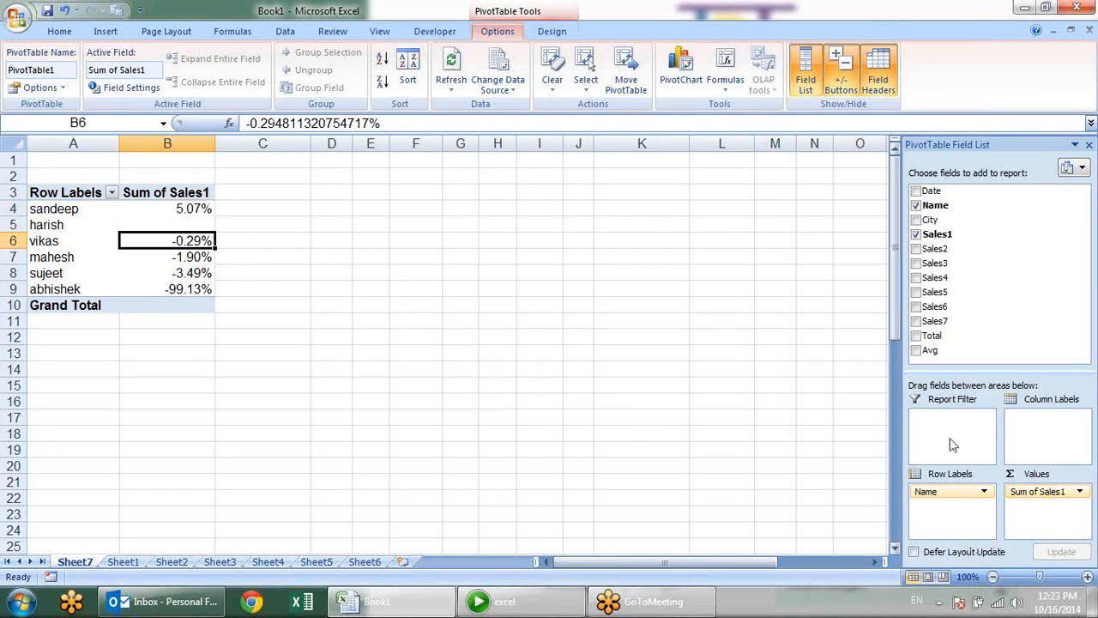
# Show the Sales1 values as Running Total in, with Name as base field
pyautogui.click(1034, 491)
pyautogui.click(1021, 473)
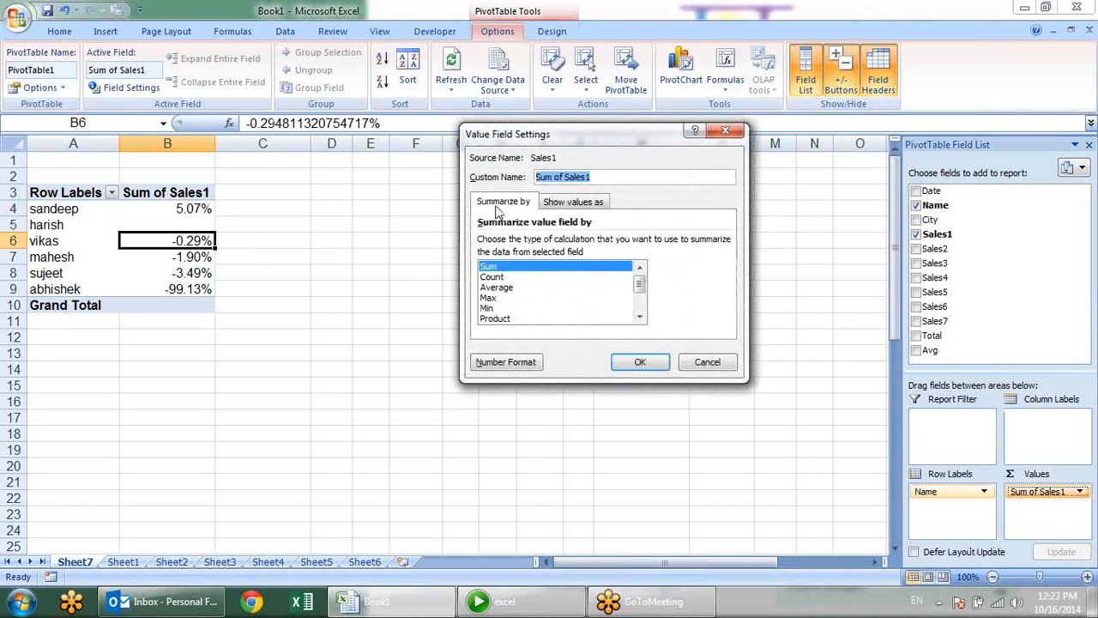
pyautogui.click(553, 203)
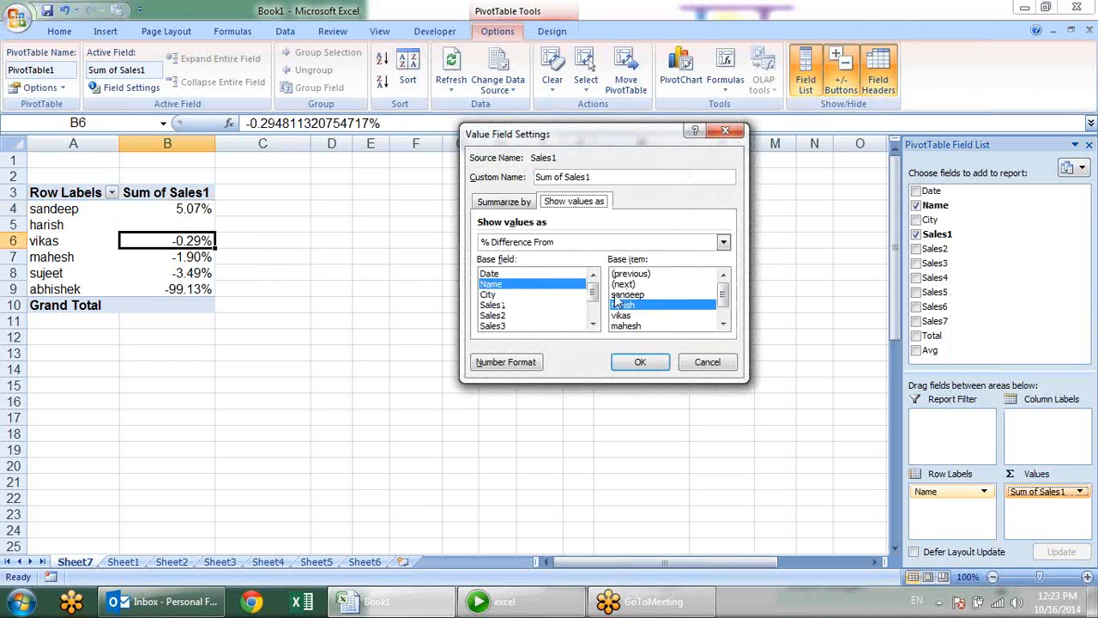
pyautogui.click(603, 247)
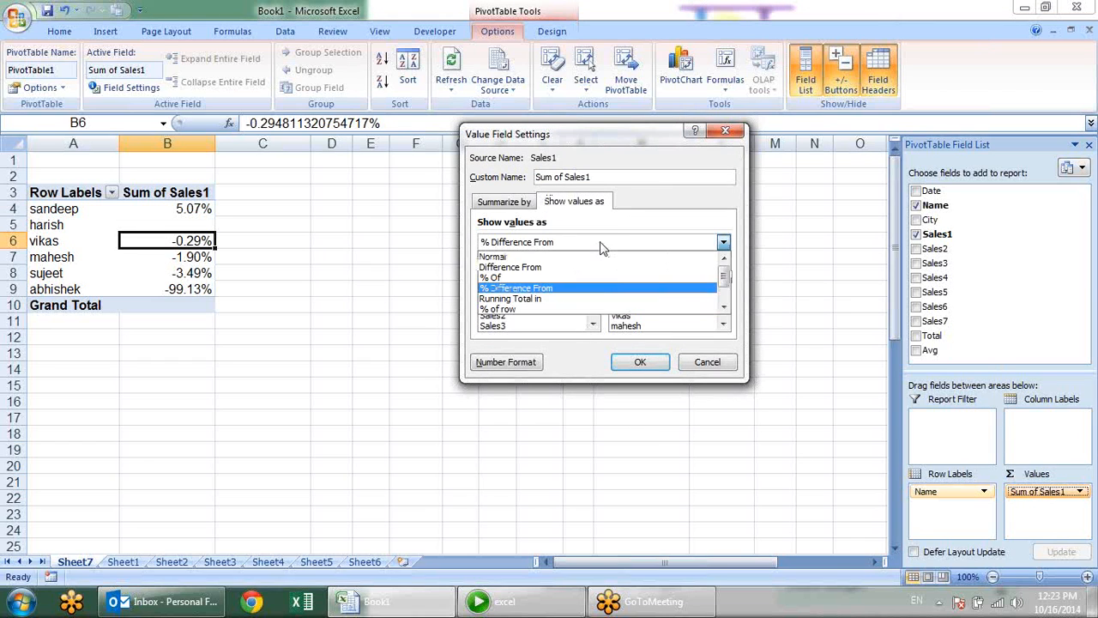
pyautogui.click(590, 299)
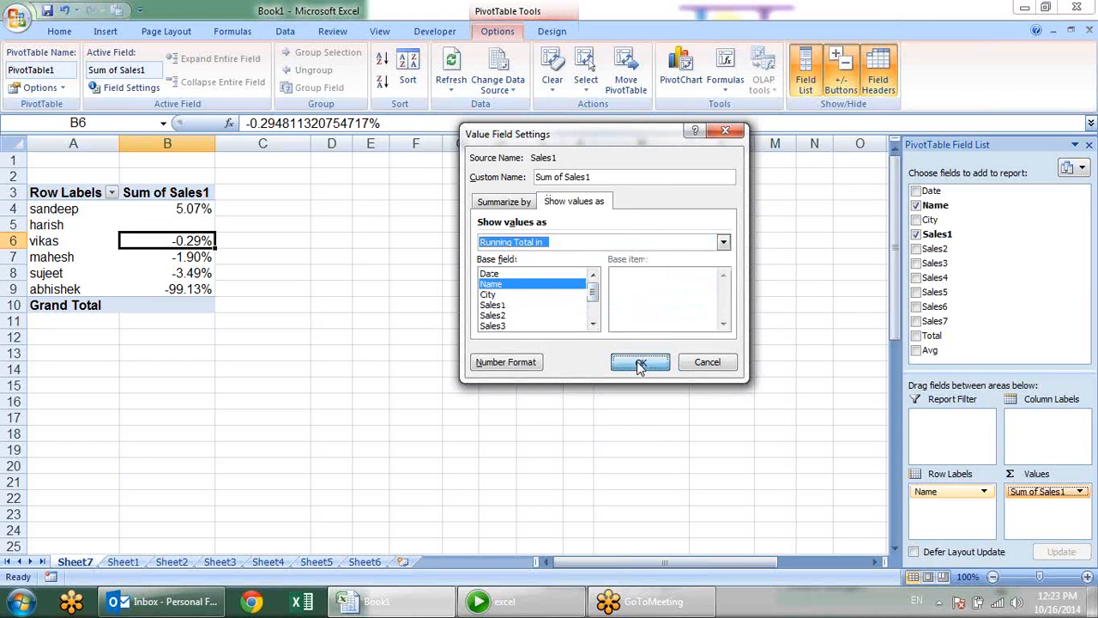
pyautogui.click(639, 362)
# Inspect how the Sales1 running totals accumulate down cells B4 to B9
pyautogui.click(350, 277)
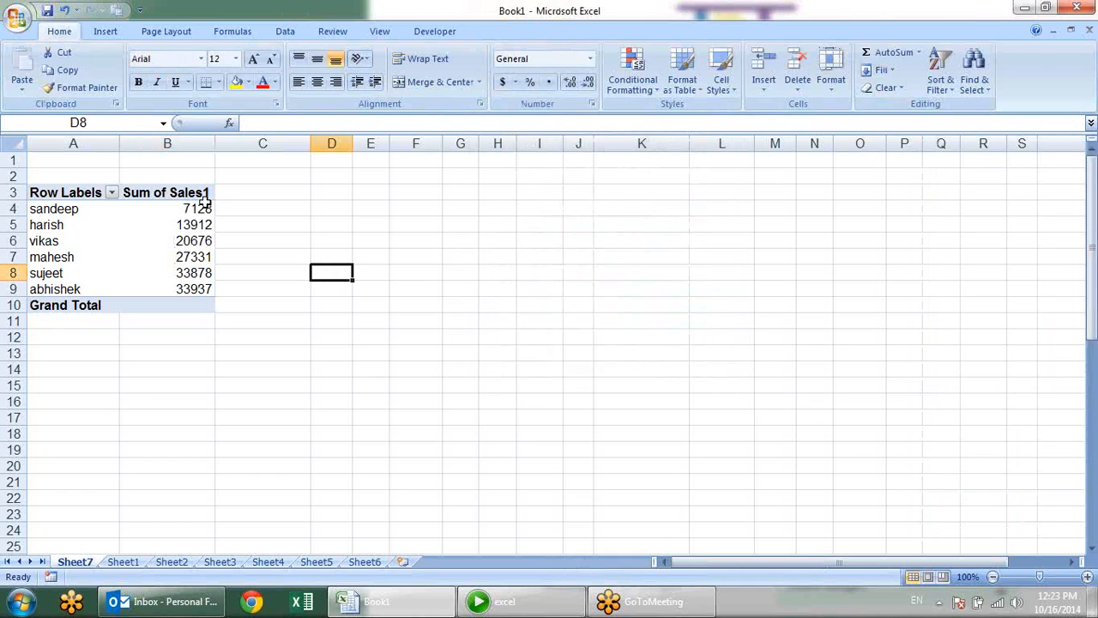
pyautogui.click(204, 206)
pyautogui.moveTo(193, 225)
pyautogui.mouseDown()
pyautogui.moveTo(193, 236)
pyautogui.moveTo(193, 211)
pyautogui.mouseUp()
pyautogui.moveTo(200, 257); pyautogui.dragTo(197, 194)
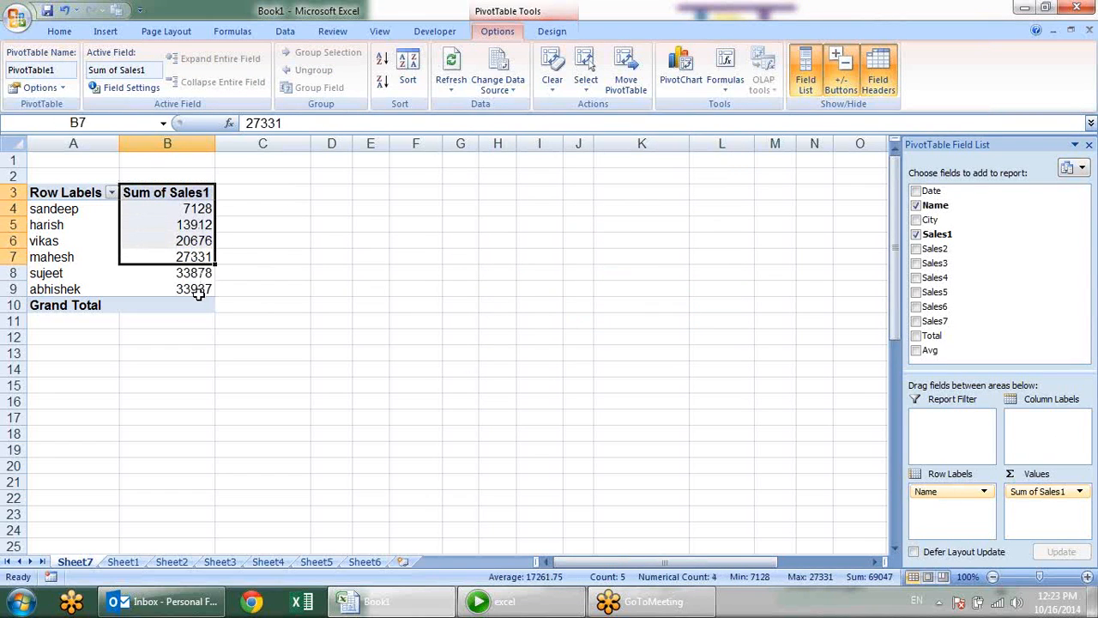
pyautogui.click(199, 290)
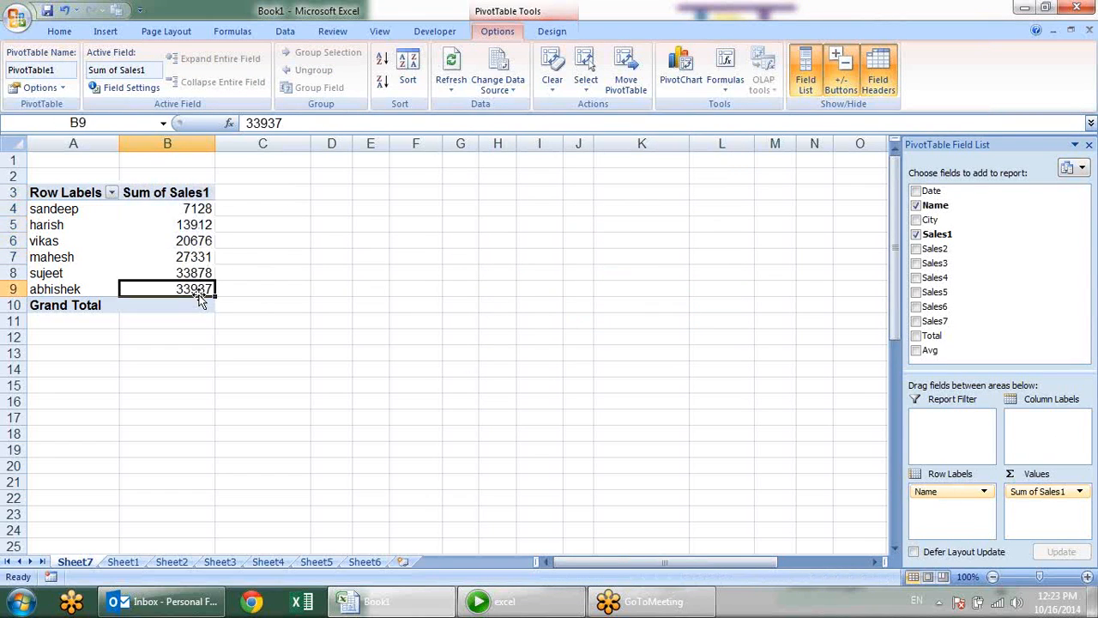
# Show the Sales1 values as % of row and add the City field to the pivot table's column labels
pyautogui.click(1080, 492)
pyautogui.click(1067, 476)
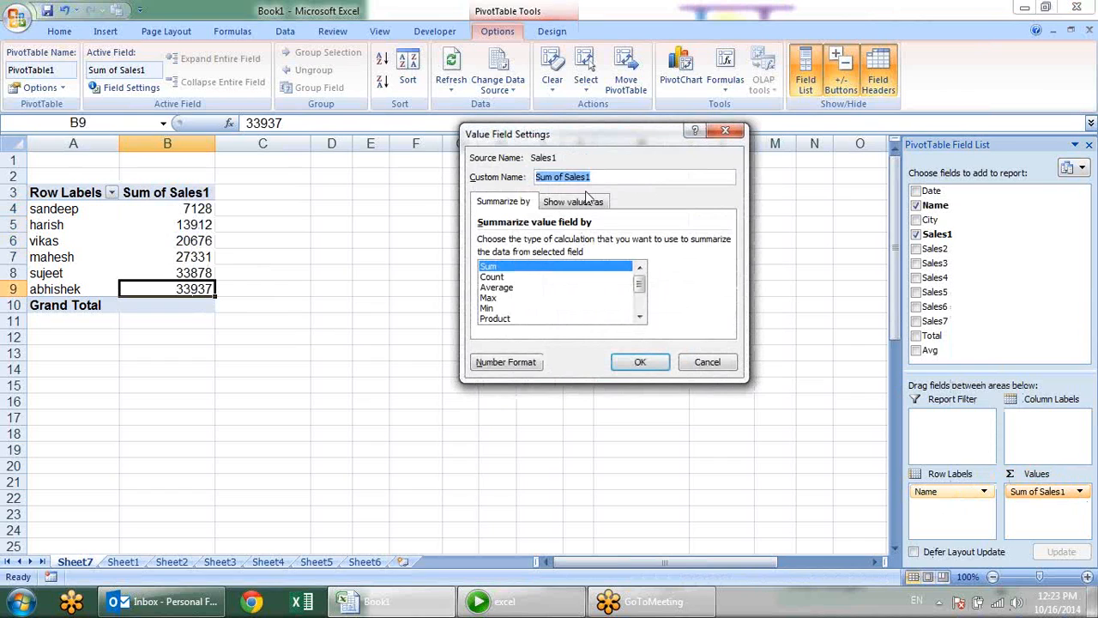
pyautogui.click(587, 199)
pyautogui.click(590, 243)
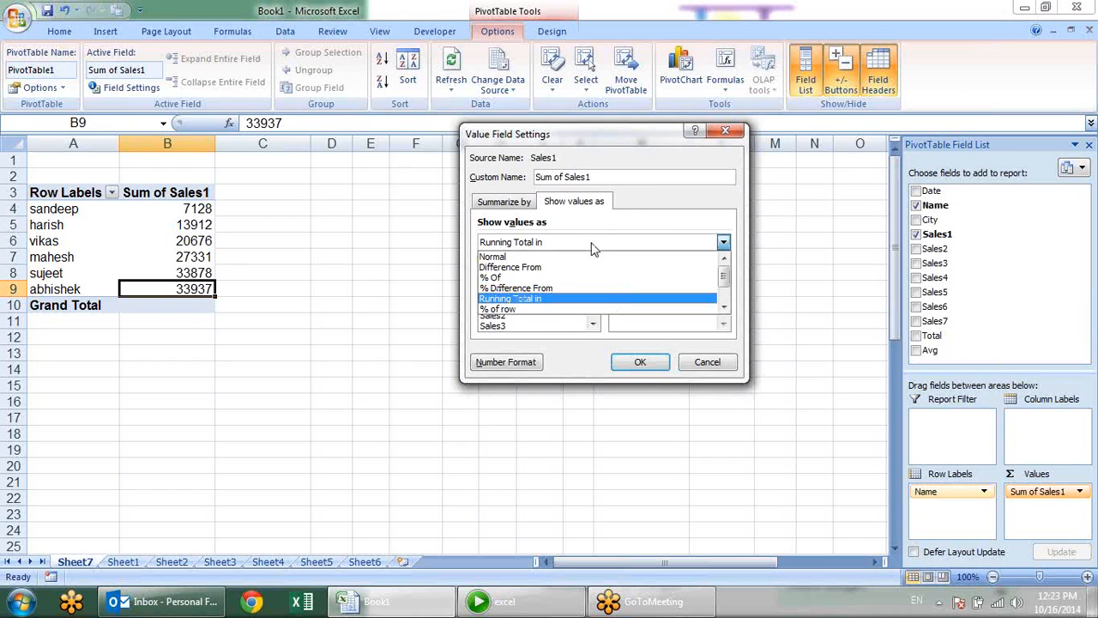
pyautogui.click(556, 311)
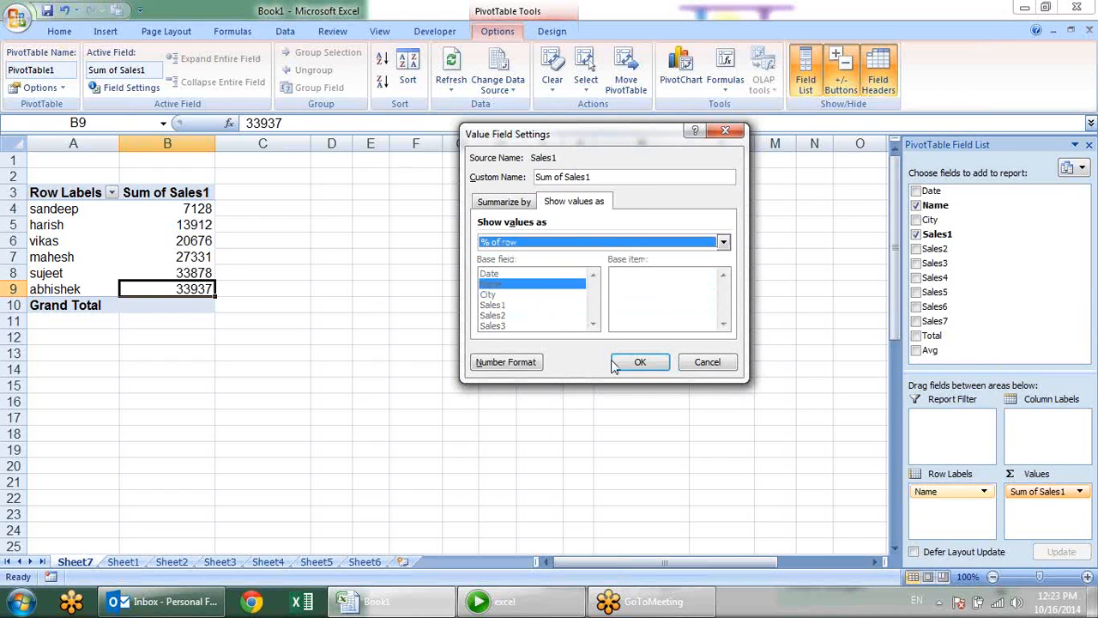
pyautogui.click(655, 361)
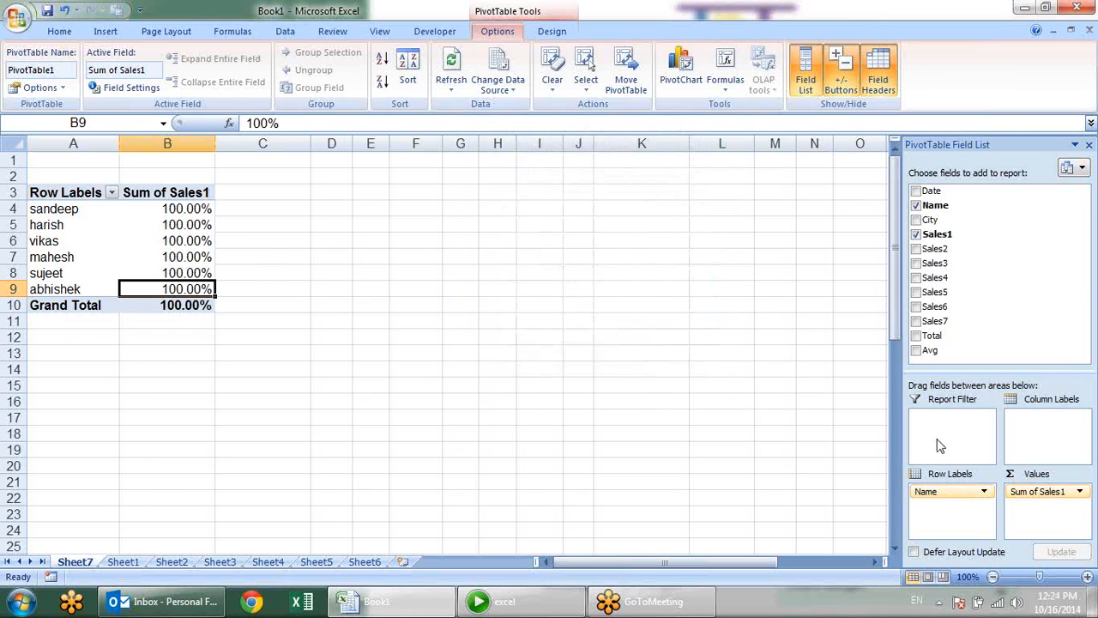
pyautogui.moveTo(929, 219); pyautogui.dragTo(1015, 429)
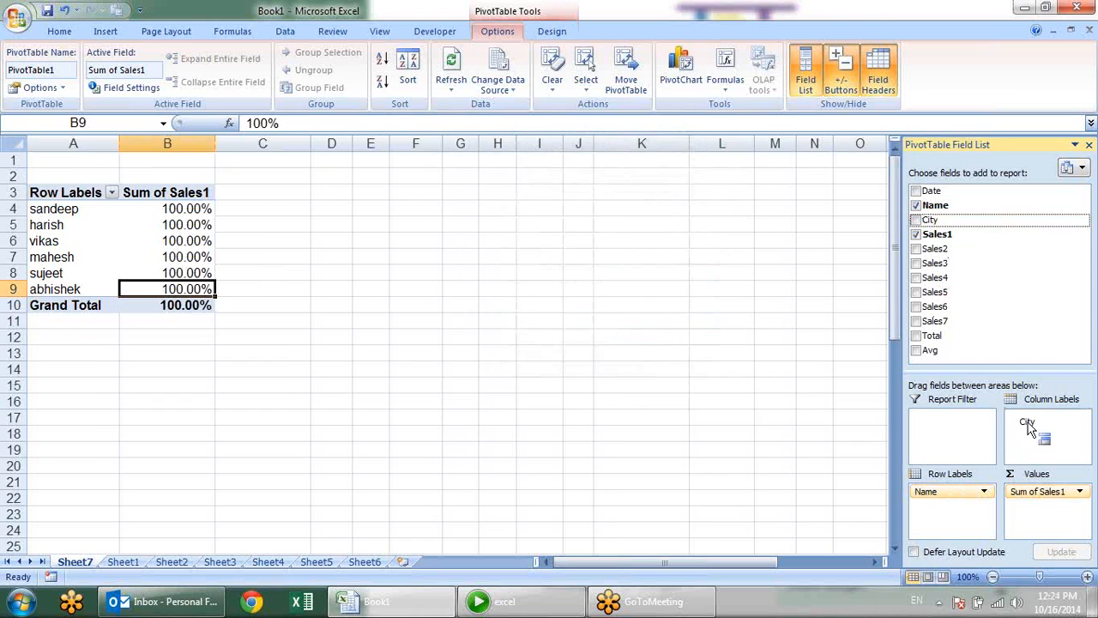
pyautogui.click(382, 465)
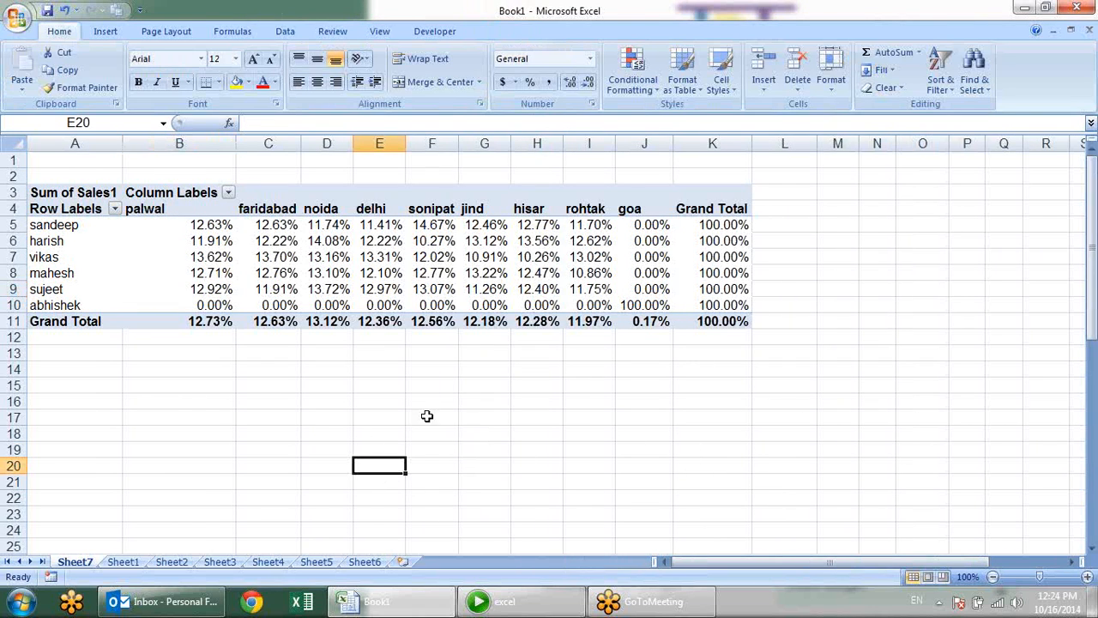
# Inspect the city percentages and row grand totals for the first two names, in cells B5 to K6
pyautogui.moveTo(197, 226); pyautogui.dragTo(665, 224)
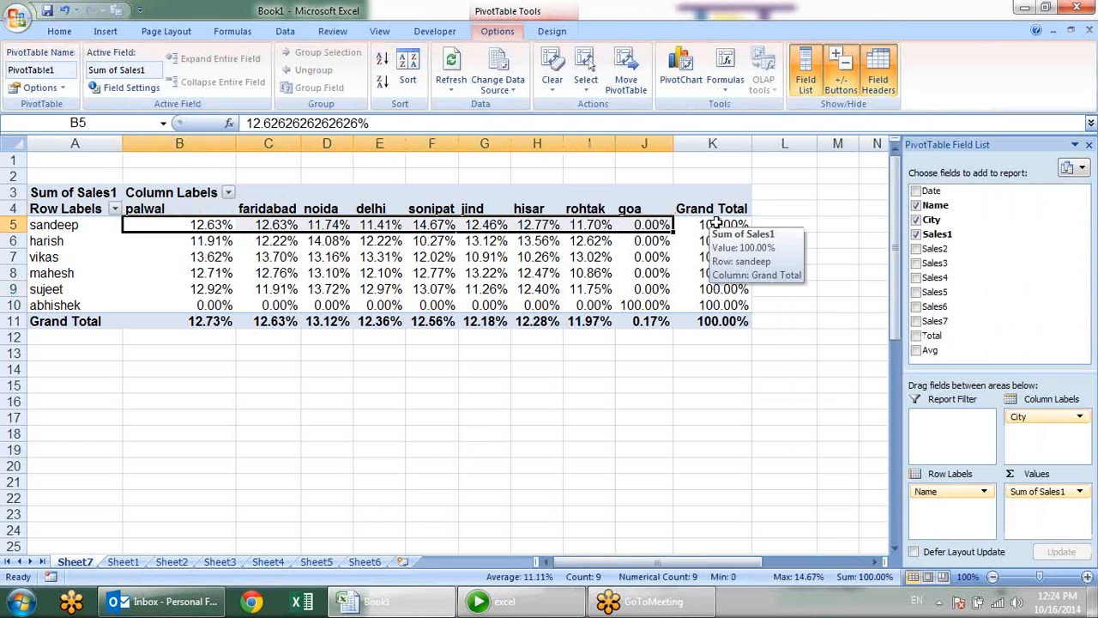
pyautogui.click(719, 221)
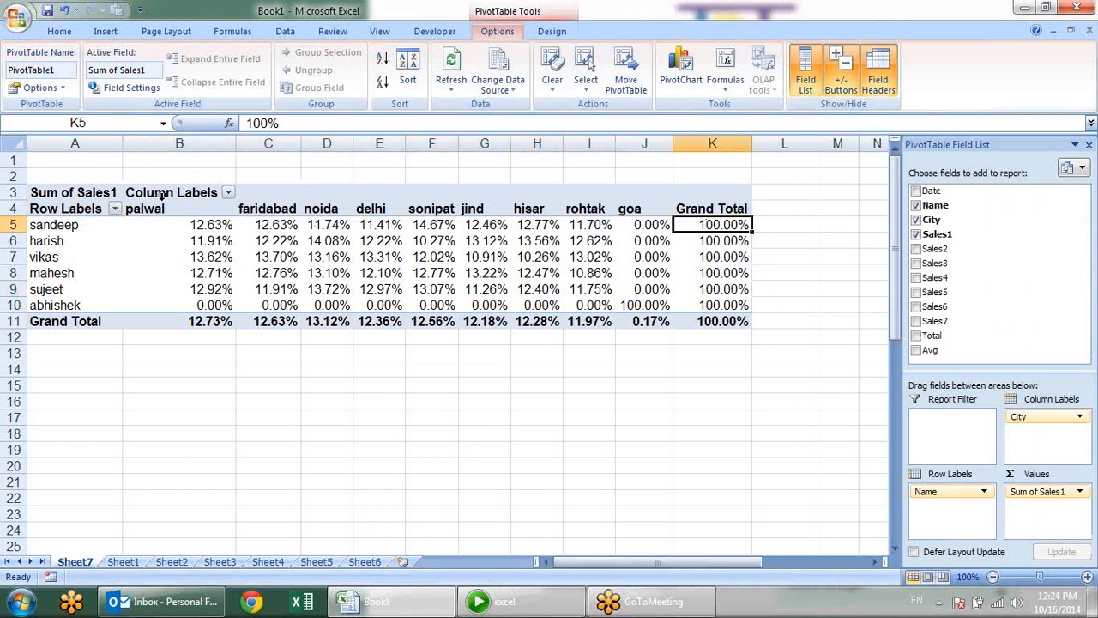
pyautogui.click(213, 225)
pyautogui.click(281, 226)
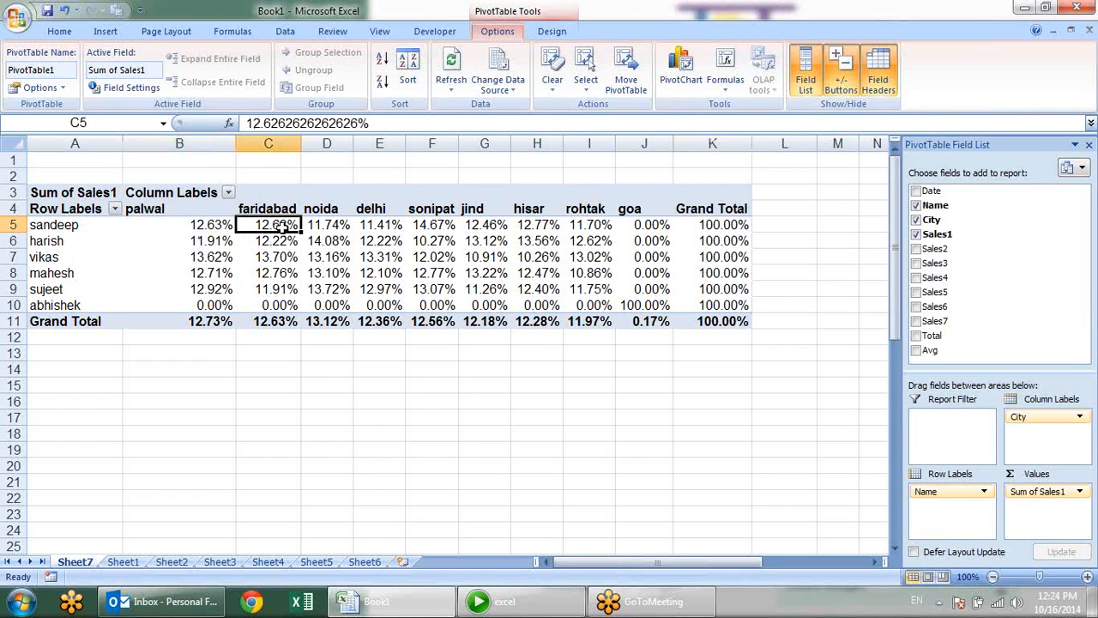
pyautogui.click(331, 227)
pyautogui.click(379, 225)
pyautogui.click(437, 221)
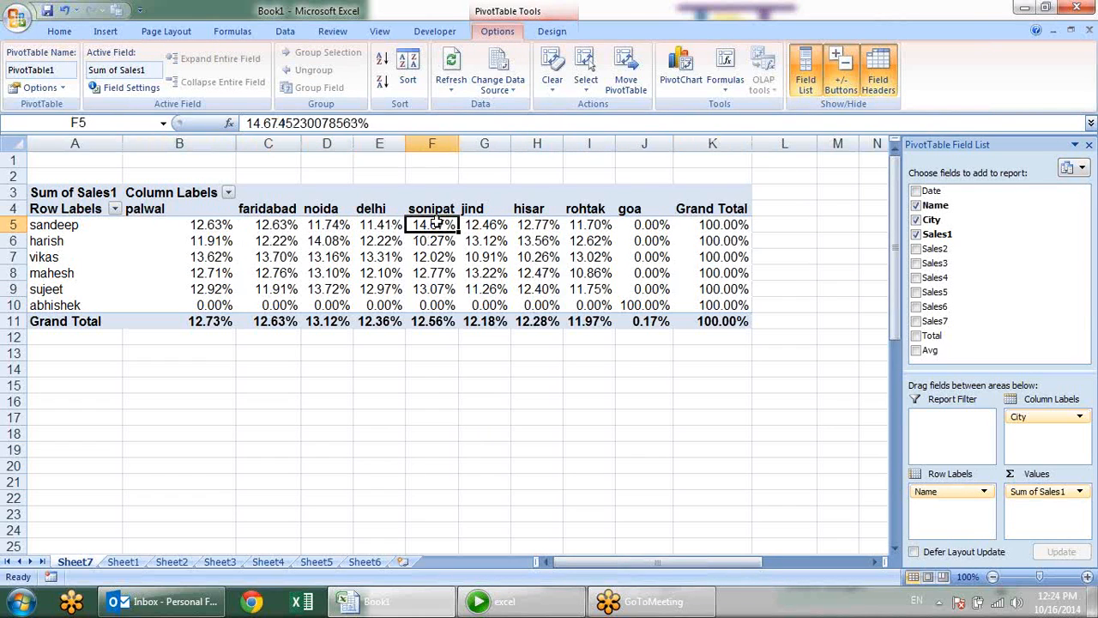
pyautogui.click(605, 223)
pyautogui.moveTo(657, 223); pyautogui.dragTo(213, 225)
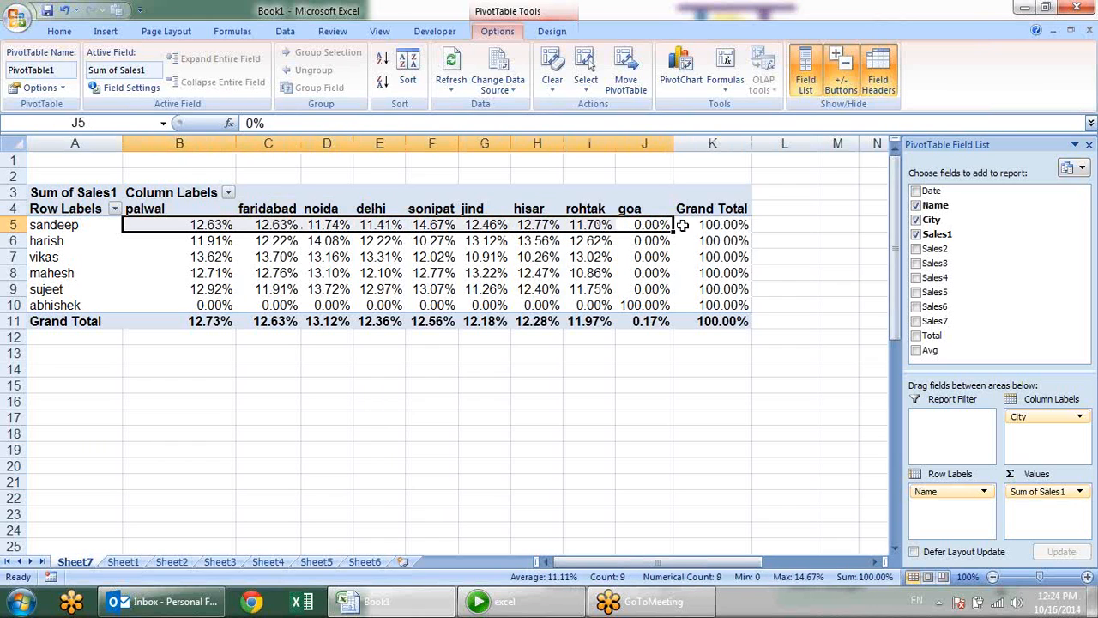
pyautogui.click(231, 222)
pyautogui.click(276, 227)
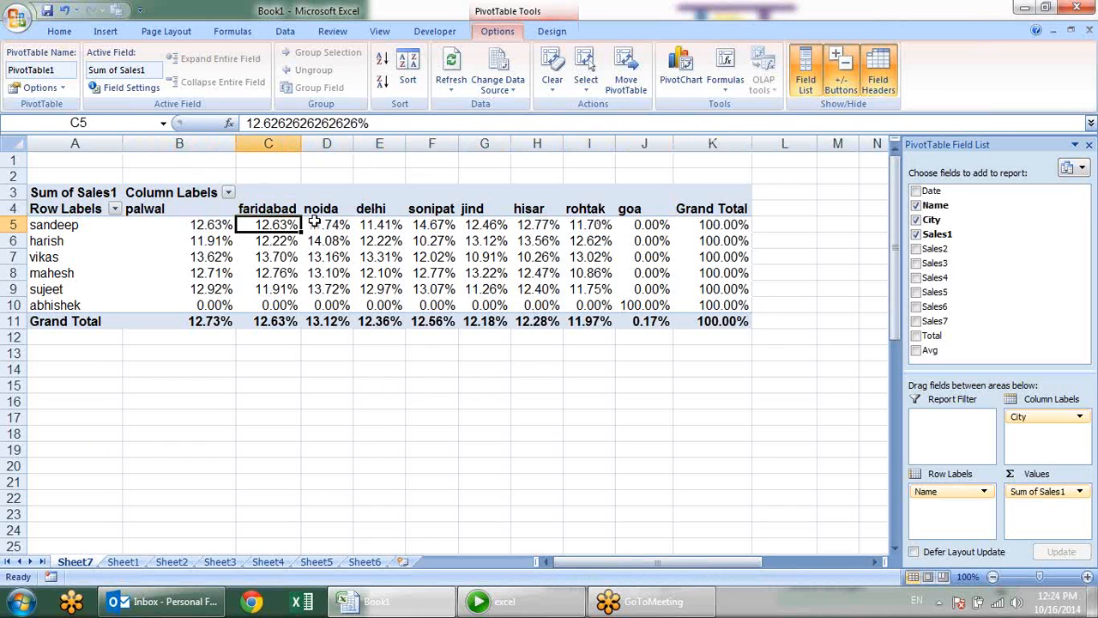
pyautogui.click(318, 223)
pyautogui.click(371, 221)
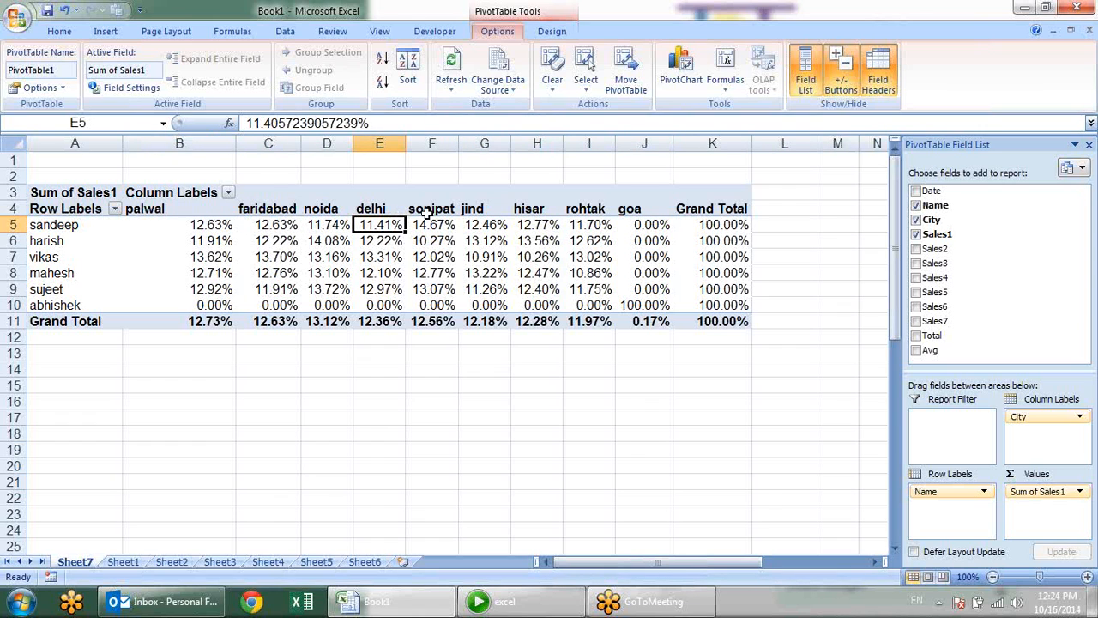
pyautogui.click(431, 224)
pyautogui.moveTo(196, 242); pyautogui.dragTo(662, 241)
pyautogui.click(713, 242)
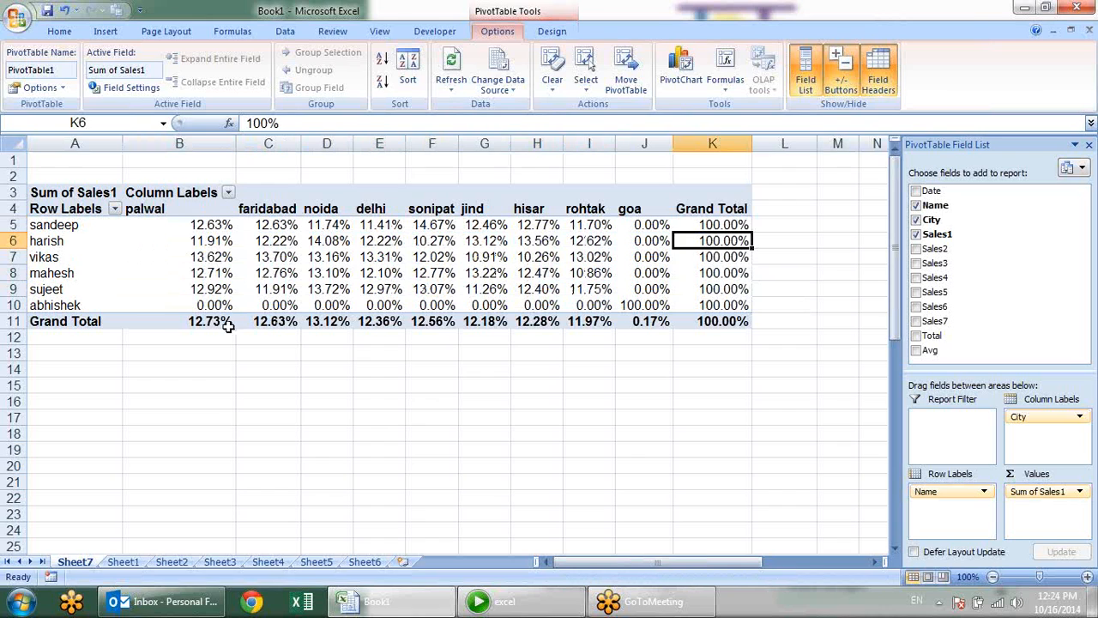
# Review the city percentages in the Grand Total row, B11 to K11, and show the Sales1 values as % of column
pyautogui.moveTo(212, 329); pyautogui.dragTo(662, 332)
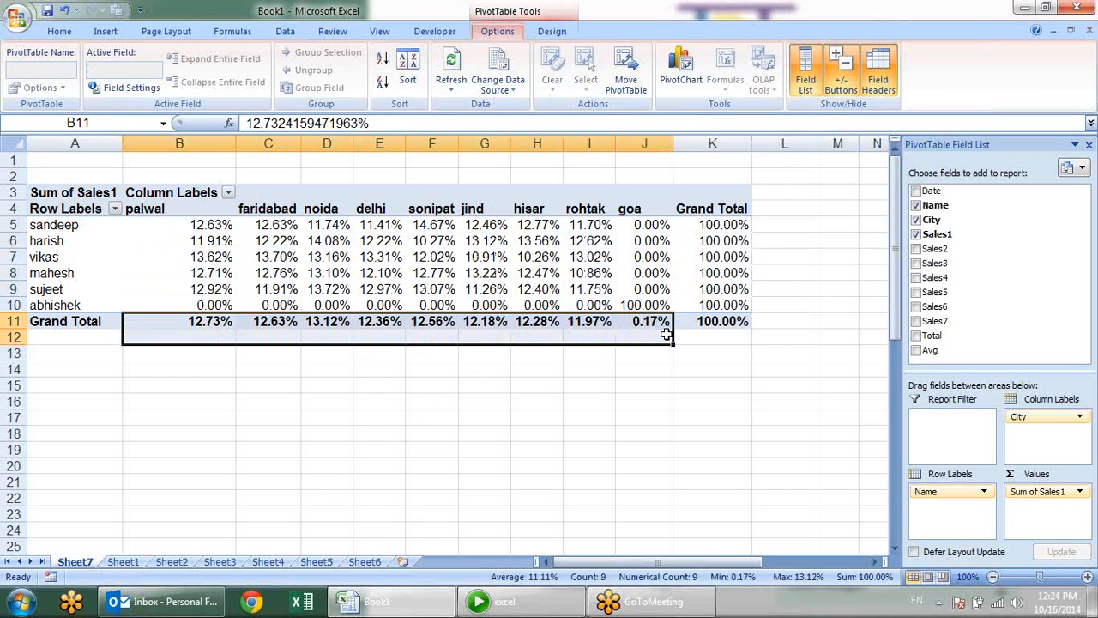
pyautogui.click(726, 321)
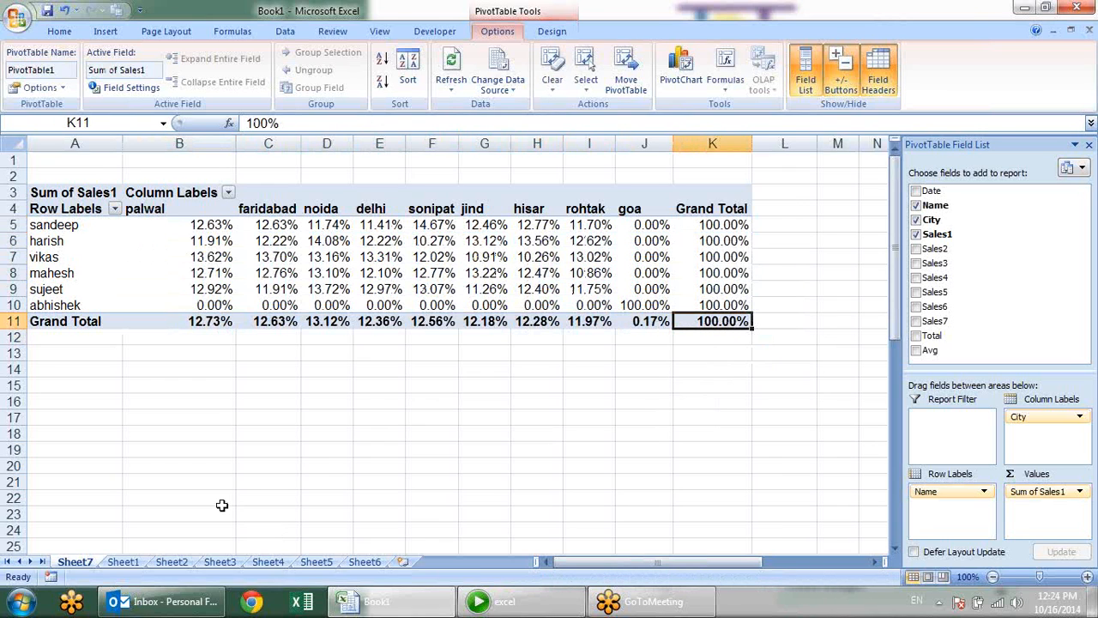
pyautogui.click(1080, 492)
pyautogui.click(1064, 478)
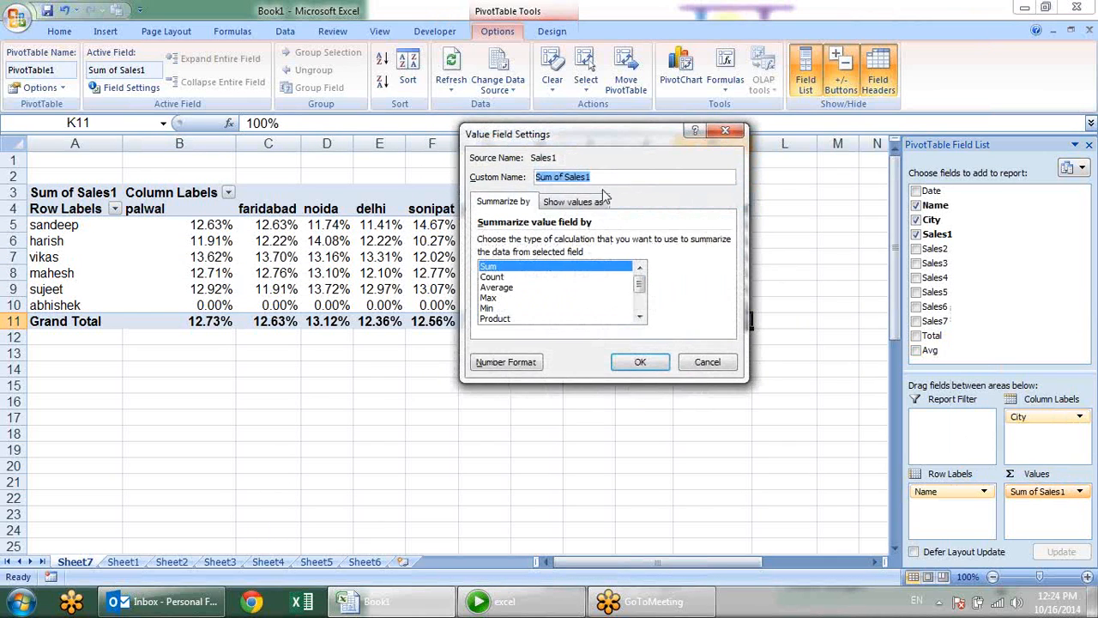
pyautogui.click(575, 203)
pyautogui.click(562, 240)
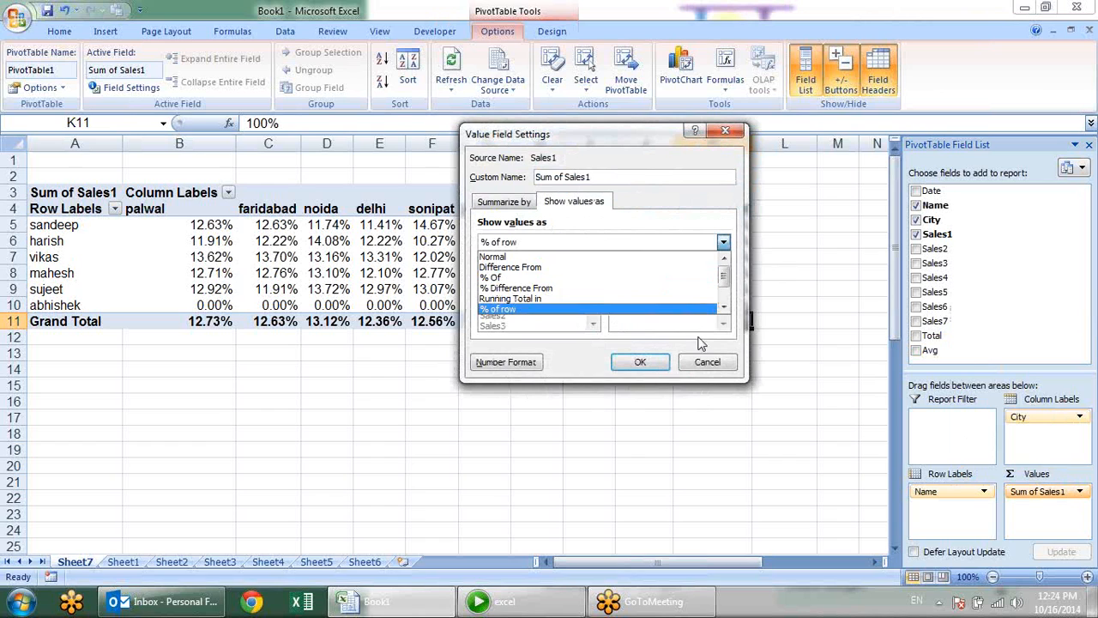
pyautogui.click(725, 307)
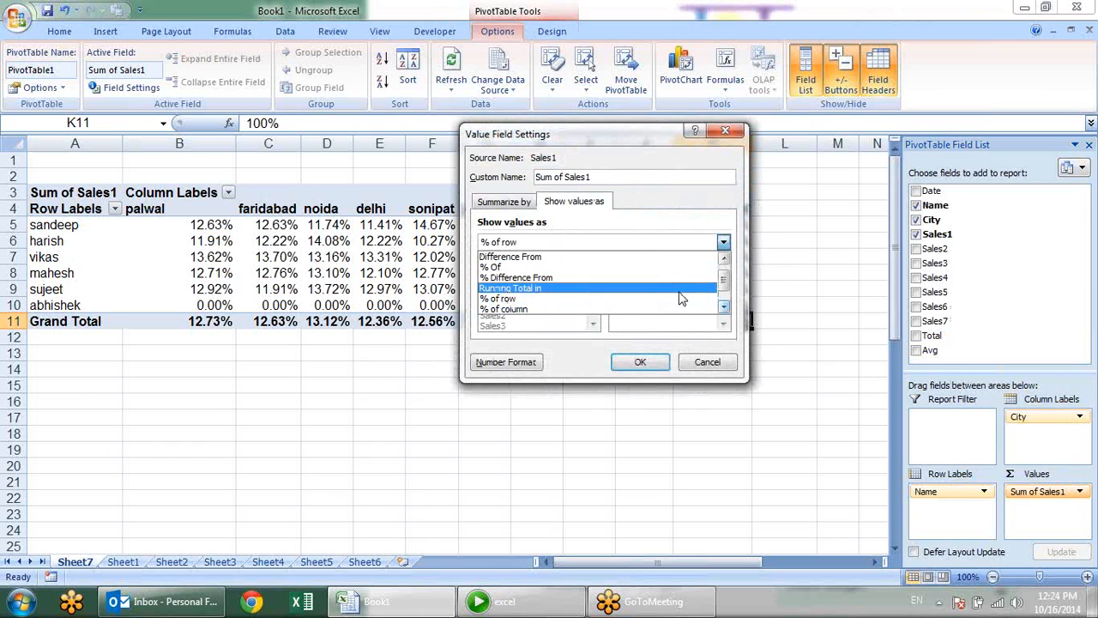
pyautogui.click(649, 311)
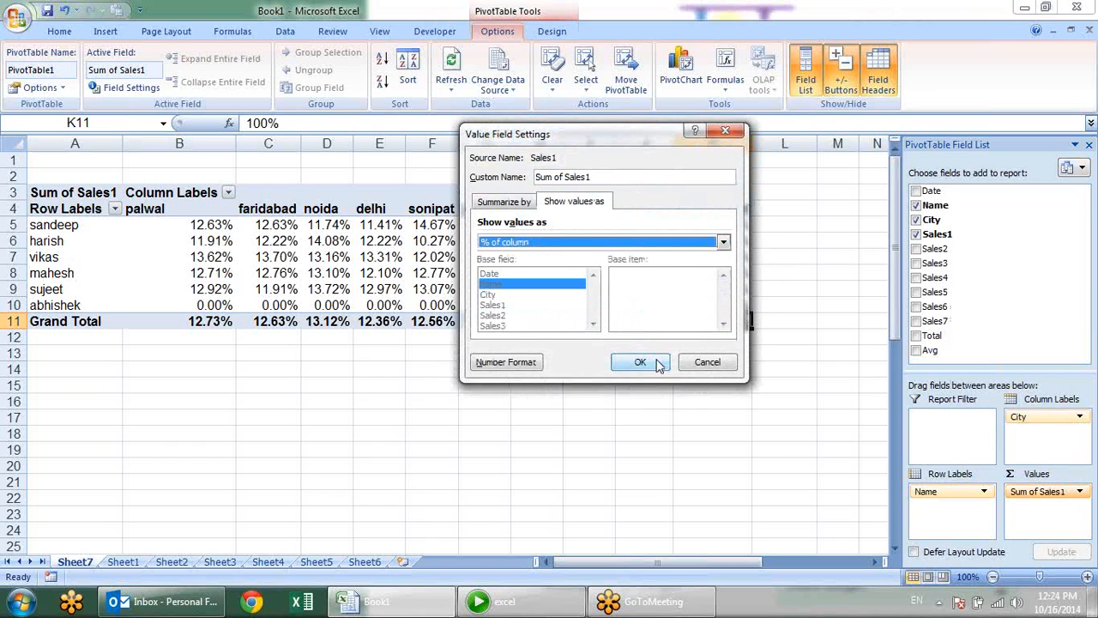
pyautogui.click(657, 365)
pyautogui.click(368, 391)
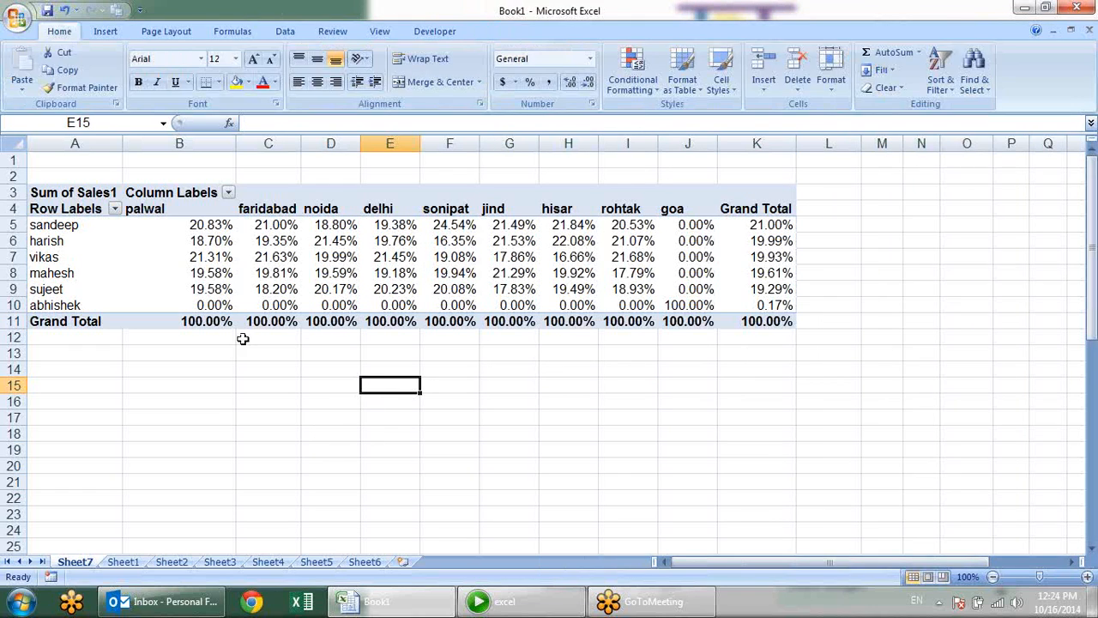
# Examine the column percentages and grand totals for the palwal, faridabad, noida and delhi columns, plus the overall total in K11
pyautogui.click(225, 321)
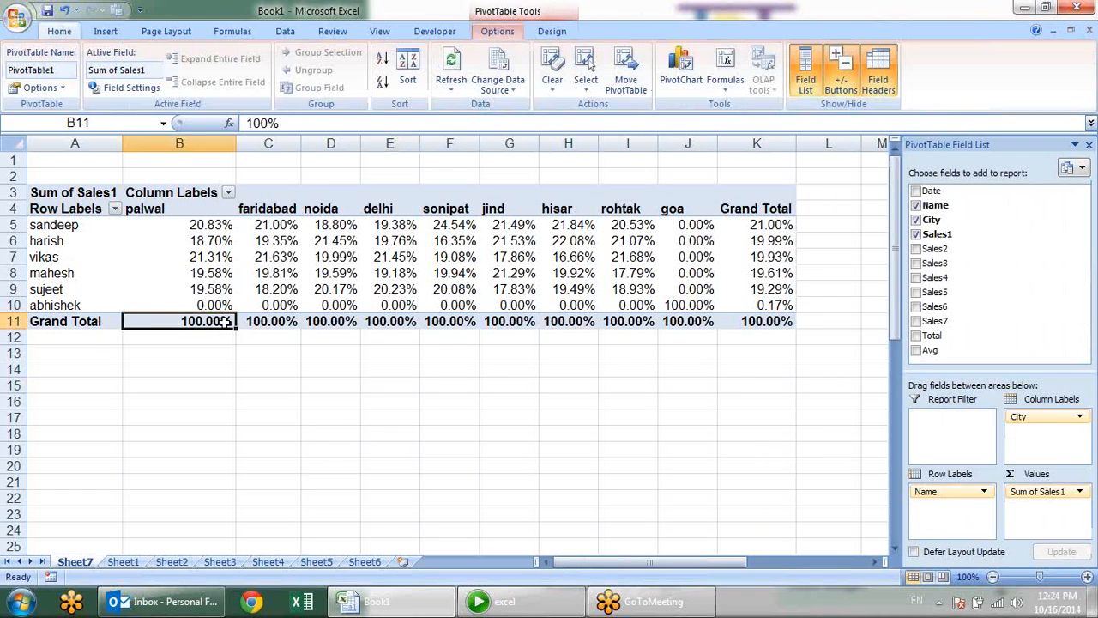
pyautogui.click(197, 211)
pyautogui.moveTo(200, 221); pyautogui.dragTo(188, 311)
pyautogui.click(191, 321)
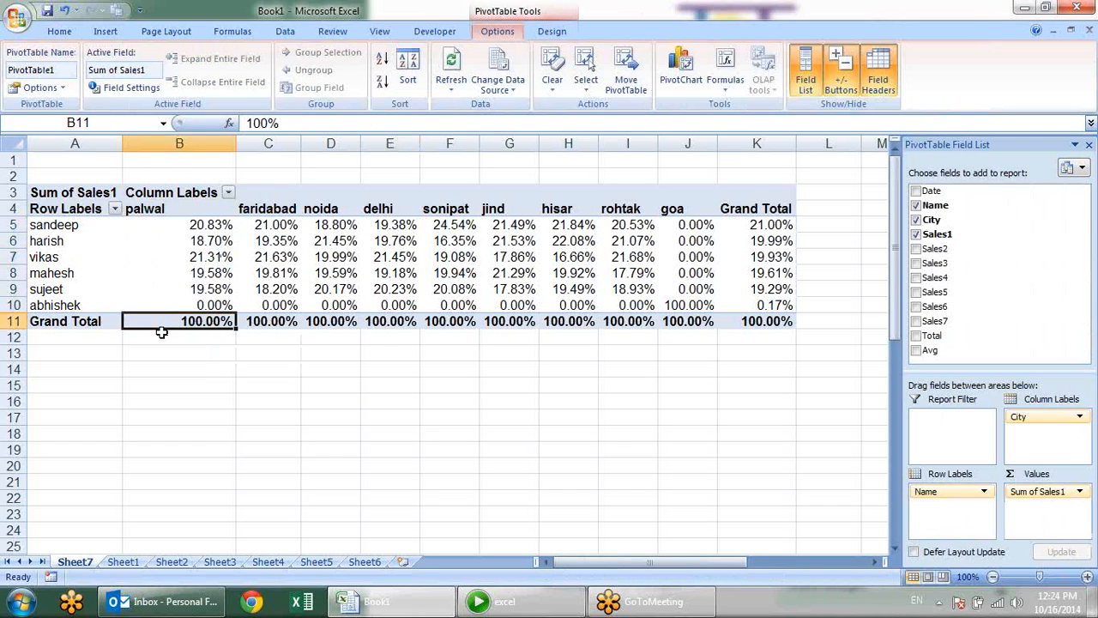
pyautogui.moveTo(188, 305); pyautogui.dragTo(188, 225)
pyautogui.moveTo(292, 307); pyautogui.dragTo(287, 211)
pyautogui.click(288, 211)
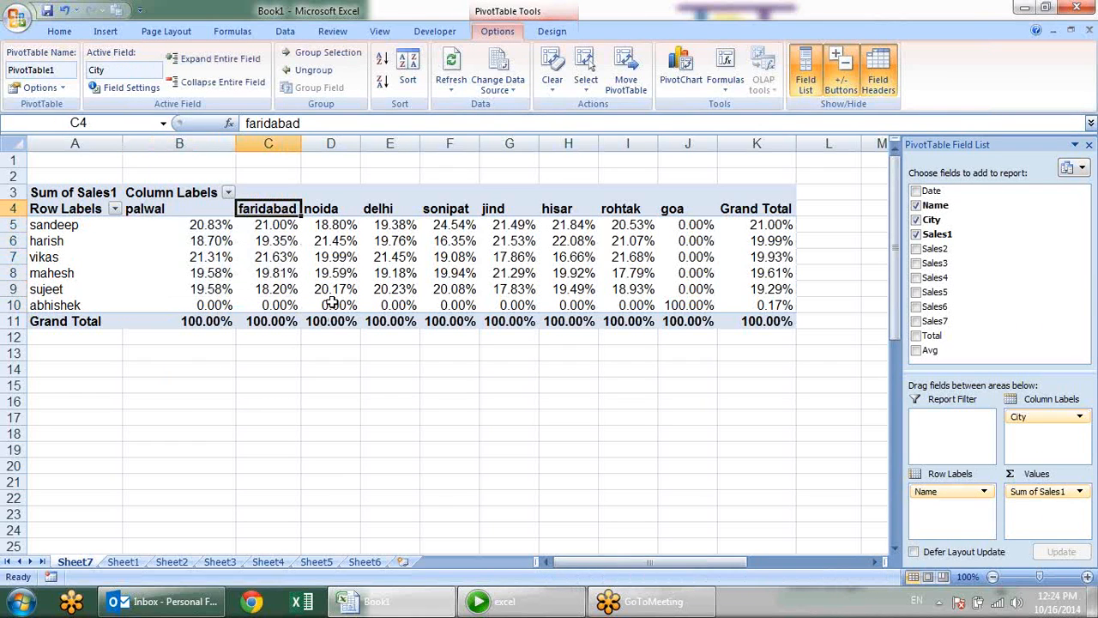
pyautogui.moveTo(335, 304); pyautogui.dragTo(330, 231)
pyautogui.moveTo(409, 309); pyautogui.dragTo(410, 221)
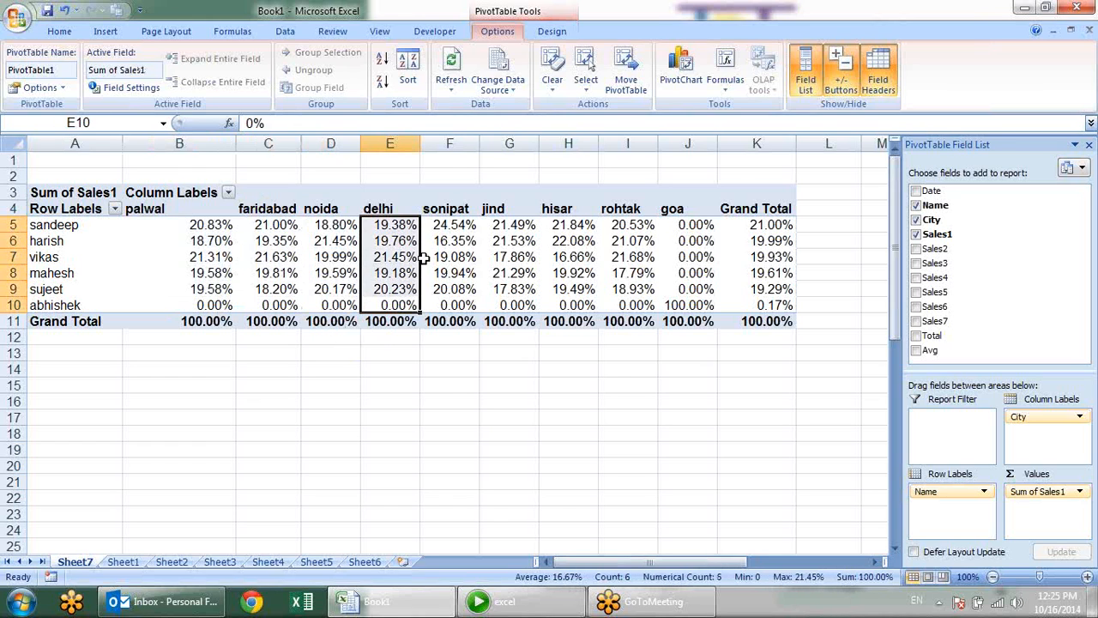
pyautogui.click(755, 320)
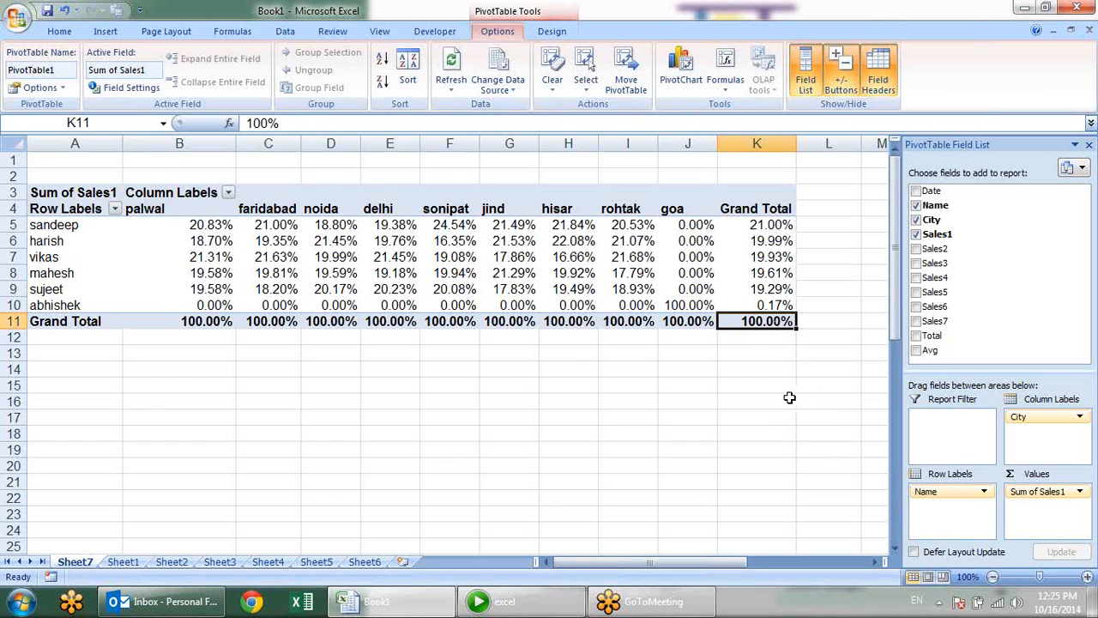
# Show the Sales1 values as % of total
pyautogui.click(1082, 491)
pyautogui.click(987, 539)
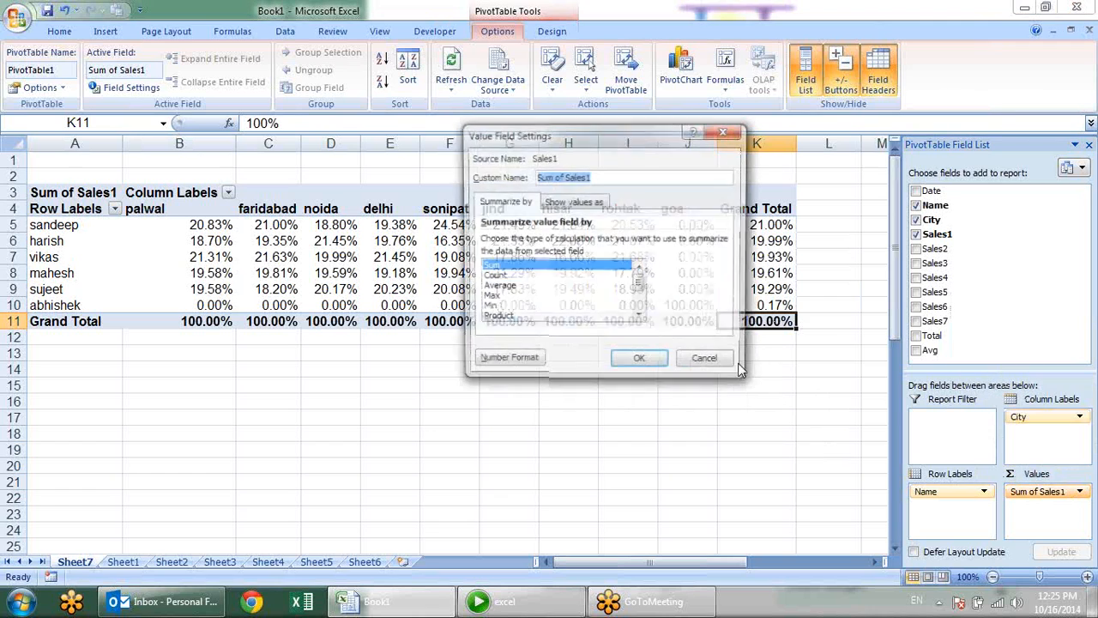
pyautogui.click(573, 202)
pyautogui.click(652, 244)
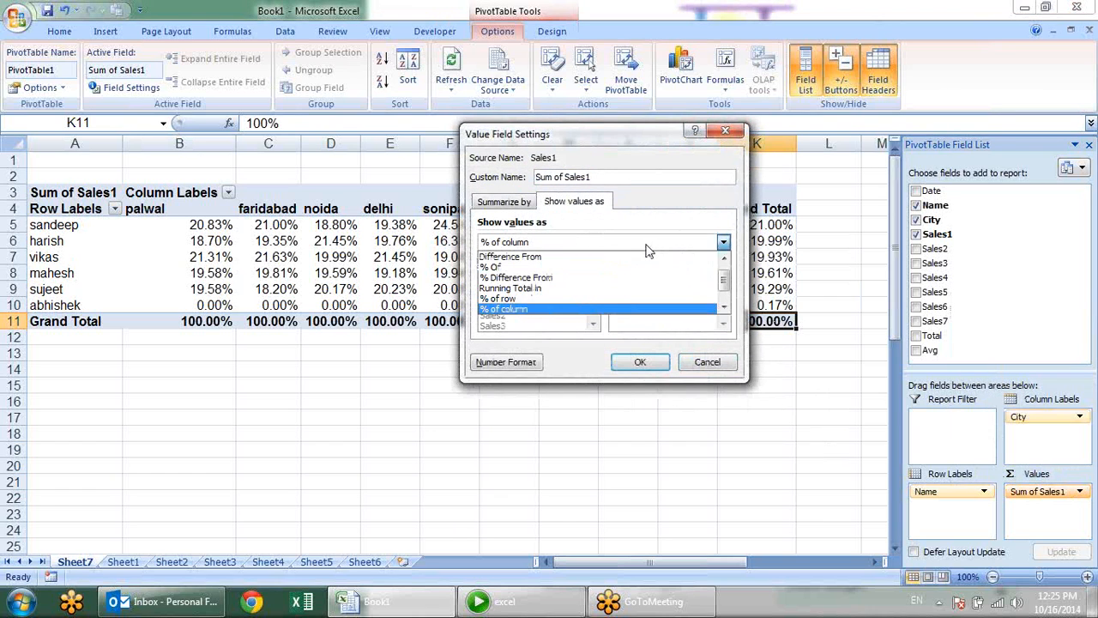
pyautogui.click(725, 307)
pyautogui.click(725, 307)
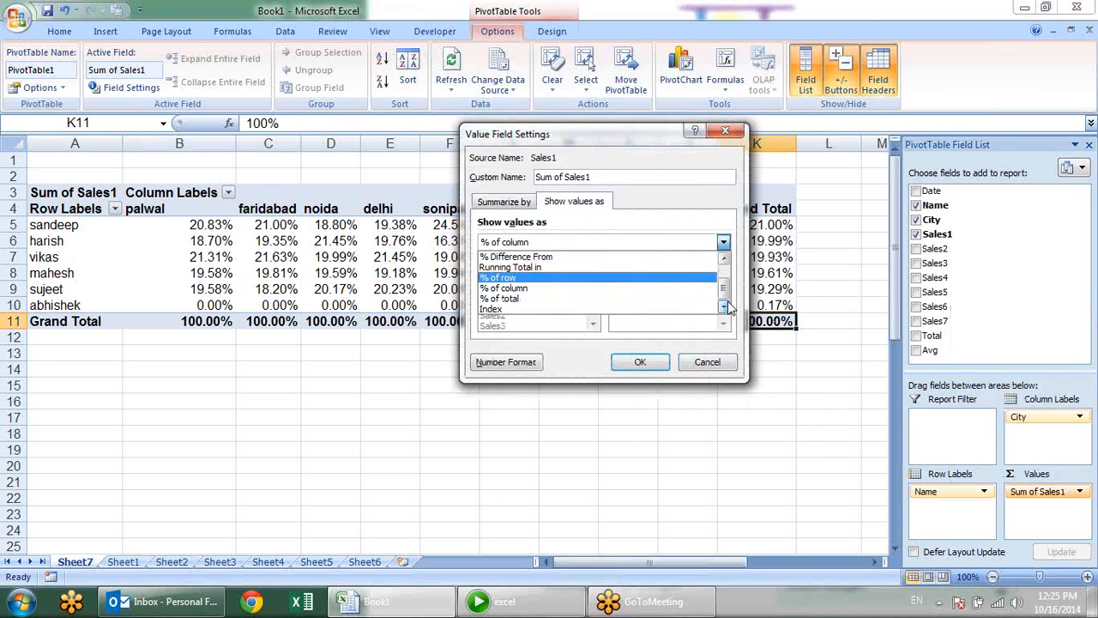
pyautogui.click(570, 299)
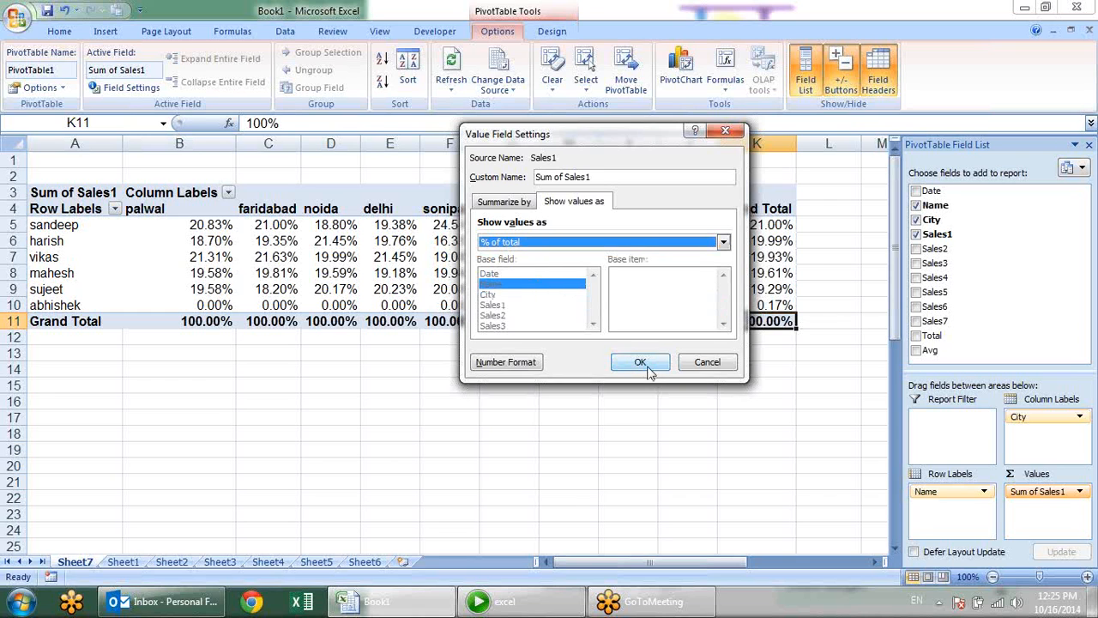
pyautogui.click(640, 363)
pyautogui.click(554, 383)
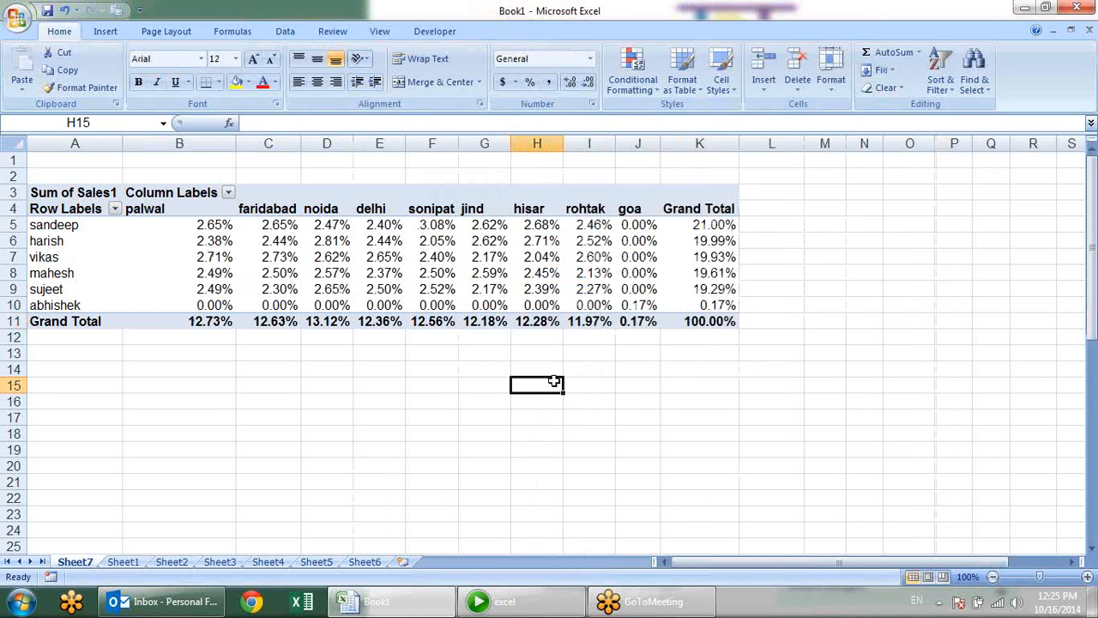
# Examine how the individual percentages in column B, the row totals in column K and the city totals in row 11 relate to K11
pyautogui.click(711, 319)
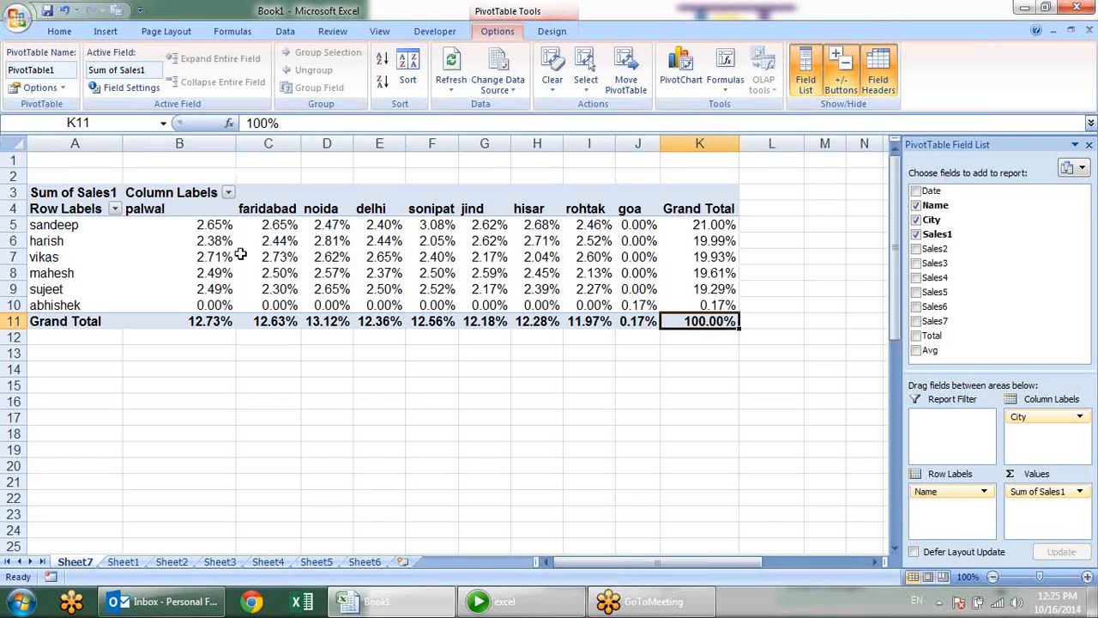
pyautogui.click(220, 226)
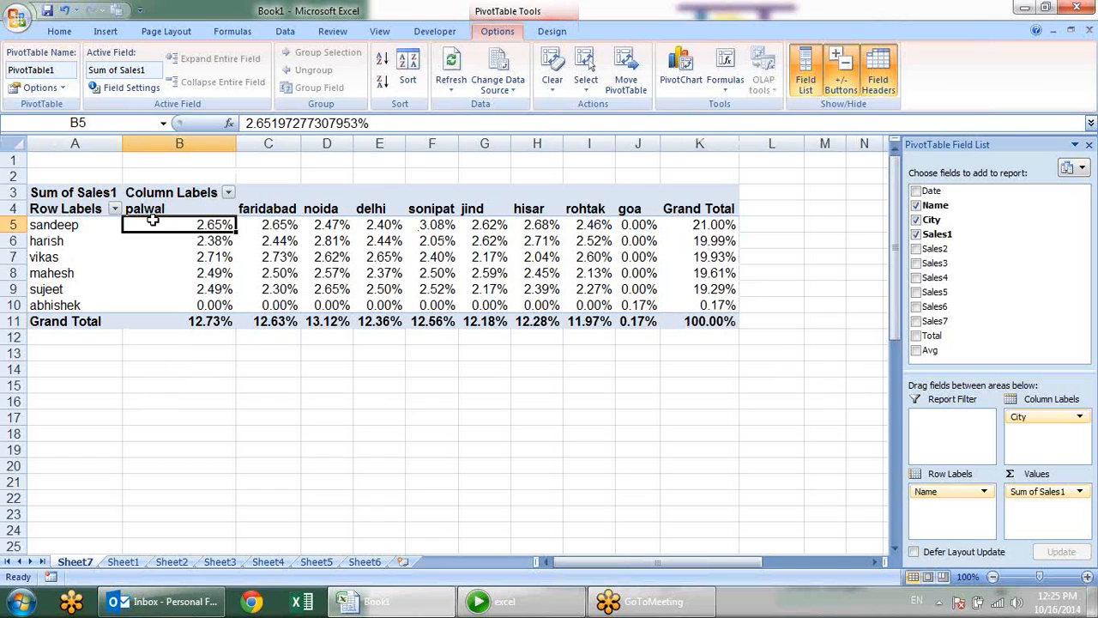
pyautogui.click(206, 240)
pyautogui.click(207, 259)
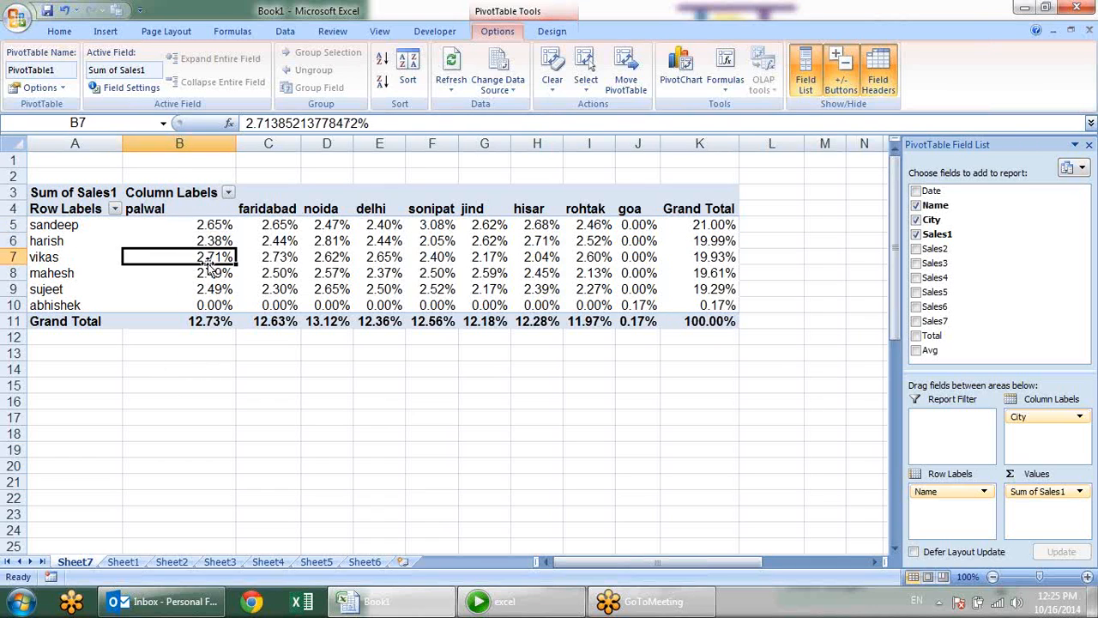
pyautogui.click(717, 323)
pyautogui.click(717, 303)
pyautogui.moveTo(717, 300); pyautogui.dragTo(701, 236)
pyautogui.click(639, 321)
pyautogui.moveTo(608, 321); pyautogui.dragTo(197, 331)
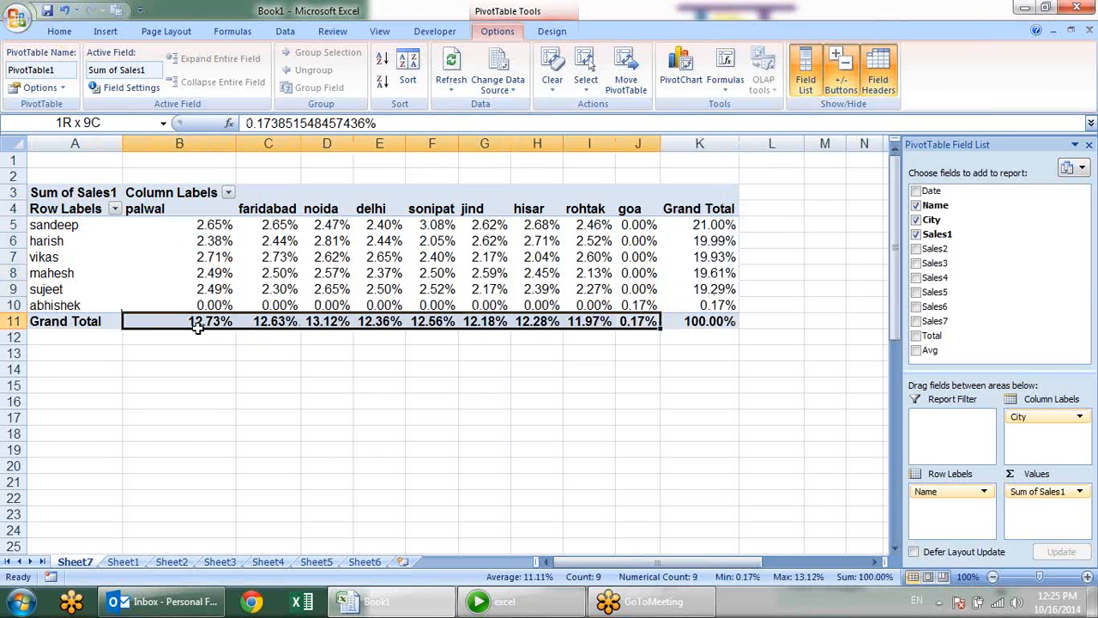
pyautogui.click(302, 370)
pyautogui.click(415, 293)
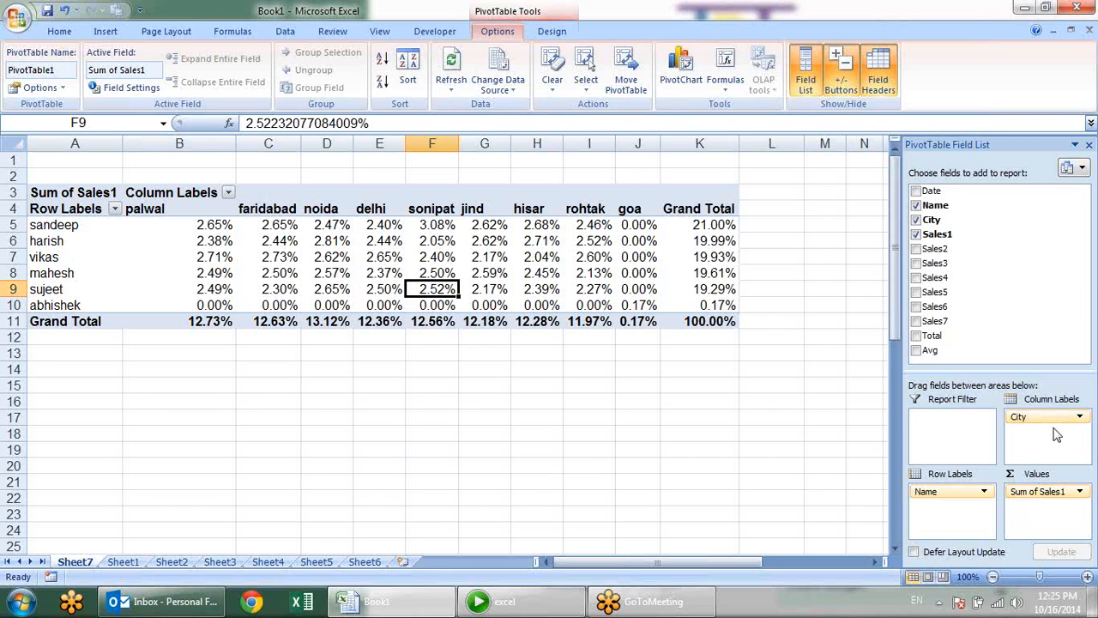
# Remove City and Sum of Sales1 from the pivot table, and add Sales1 back as a plain sum
pyautogui.click(1050, 490)
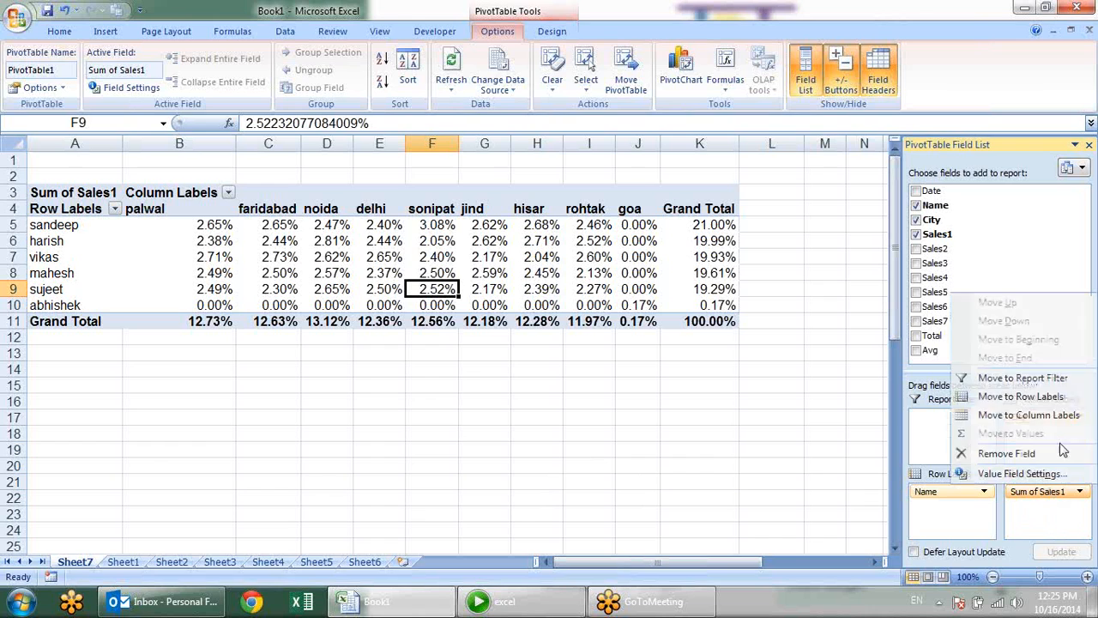
pyautogui.click(923, 436)
pyautogui.moveTo(1011, 419); pyautogui.dragTo(825, 457)
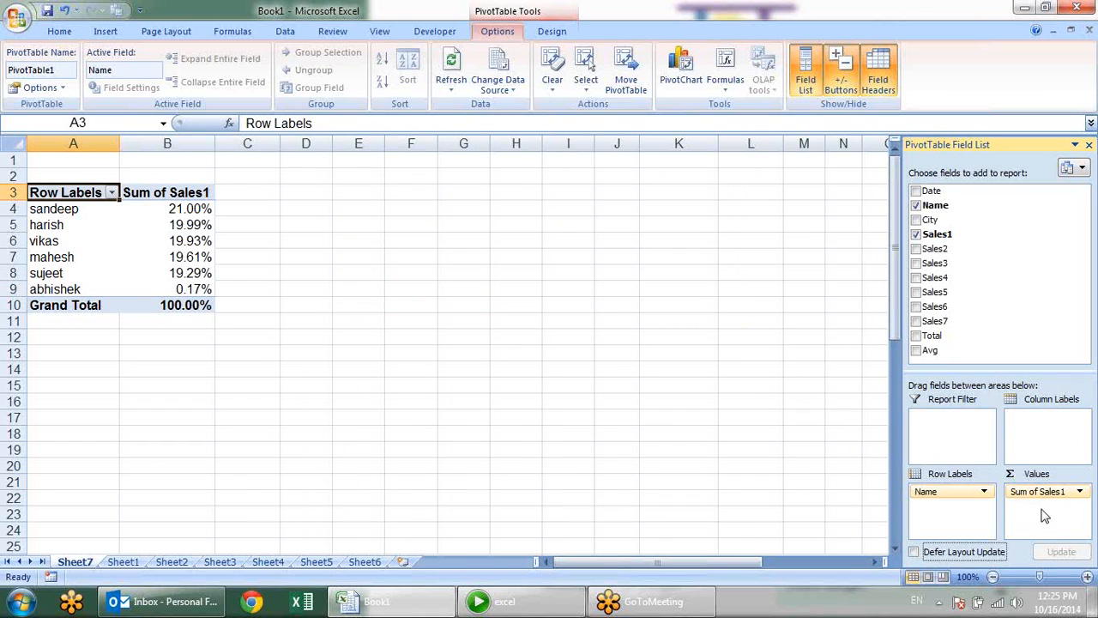
pyautogui.moveTo(1033, 487); pyautogui.dragTo(807, 453)
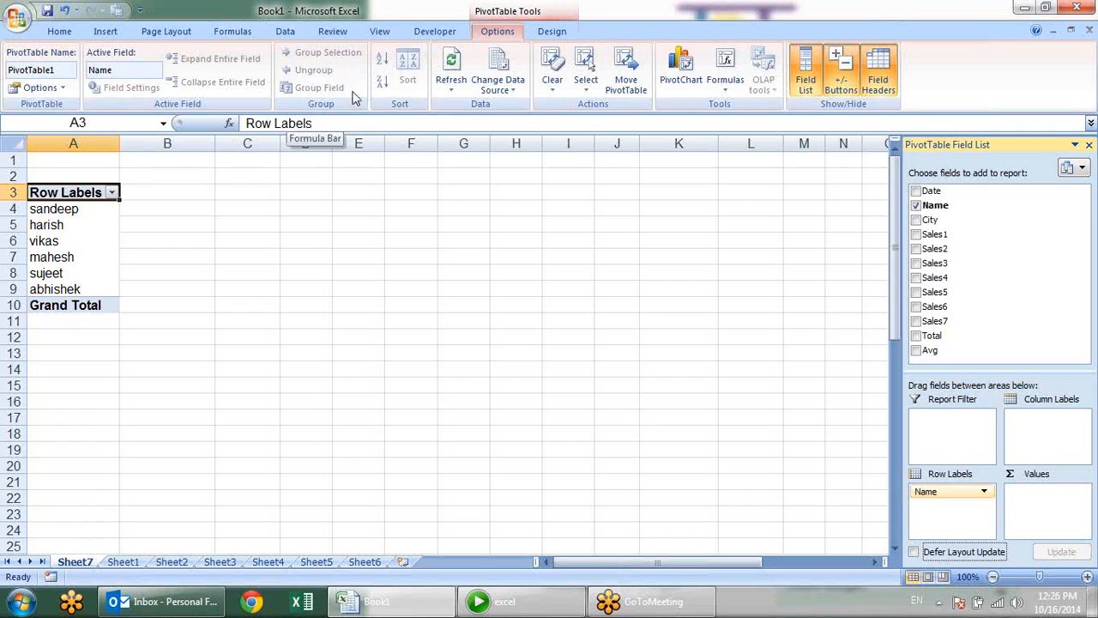
pyautogui.click(724, 75)
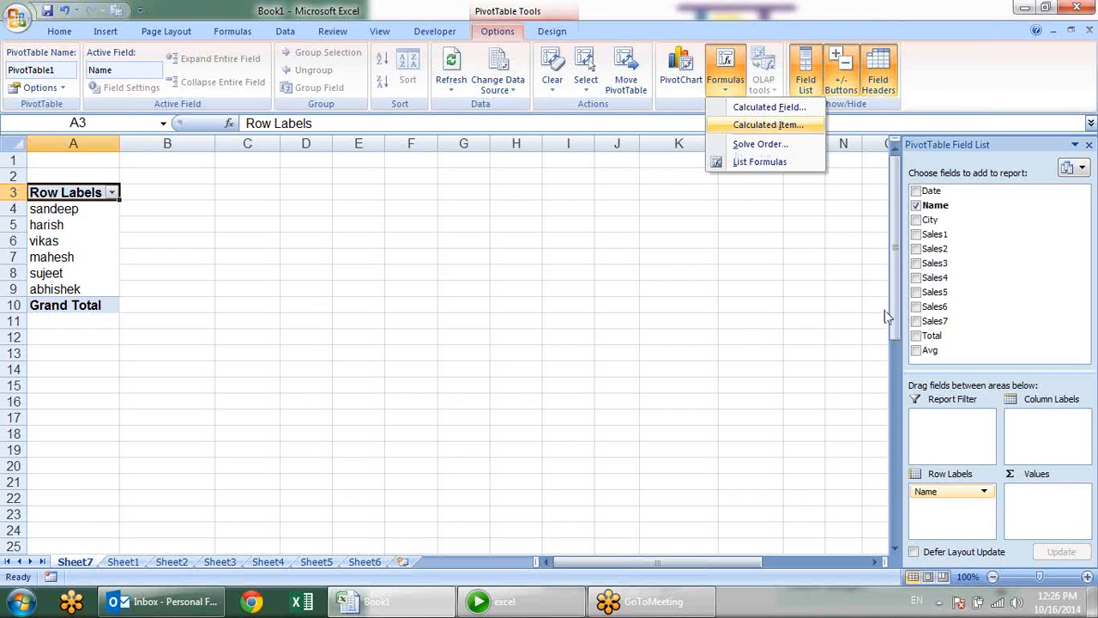
pyautogui.click(916, 235)
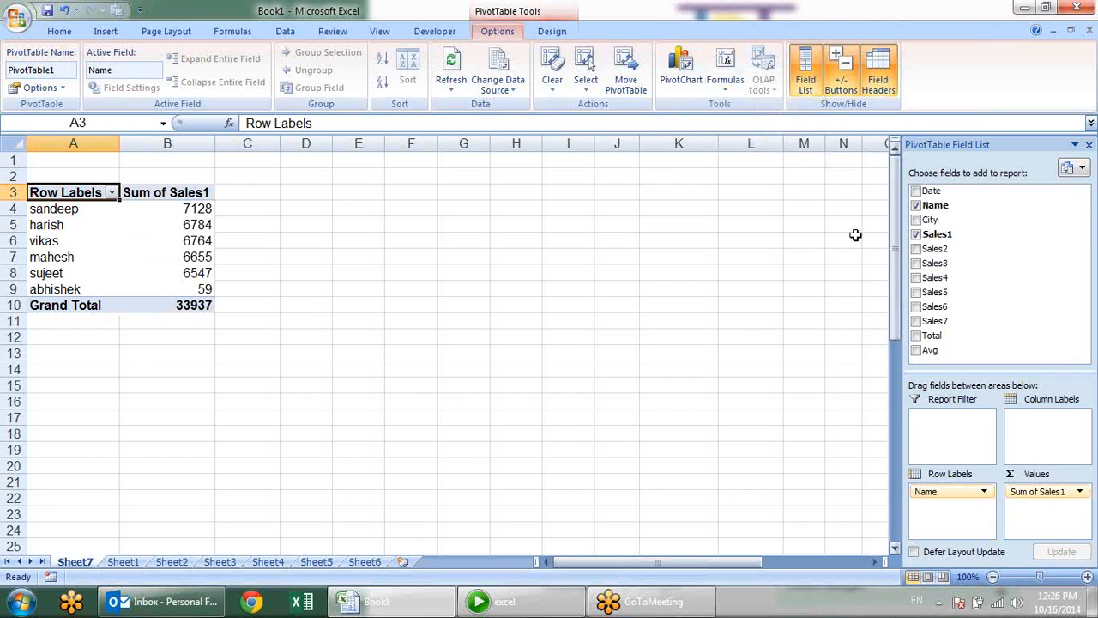
# Examine the Sales1 sums in column B and the names in the row labels, cells A4 to A9
pyautogui.moveTo(162, 207); pyautogui.dragTo(167, 271)
pyautogui.click(160, 225)
pyautogui.click(169, 258)
pyautogui.click(171, 226)
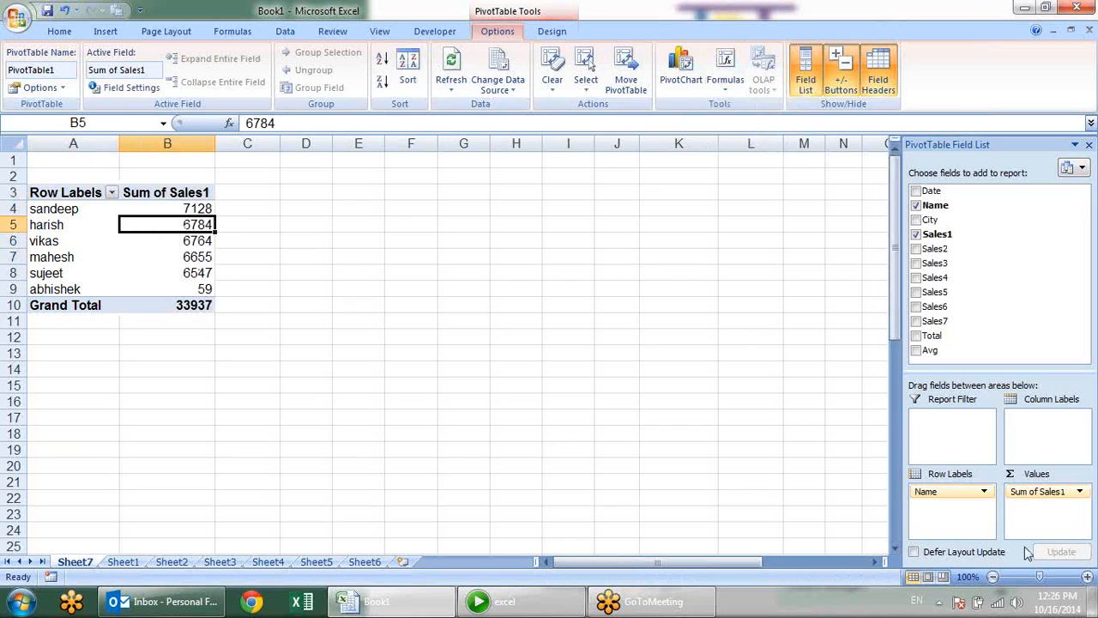
pyautogui.click(50, 218)
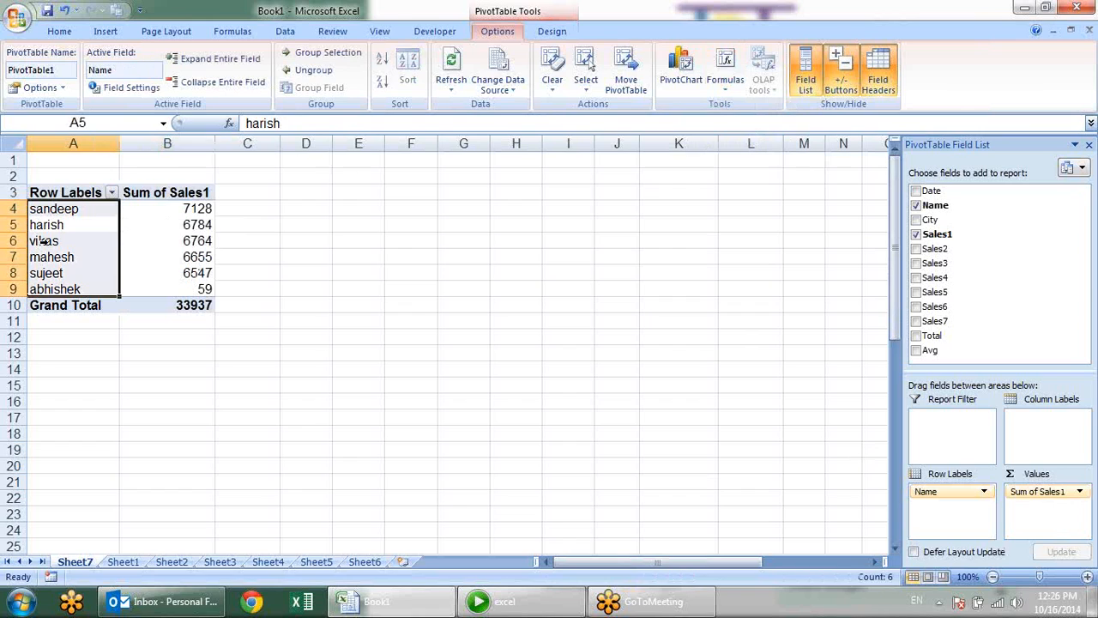
pyautogui.press('Return')
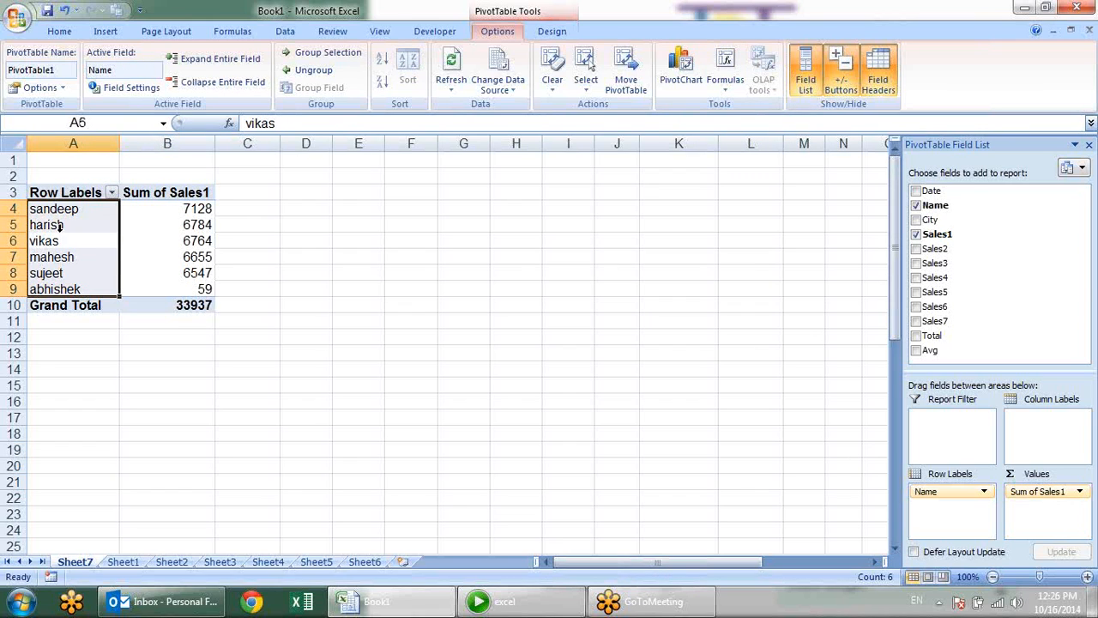
pyautogui.click(57, 273)
# Start a calculated item in the Name field, give it a new person's name, and try to insert it with only an equals sign as formula
pyautogui.click(77, 242)
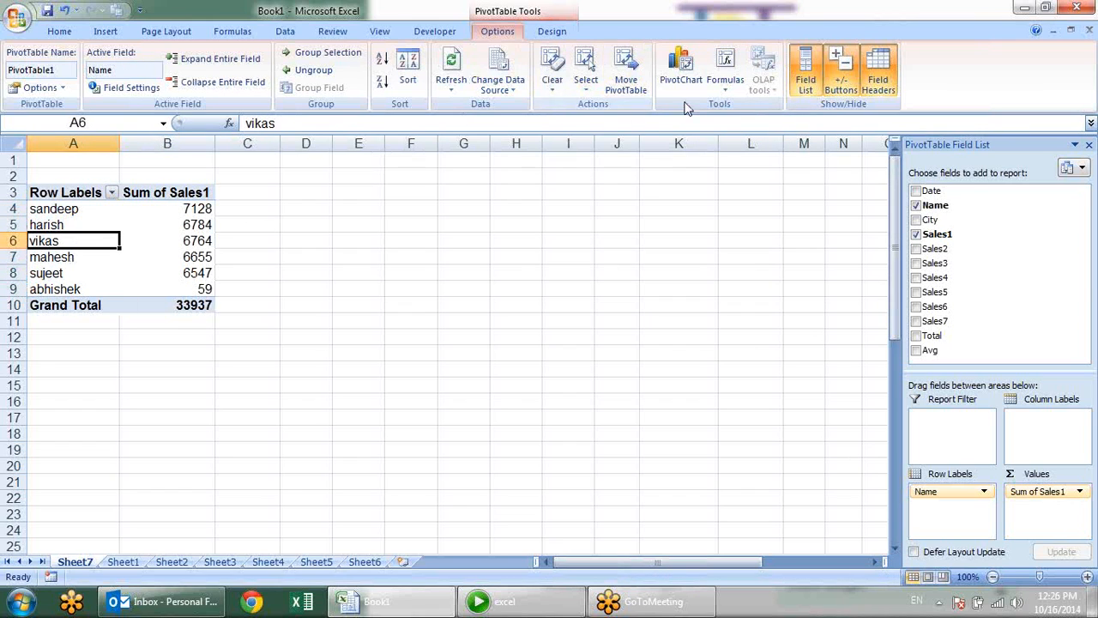
pyautogui.click(716, 93)
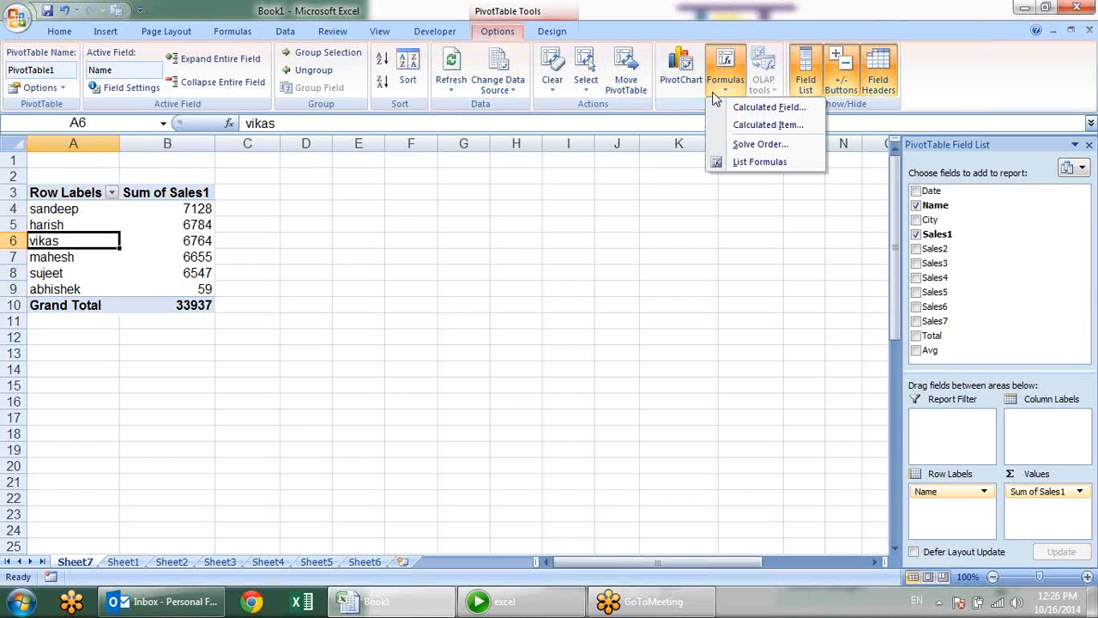
pyautogui.click(743, 126)
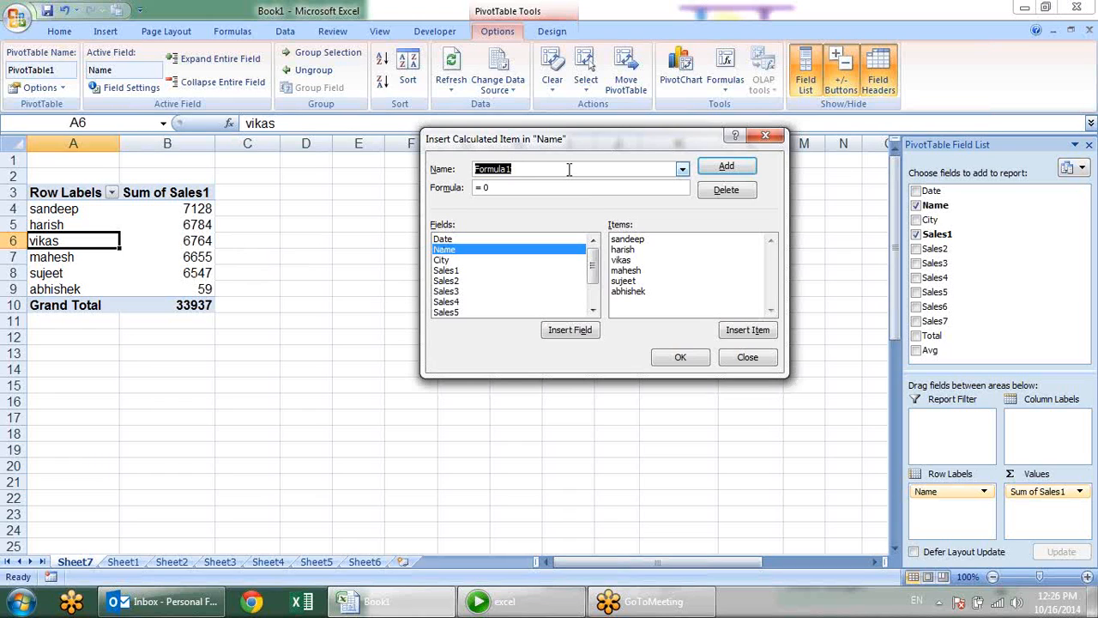
pyautogui.write('Vijay')
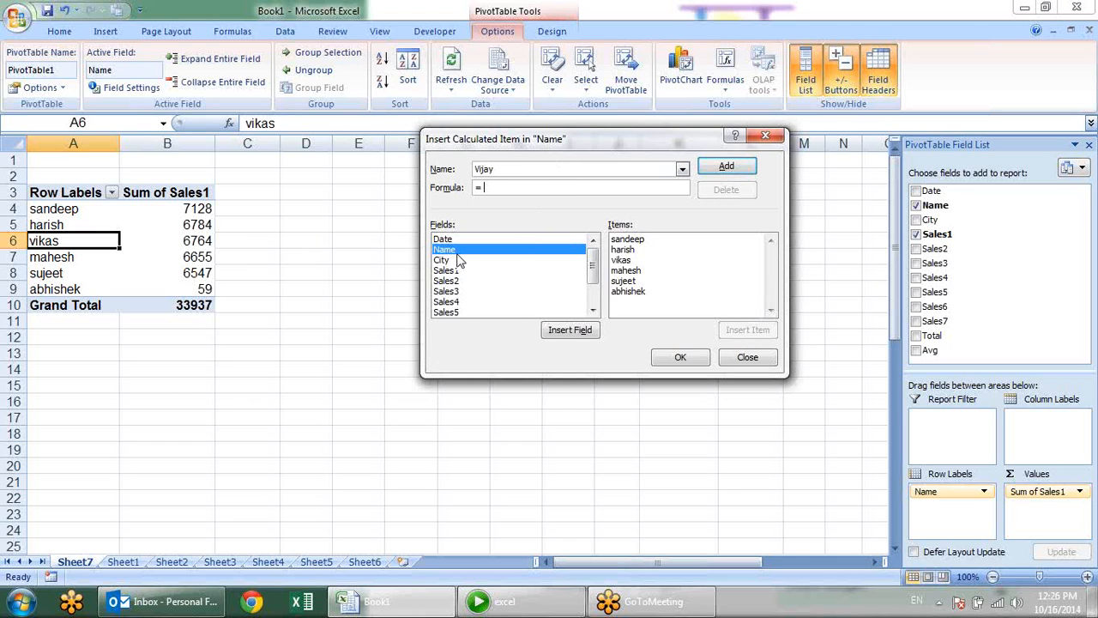
pyautogui.click(636, 271)
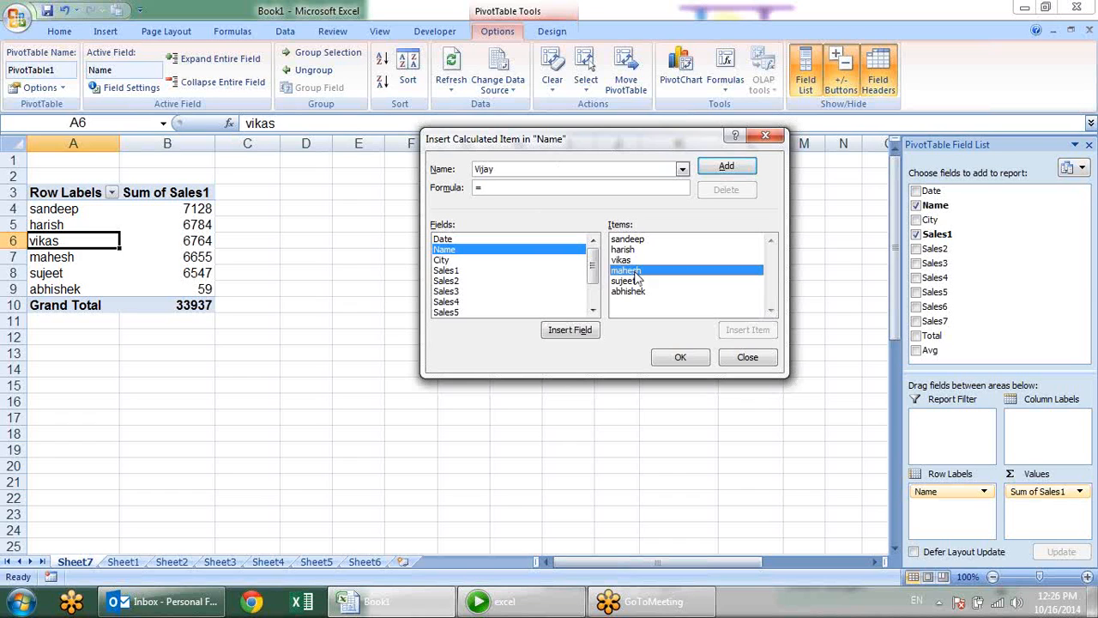
pyautogui.click(680, 357)
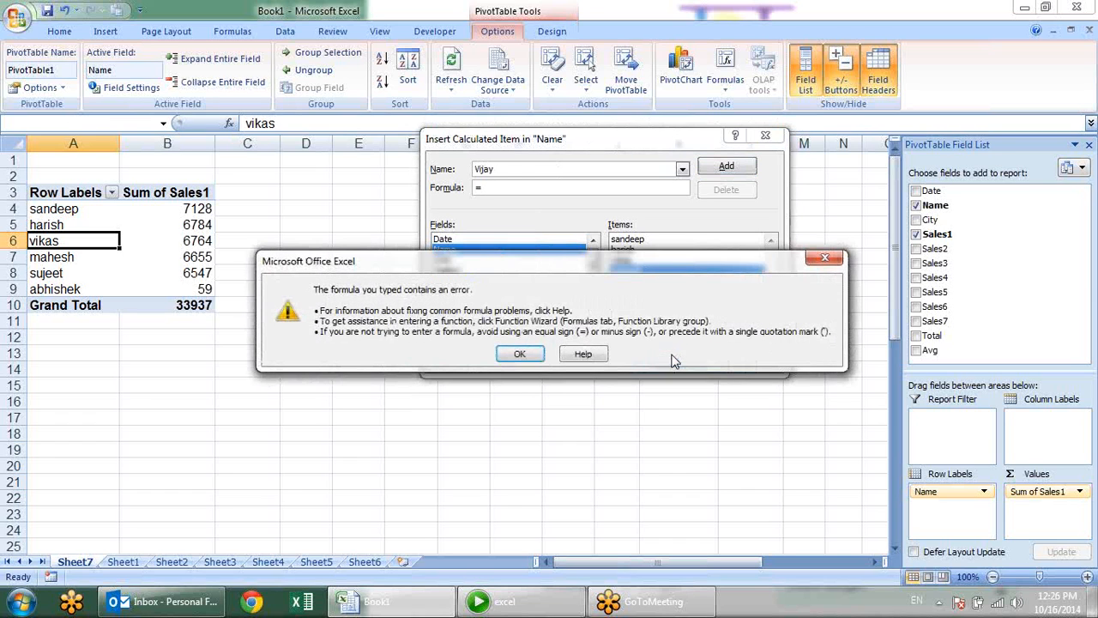
pyautogui.click(520, 353)
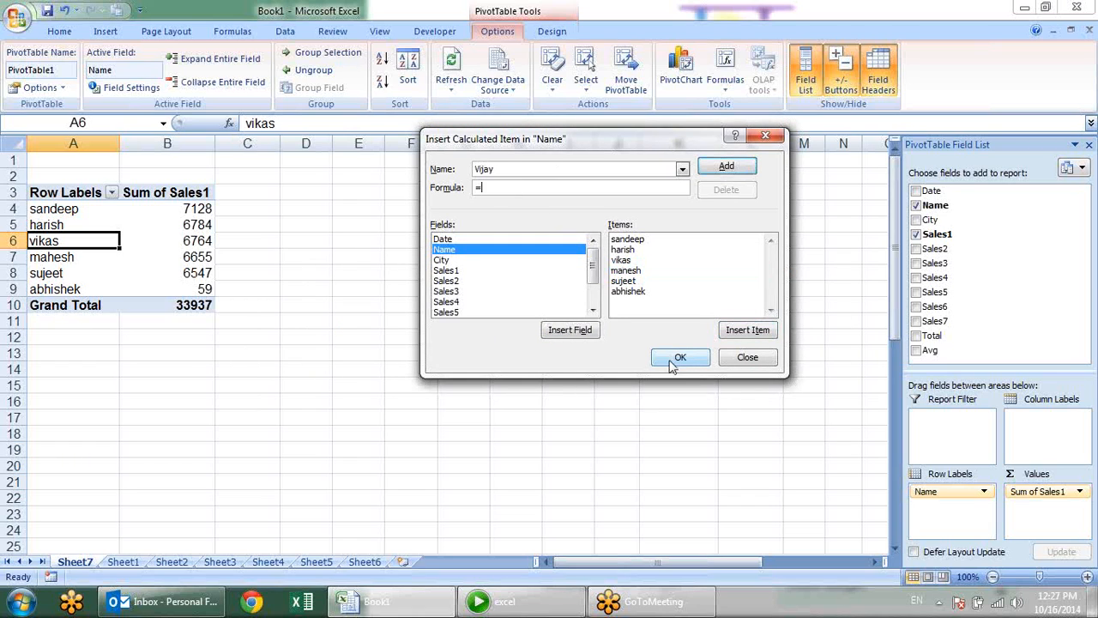
# Set the calculated item's formula to the sum of the fourth, fifth and sixth name items, and insert it
pyautogui.click(642, 271)
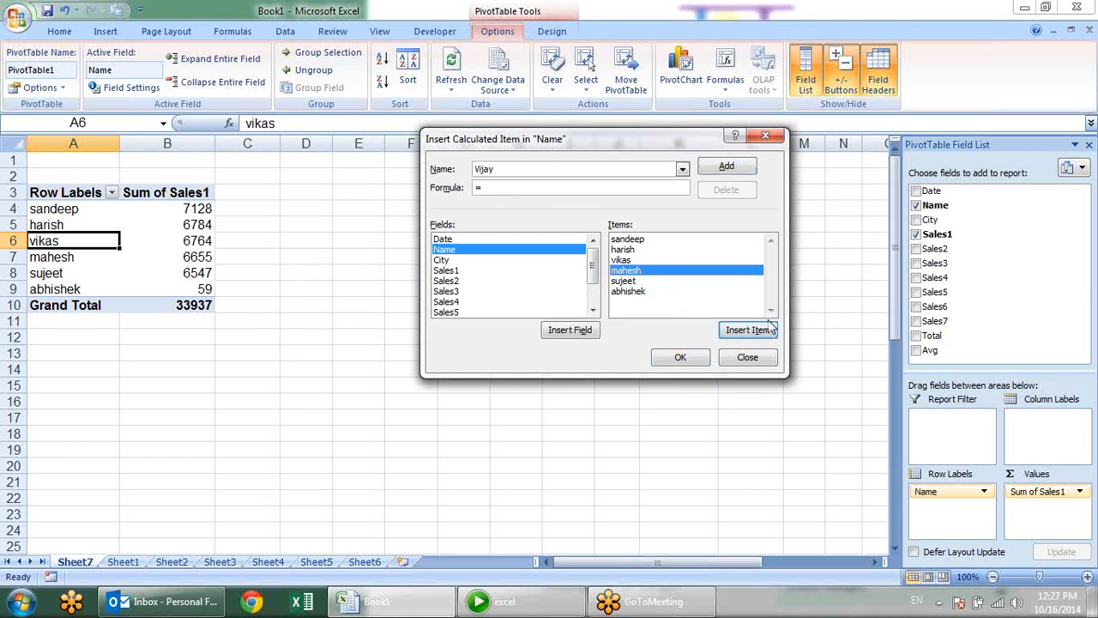
pyautogui.click(760, 330)
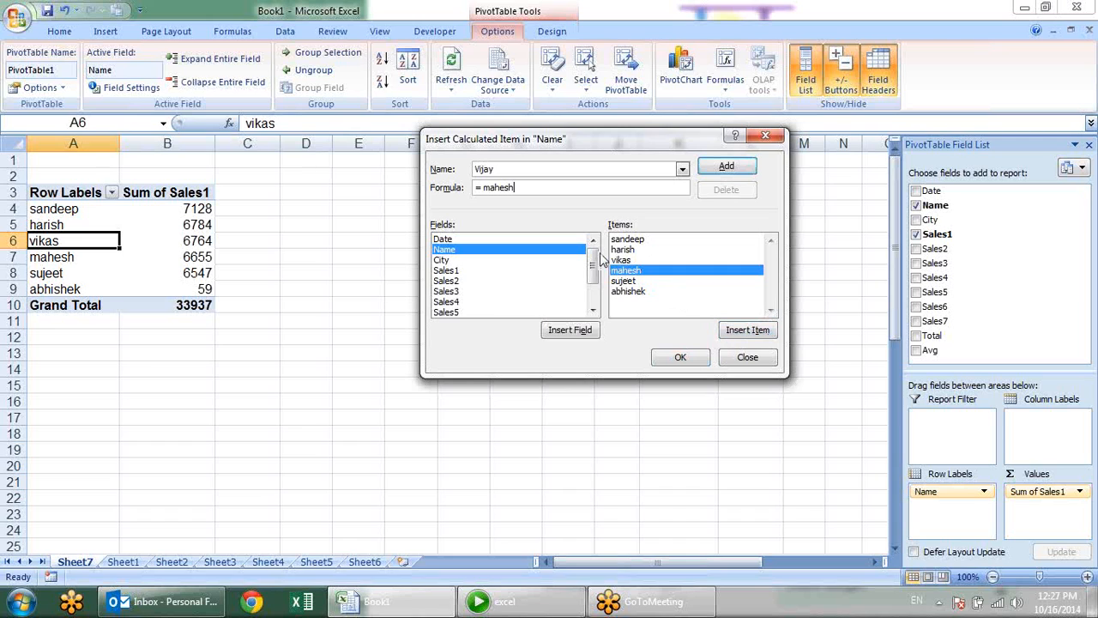
pyautogui.write('+')
pyautogui.click(666, 282)
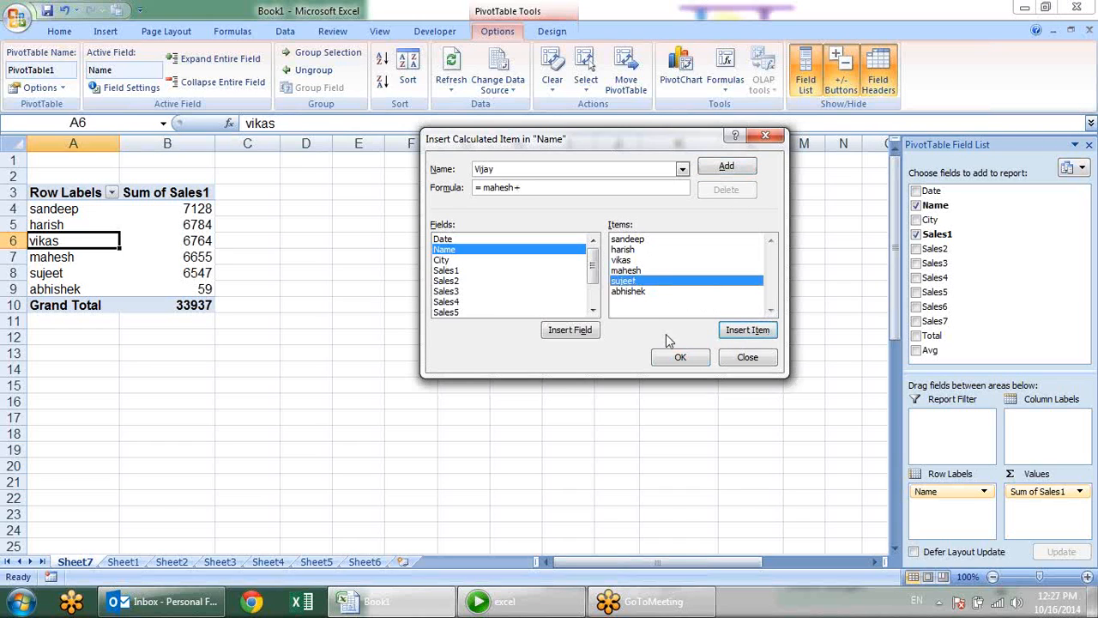
pyautogui.click(734, 333)
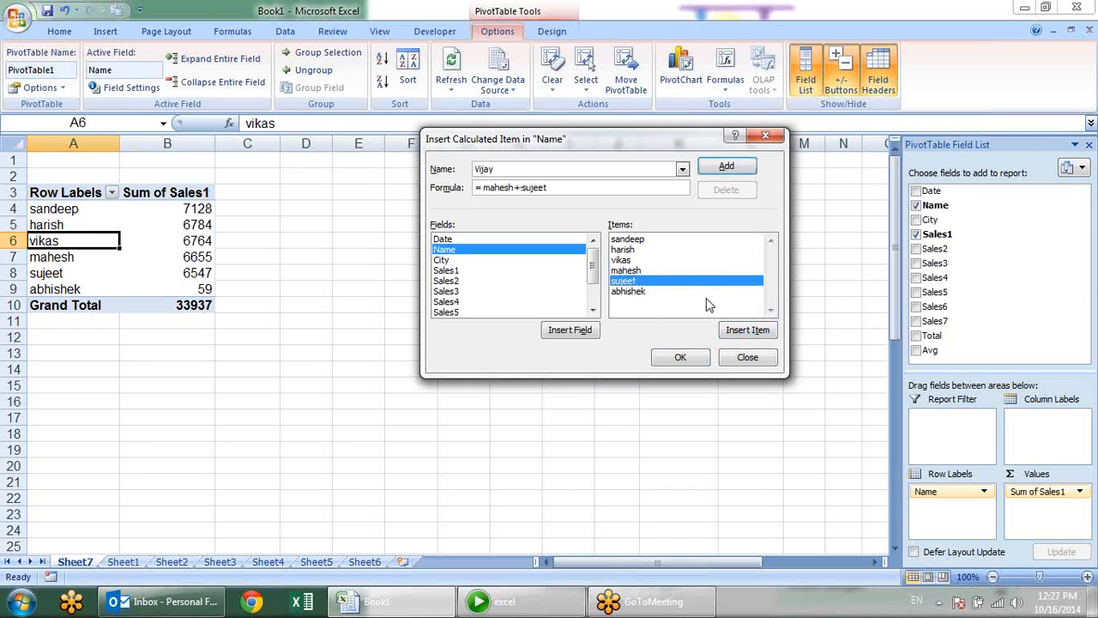
pyautogui.write('+')
pyautogui.click(644, 296)
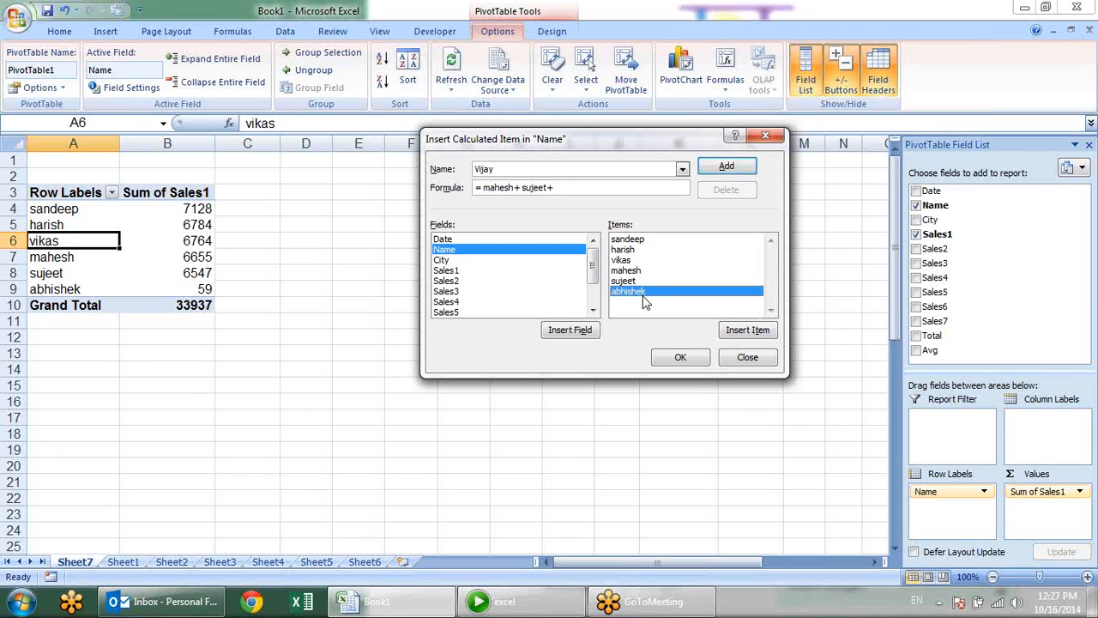
pyautogui.click(738, 330)
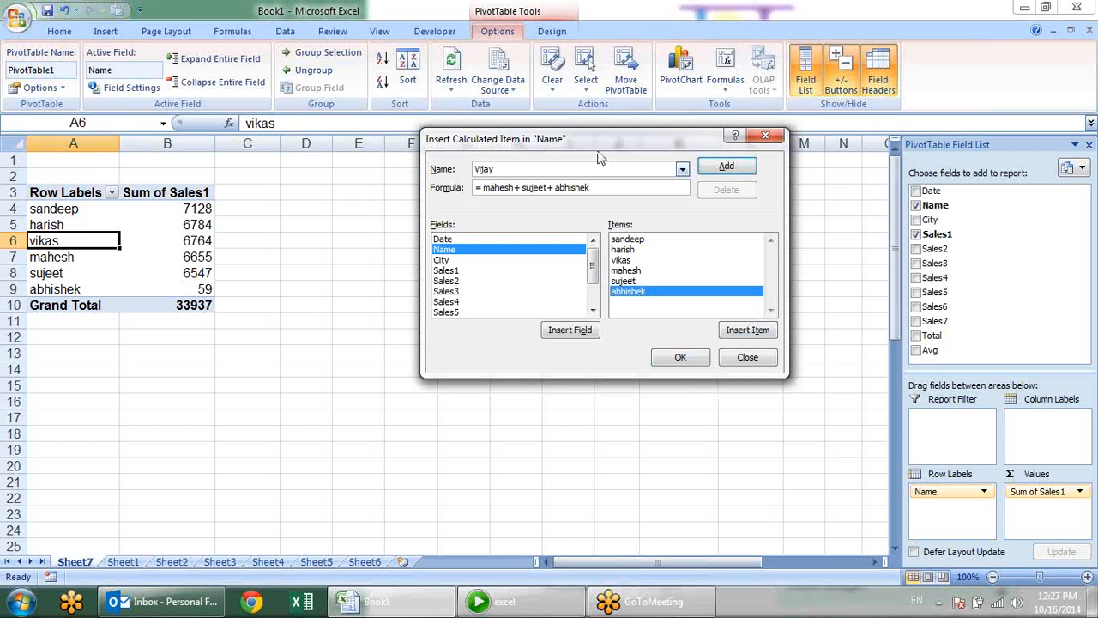
pyautogui.click(686, 358)
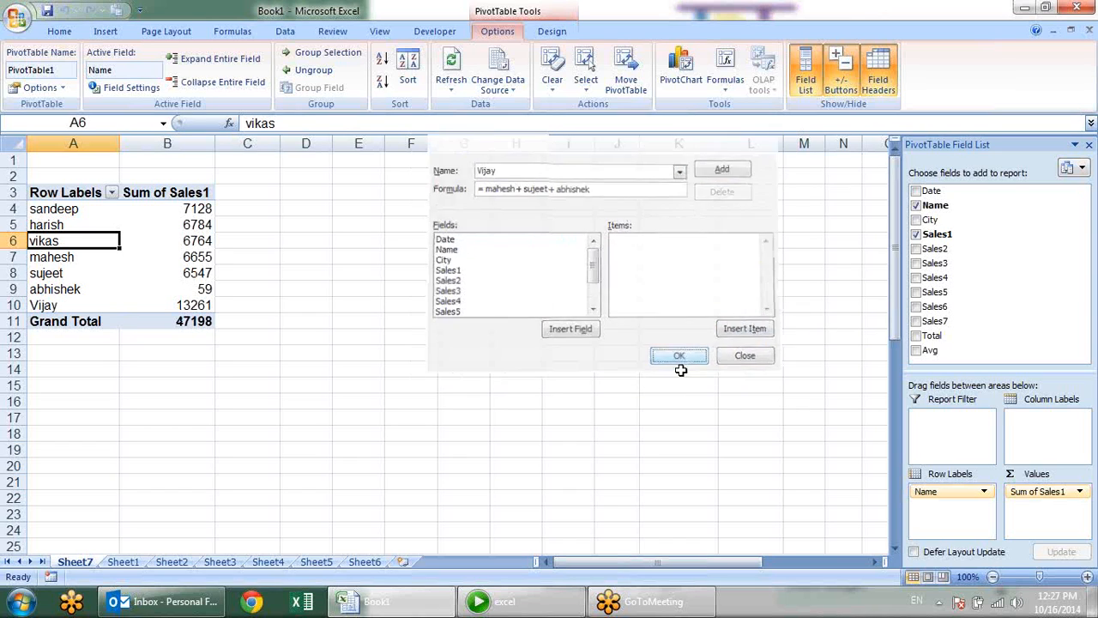
# Examine how the new item in row 10 relates to its source values in B7 to B9 and the grand total in B11
pyautogui.click(32, 311)
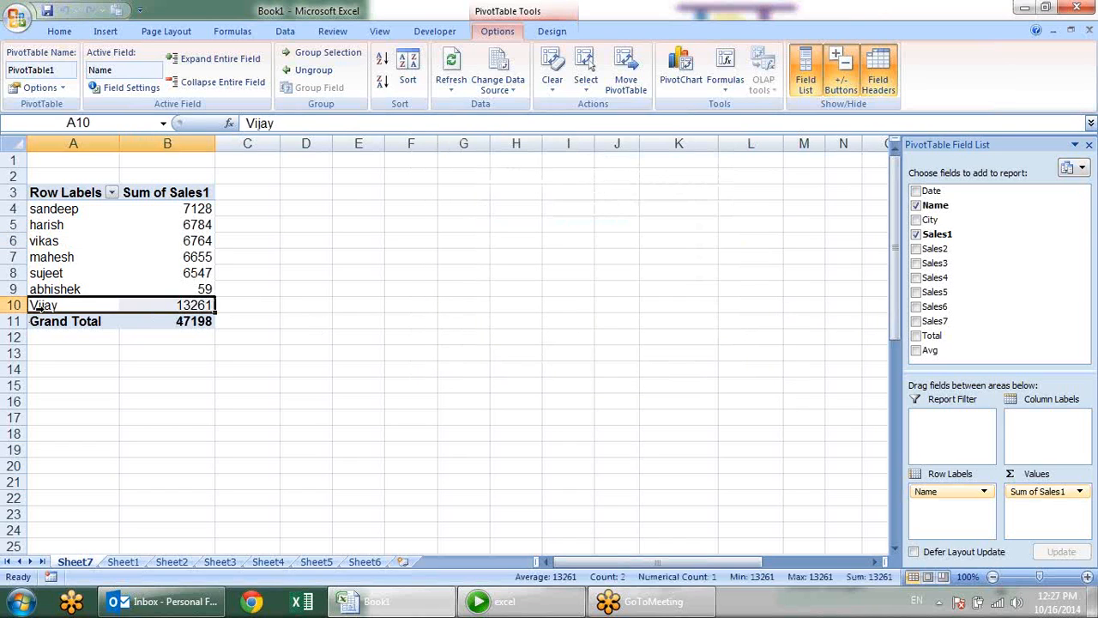
pyautogui.moveTo(179, 257); pyautogui.dragTo(176, 292)
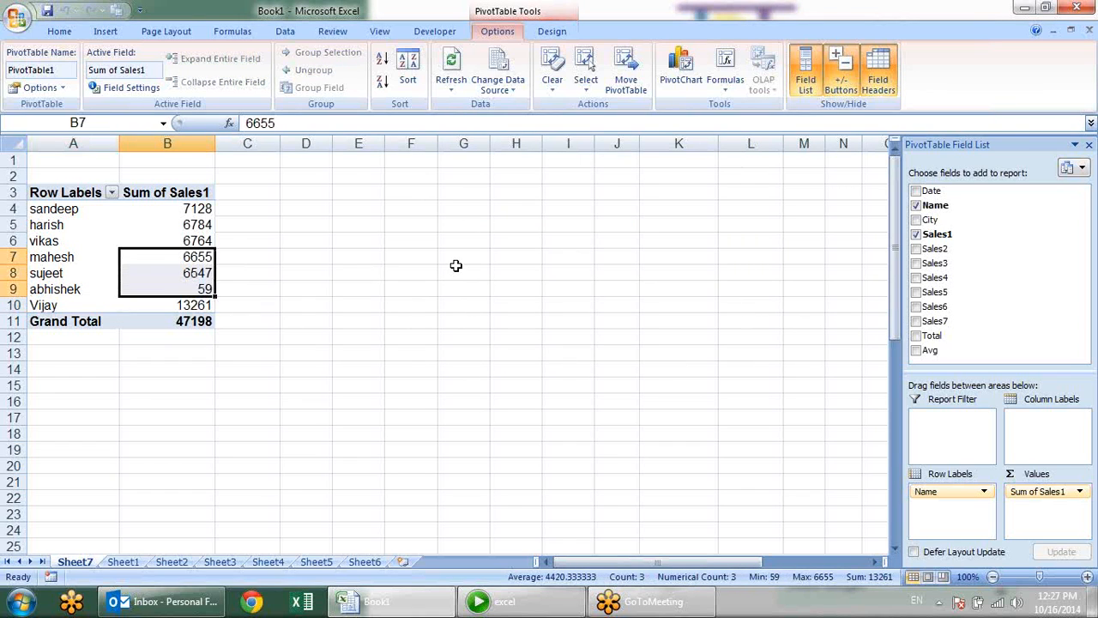
pyautogui.click(1085, 45)
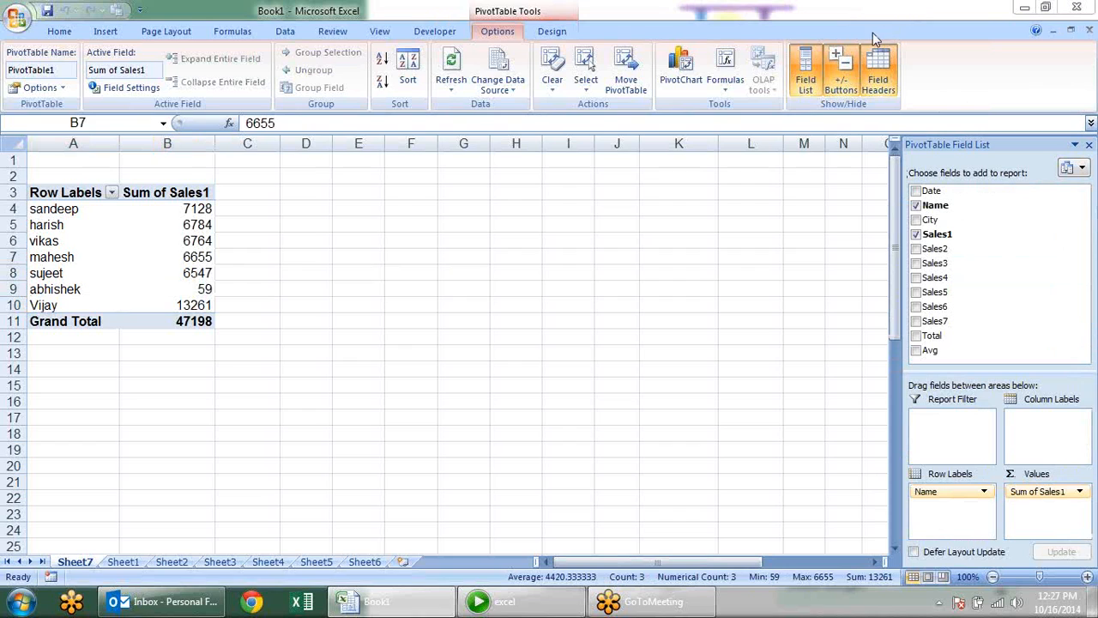
pyautogui.click(302, 318)
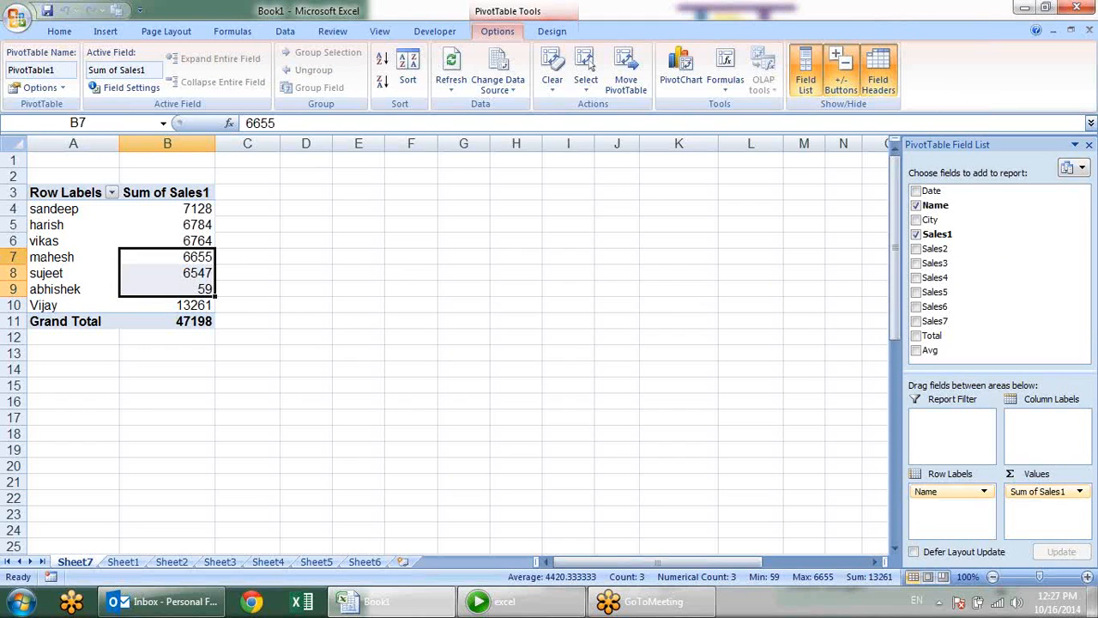
pyautogui.click(57, 304)
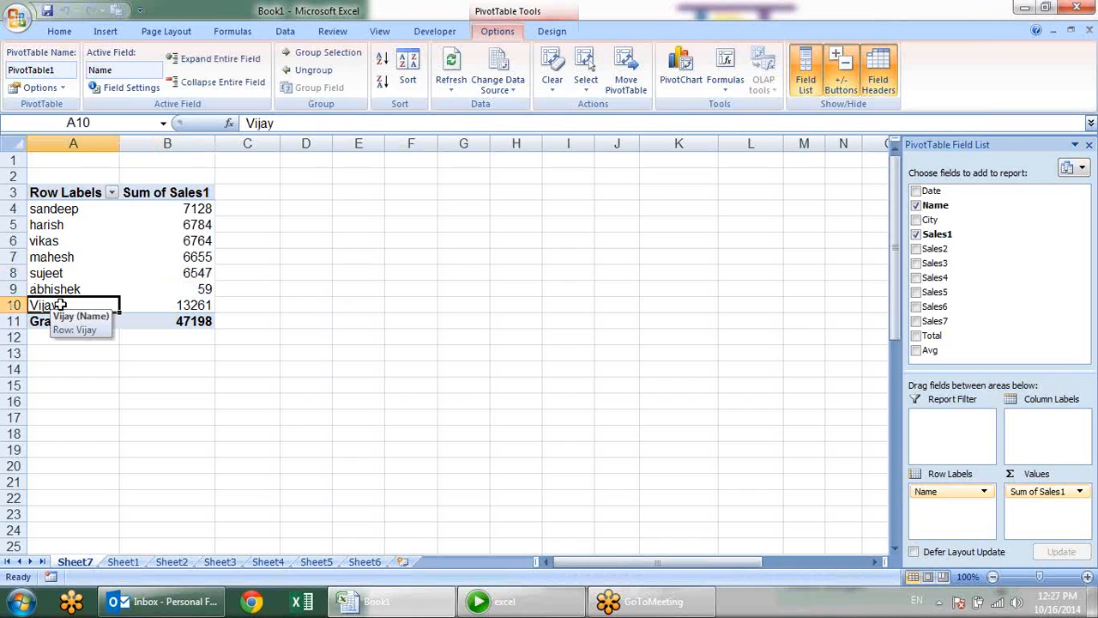
pyautogui.click(197, 321)
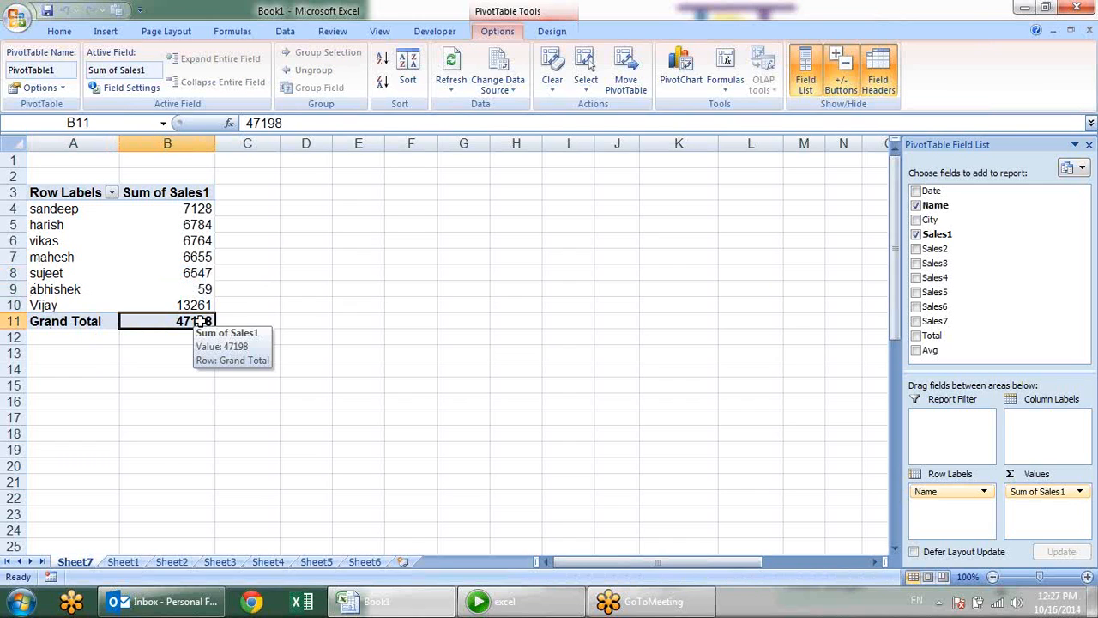
pyautogui.moveTo(200, 289); pyautogui.dragTo(191, 196)
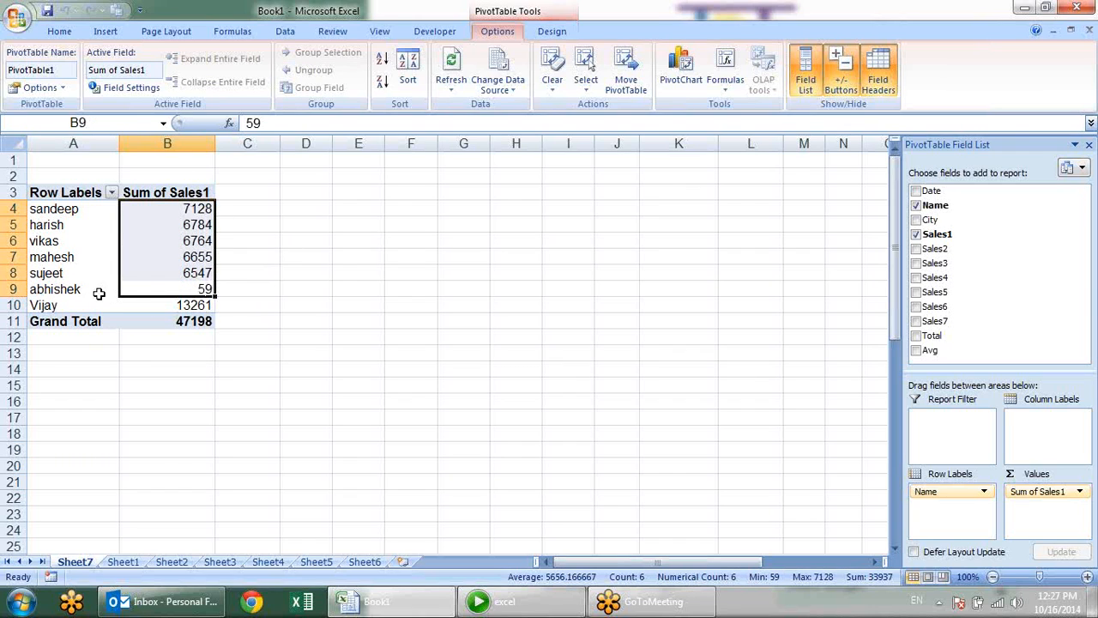
pyautogui.click(69, 307)
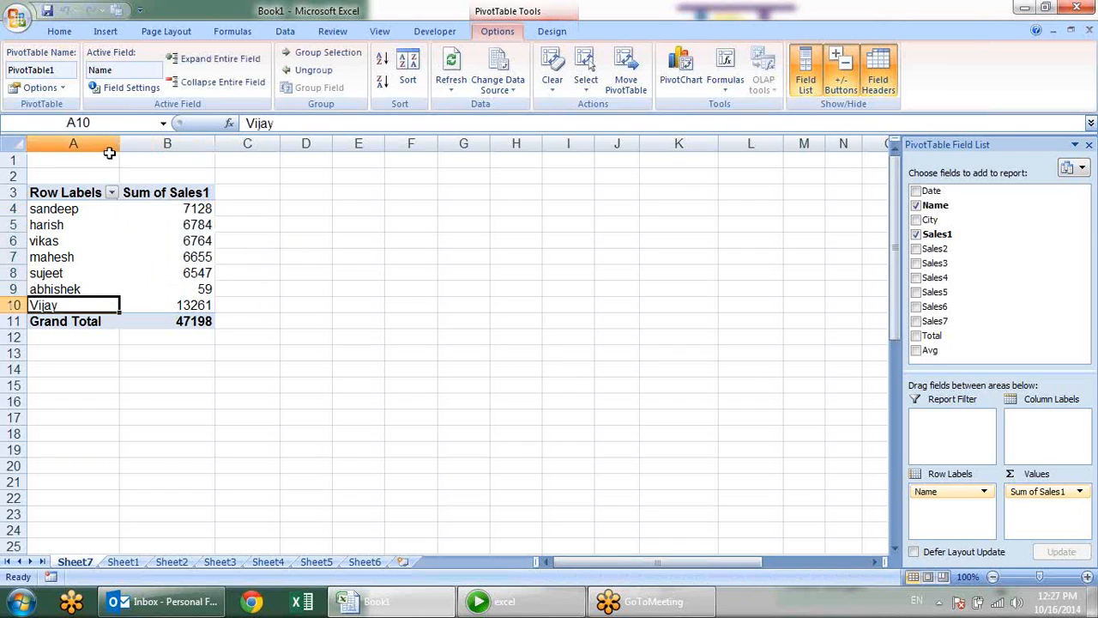
# Filter the row labels to hide the three names summed in the calculated item, and check its formula and the grand total
pyautogui.click(112, 193)
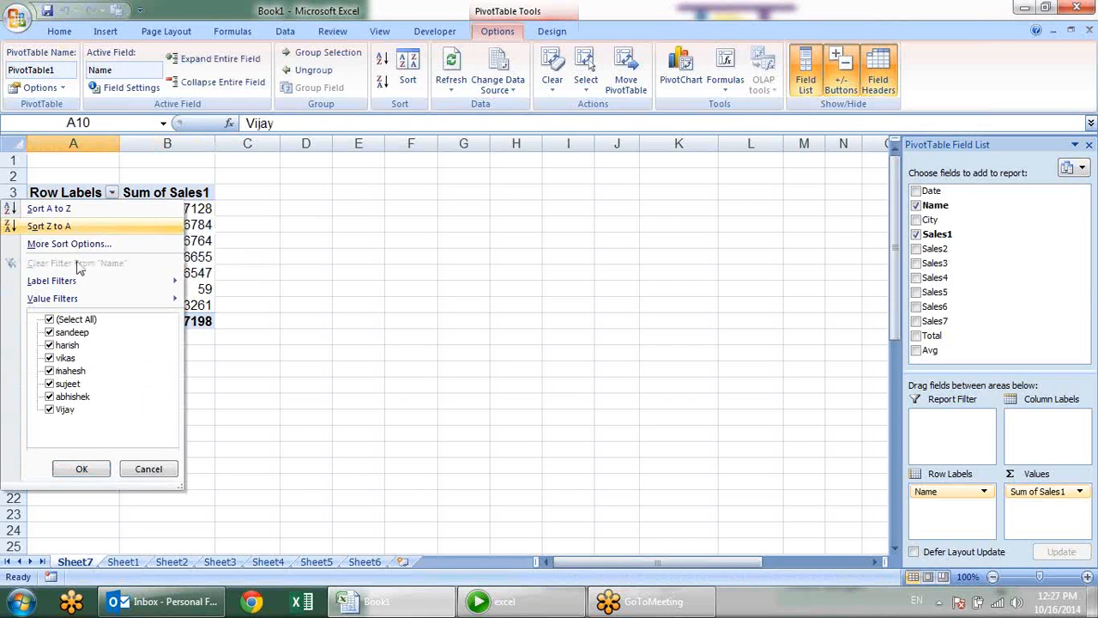
pyautogui.click(50, 372)
pyautogui.click(48, 385)
pyautogui.click(49, 397)
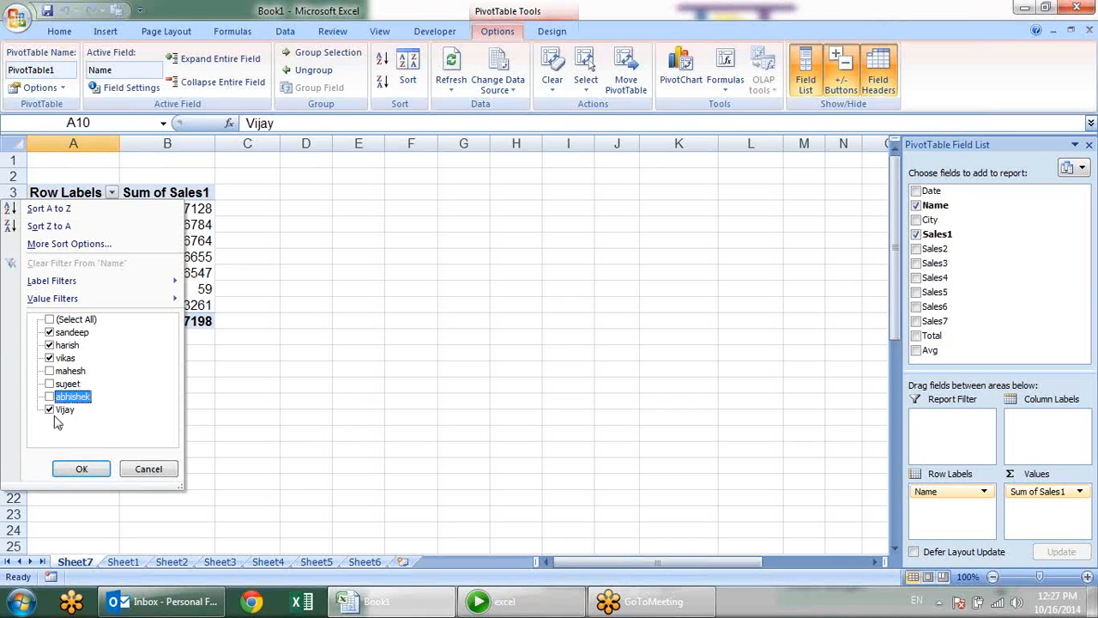
pyautogui.click(79, 469)
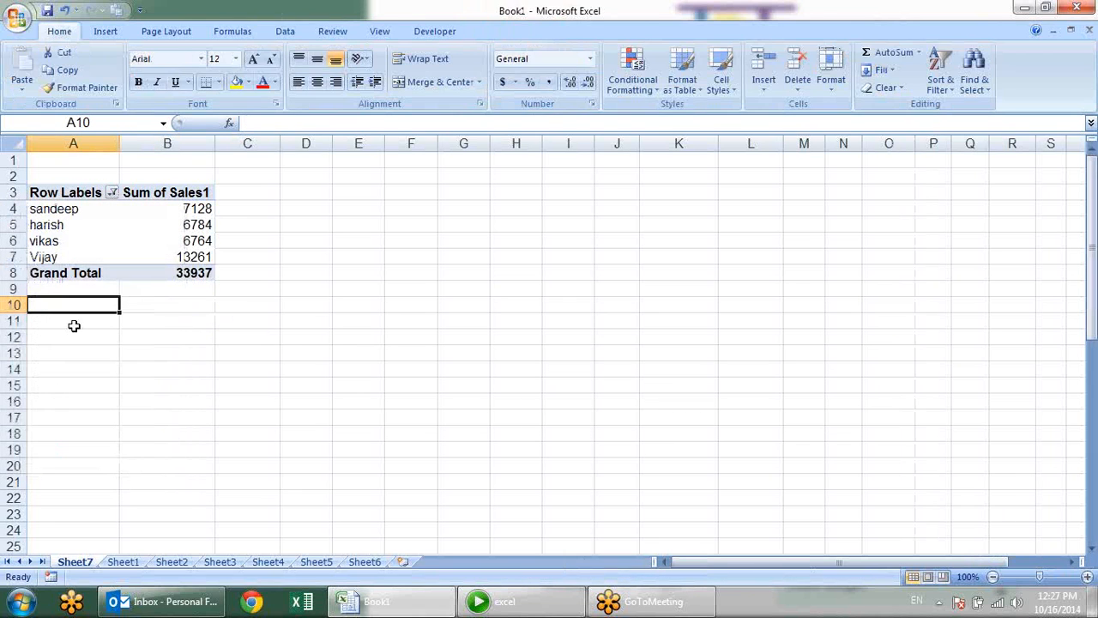
pyautogui.click(203, 259)
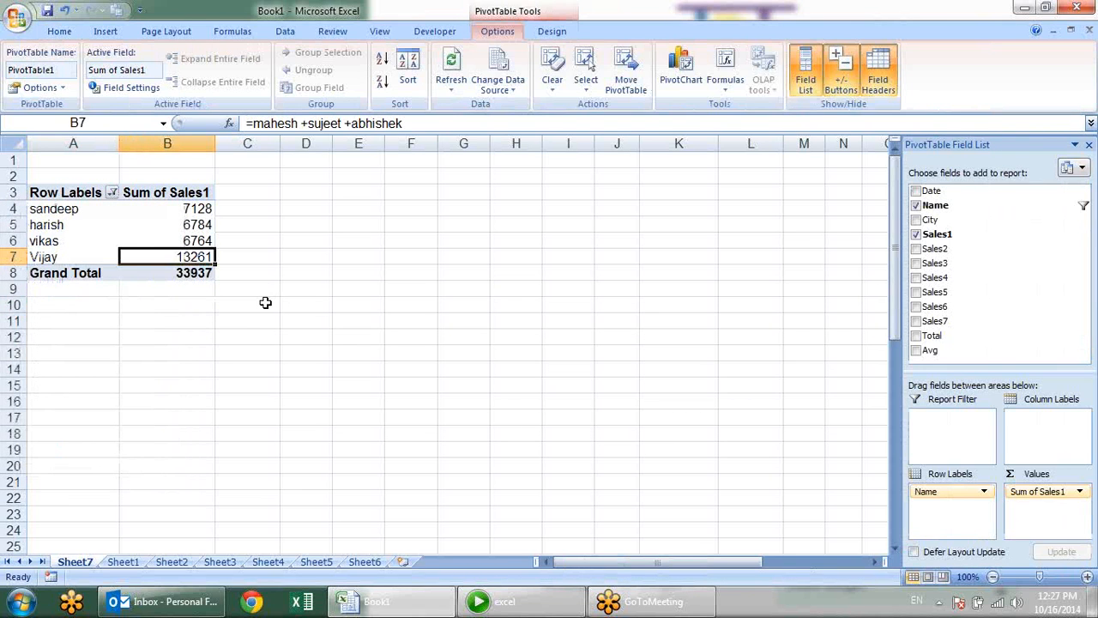
pyautogui.click(172, 276)
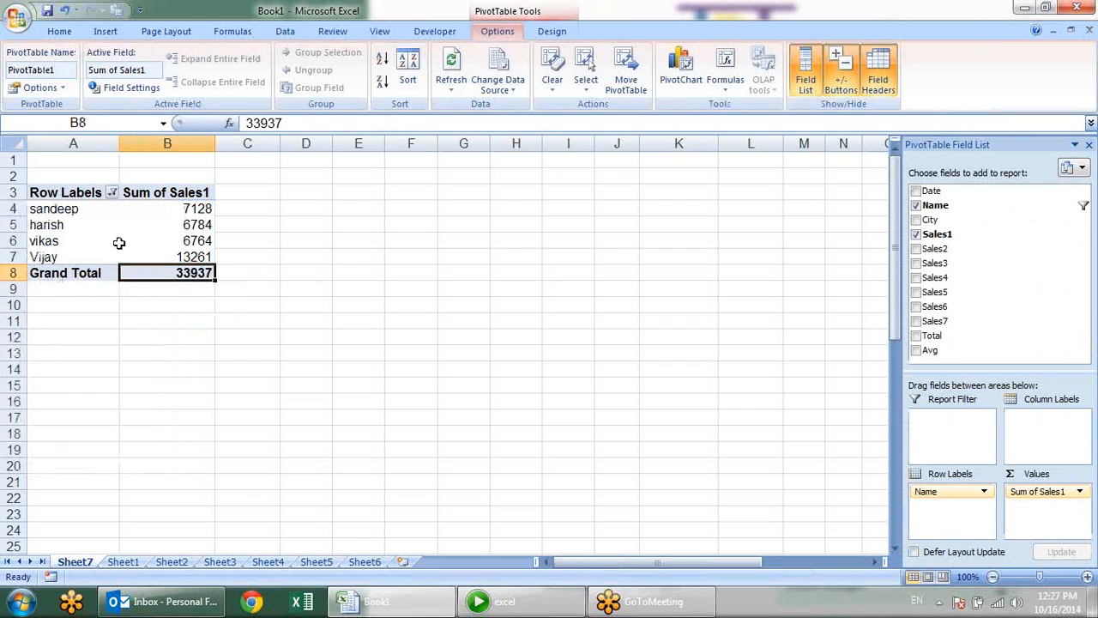
# Delete the calculated item in row 7 through the pivot table's Solve Order
pyautogui.click(84, 256)
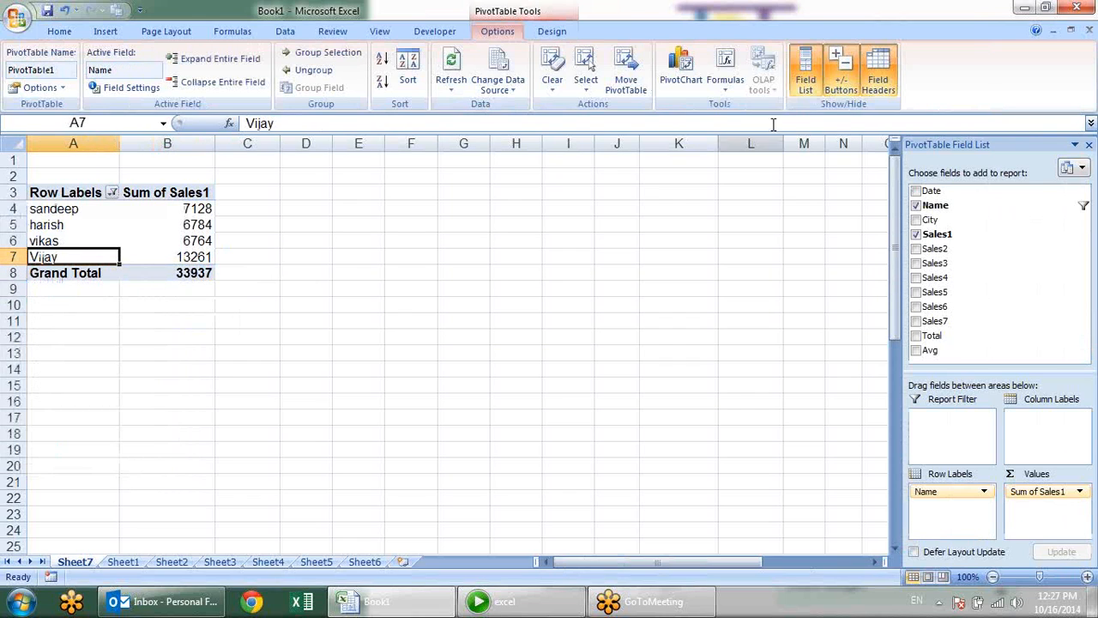
pyautogui.click(730, 101)
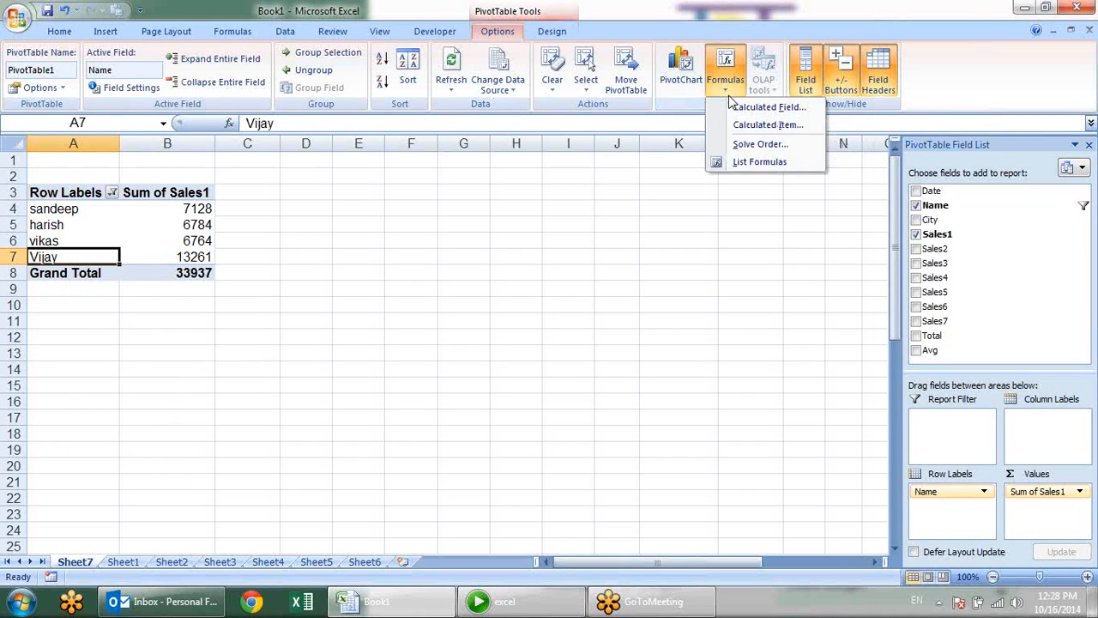
pyautogui.click(743, 146)
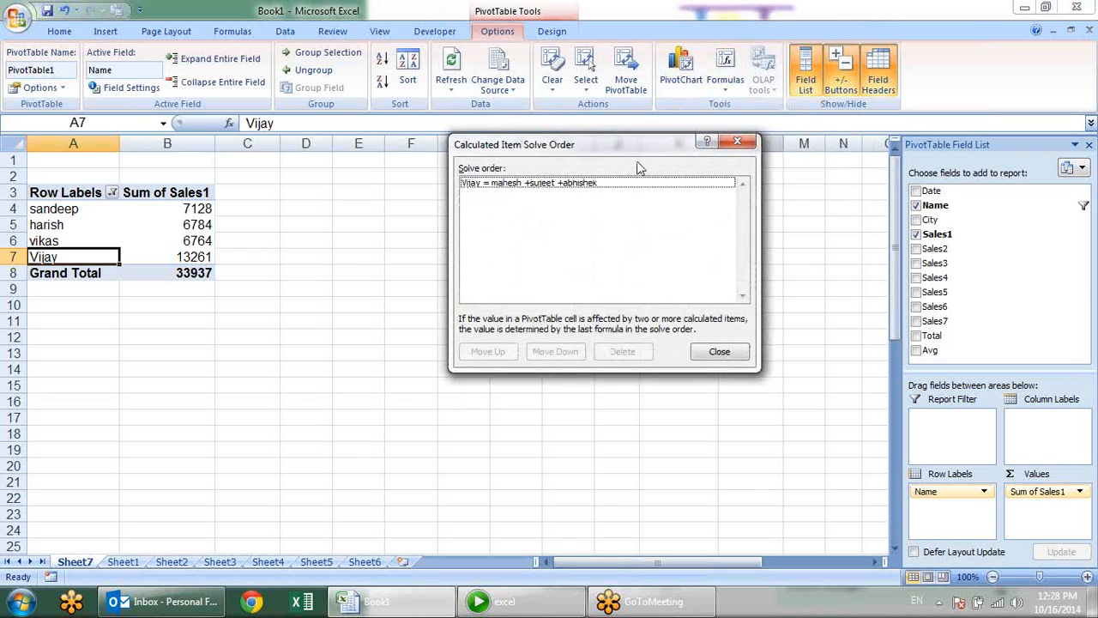
pyautogui.click(522, 183)
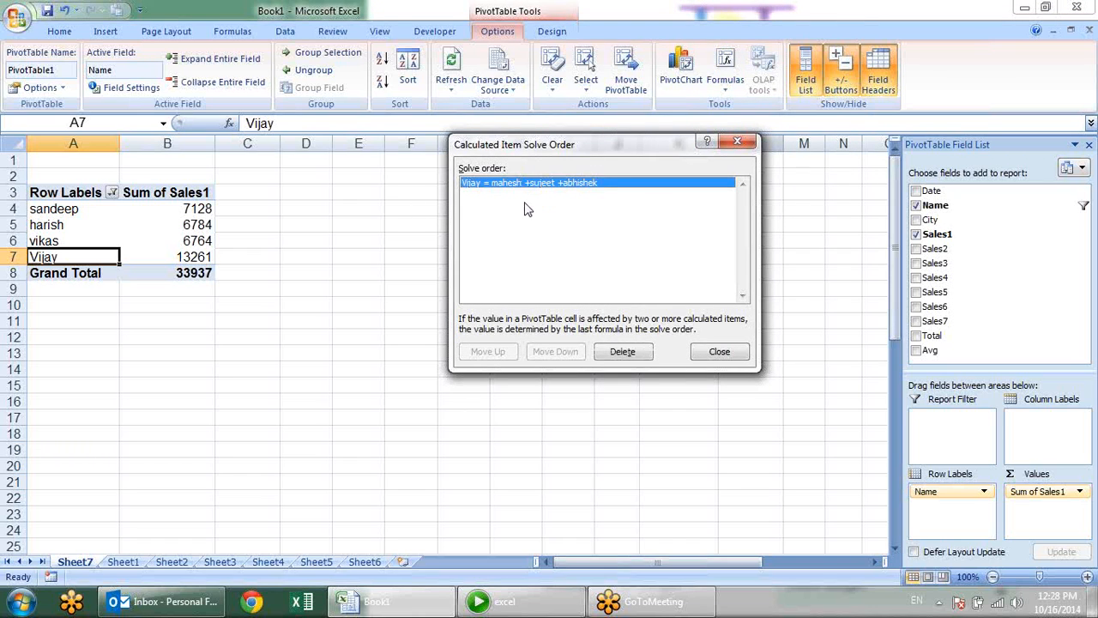
pyautogui.click(623, 351)
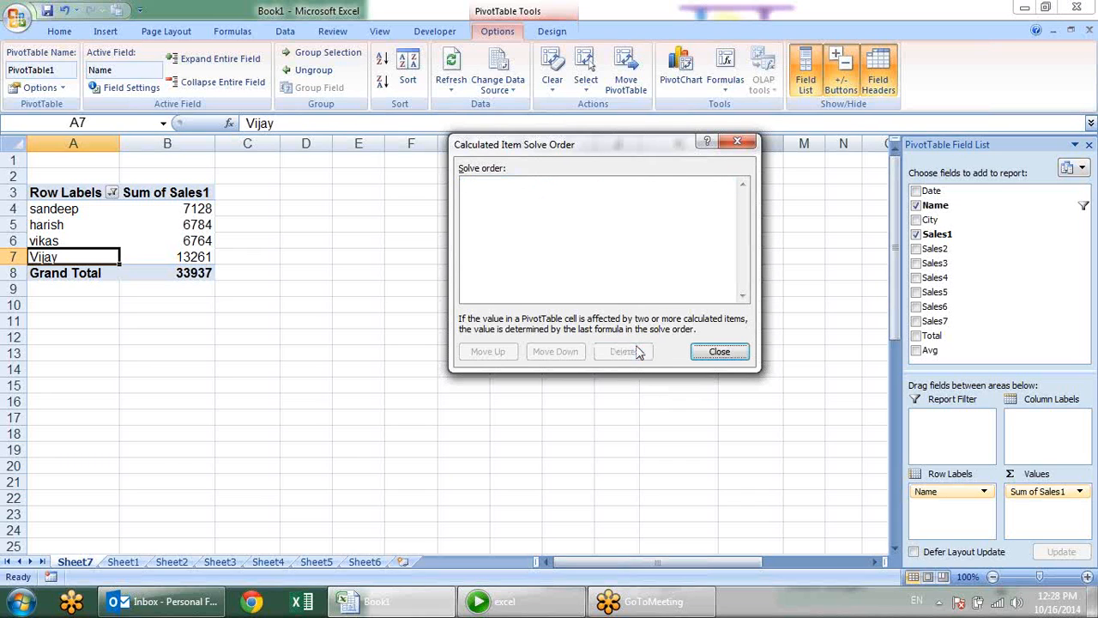
pyautogui.click(717, 350)
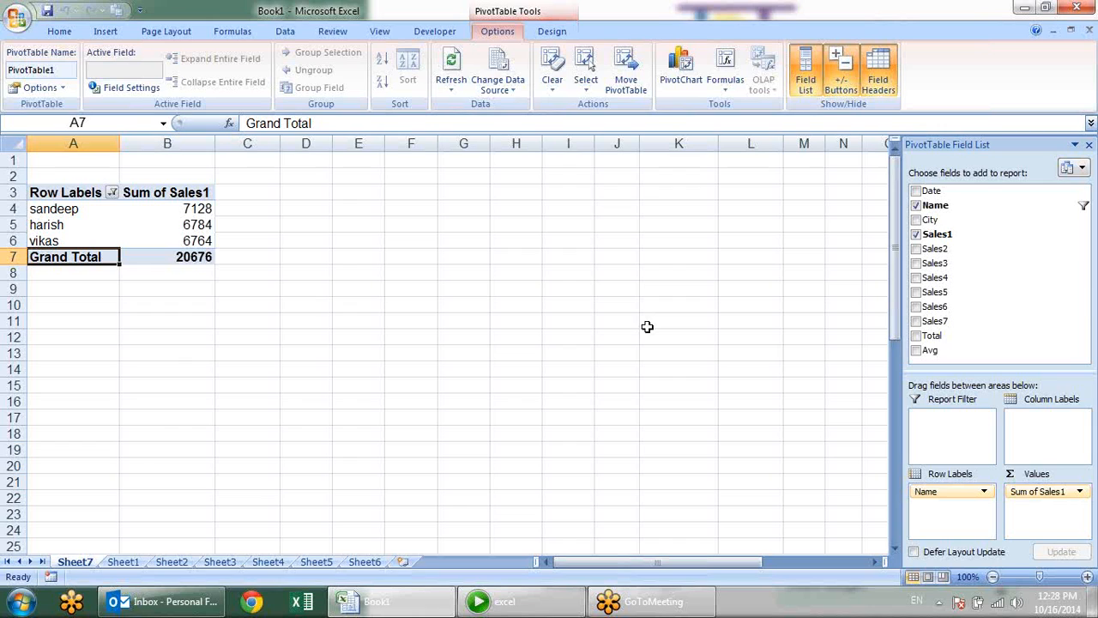
# Delete the calculated field Total from the pivot table
pyautogui.click(937, 337)
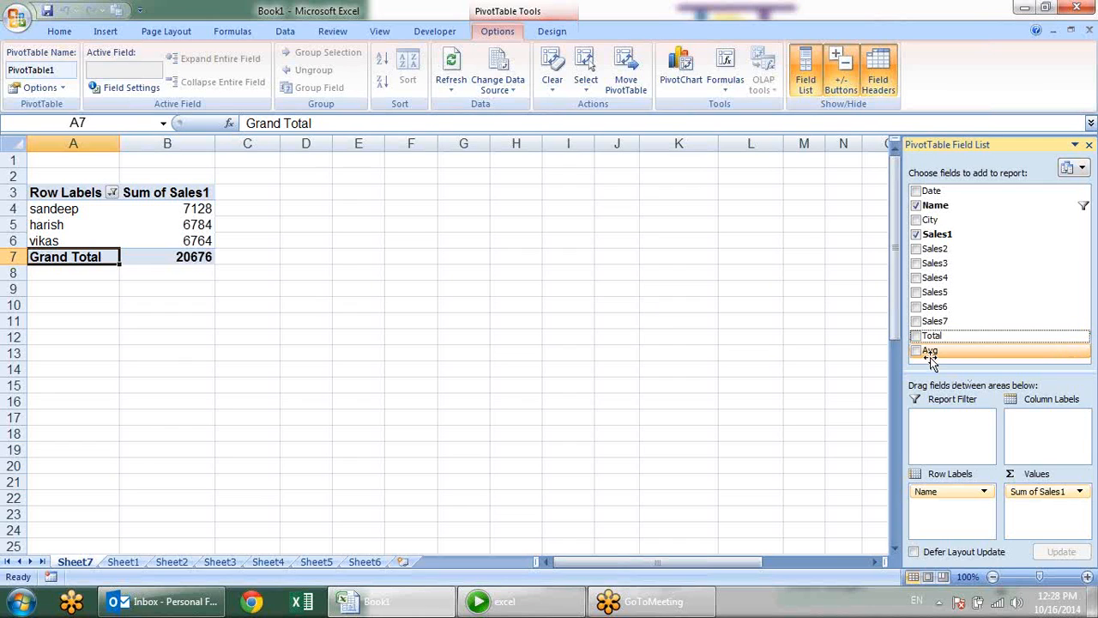
pyautogui.click(725, 90)
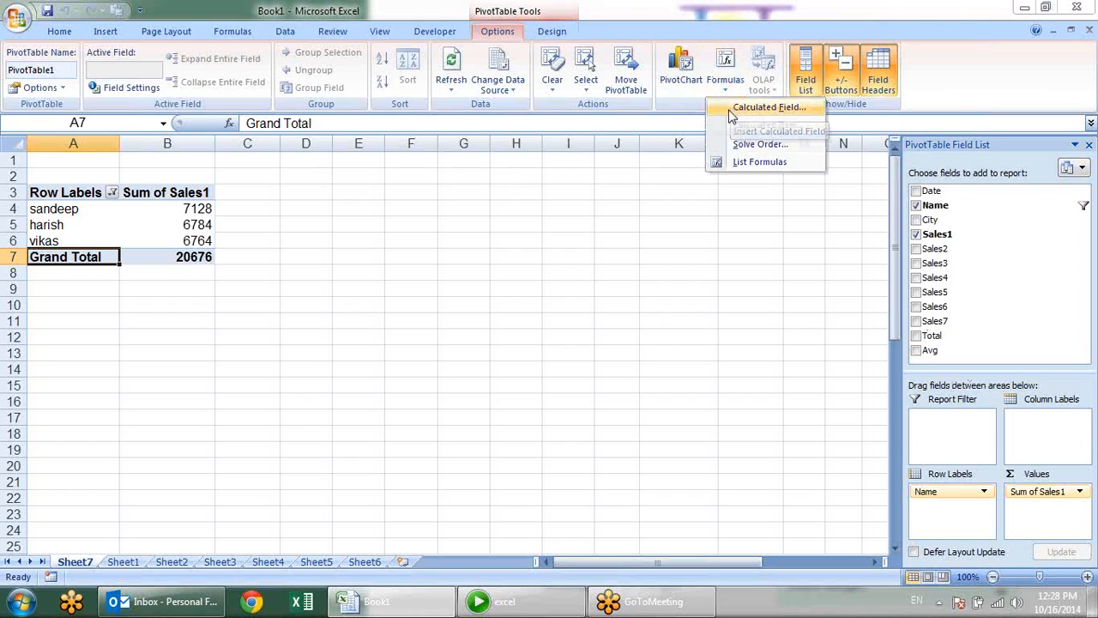
pyautogui.click(754, 108)
pyautogui.click(682, 170)
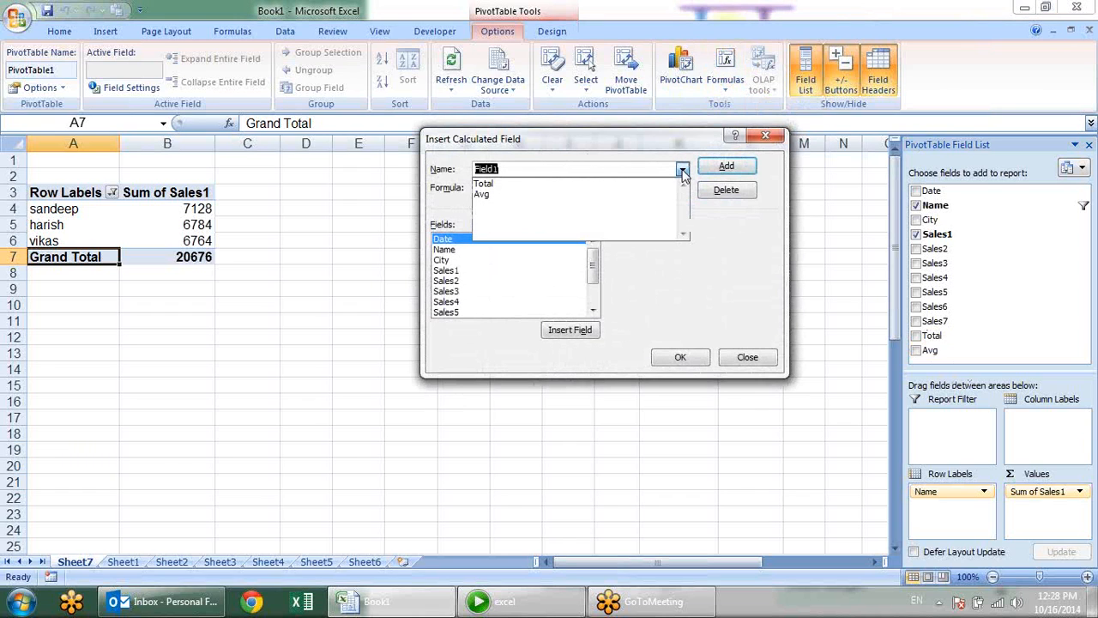
pyautogui.click(625, 182)
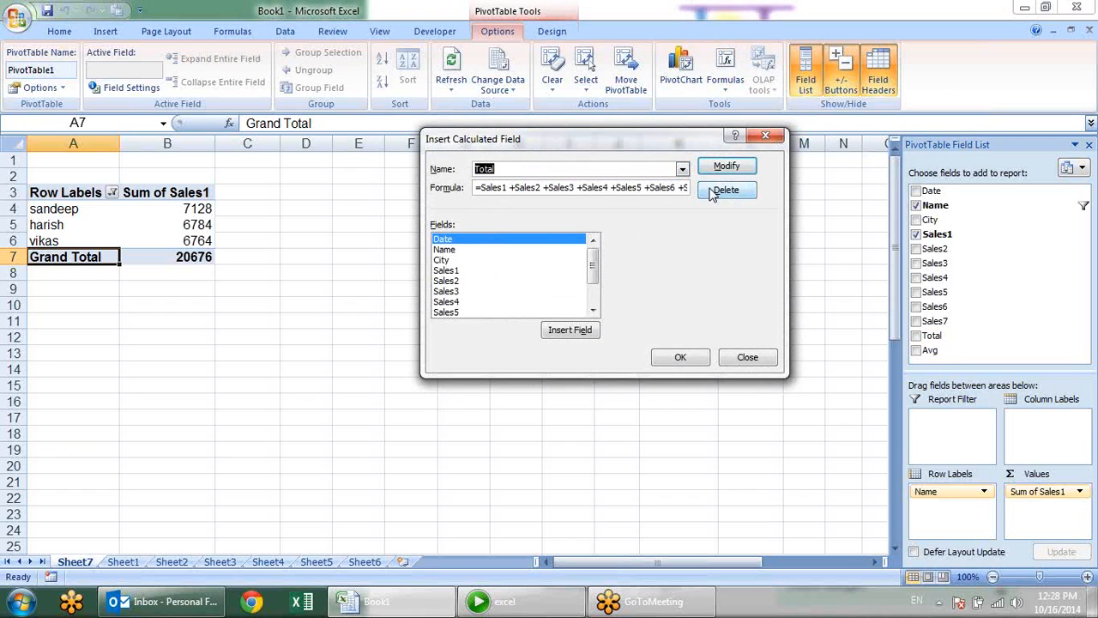
pyautogui.click(726, 189)
# Delete the calculated field Avg, clear its leftover formula, and accept the calculated field changes
pyautogui.click(682, 170)
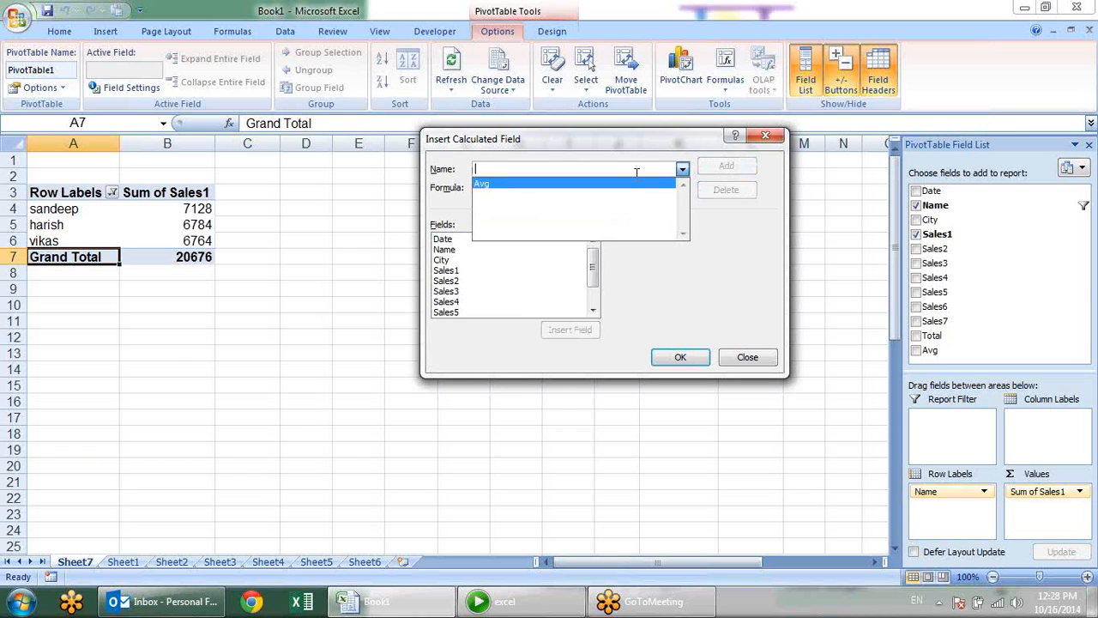
pyautogui.click(645, 184)
pyautogui.click(711, 196)
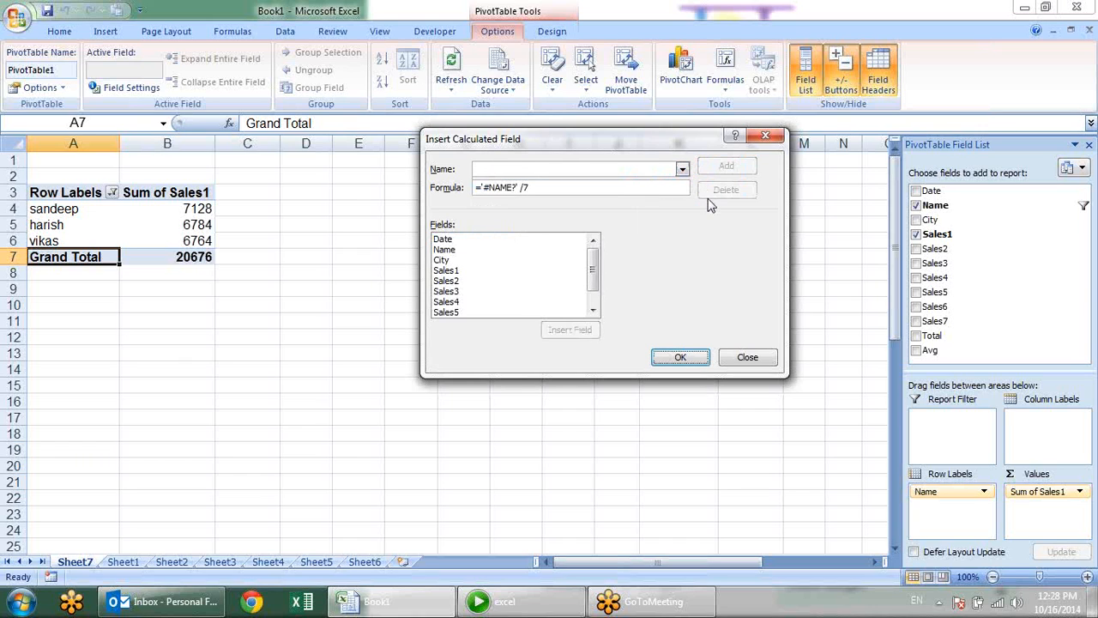
pyautogui.moveTo(606, 189); pyautogui.dragTo(400, 170)
pyautogui.press('BackSpace')
pyautogui.click(682, 358)
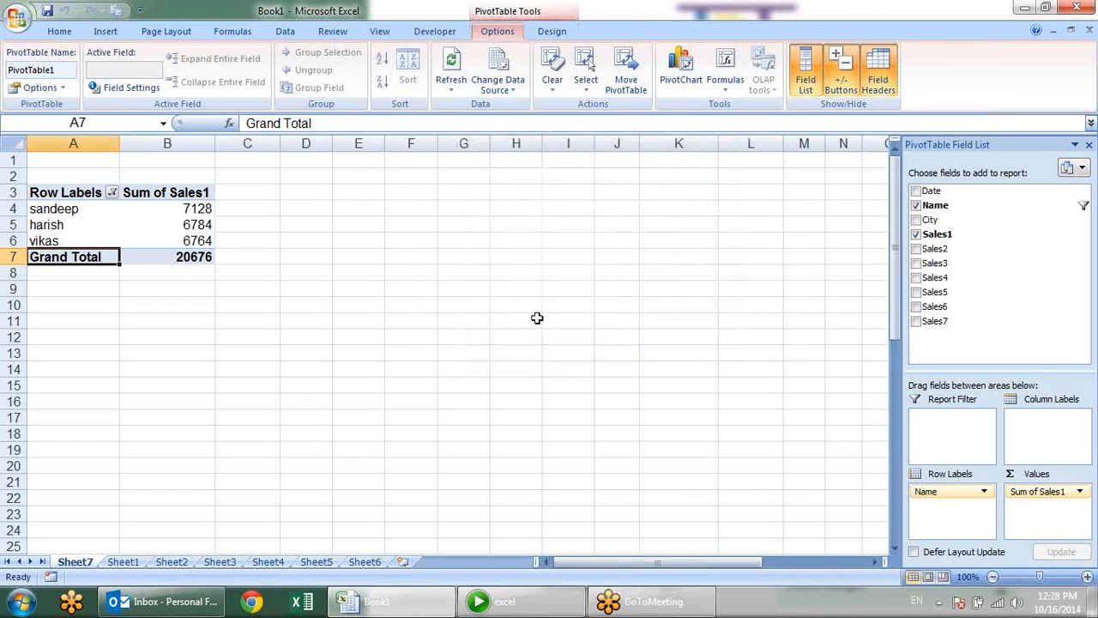
pyautogui.click(477, 294)
pyautogui.click(466, 239)
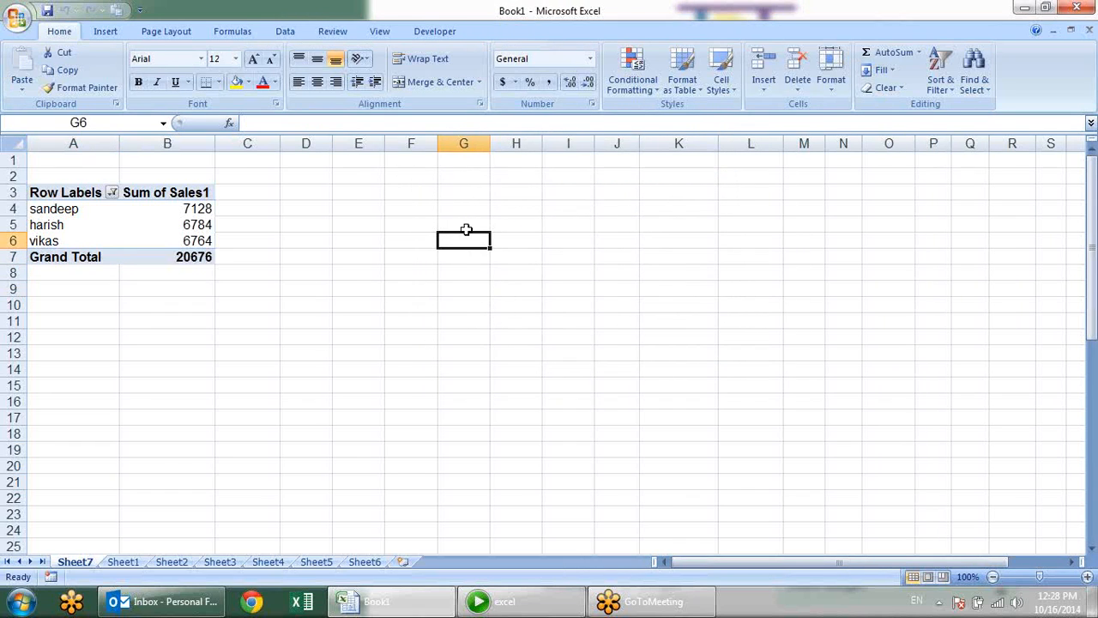
pyautogui.click(429, 206)
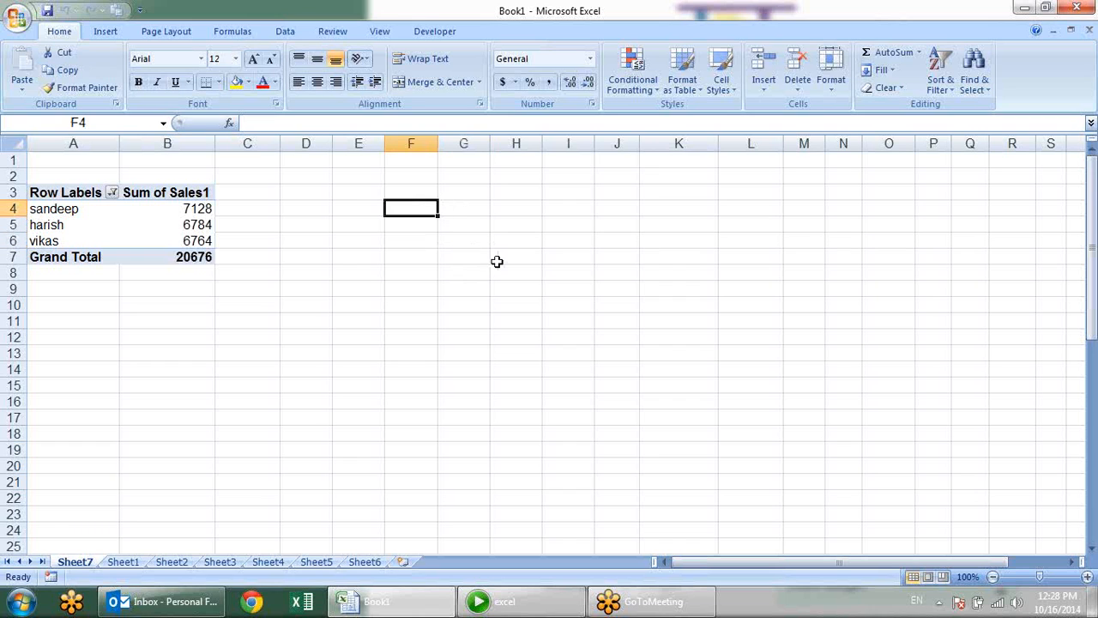
# Reselect all names in the pivot table's Row Labels filter
pyautogui.click(175, 223)
pyautogui.click(112, 192)
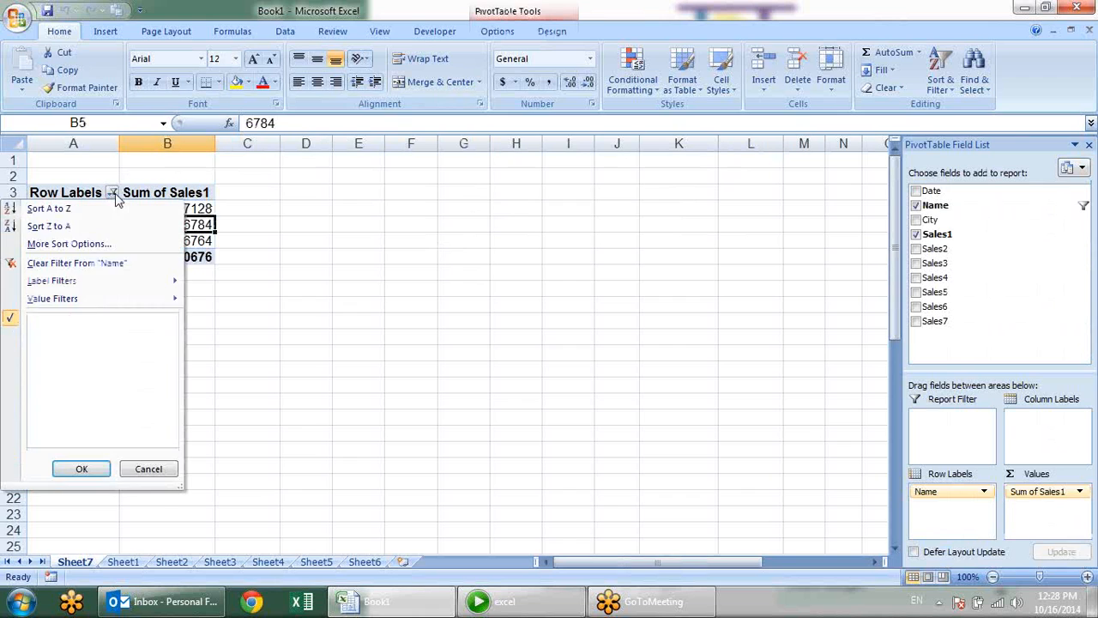
pyautogui.click(49, 319)
pyautogui.click(81, 468)
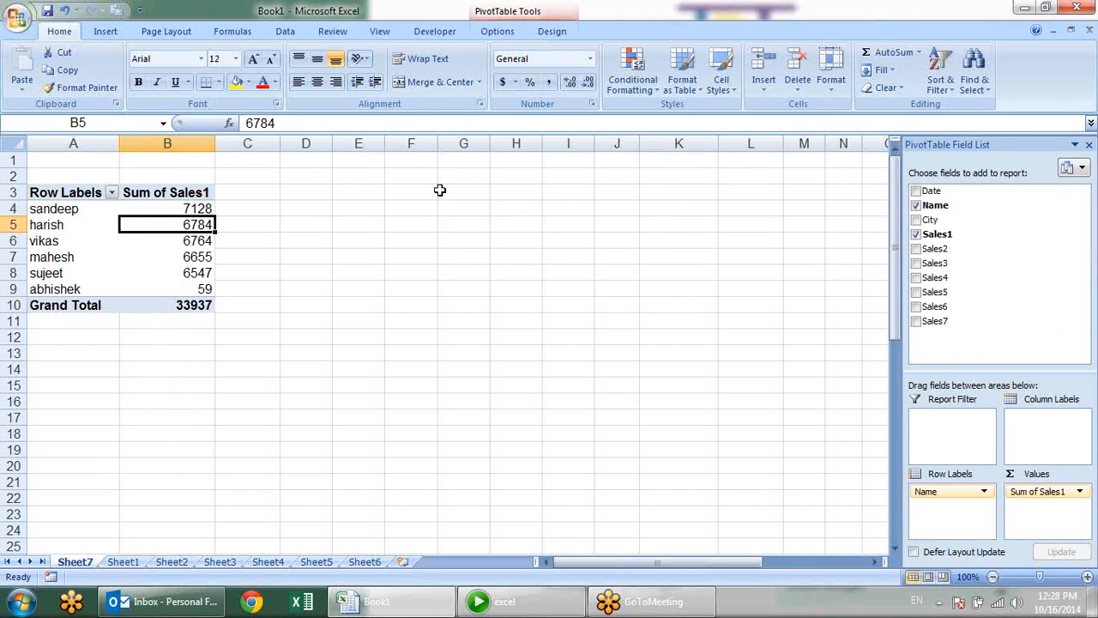
pyautogui.click(446, 224)
# List the pivot table's formulas on a new sheet and check the rows under Calculated Field and Calculated Item
pyautogui.click(57, 259)
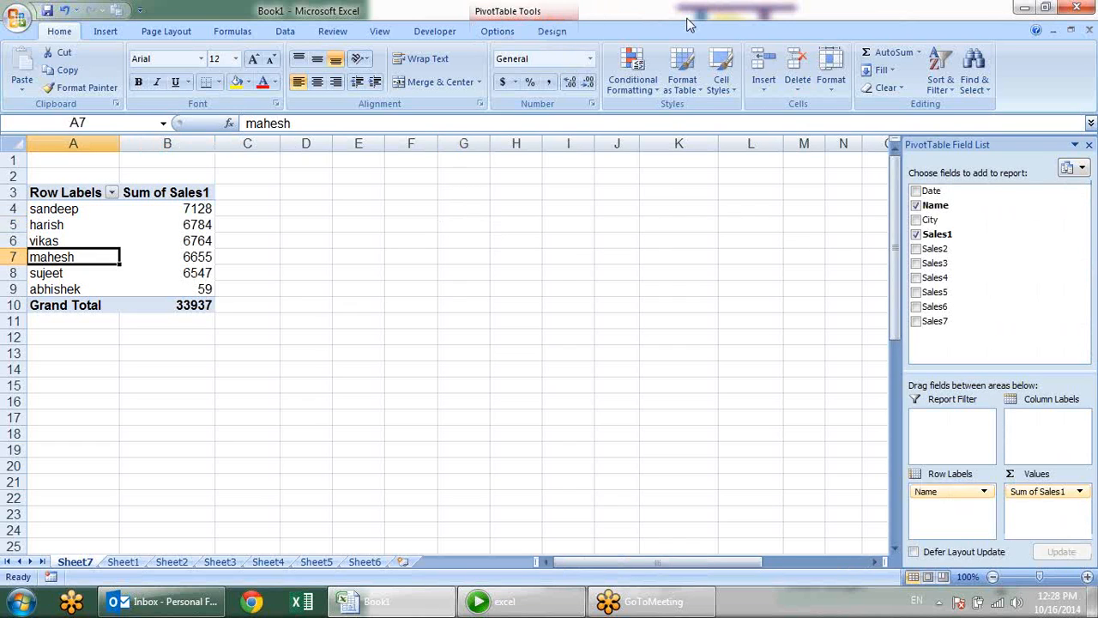
pyautogui.click(497, 32)
pyautogui.click(728, 75)
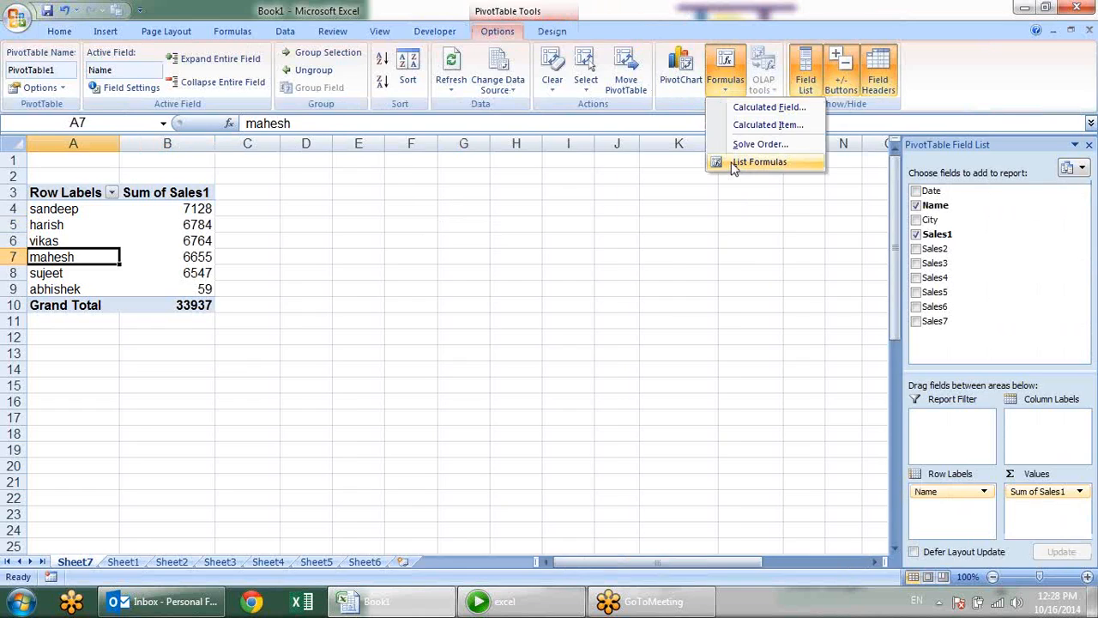
pyautogui.click(741, 157)
pyautogui.moveTo(62, 199); pyautogui.dragTo(380, 191)
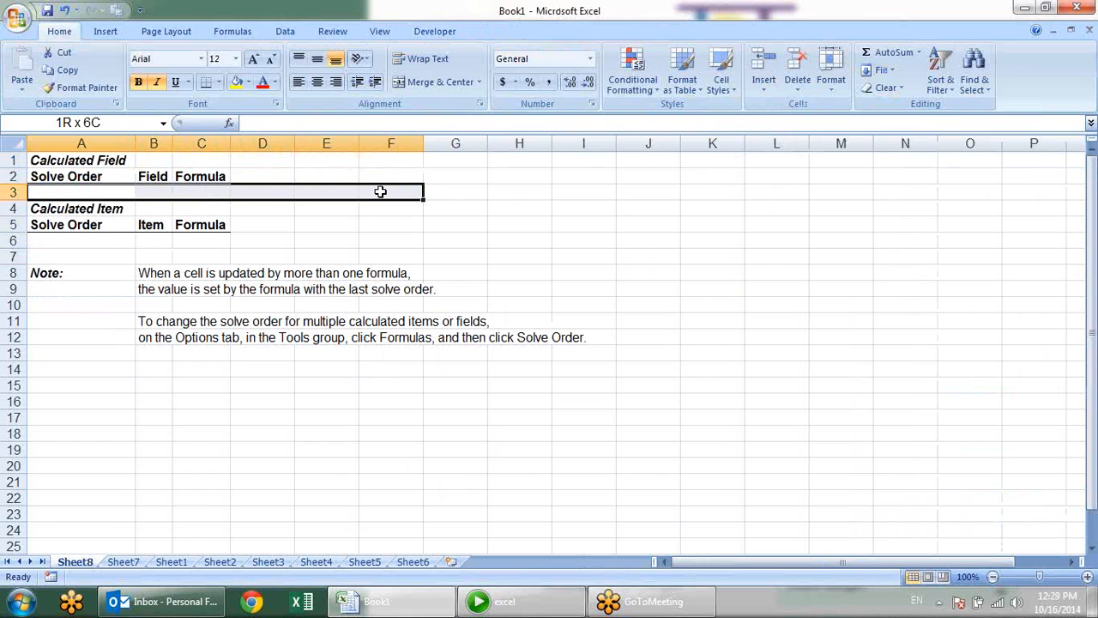
pyautogui.moveTo(380, 192); pyautogui.dragTo(380, 192)
pyautogui.moveTo(39, 239); pyautogui.dragTo(262, 240)
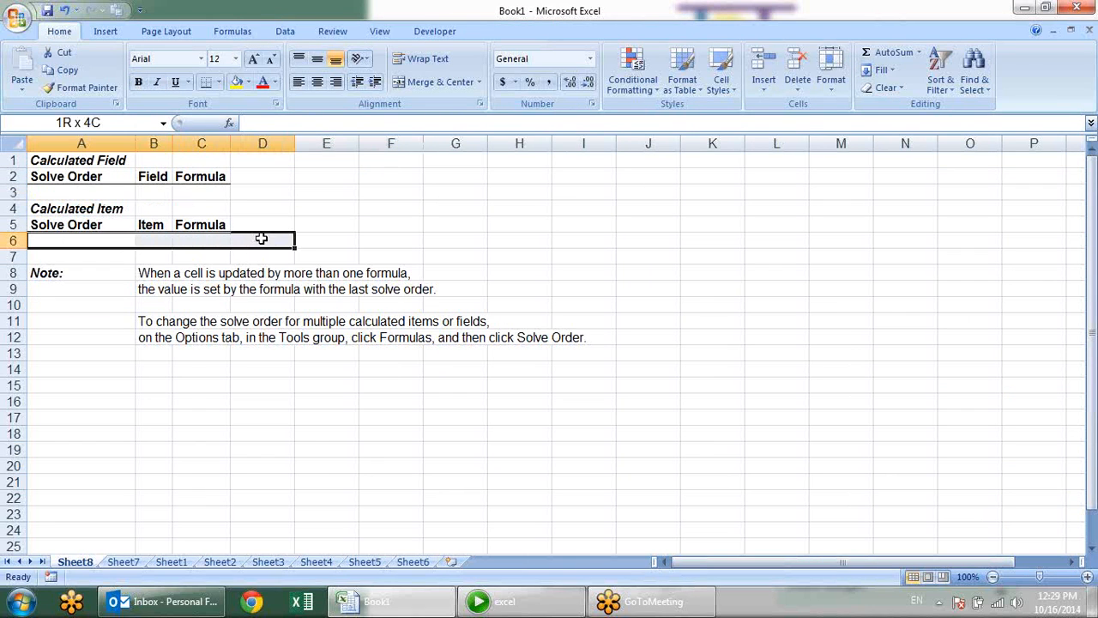
pyautogui.moveTo(262, 240); pyautogui.dragTo(292, 358)
pyautogui.click(202, 180)
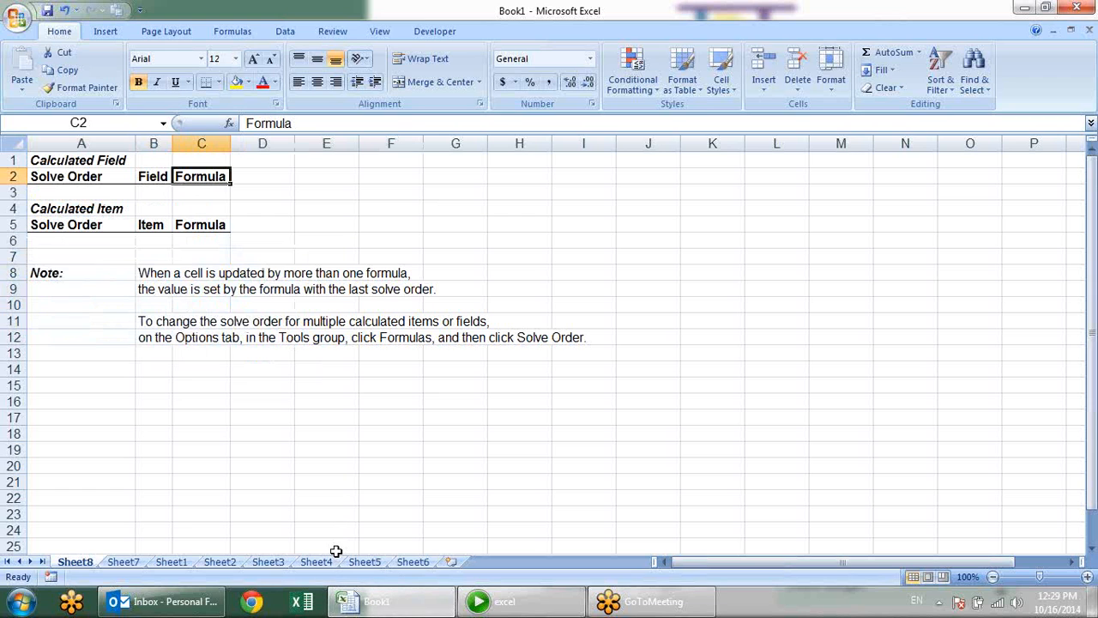
# Delete the formula list sheet, Sheet8, from the workbook
pyautogui.hotkey('alt', 'e')
pyautogui.press('l')
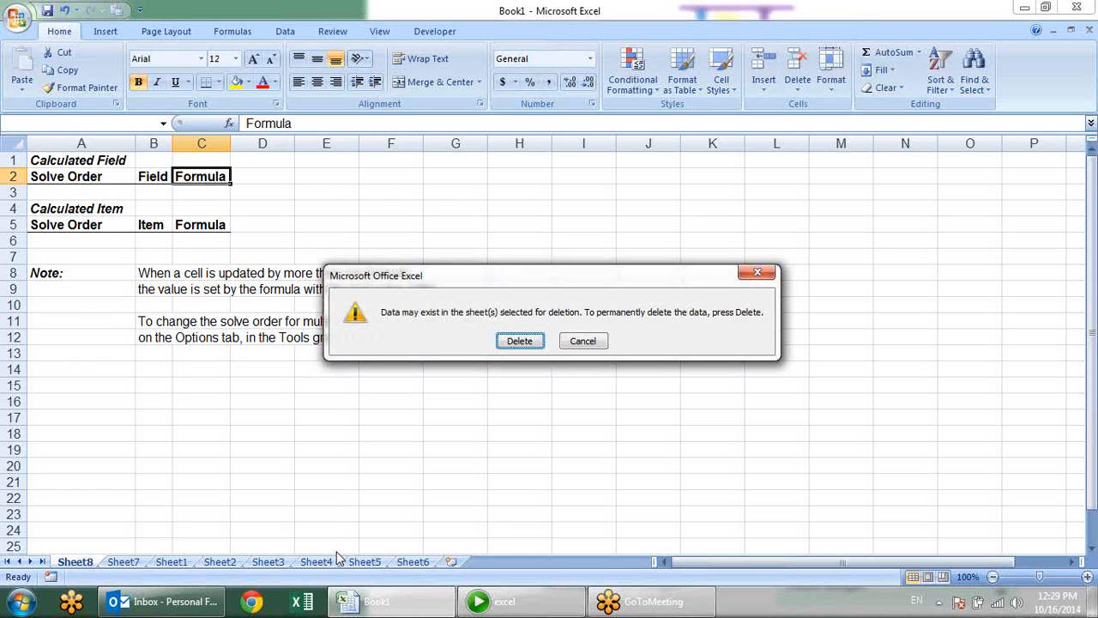
pyautogui.press('Return')
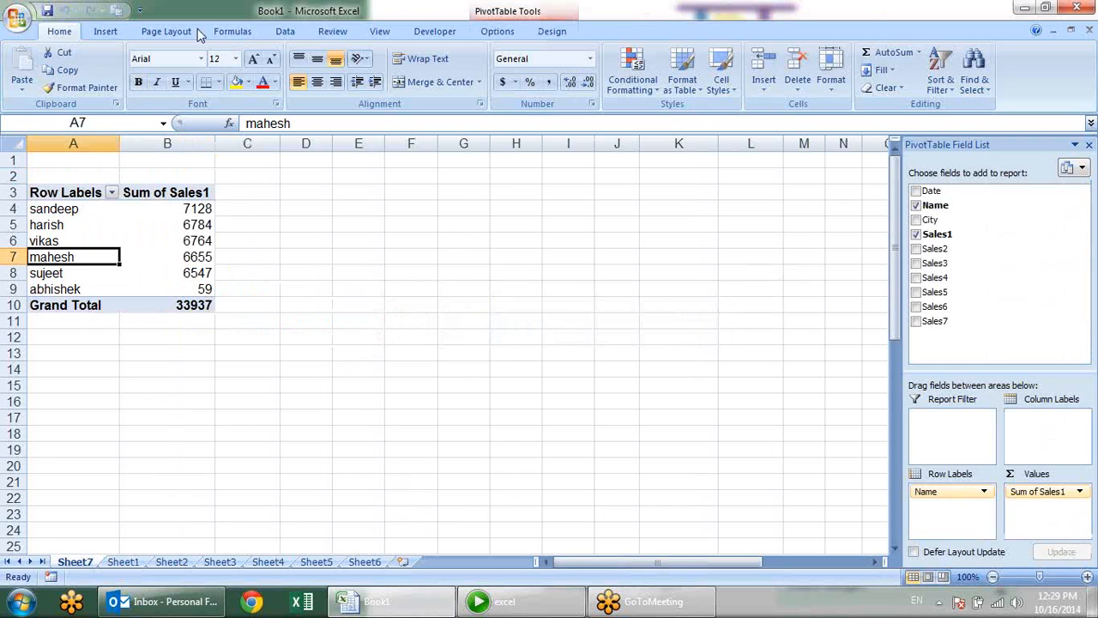
pyautogui.click(550, 31)
pyautogui.click(499, 32)
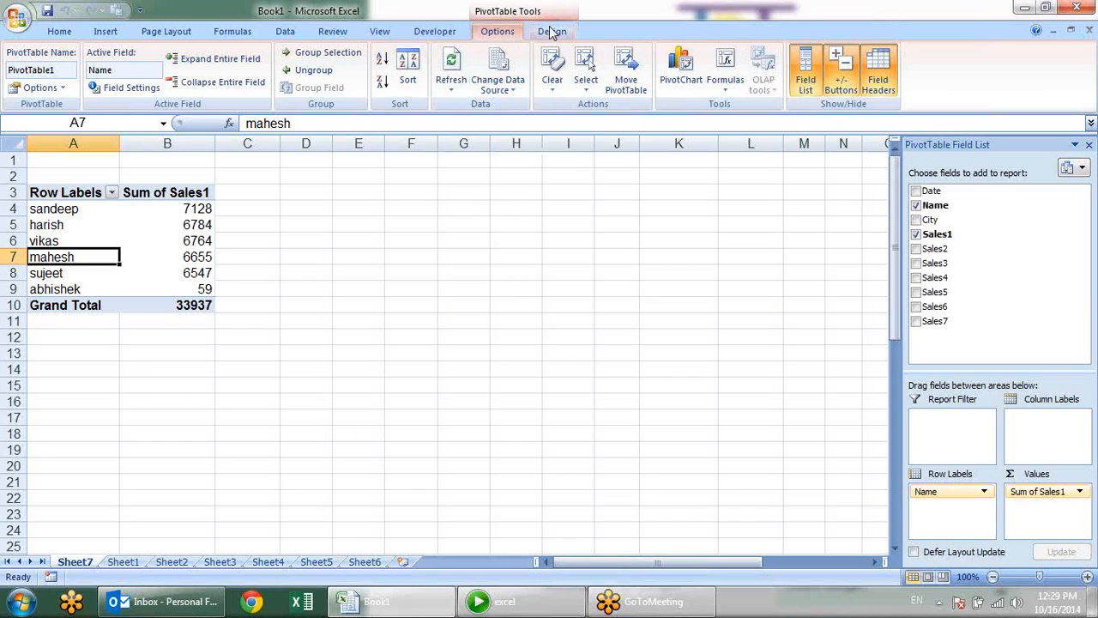
pyautogui.click(241, 260)
pyautogui.click(63, 269)
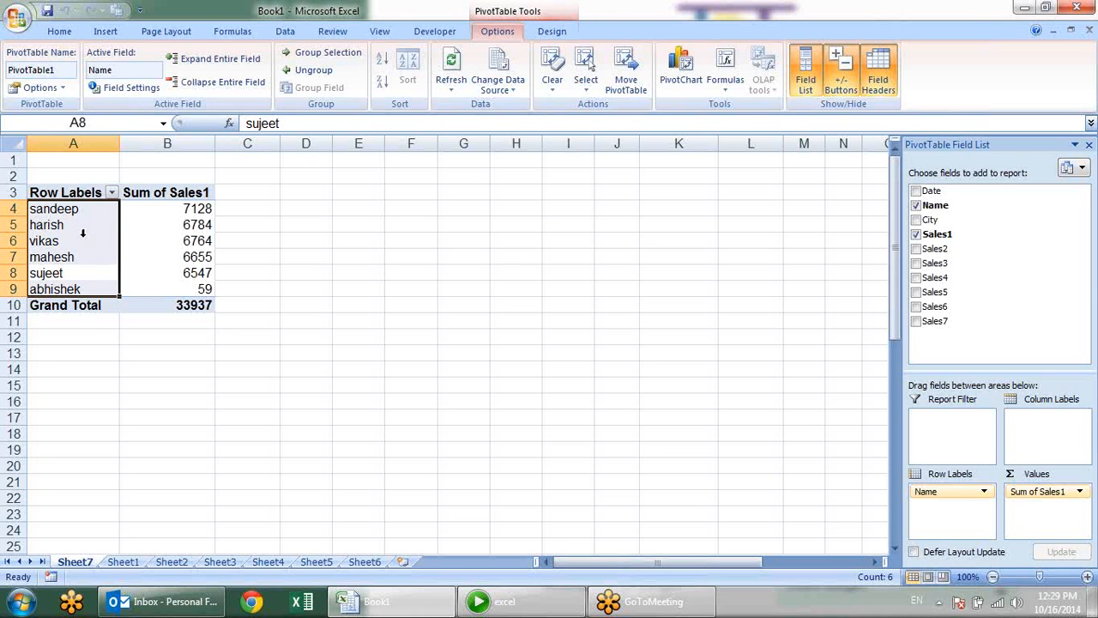
pyautogui.click(82, 233)
pyautogui.click(362, 287)
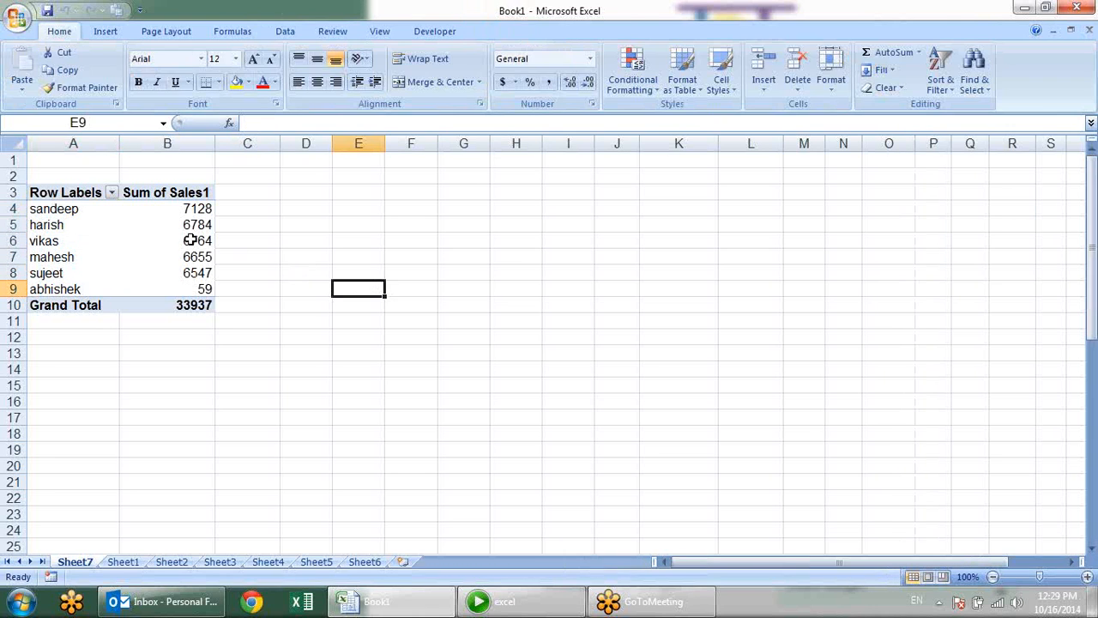
pyautogui.click(191, 240)
pyautogui.click(117, 249)
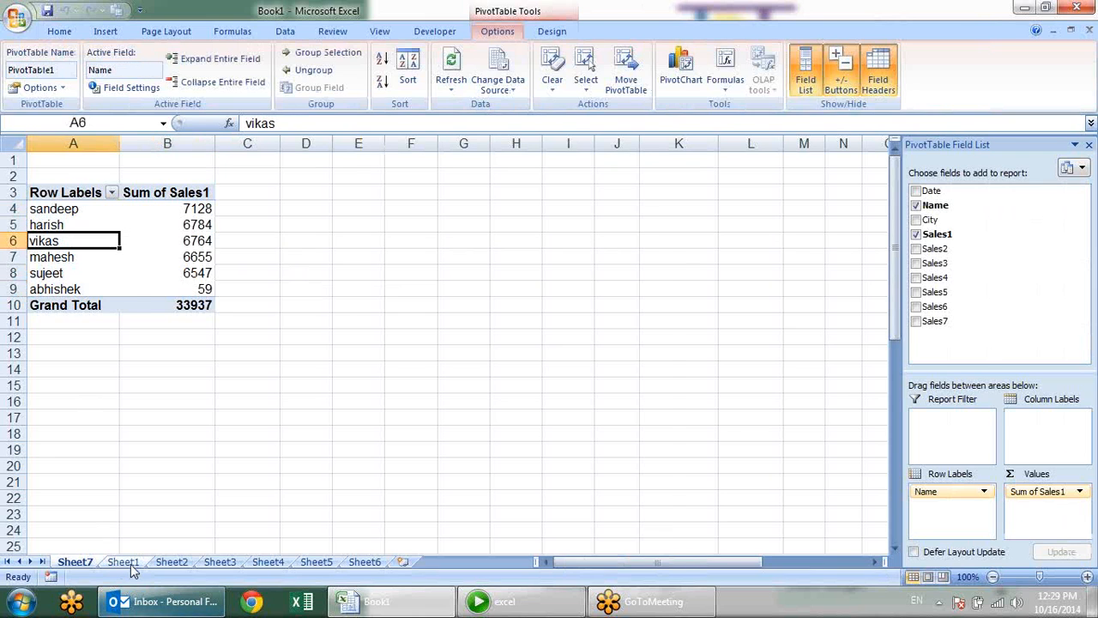
# Review the extent of the source data on Sheet1 by selecting from the Date header in A1 to the last cell
pyautogui.click(126, 562)
pyautogui.click(58, 155)
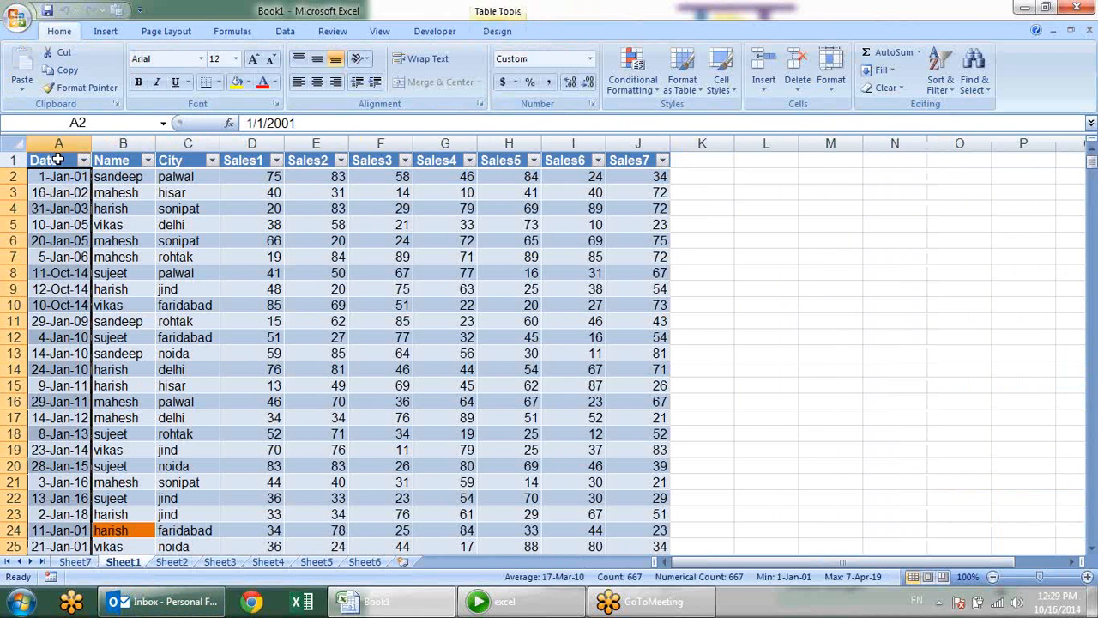
pyautogui.click(54, 161)
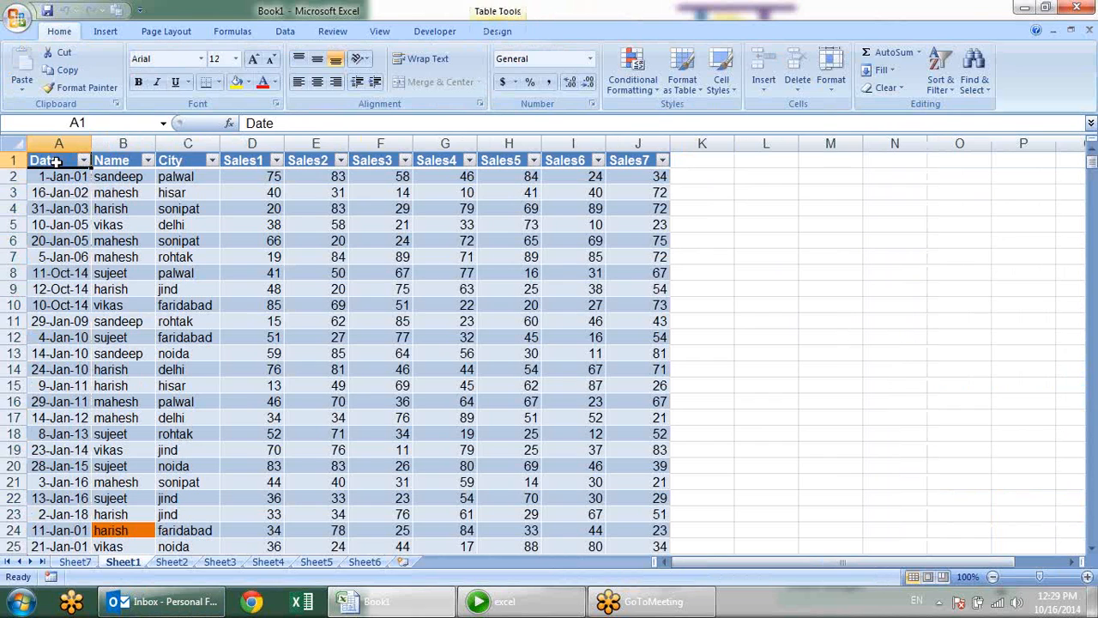
pyautogui.hotkey('ctrl', 'shift', 'End')
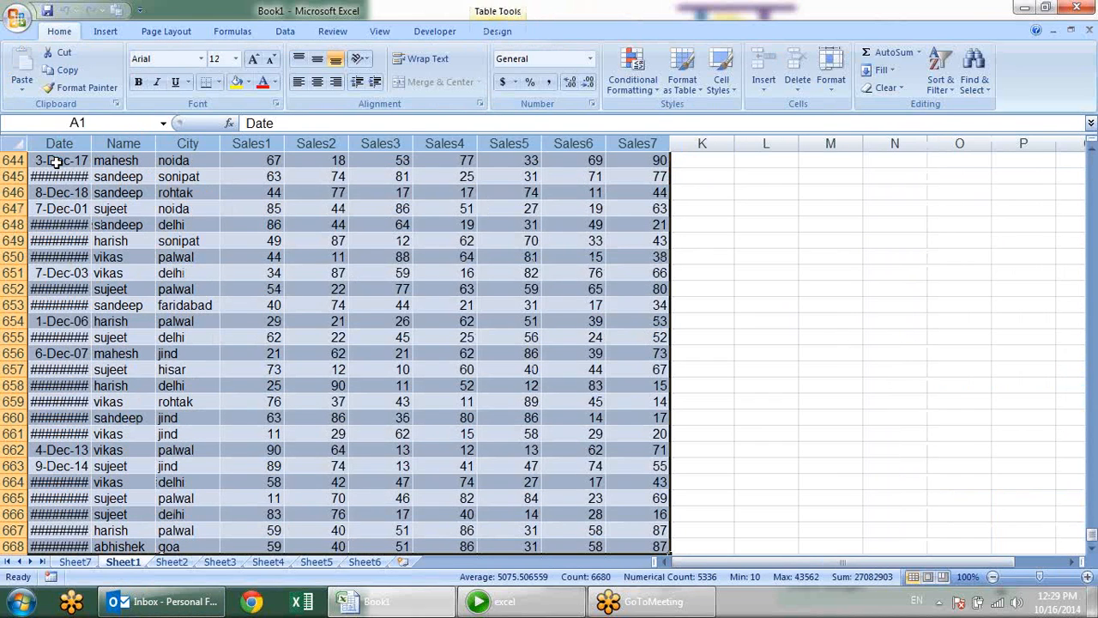
pyautogui.click(776, 300)
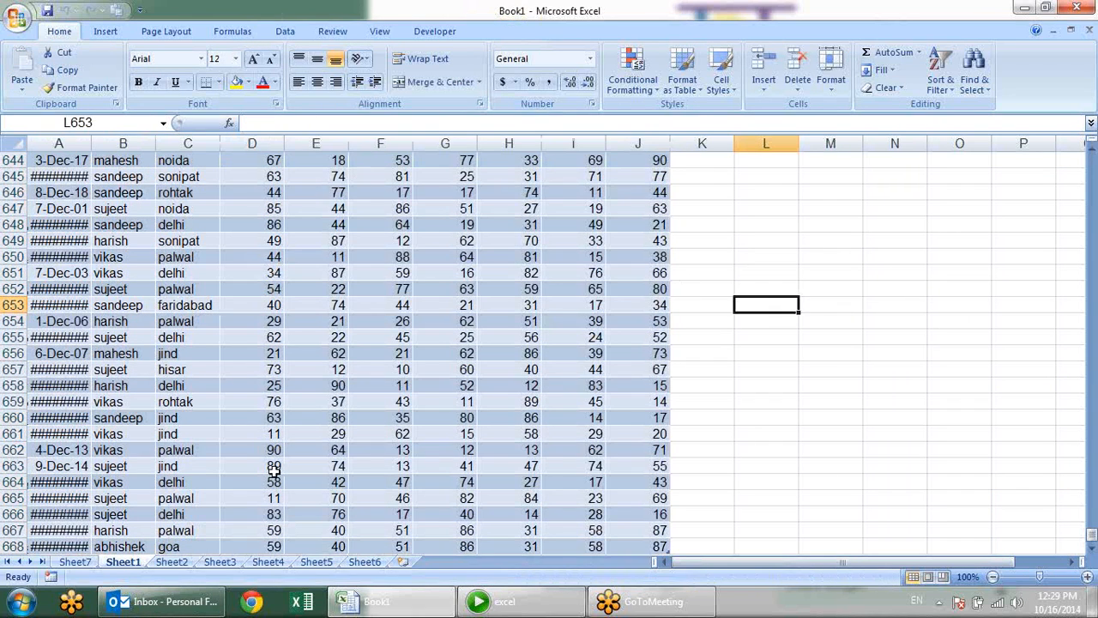
# Find the end of the Sheet1 data and go to A669, the first empty cell below the Date column
pyautogui.scroll(1, 314, 337)
pyautogui.scroll(4, 314, 337)
pyautogui.scroll(-4, 301, 311)
pyautogui.click(326, 320)
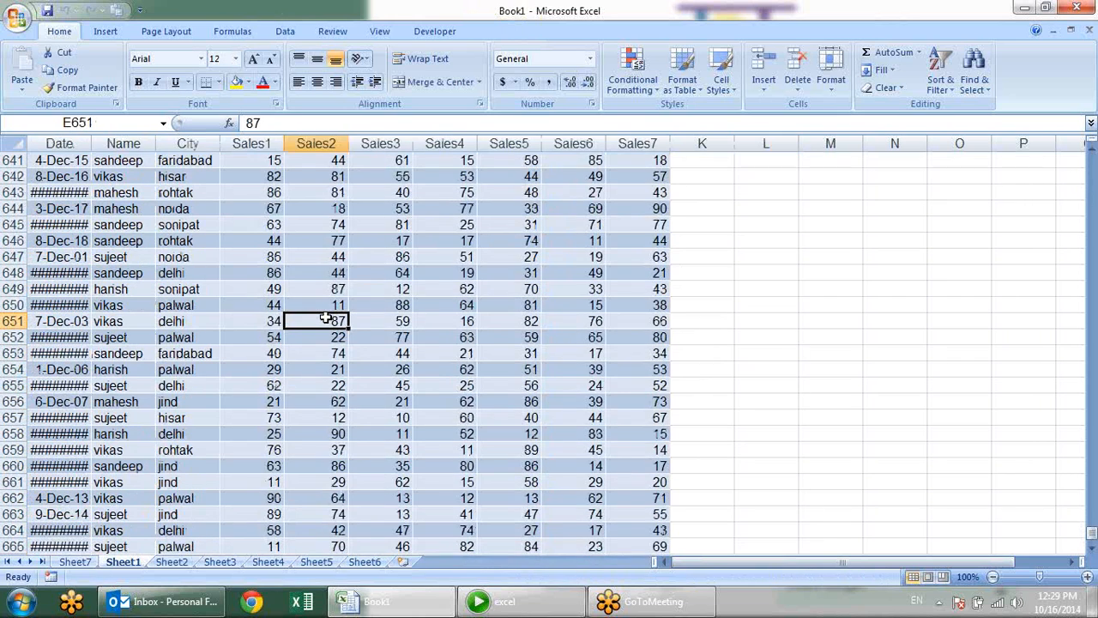
pyautogui.hotkey('ctrl', 'Down')
pyautogui.hotkey('ctrl', 'Down')
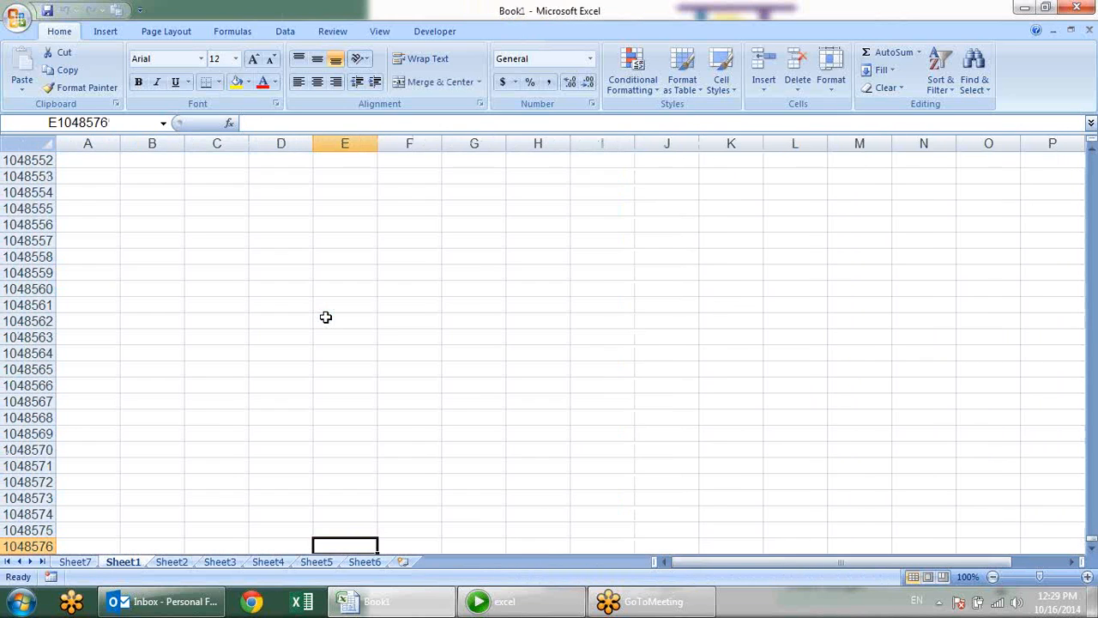
pyautogui.hotkey('ctrl', 'Up')
pyautogui.press('Down')
pyautogui.press('Left')
pyautogui.press('Left')
pyautogui.press('Left')
pyautogui.press('Left')
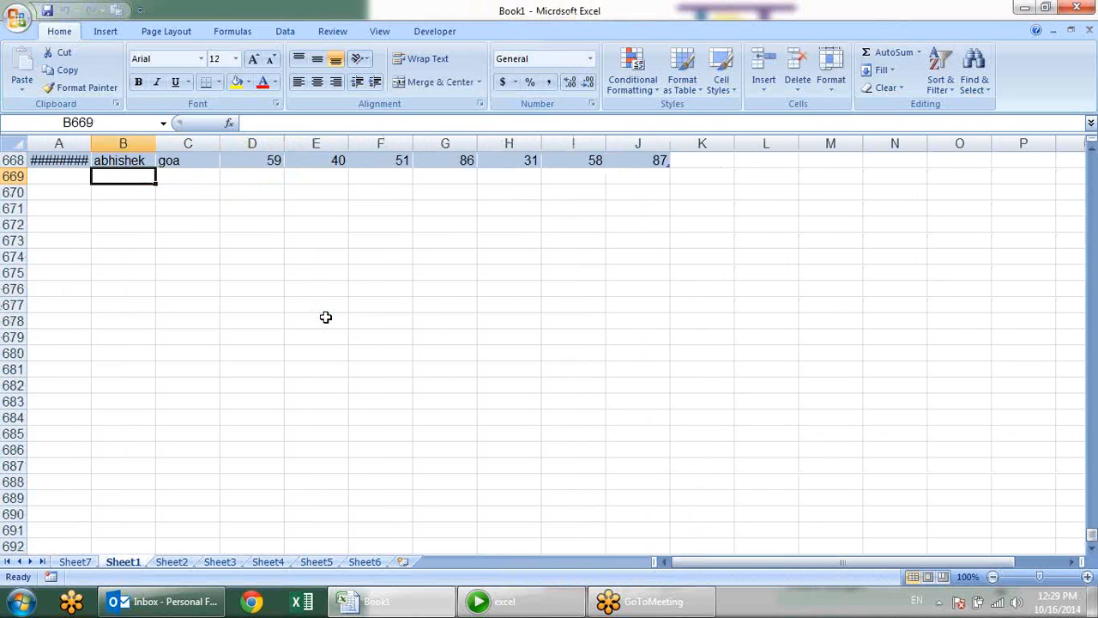
# Convert the Sheet1 data table to a normal range
pyautogui.click(434, 31)
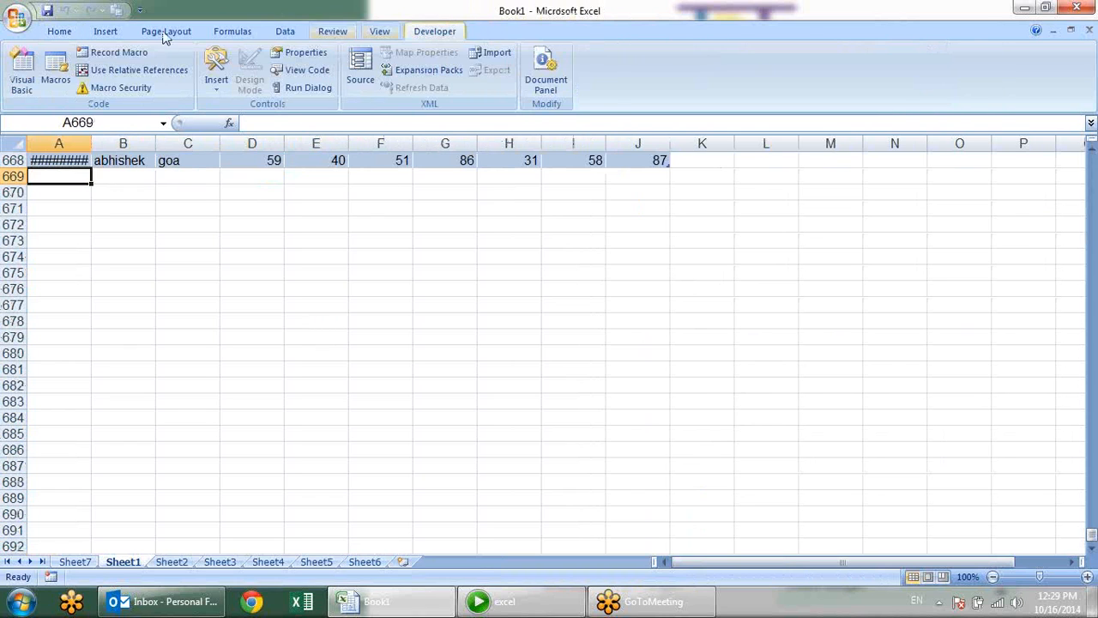
pyautogui.click(354, 161)
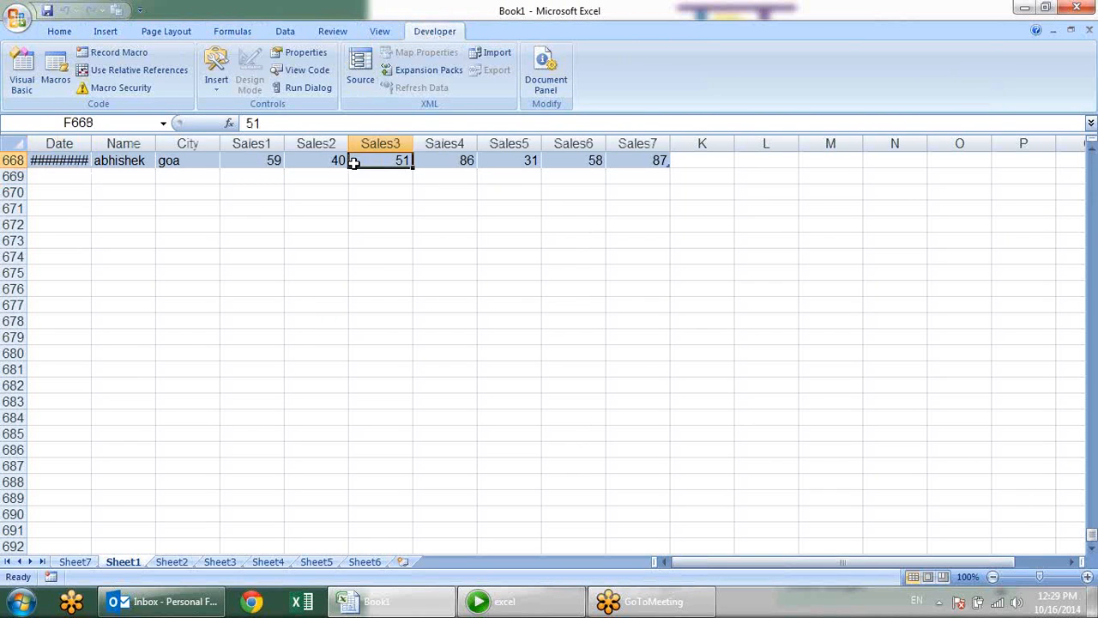
pyautogui.click(513, 32)
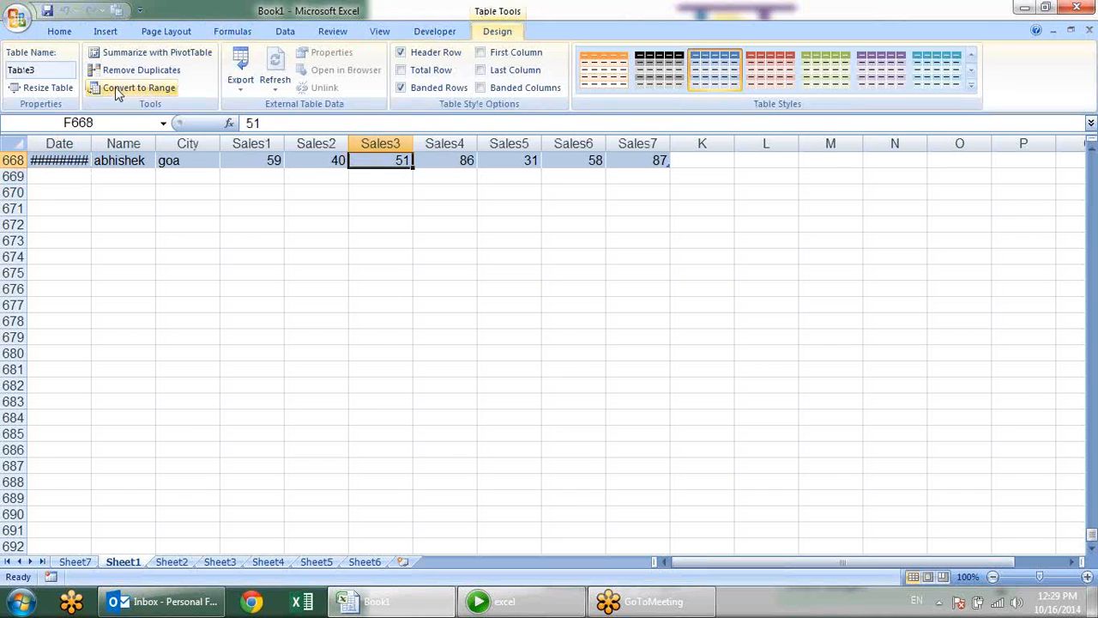
pyautogui.click(171, 91)
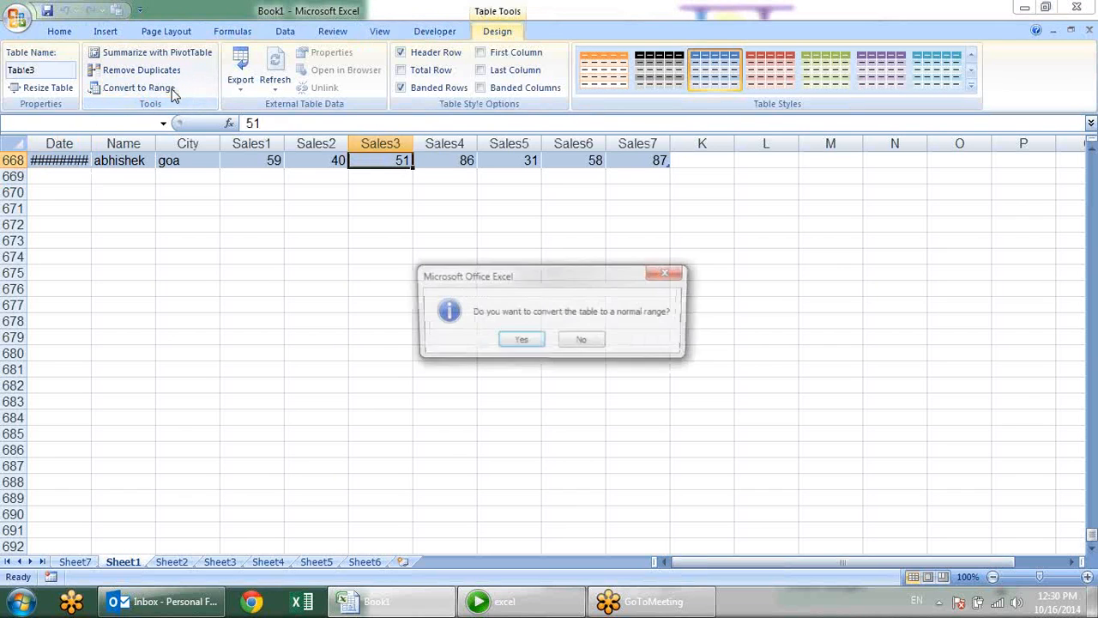
pyautogui.click(518, 341)
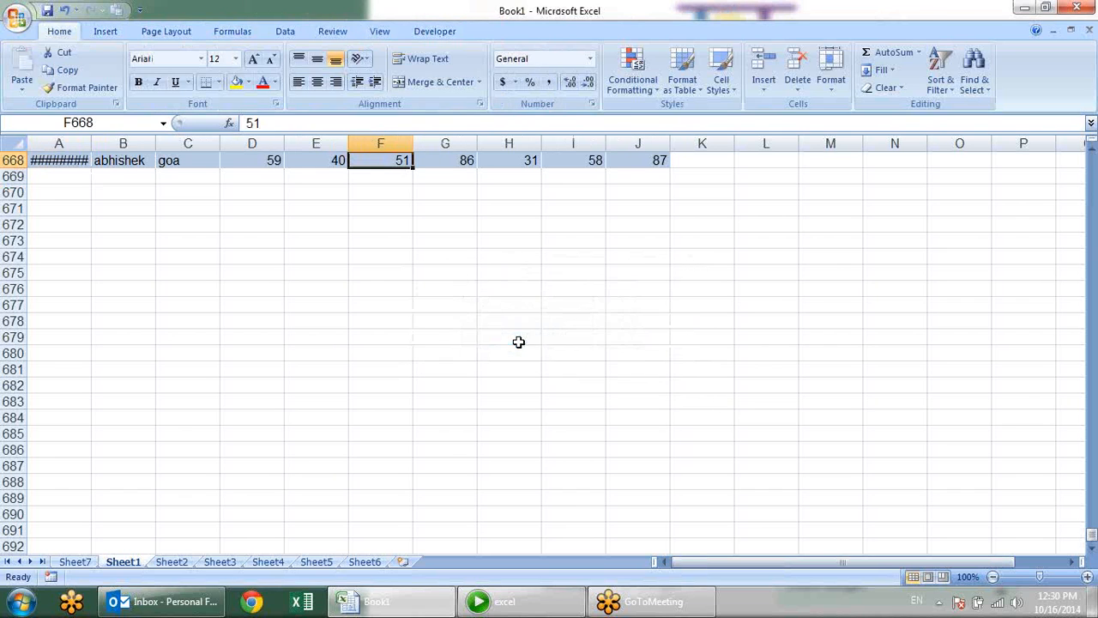
# Fill the date from A668 down into A669 and widen column A to fit the dates
pyautogui.click(78, 170)
pyautogui.hotkey('ctrl', 'd')
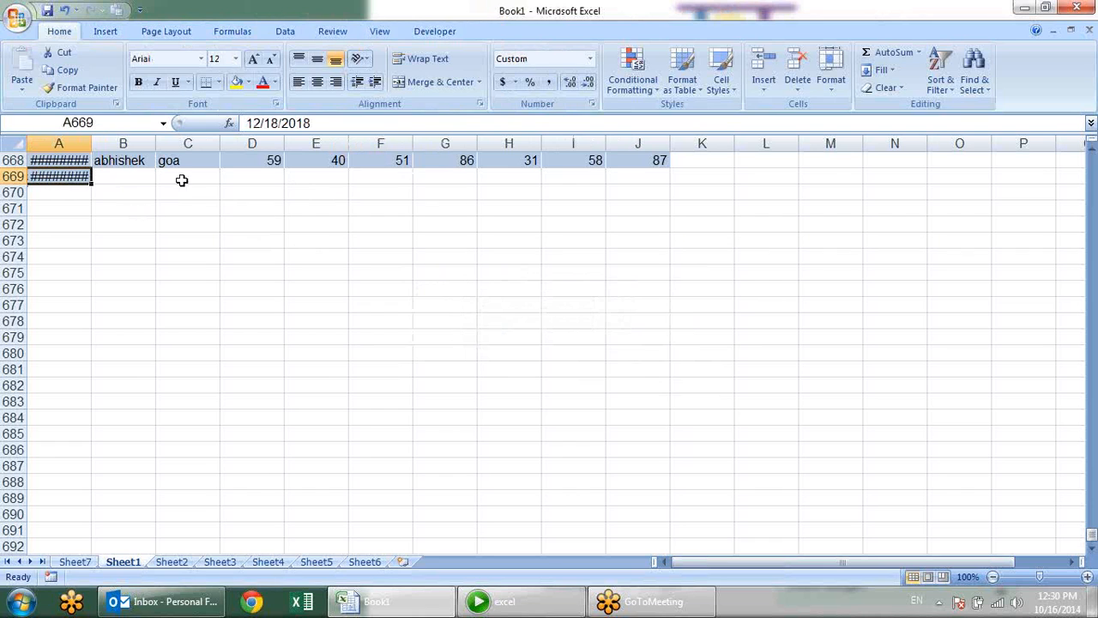
pyautogui.moveTo(91, 142); pyautogui.dragTo(110, 142)
# Enter a new person's name in B669 and the city madurai in C669
pyautogui.click(144, 175)
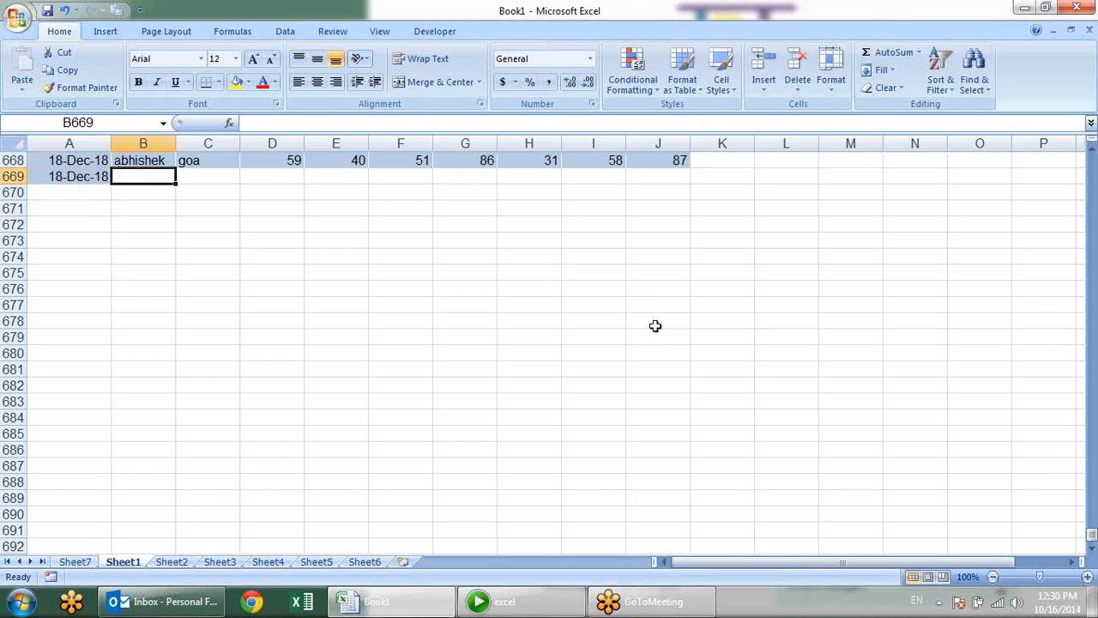
pyautogui.write('Vishvajit')
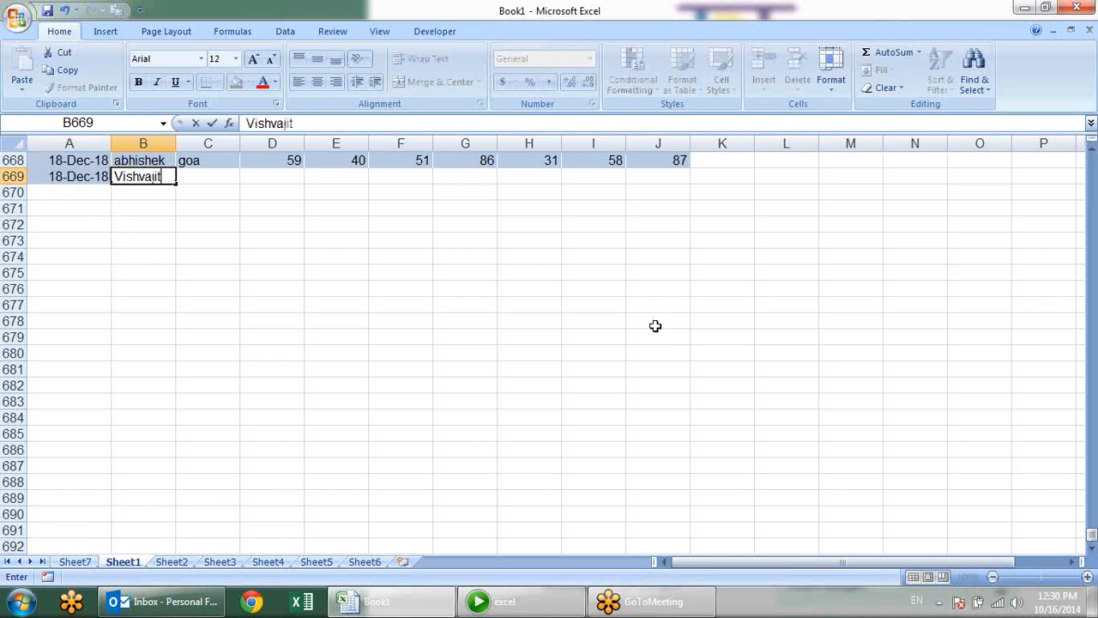
pyautogui.press('Tab')
pyautogui.write('madu')
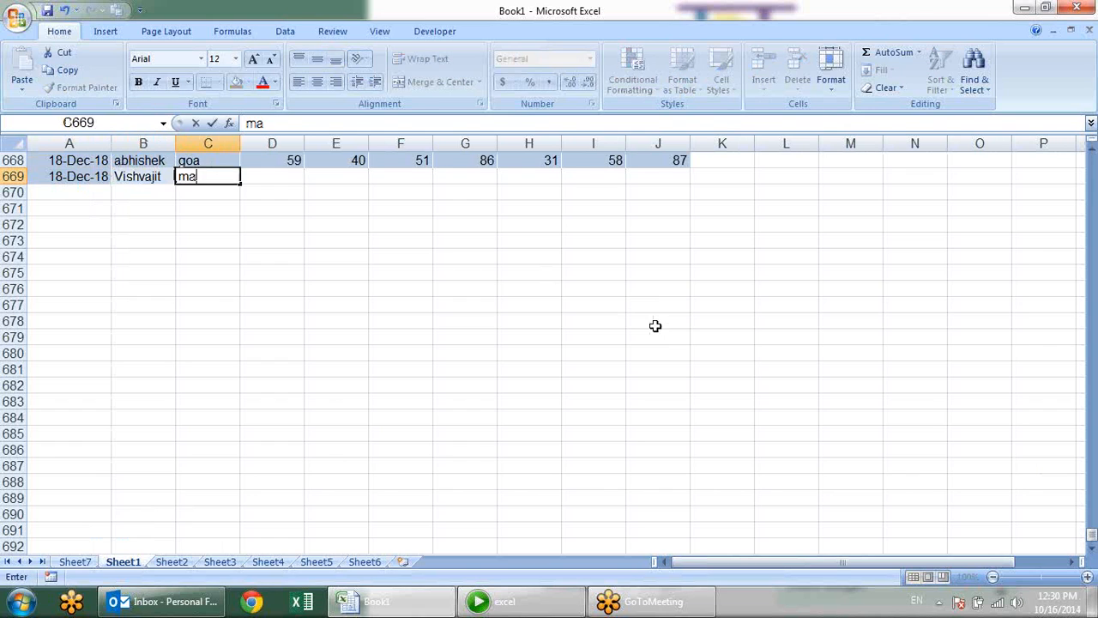
pyautogui.press('Tab')
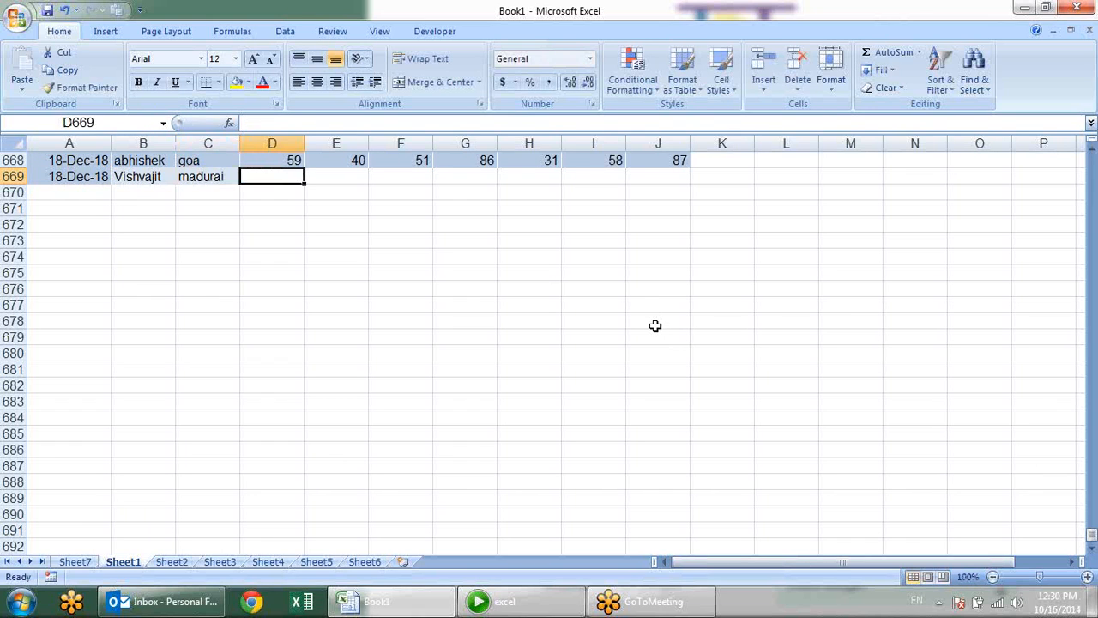
# Fill the Sales1 to Sales7 values from row 668 down into D669:J669
pyautogui.hotkey('shift', 'Right')
pyautogui.hotkey('shift', 'Right')
pyautogui.hotkey('shift', 'Right')
pyautogui.hotkey('shift', 'Right')
pyautogui.hotkey('shift', 'Right')
pyautogui.hotkey('shift', 'Right')
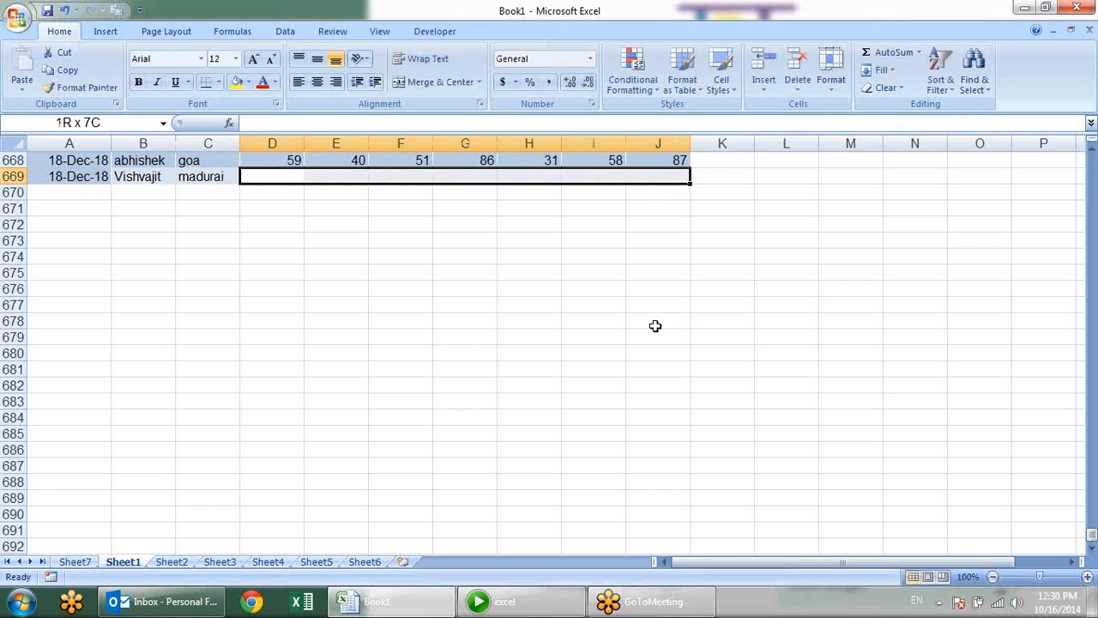
pyautogui.hotkey('ctrl', 'd')
pyautogui.click(655, 326)
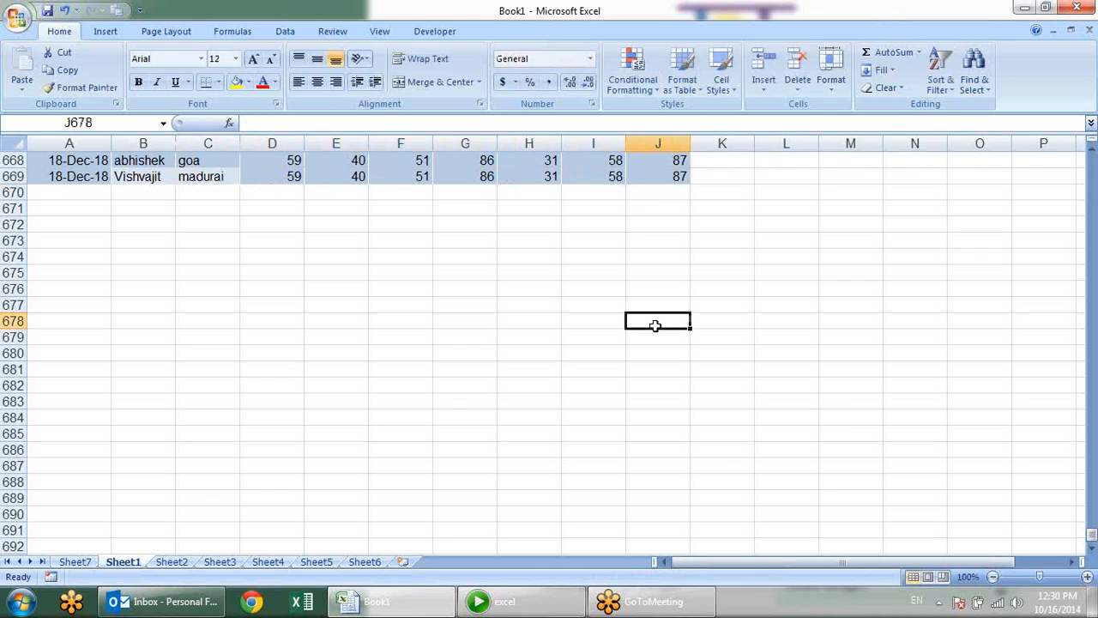
# Try to refresh the pivot table on Sheet7
pyautogui.click(75, 561)
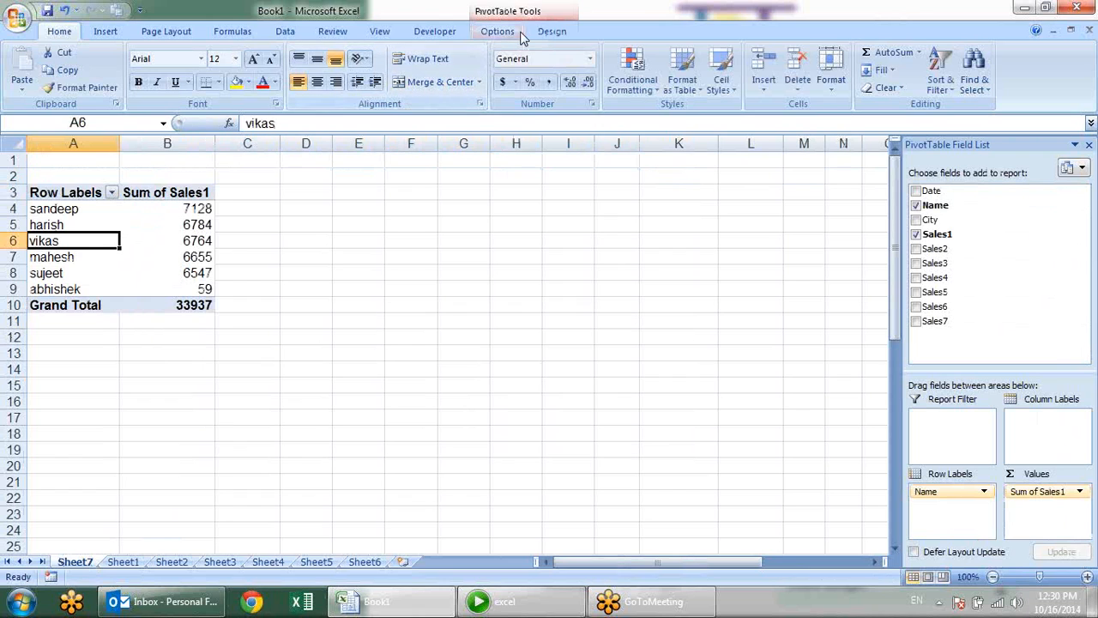
pyautogui.click(494, 34)
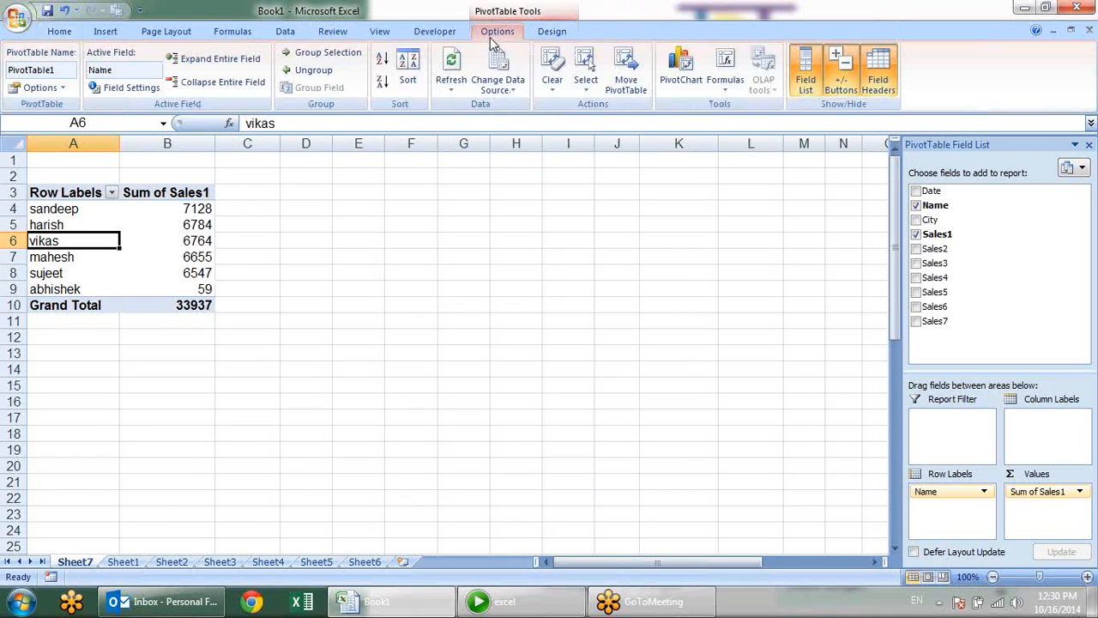
pyautogui.click(450, 63)
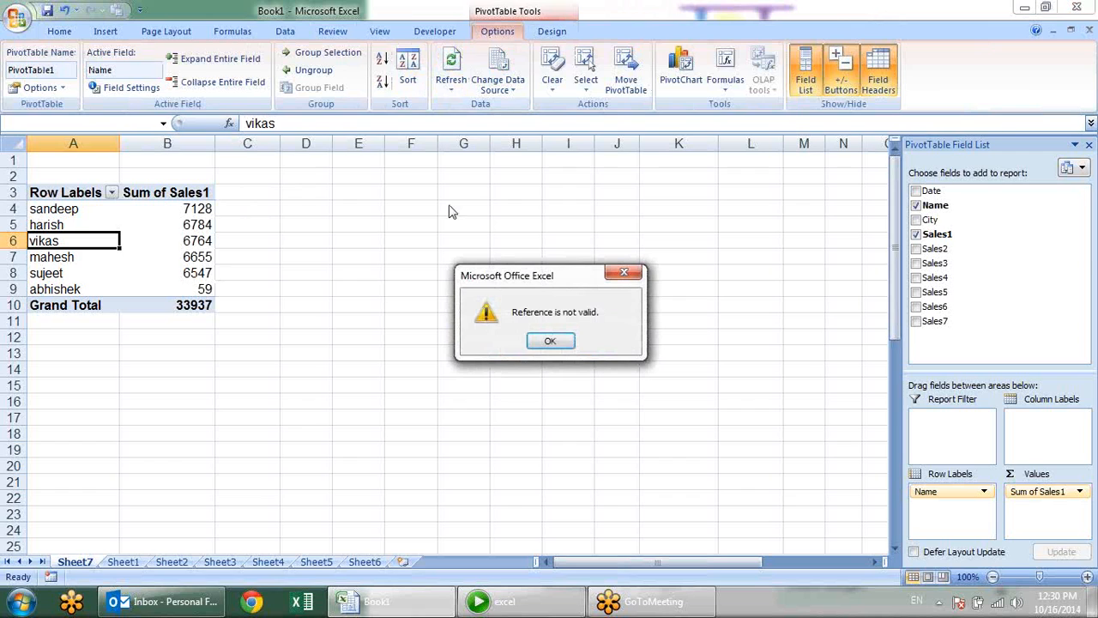
pyautogui.click(542, 341)
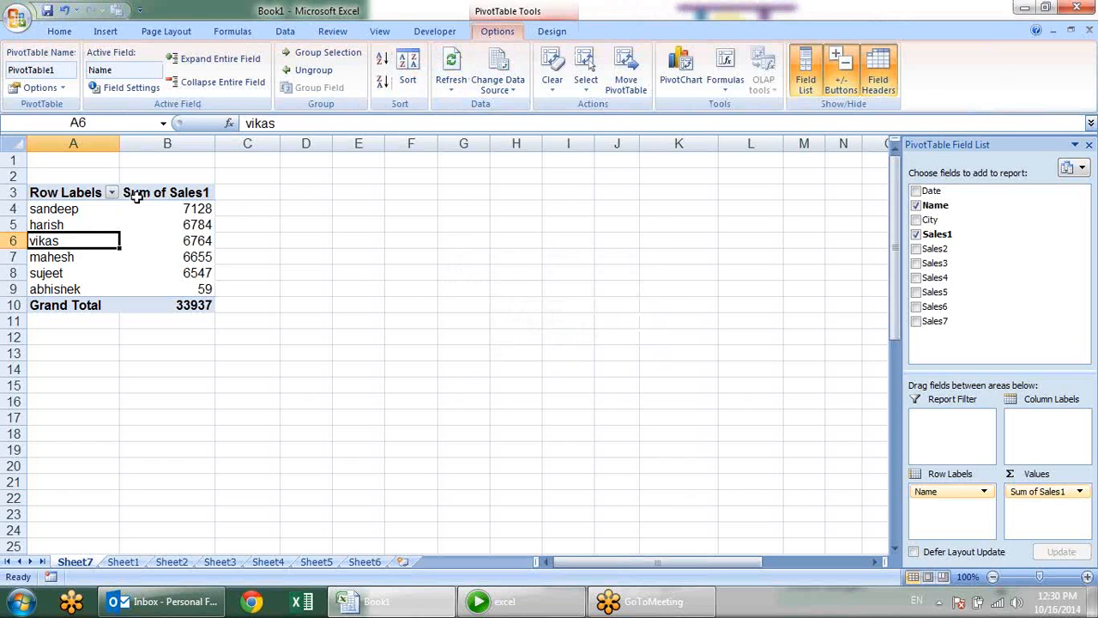
# Change the pivot table's data source to Sheet1!$A$1:$J$669 and select its row labels
pyautogui.click(501, 64)
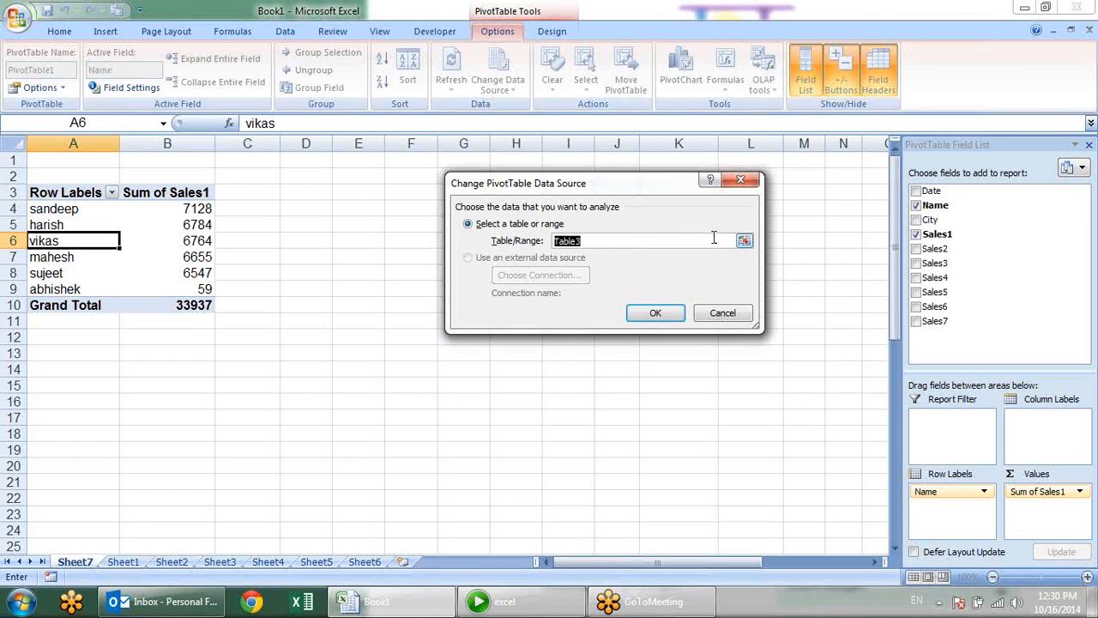
pyautogui.click(744, 243)
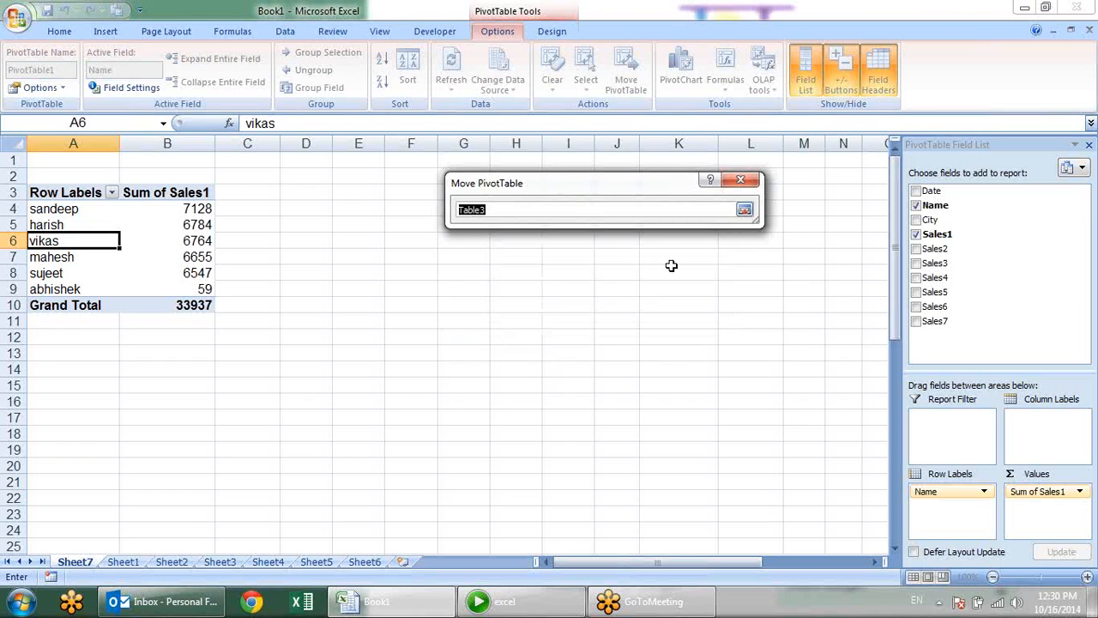
pyautogui.click(744, 212)
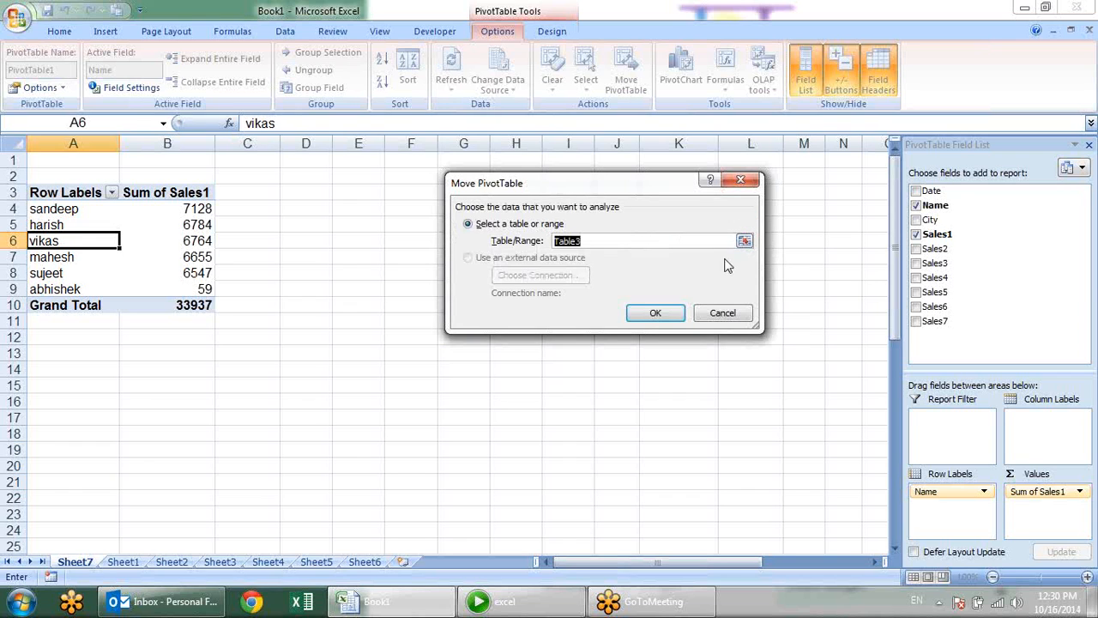
pyautogui.click(743, 215)
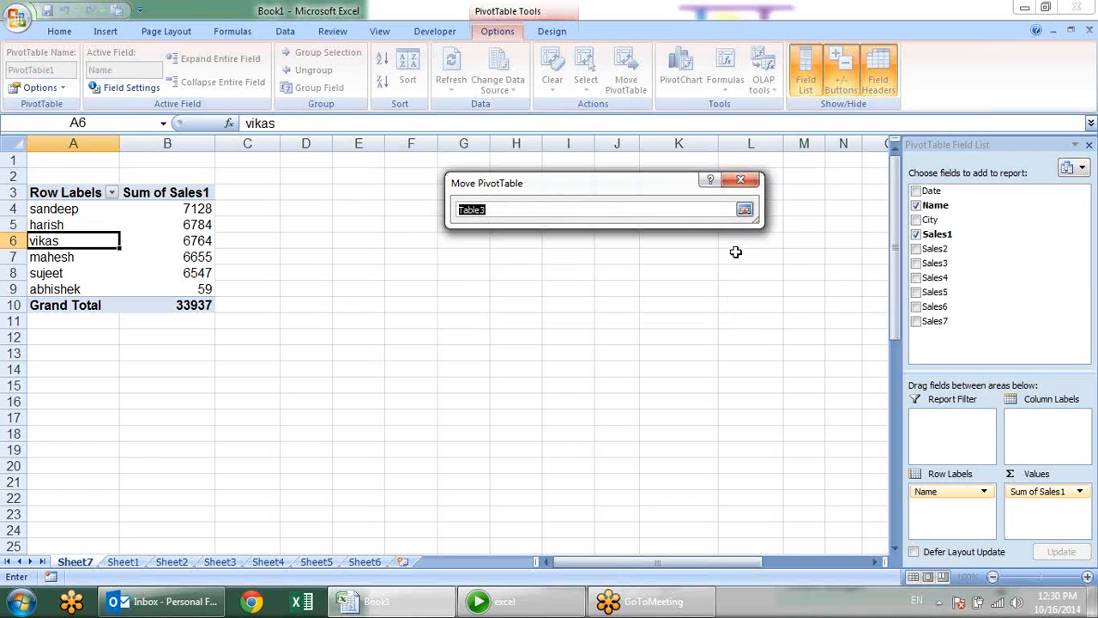
pyautogui.click(122, 561)
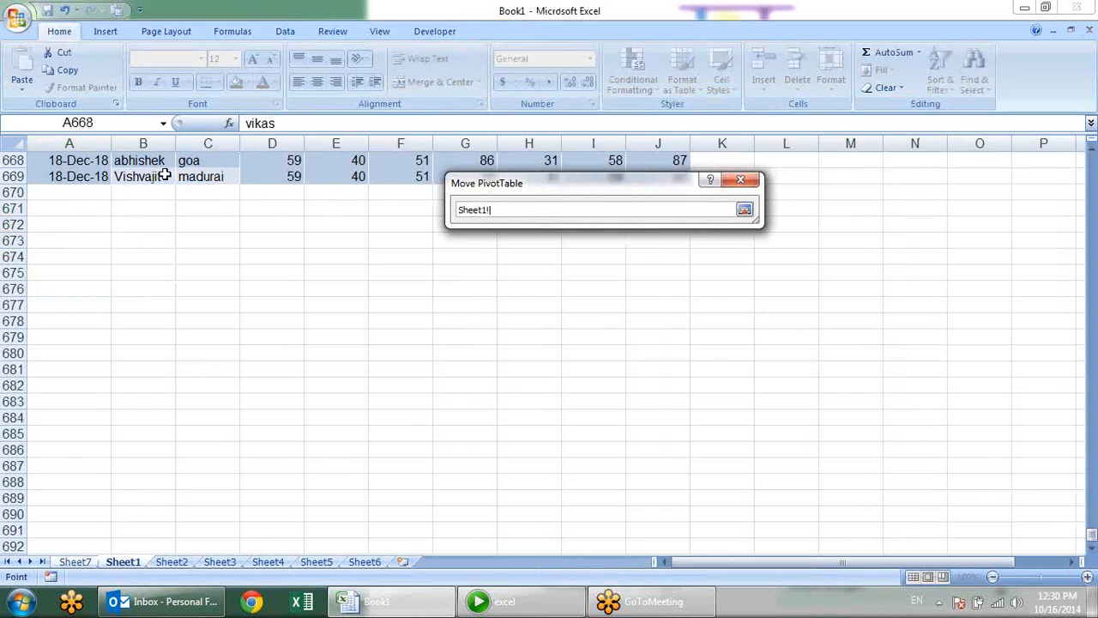
pyautogui.moveTo(663, 189); pyautogui.dragTo(644, 349)
pyautogui.moveTo(678, 177); pyautogui.dragTo(41, 162)
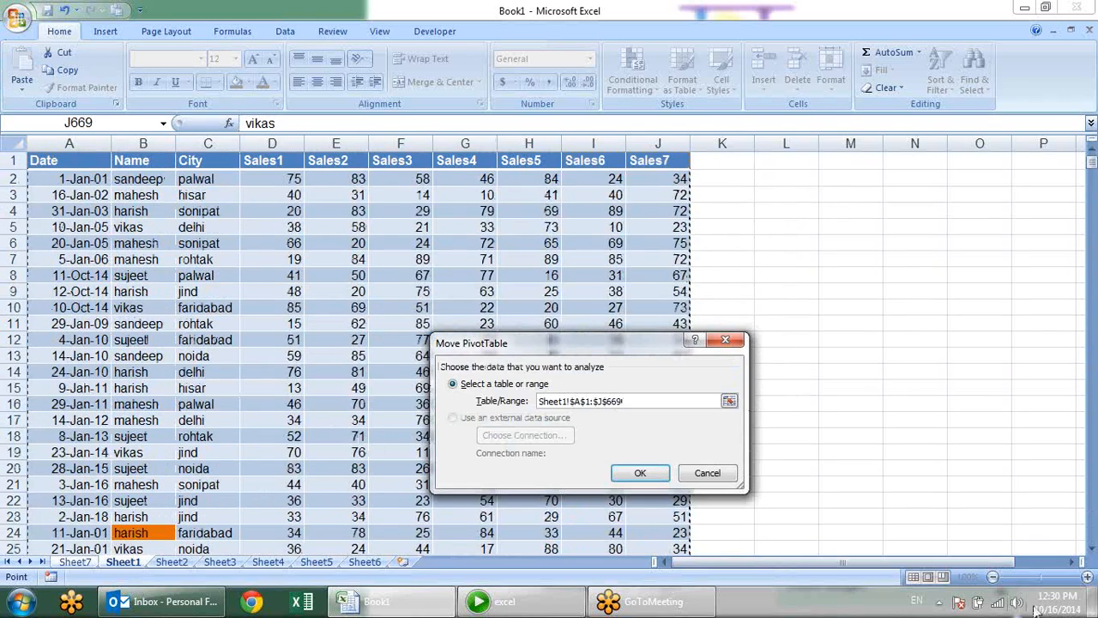
pyautogui.click(640, 472)
pyautogui.click(127, 300)
pyautogui.click(83, 248)
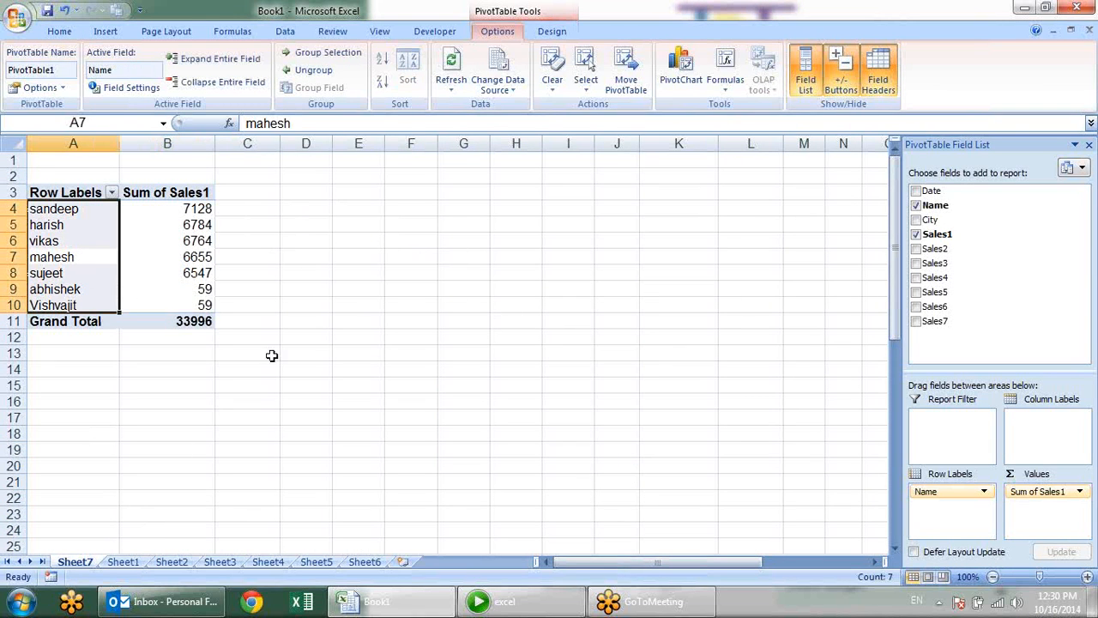
# Review the pivot table's data source range again and accept it as it is
pyautogui.click(504, 70)
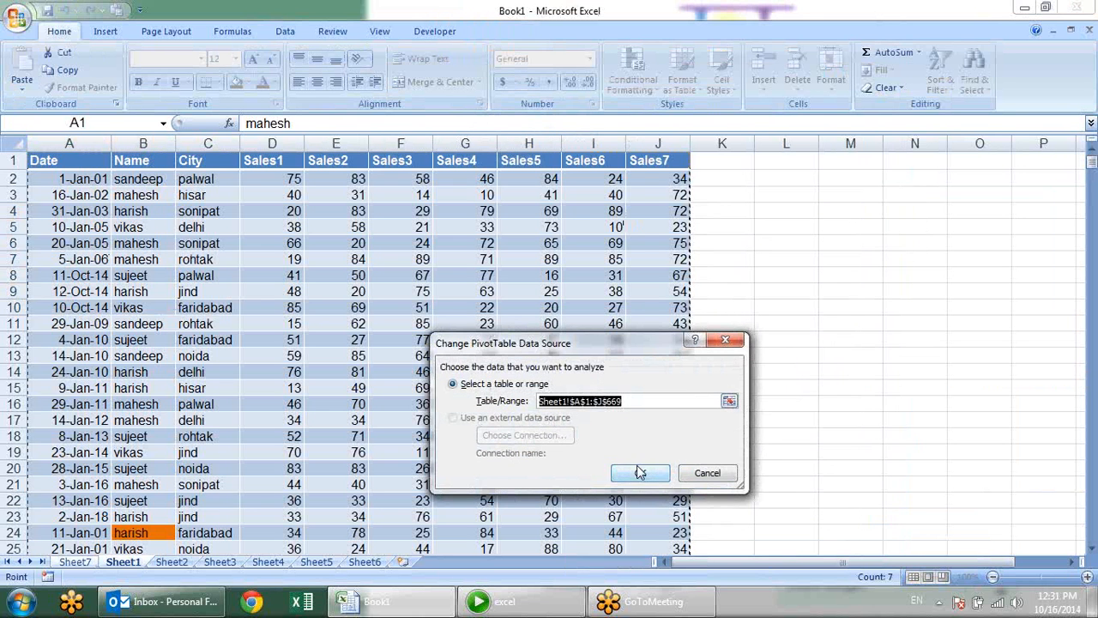
pyautogui.click(729, 401)
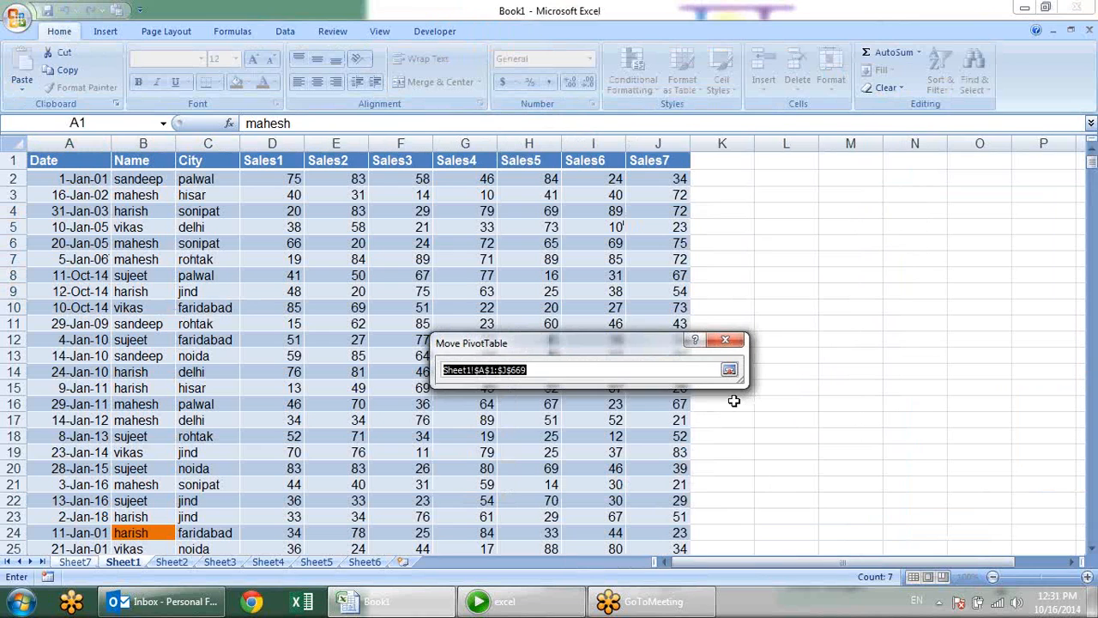
pyautogui.press('Return')
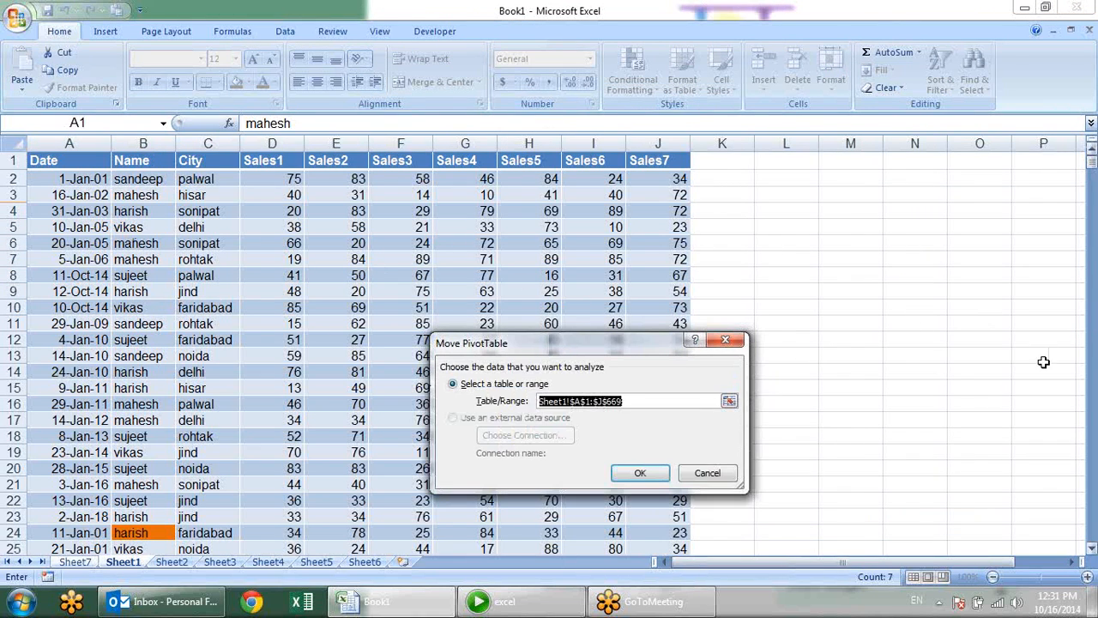
pyautogui.press('Return')
pyautogui.click(218, 463)
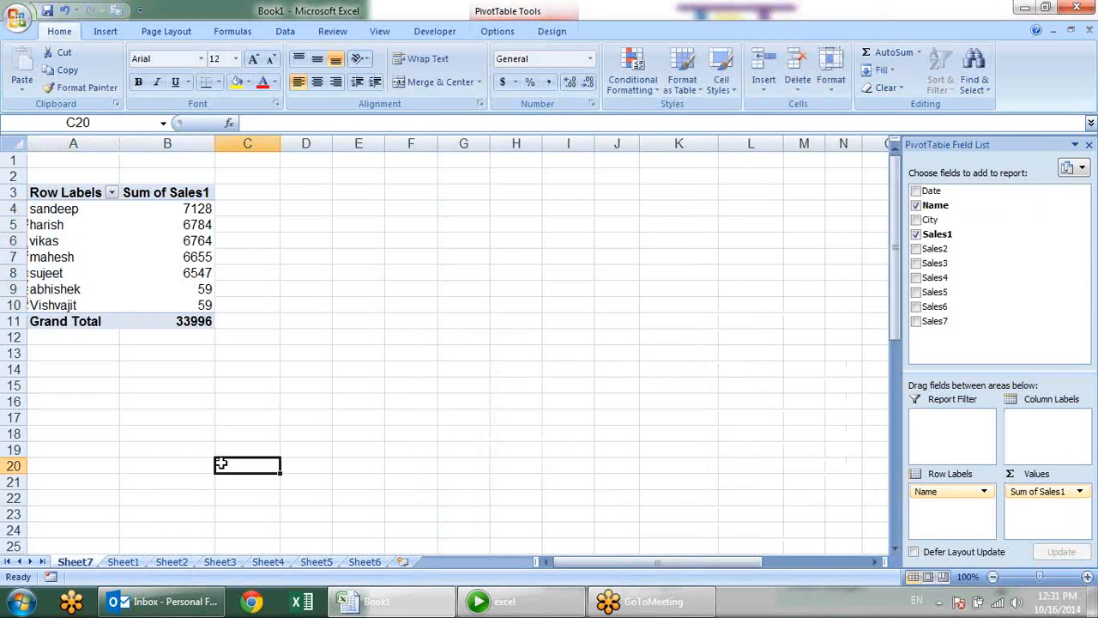
# Format the Sheet1 data range $A$1:$J$669 as a table with headers, using a light blue style from the Light group
pyautogui.click(128, 564)
pyautogui.click(261, 322)
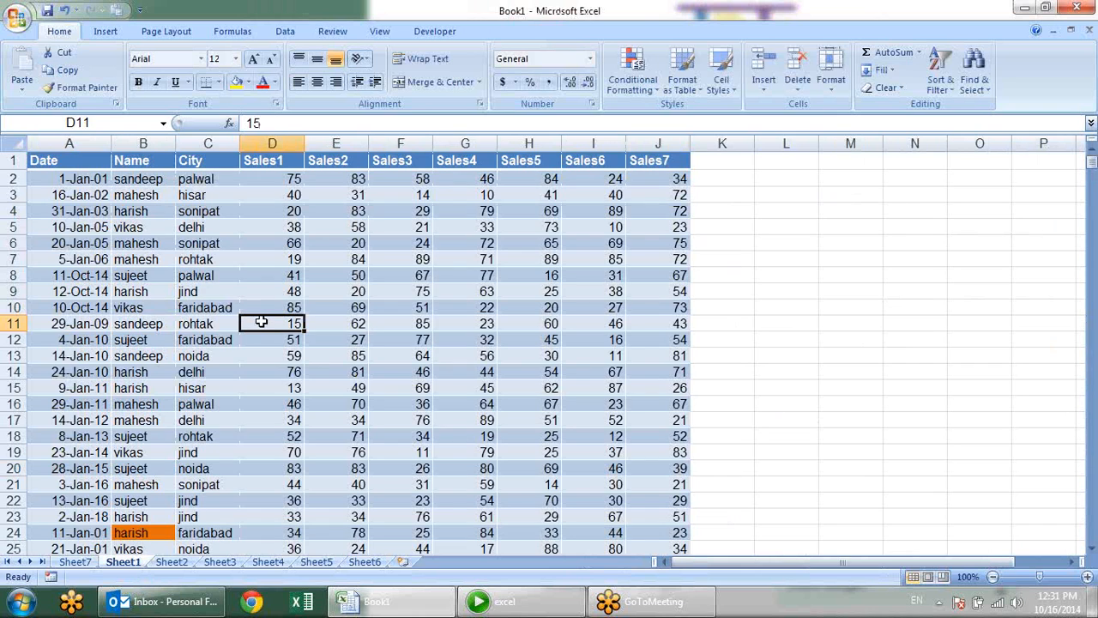
pyautogui.scroll(-4, 176, 257)
pyautogui.scroll(4, 129, 206)
pyautogui.click(105, 223)
pyautogui.hotkey('ctrl', 'a')
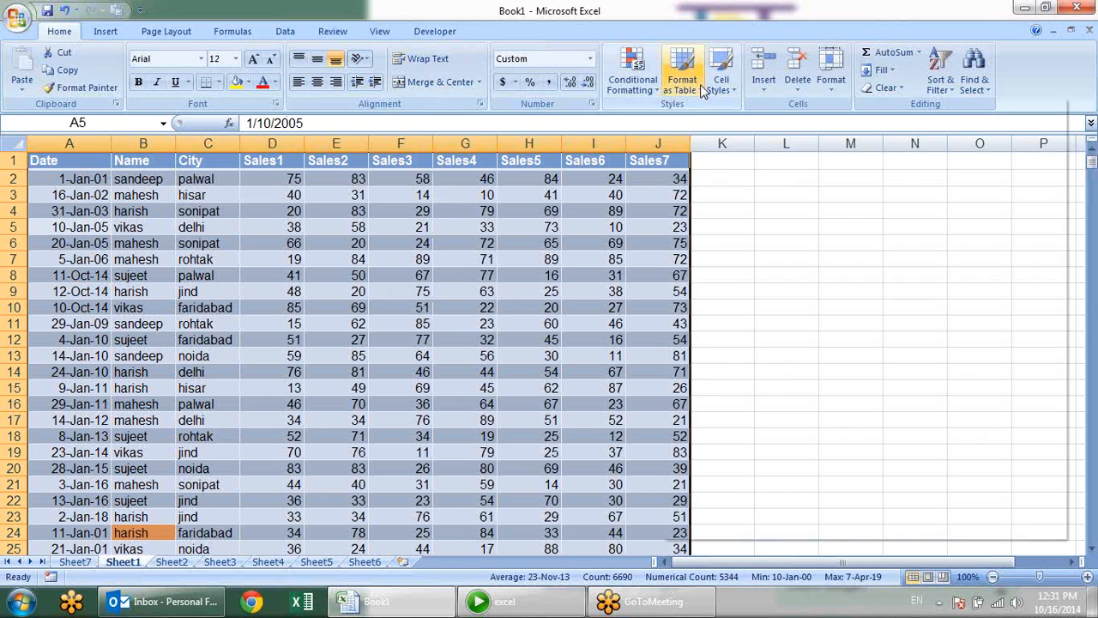
pyautogui.click(682, 68)
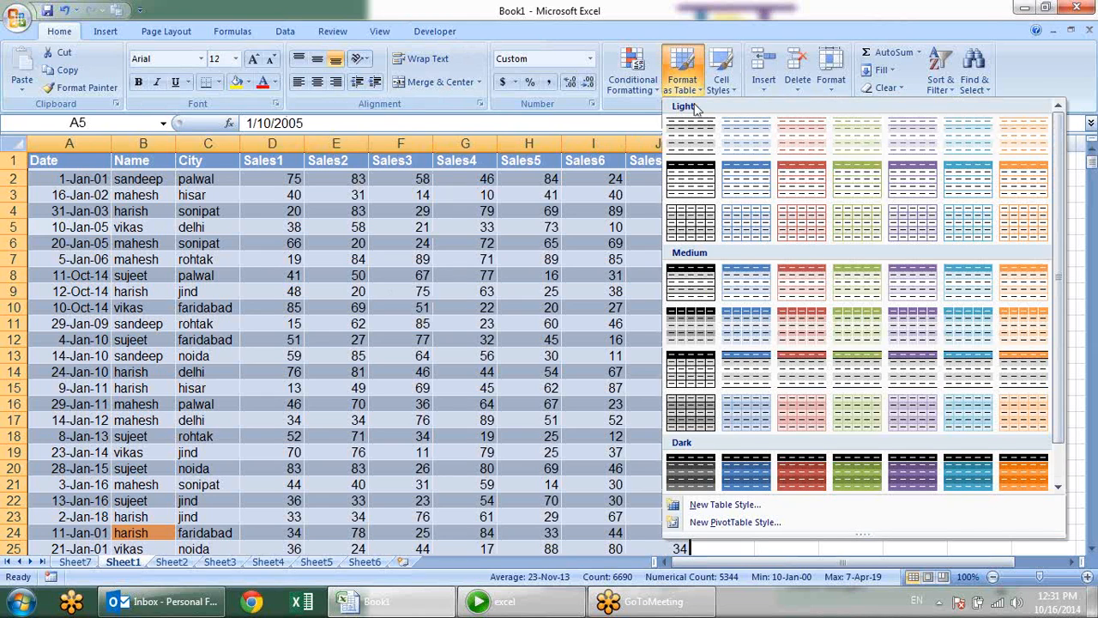
pyautogui.click(733, 150)
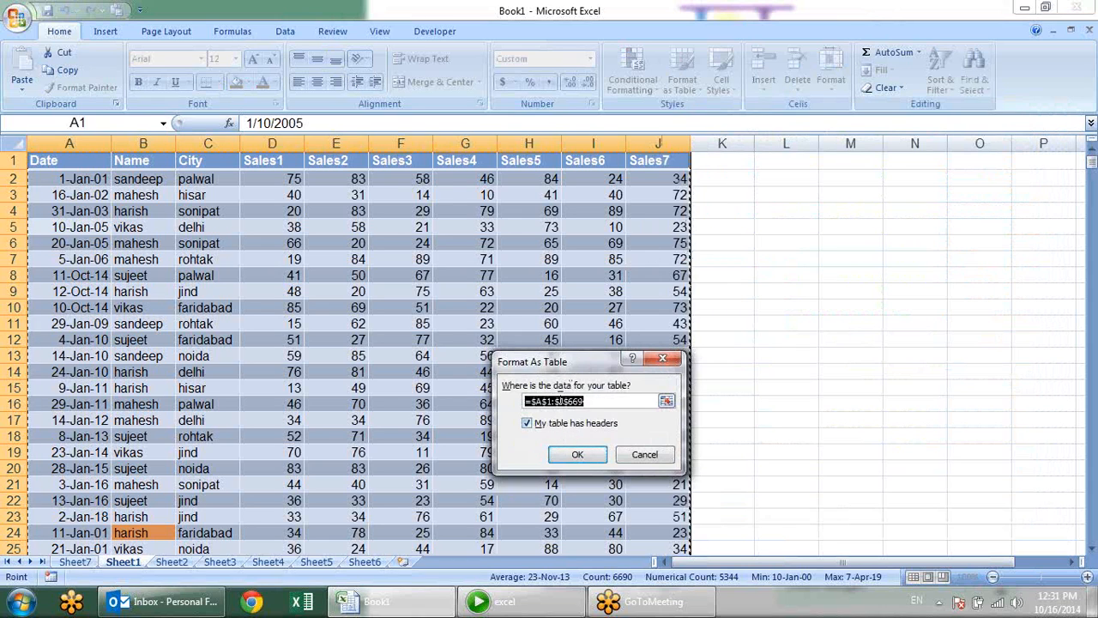
pyautogui.click(601, 456)
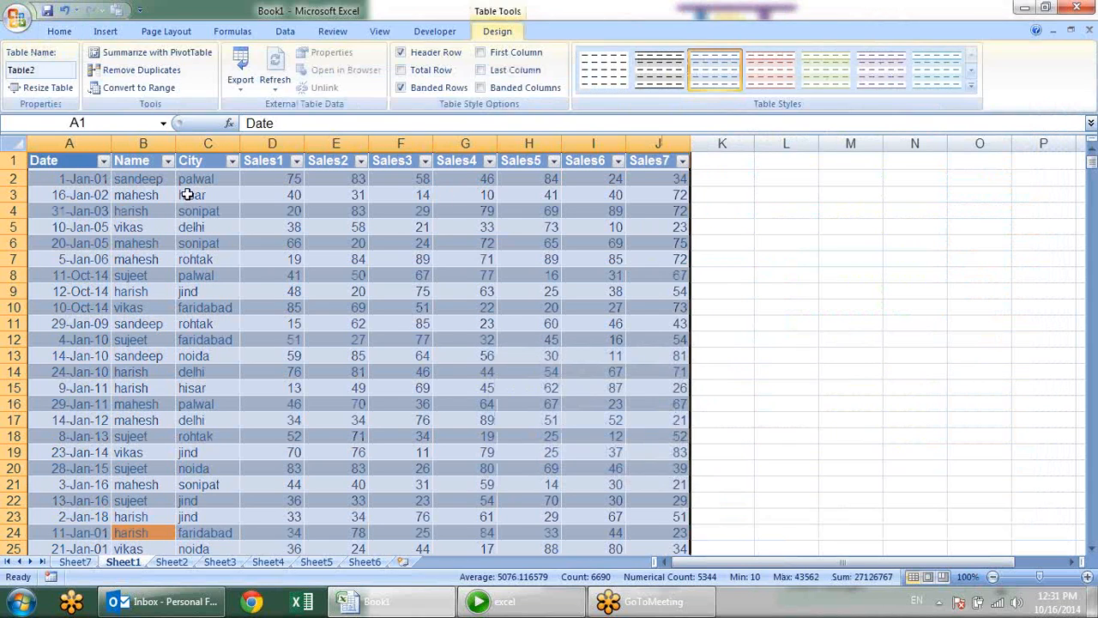
pyautogui.click(221, 241)
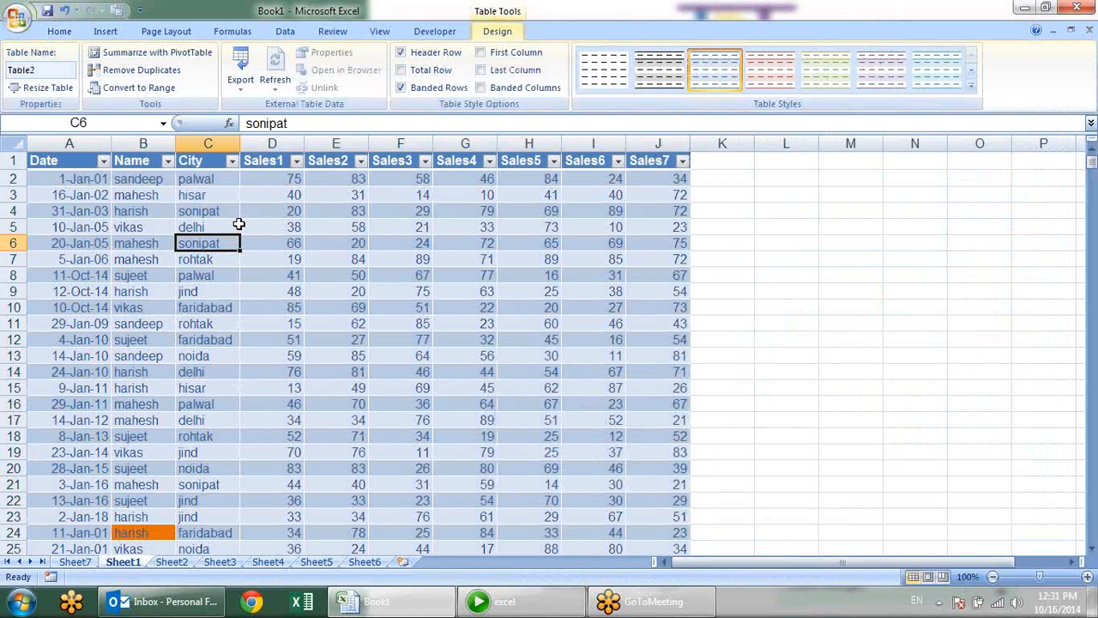
pyautogui.scroll(-1, 239, 224)
pyautogui.scroll(1, 238, 224)
pyautogui.click(265, 226)
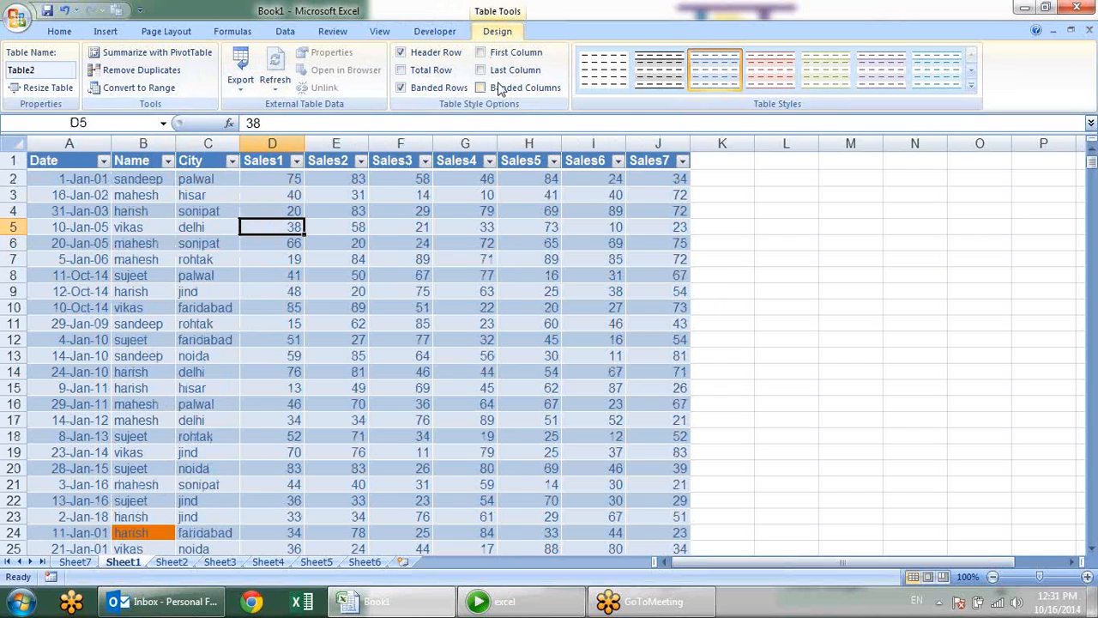
# Rename the sales table on Sheet1 as data
pyautogui.click(63, 74)
pyautogui.moveTo(64, 67); pyautogui.dragTo(3, 64)
pyautogui.write('data')
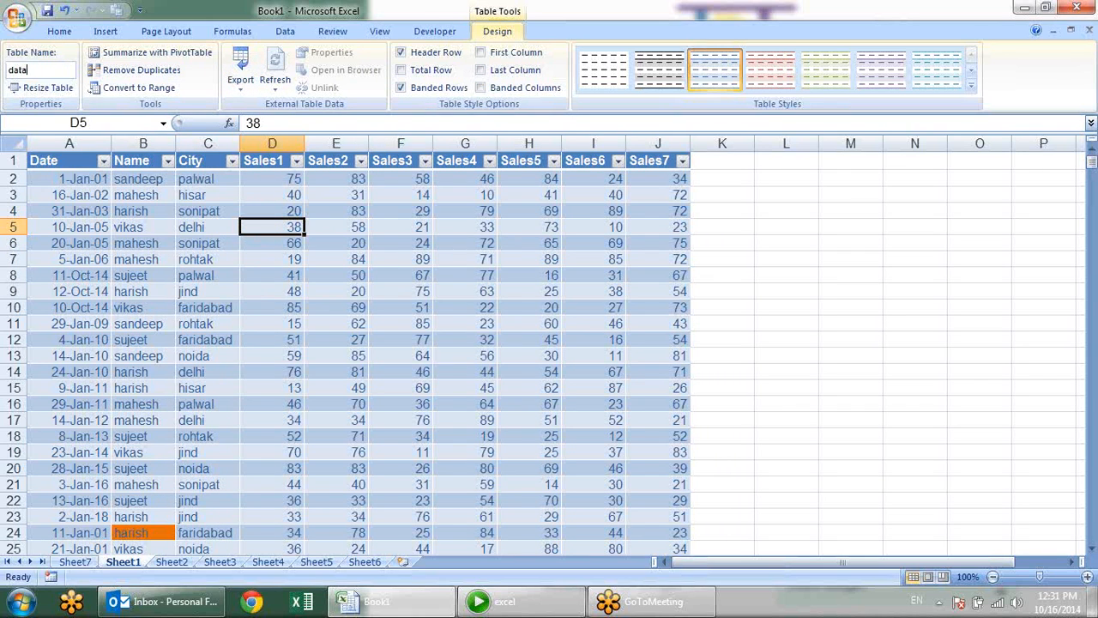
pyautogui.click(182, 307)
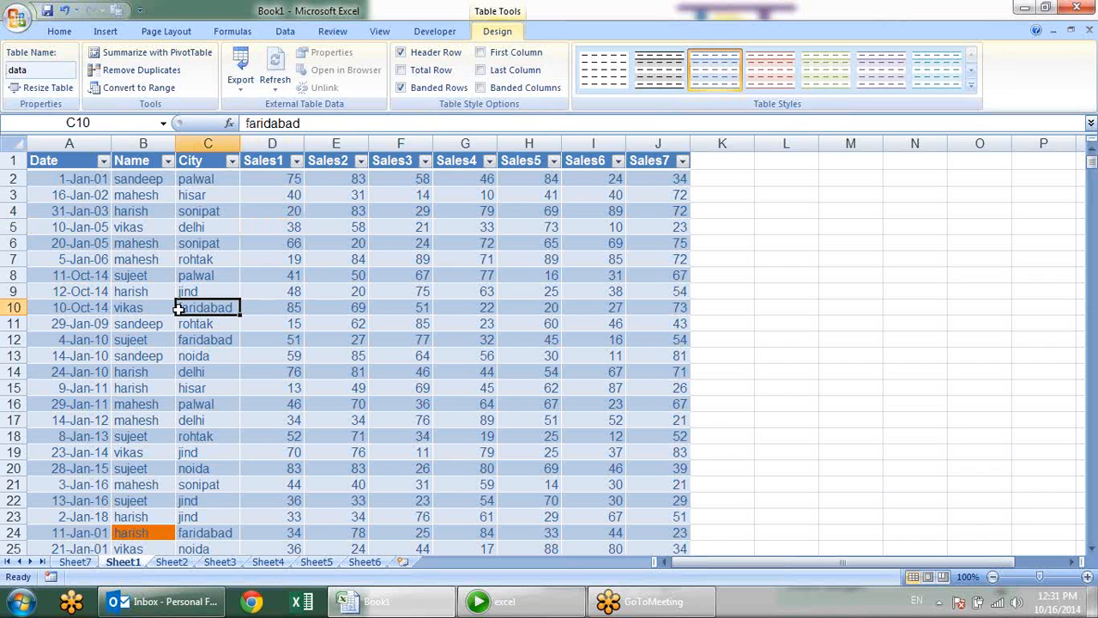
# Change the data source of the pivot table on Sheet7 to the table named data
pyautogui.click(160, 274)
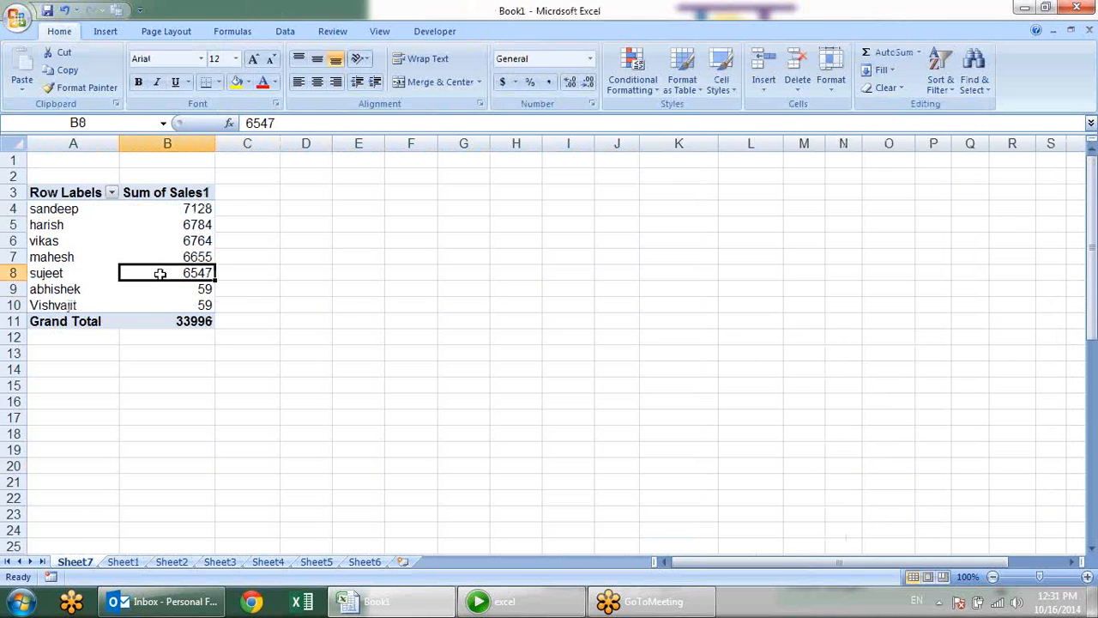
pyautogui.click(511, 25)
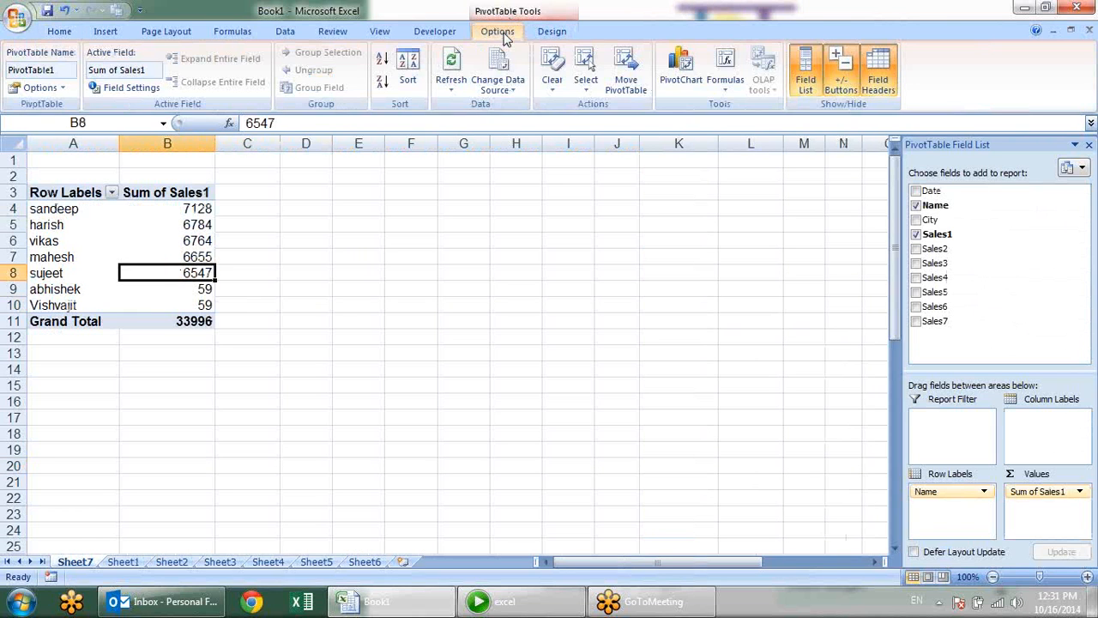
pyautogui.click(497, 65)
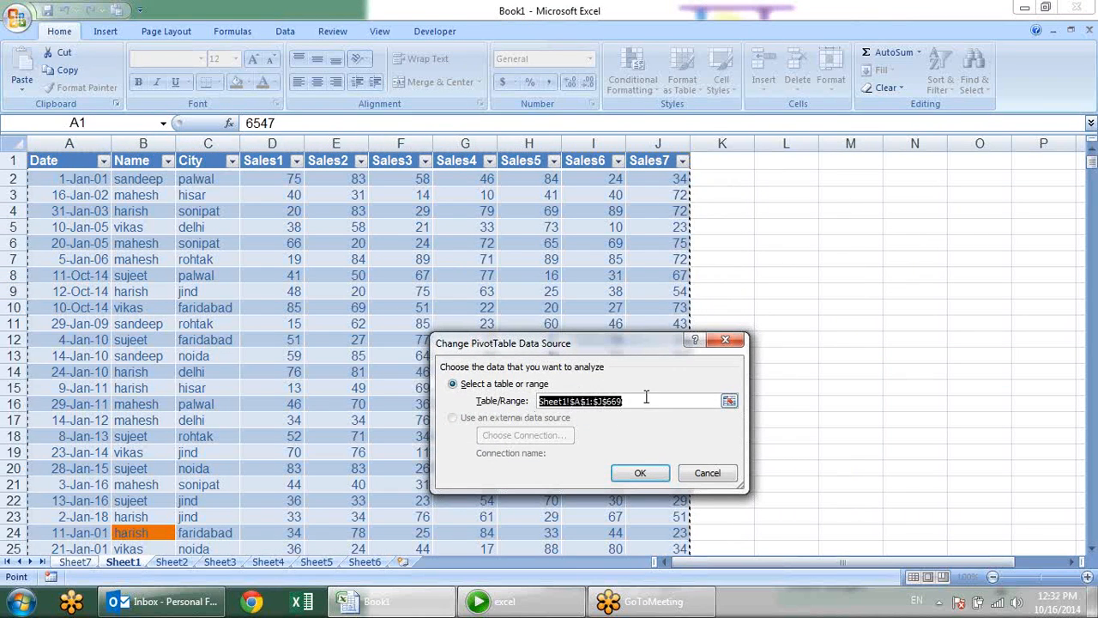
pyautogui.moveTo(644, 397); pyautogui.dragTo(573, 396)
pyautogui.write('data')
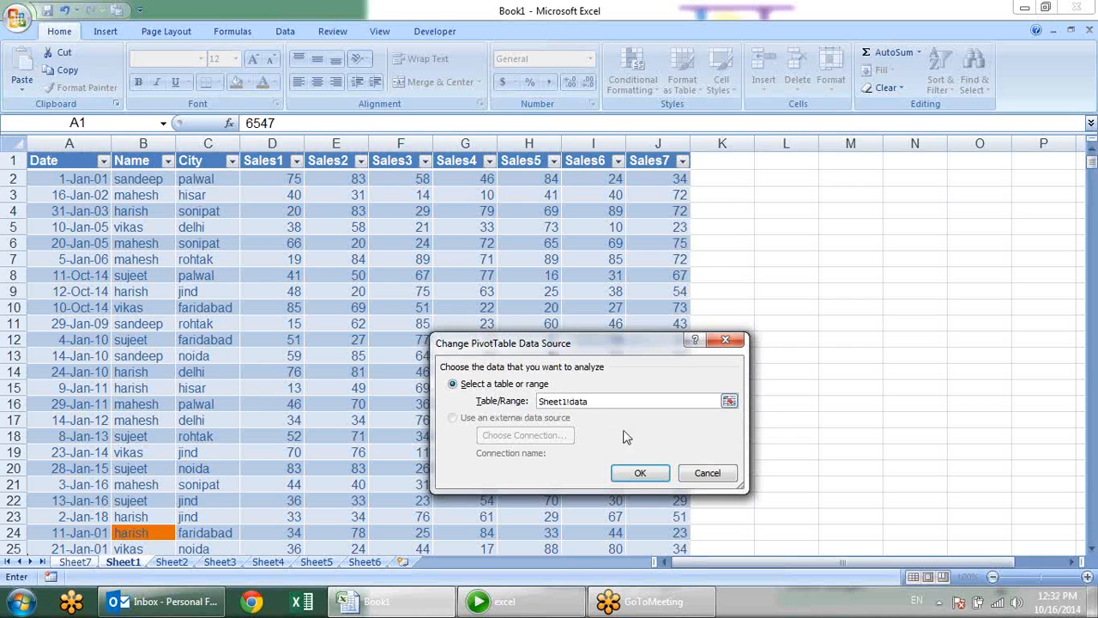
pyautogui.click(639, 474)
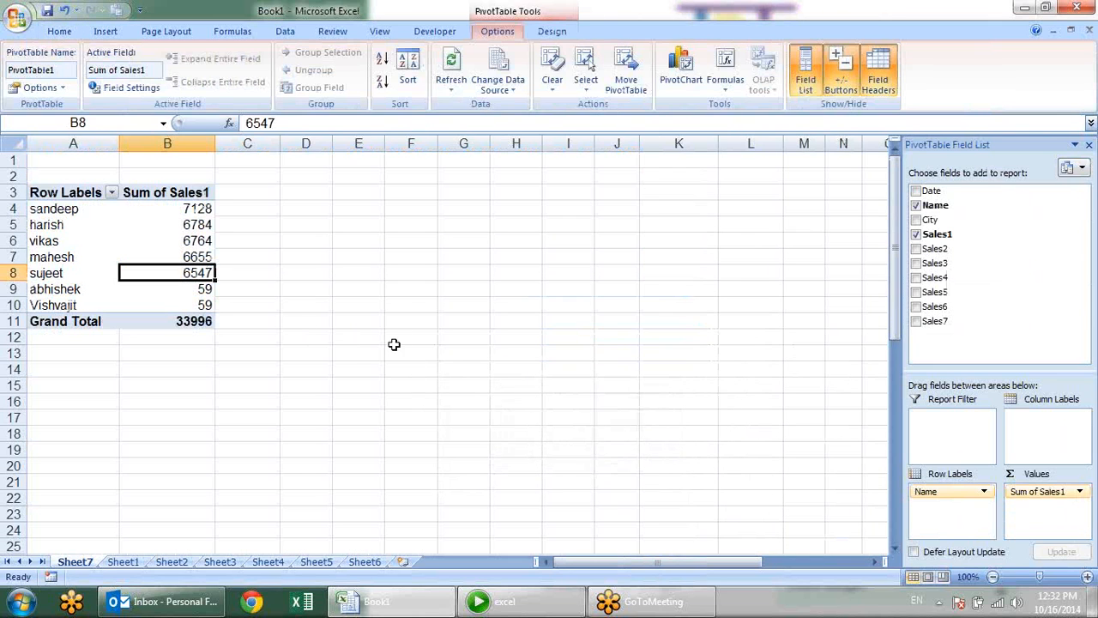
# Start a new record in row 670 of the Sheet1 table by filling the date down from the row above
pyautogui.click(123, 561)
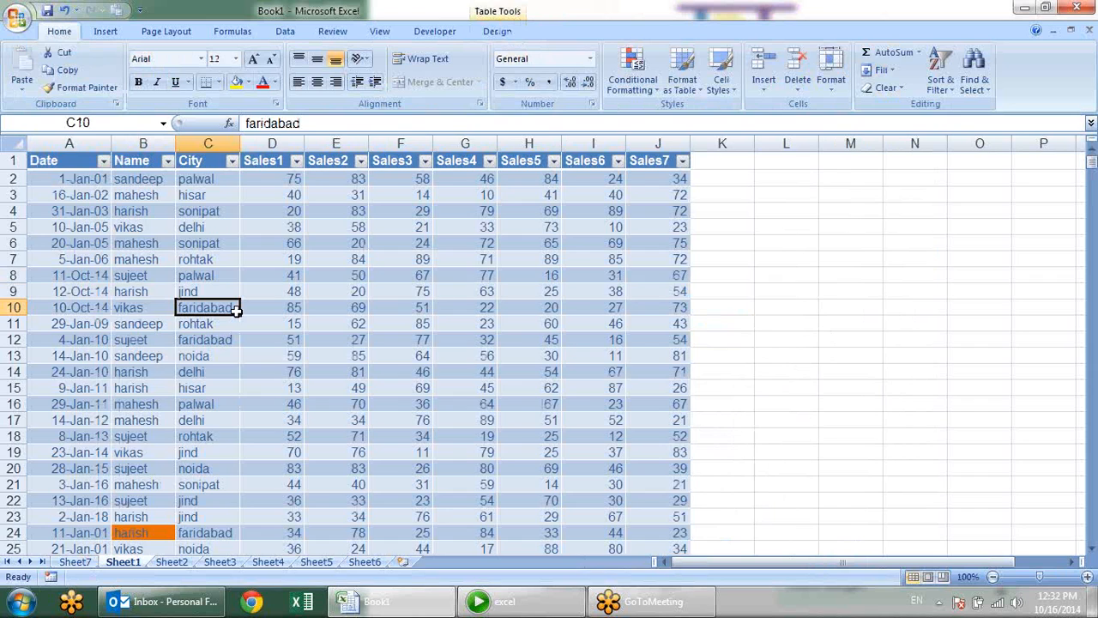
pyautogui.hotkey('ctrl', 'Down')
pyautogui.press('Down')
pyautogui.press('Down')
pyautogui.press('Up')
pyautogui.press('Left')
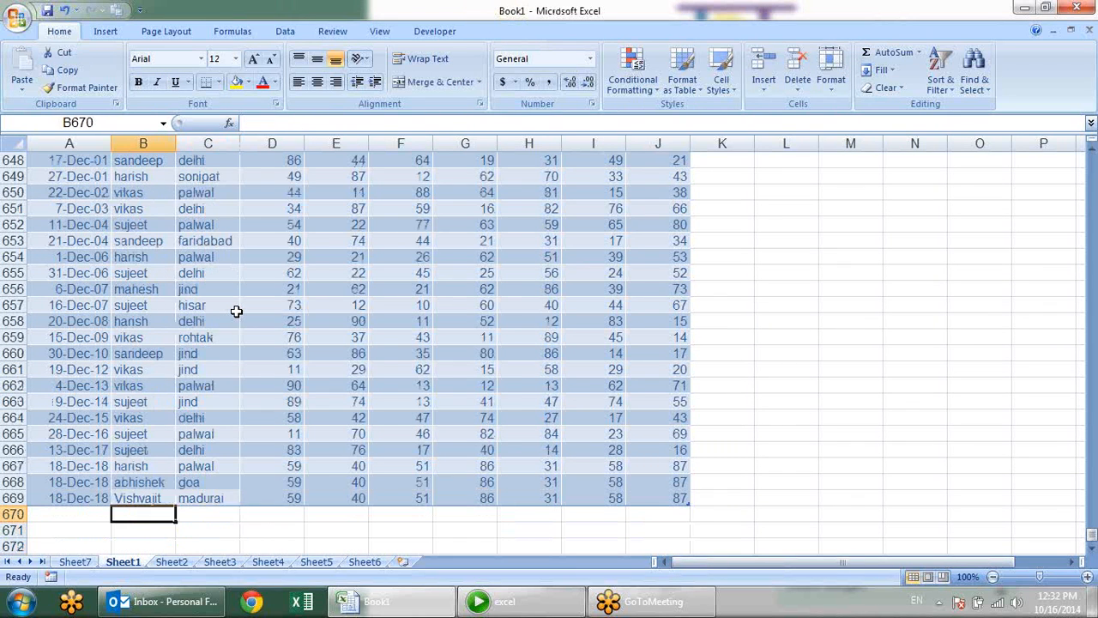
pyautogui.press('Left')
pyautogui.hotkey('ctrl', 'd')
pyautogui.press('Tab')
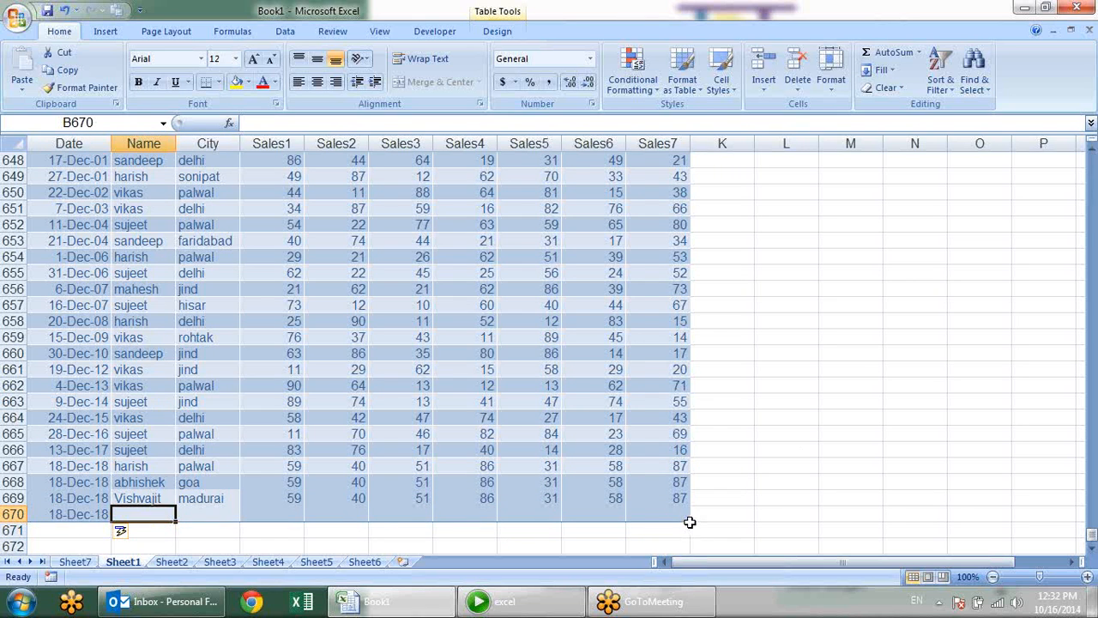
pyautogui.moveTo(688, 519); pyautogui.dragTo(658, 528)
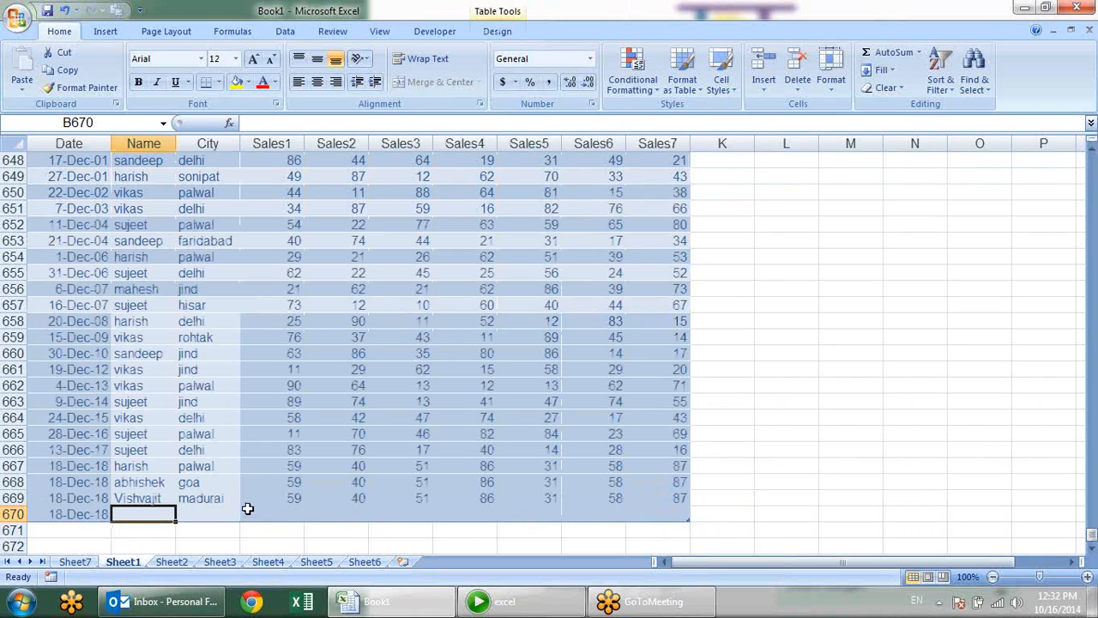
pyautogui.moveTo(521, 601)
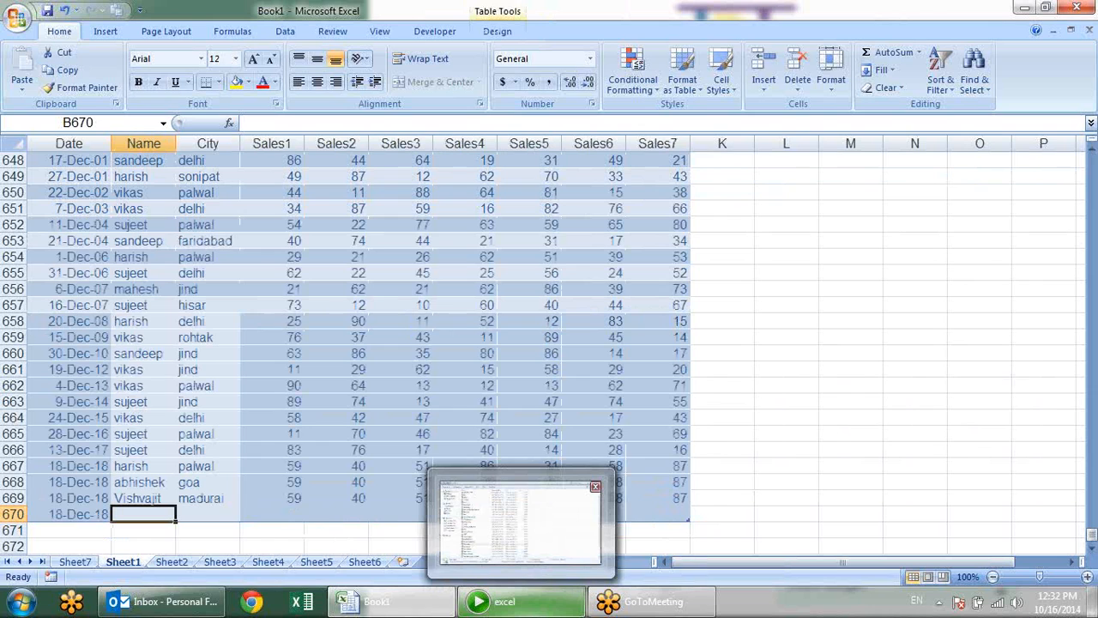
# Enter the salesperson's name and the city haridwar in the new record in row 670
pyautogui.write('diya')
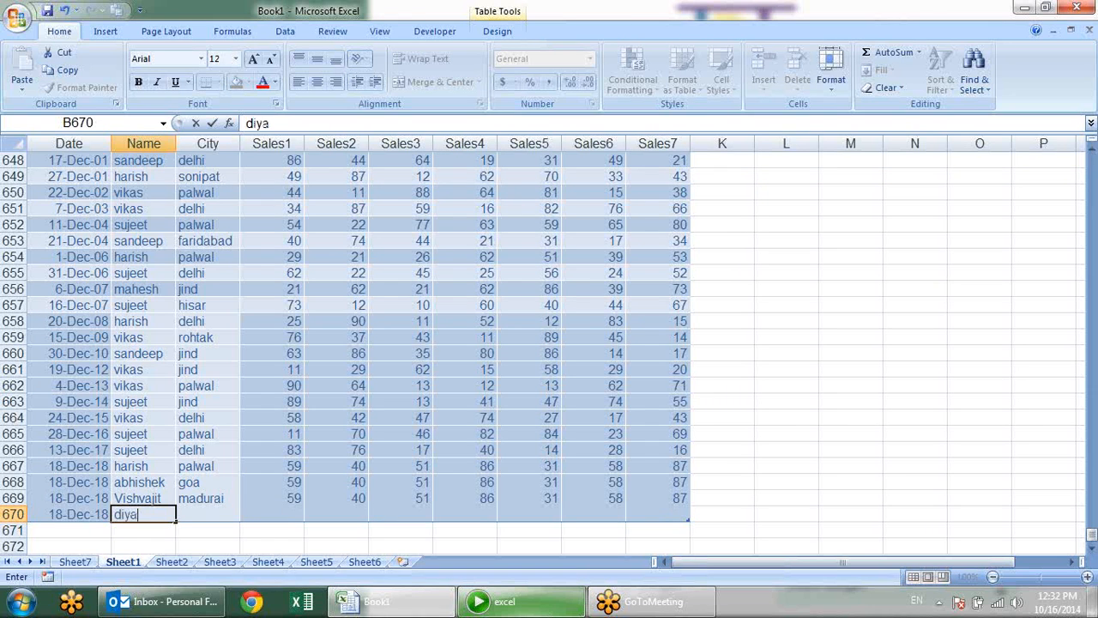
pyautogui.press('Tab')
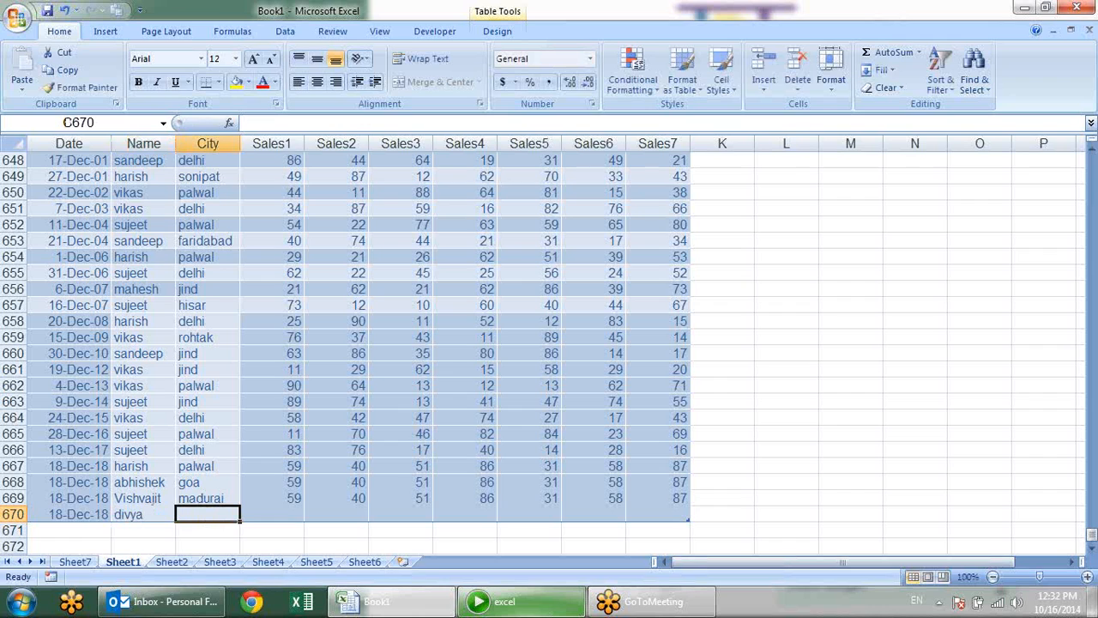
pyautogui.write('hari')
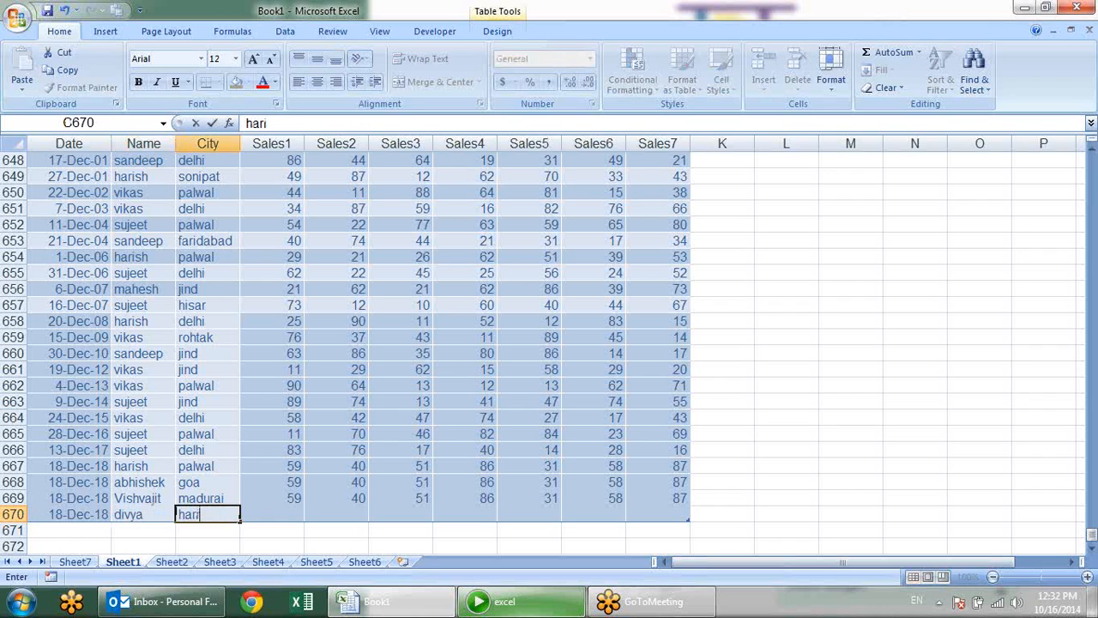
pyautogui.write('dwar')
pyautogui.press('Tab')
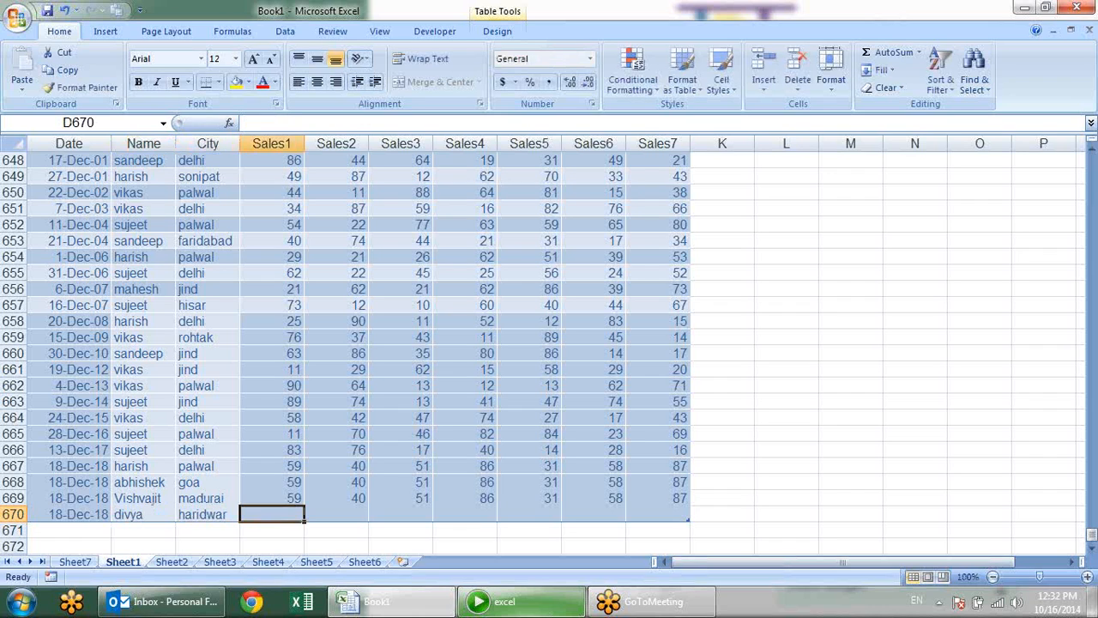
# Fill the Sales1 to Sales7 values of row 670 down from the row above
pyautogui.hotkey('shift', 'Right')
pyautogui.hotkey('shift', 'Right')
pyautogui.hotkey('shift', 'Right')
pyautogui.hotkey('shift', 'Right')
pyautogui.hotkey('shift', 'Right')
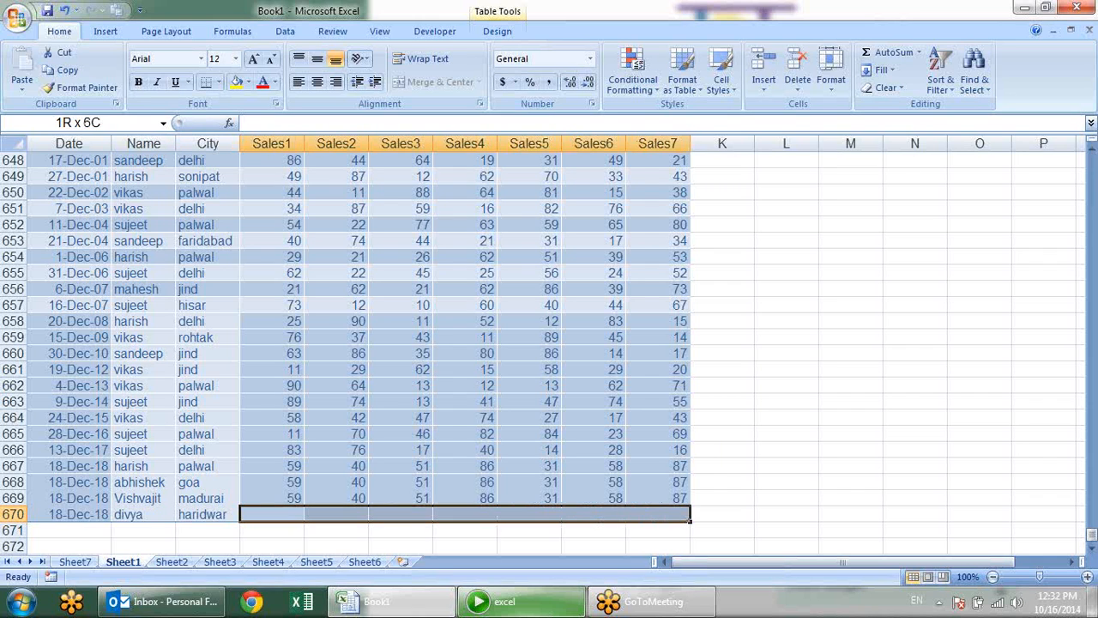
pyautogui.hotkey('ctrl', 'd')
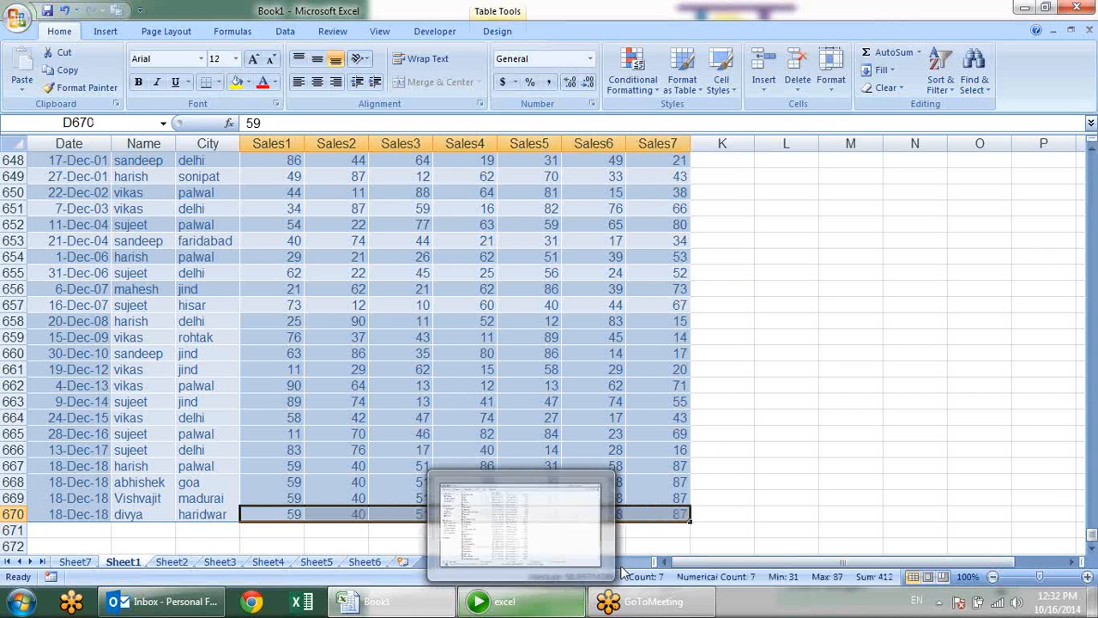
# Extend the table range down to row 674 and shrink it back to end at row 670
pyautogui.click(869, 452)
pyautogui.scroll(-3, 152, 355)
pyautogui.moveTo(86, 382); pyautogui.dragTo(684, 498)
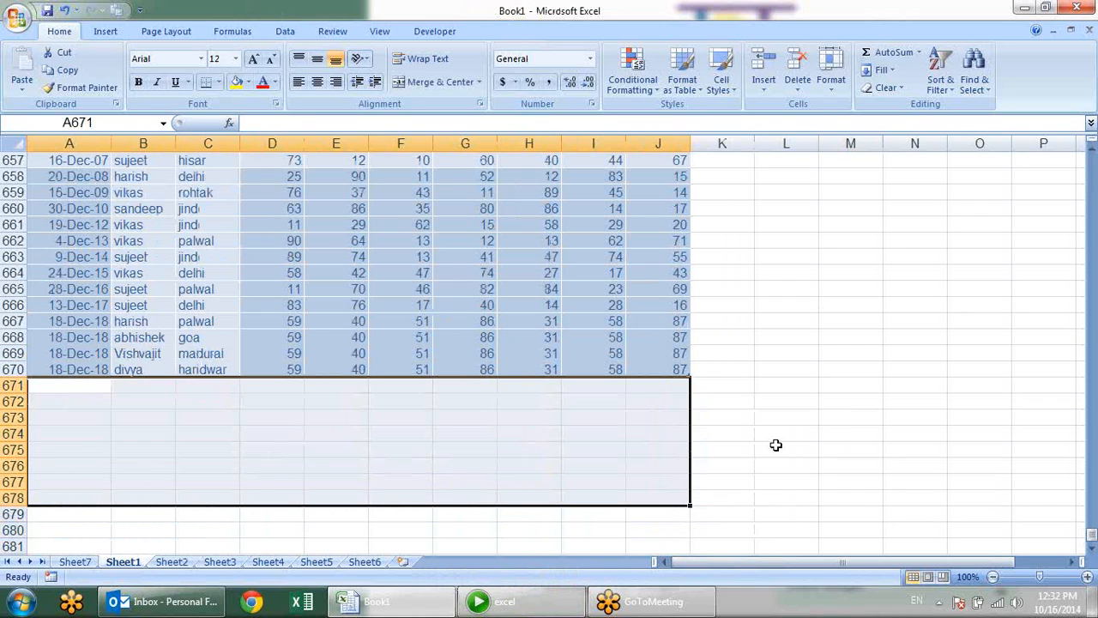
pyautogui.click(733, 389)
pyautogui.moveTo(686, 370); pyautogui.dragTo(691, 451)
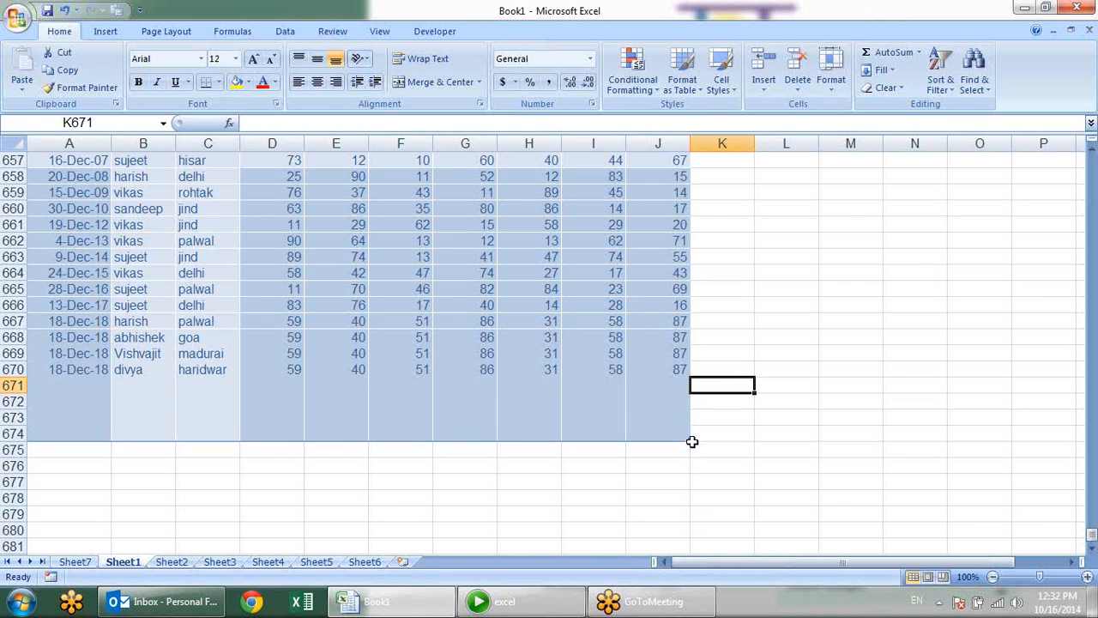
pyautogui.moveTo(686, 437); pyautogui.dragTo(684, 370)
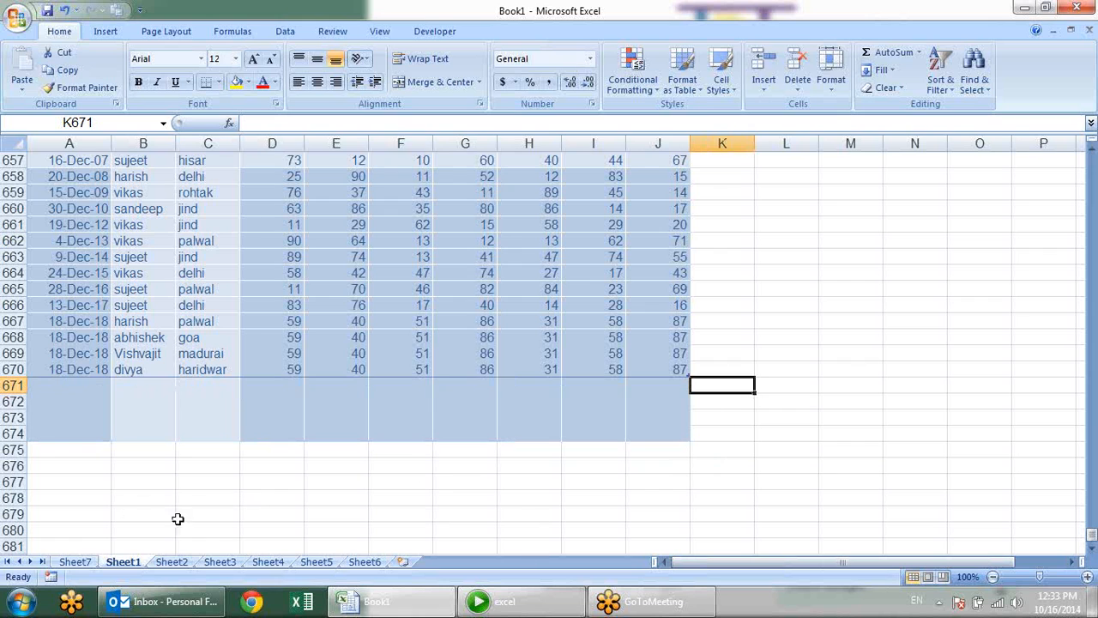
# Refresh the pivot table on Sheet7 and check the row for the newly added salesperson
pyautogui.click(76, 562)
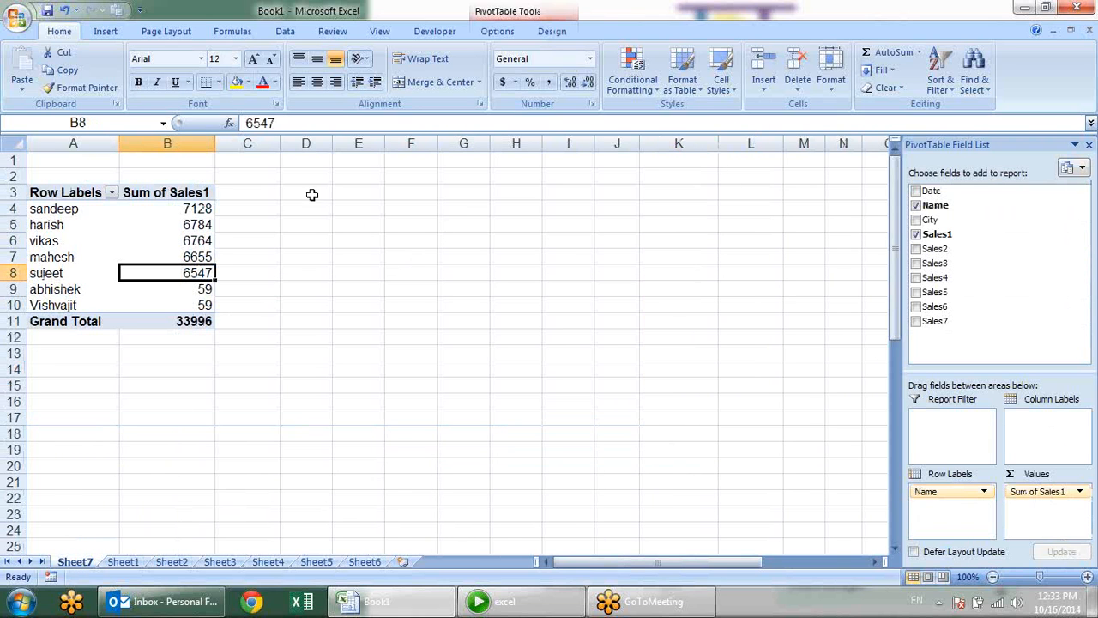
pyautogui.click(497, 31)
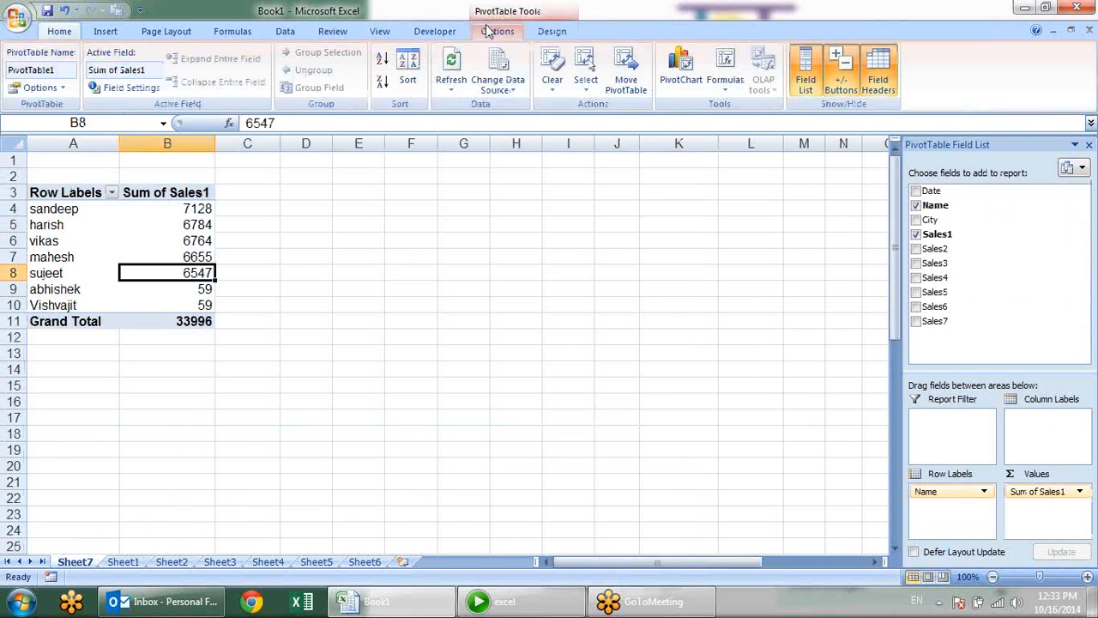
pyautogui.click(451, 69)
pyautogui.click(39, 320)
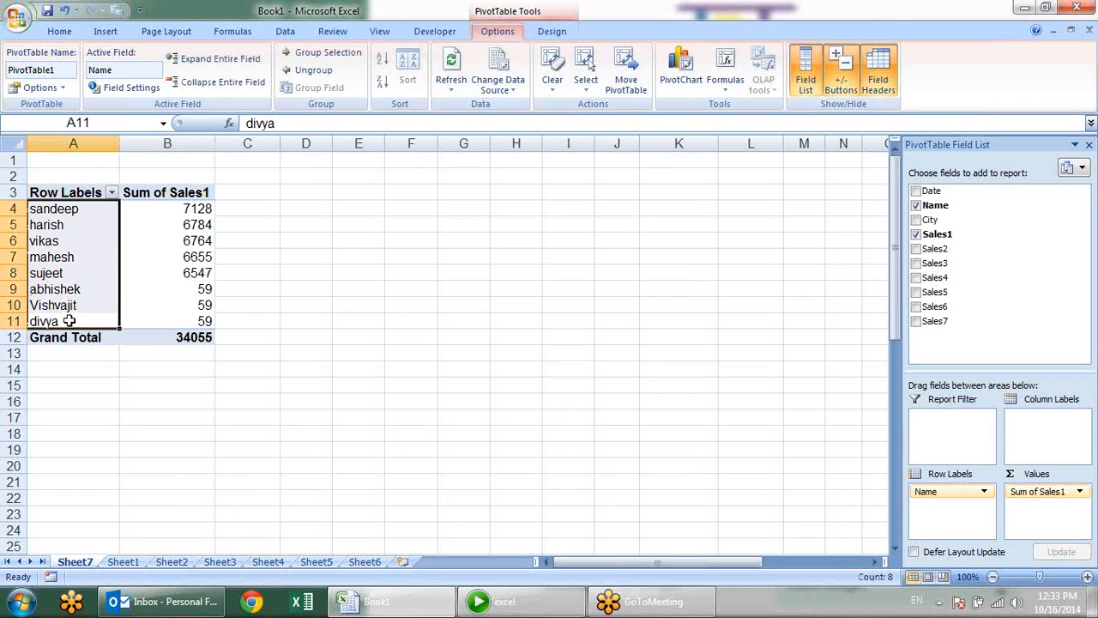
pyautogui.click(211, 319)
pyautogui.click(150, 255)
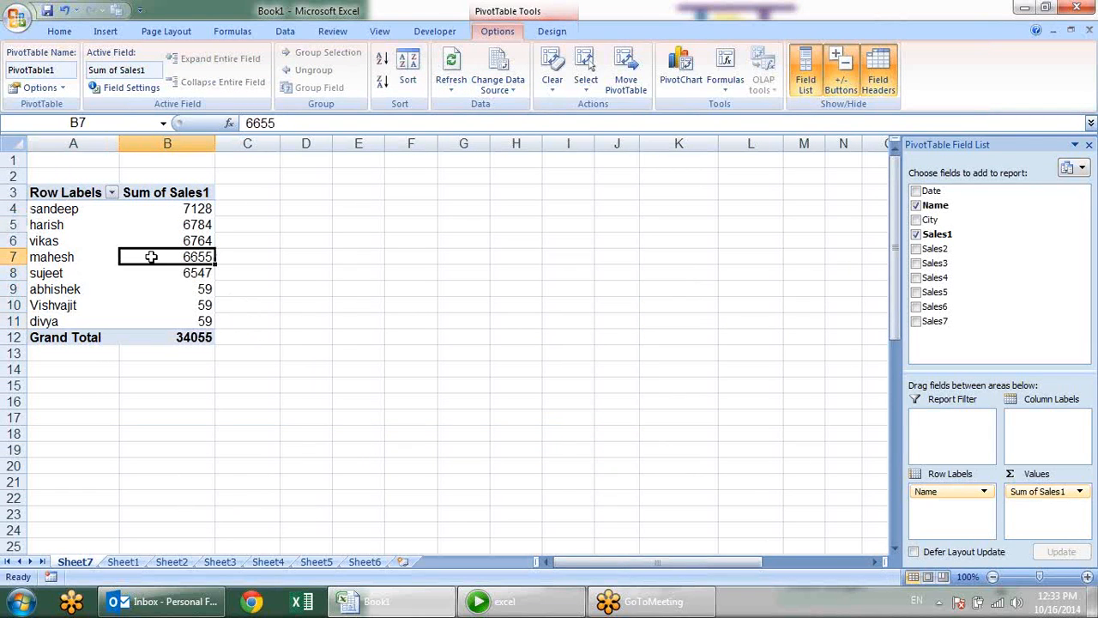
# Review the source table on Sheet1 from its last records back up to the header and first rows
pyautogui.click(123, 561)
pyautogui.scroll(7, 535, 318)
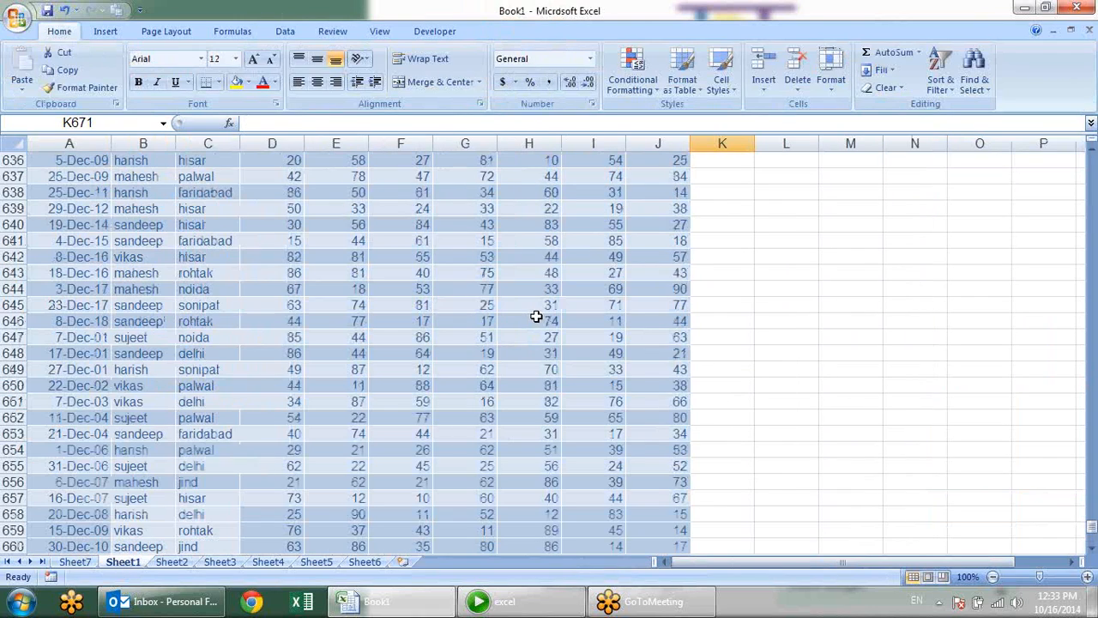
pyautogui.scroll(4, 536, 318)
pyautogui.click(536, 317)
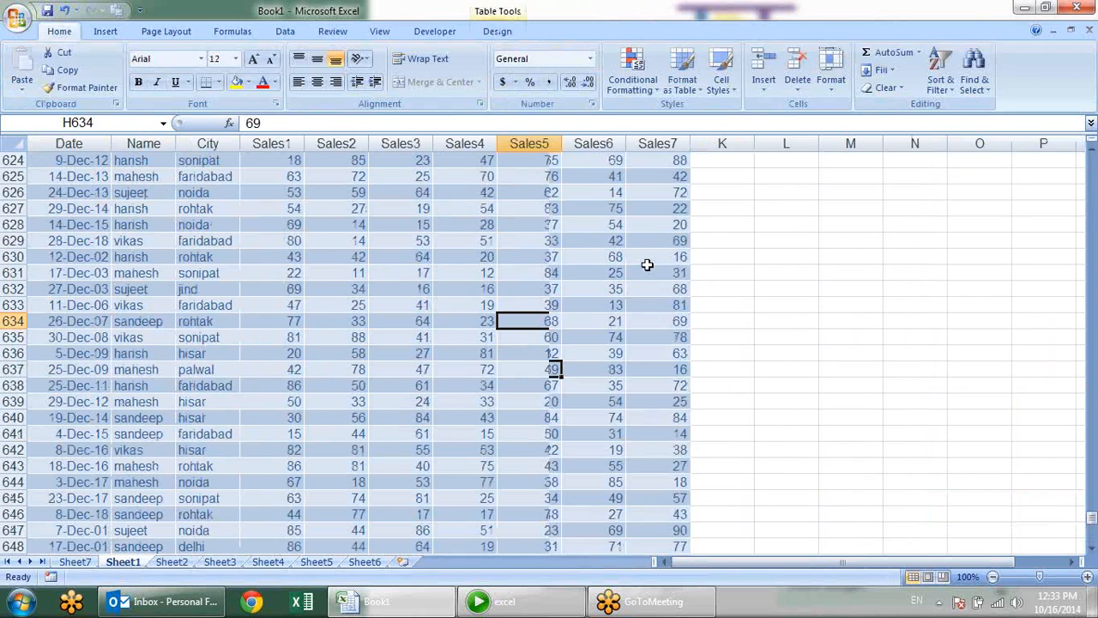
pyautogui.scroll(7, 1094, 439)
pyautogui.moveTo(1093, 518); pyautogui.dragTo(1092, 163)
pyautogui.click(273, 196)
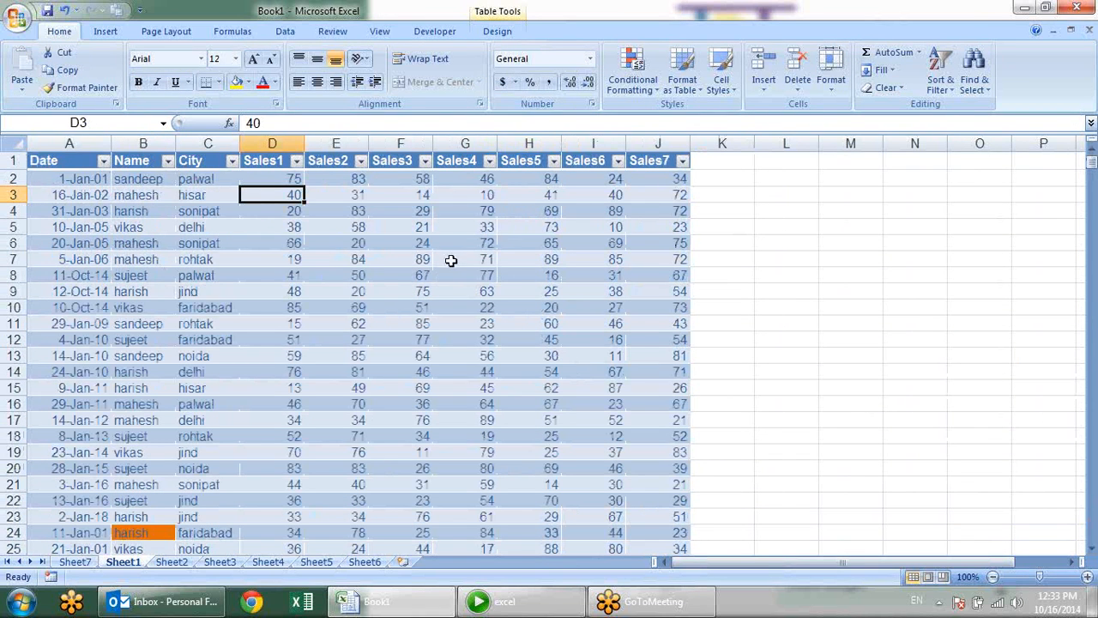
pyautogui.scroll(-2, 449, 258)
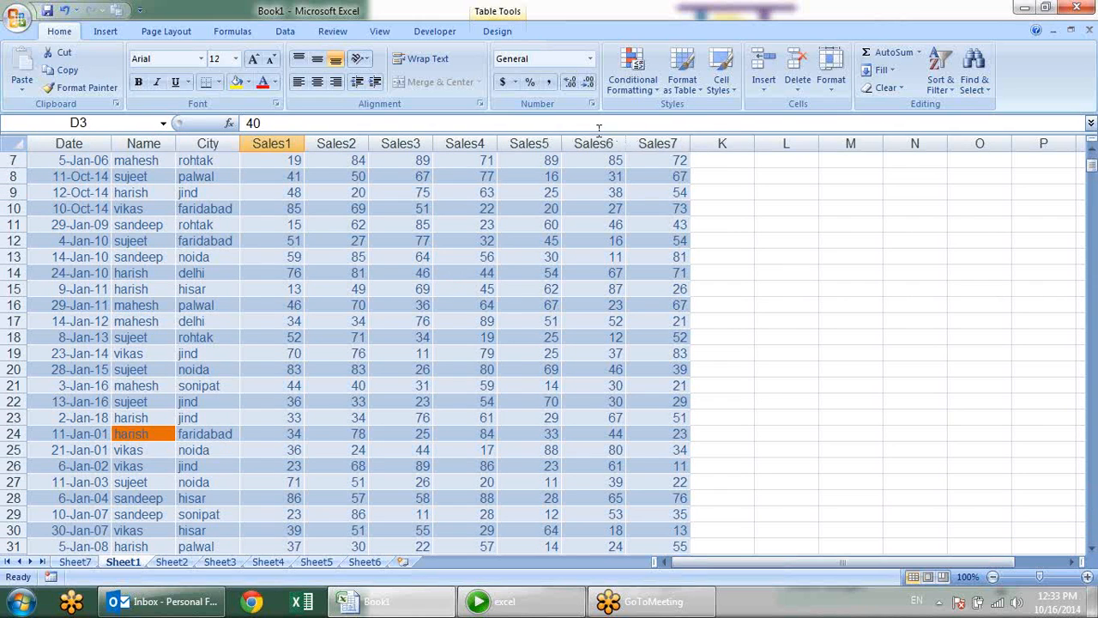
pyautogui.click(192, 227)
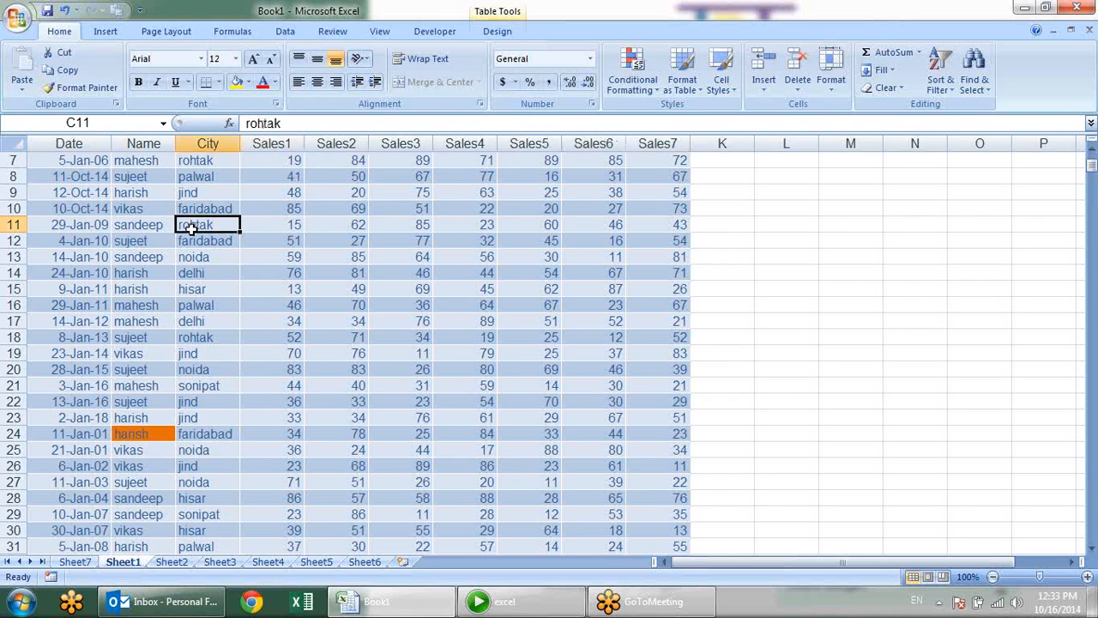
# Check the source table's name on Sheet1 and compare its data with the pivot table on Sheet7
pyautogui.click(495, 31)
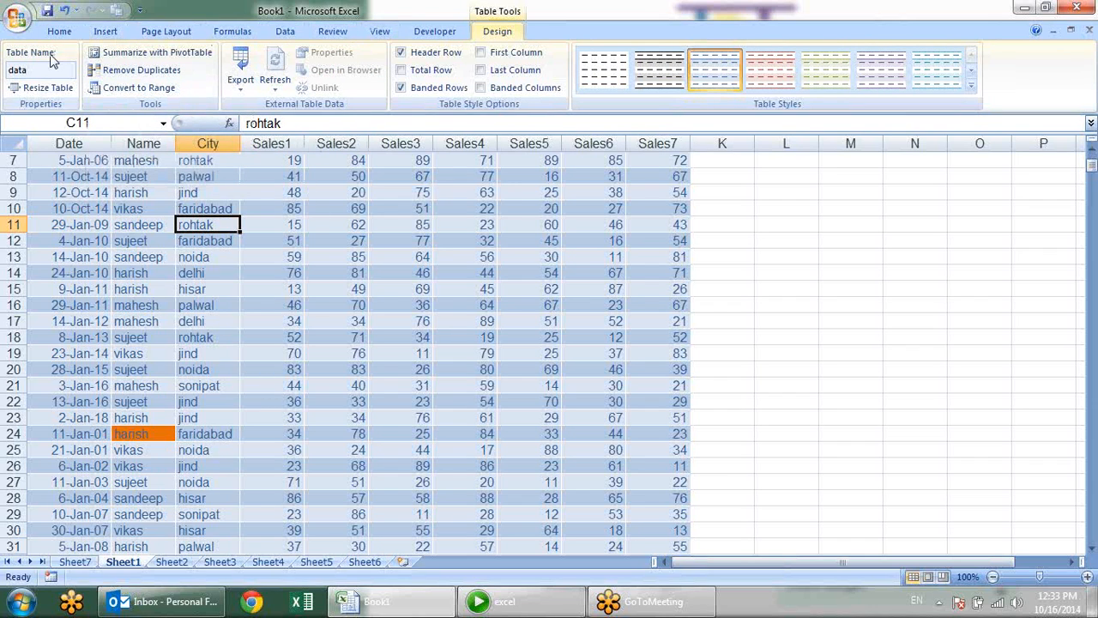
pyautogui.click(66, 31)
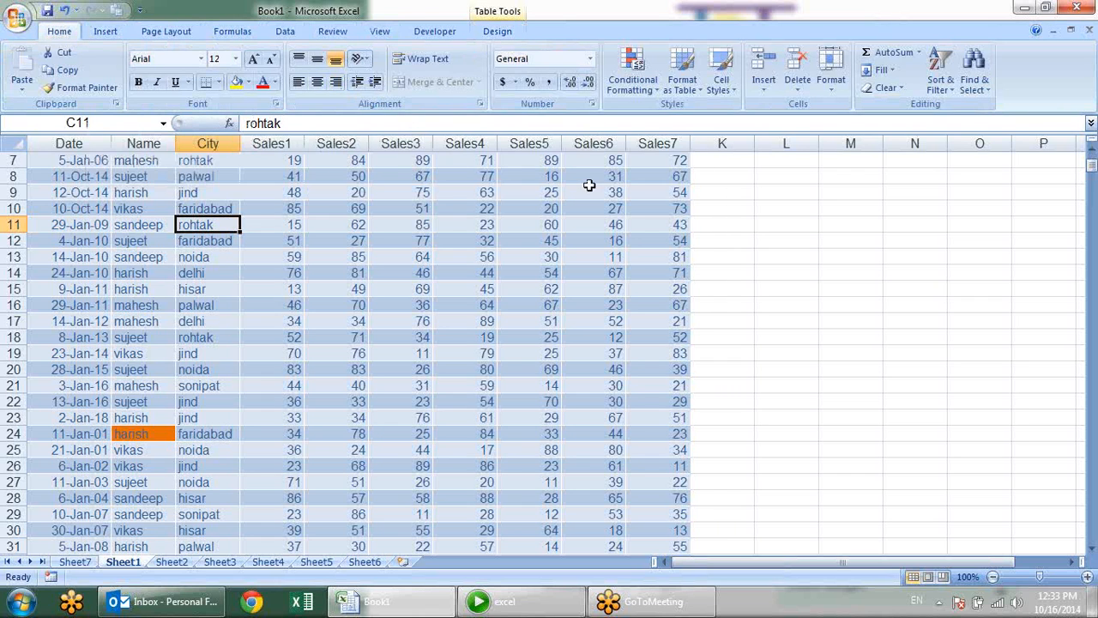
pyautogui.scroll(2, 690, 337)
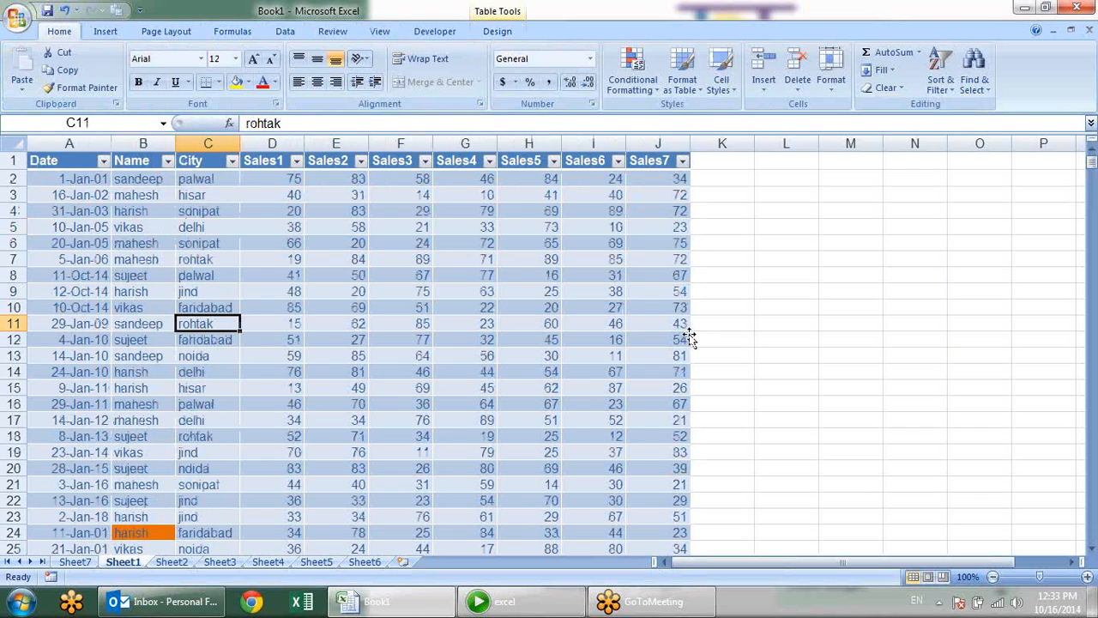
pyautogui.click(74, 561)
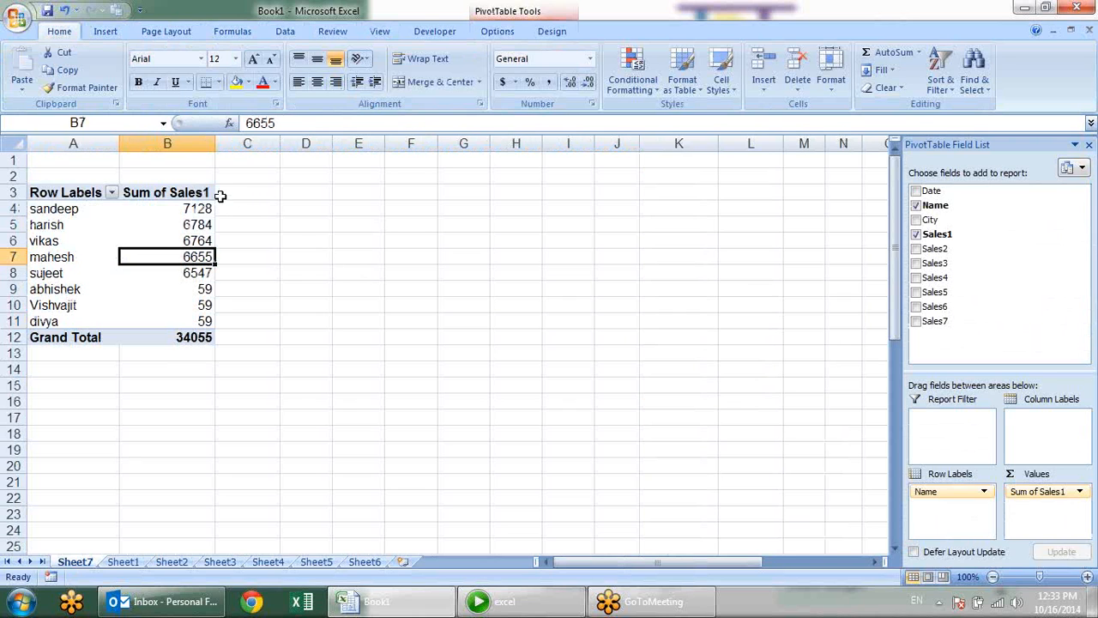
pyautogui.click(123, 561)
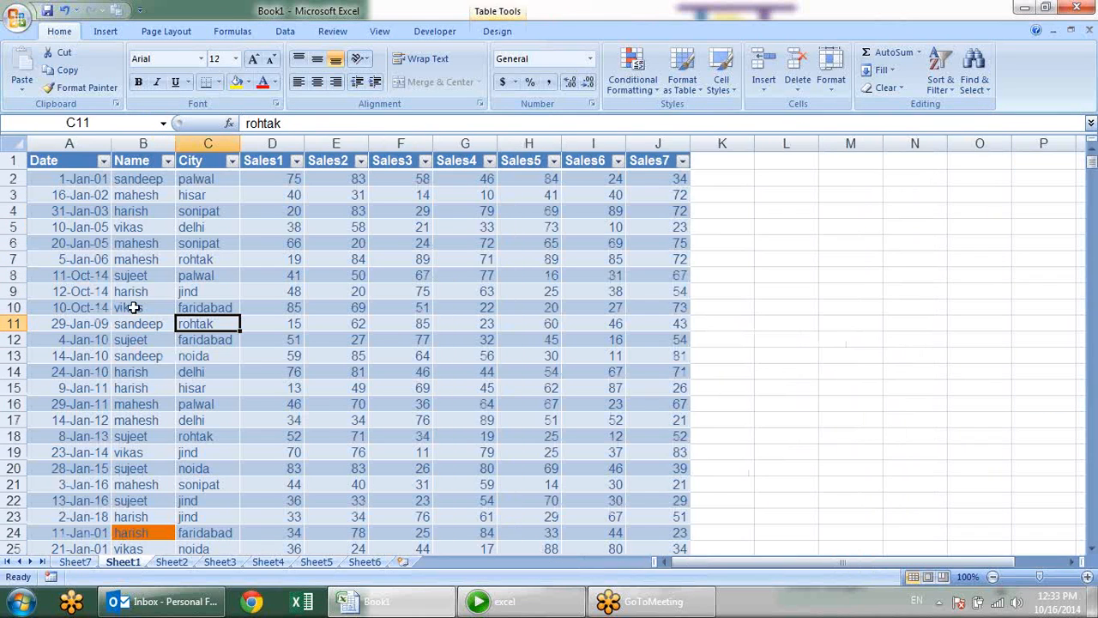
# Add the City field to the report filter of the pivot table on Sheet7
pyautogui.click(74, 562)
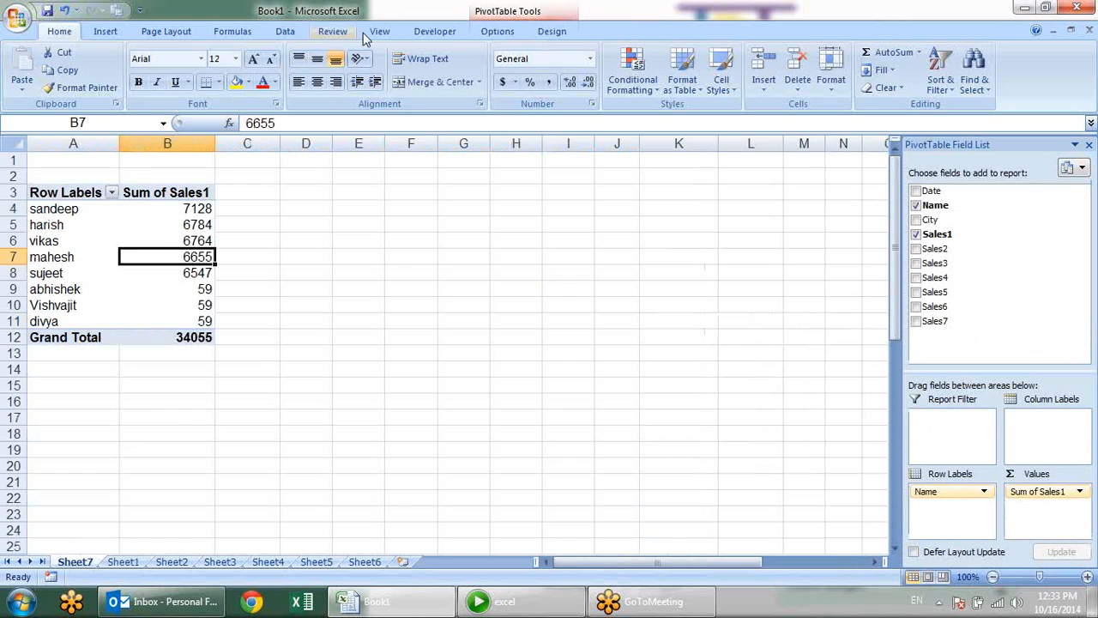
pyautogui.click(485, 33)
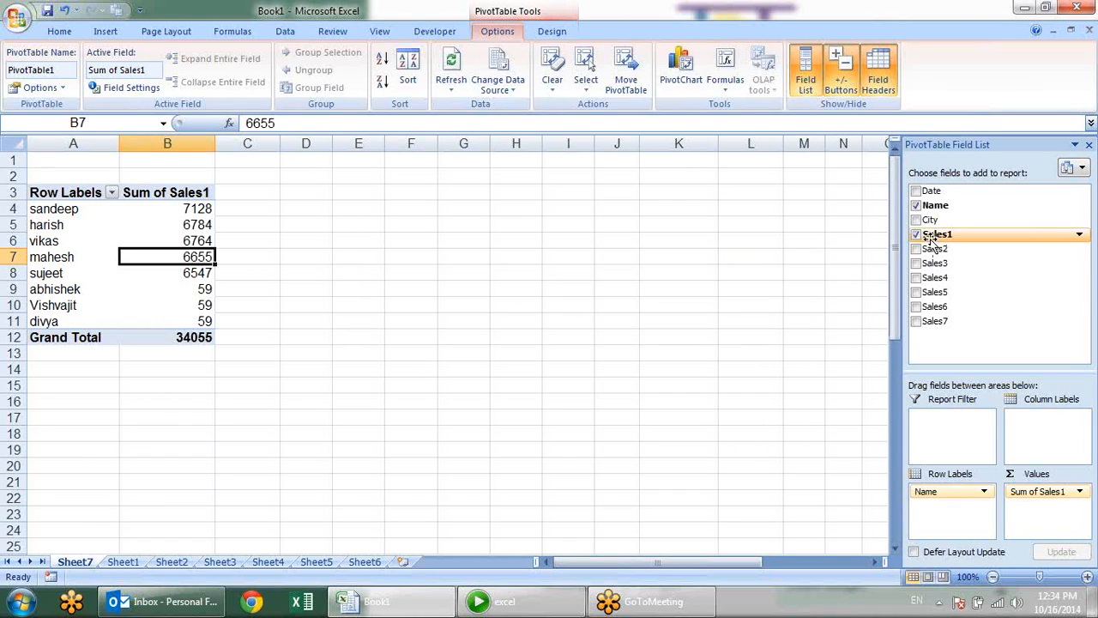
pyautogui.moveTo(924, 221); pyautogui.dragTo(935, 429)
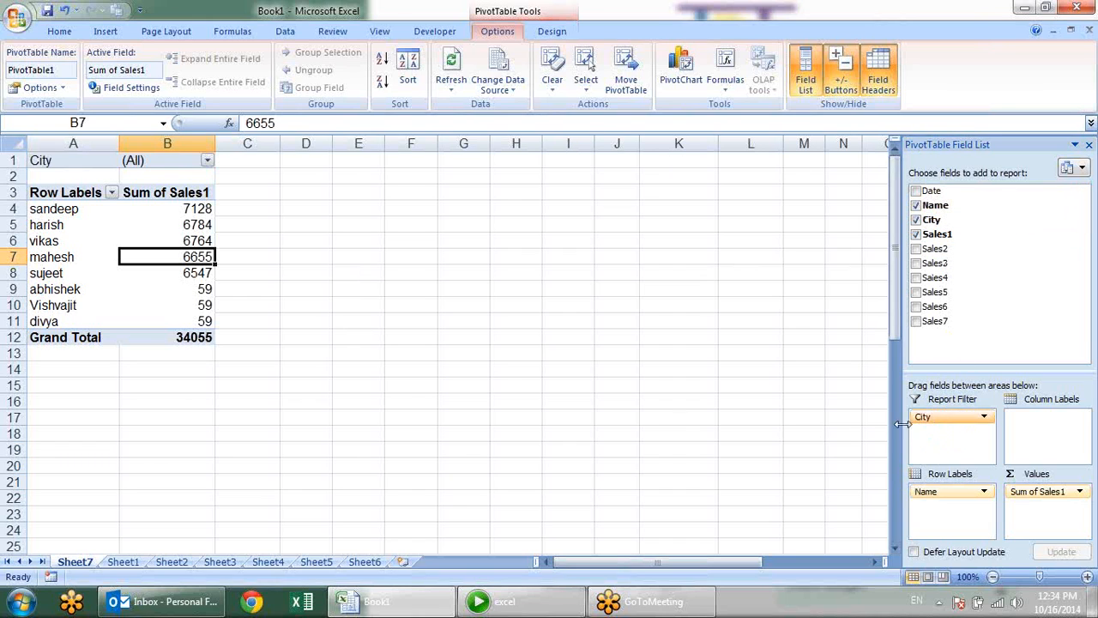
pyautogui.click(64, 88)
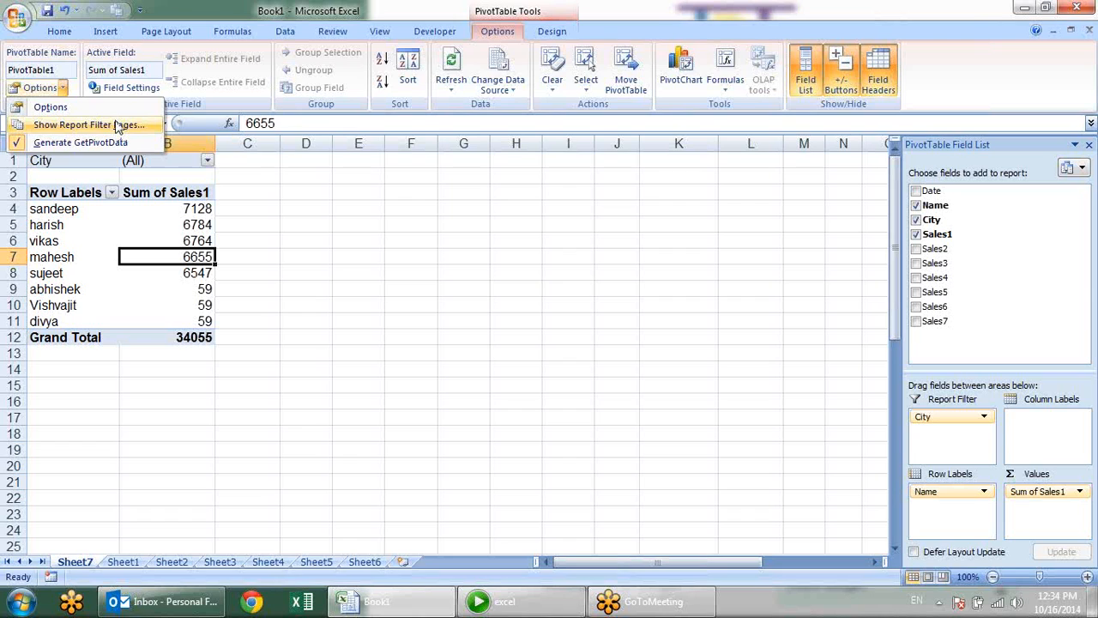
pyautogui.click(323, 208)
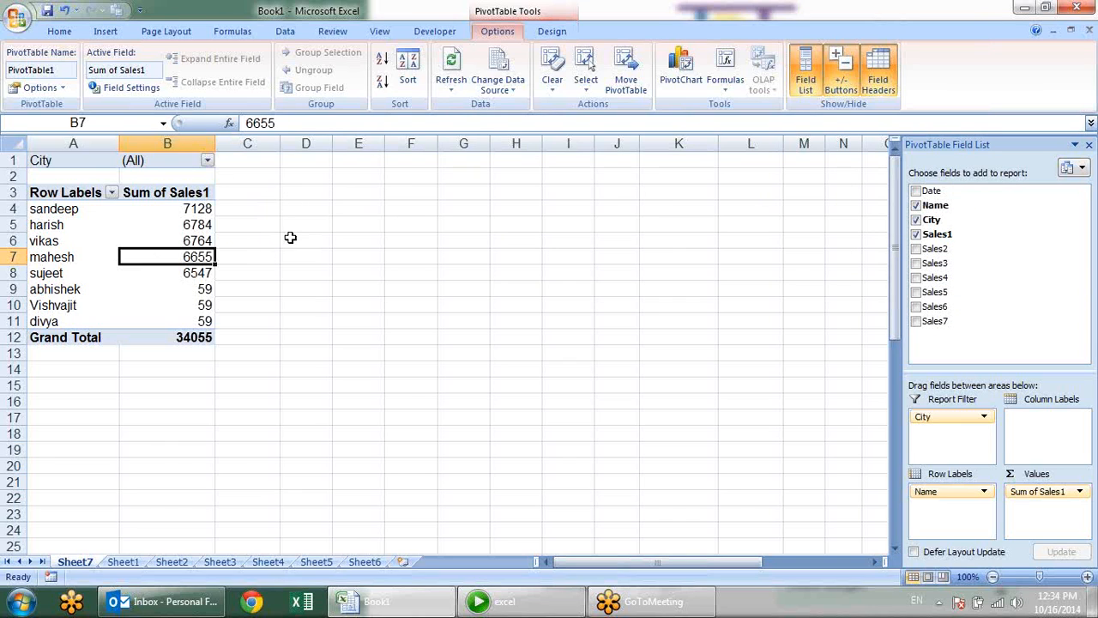
# Filter the pivot table by a single city, first palwal and after that faridabad
pyautogui.click(208, 162)
pyautogui.click(359, 186)
pyautogui.click(208, 162)
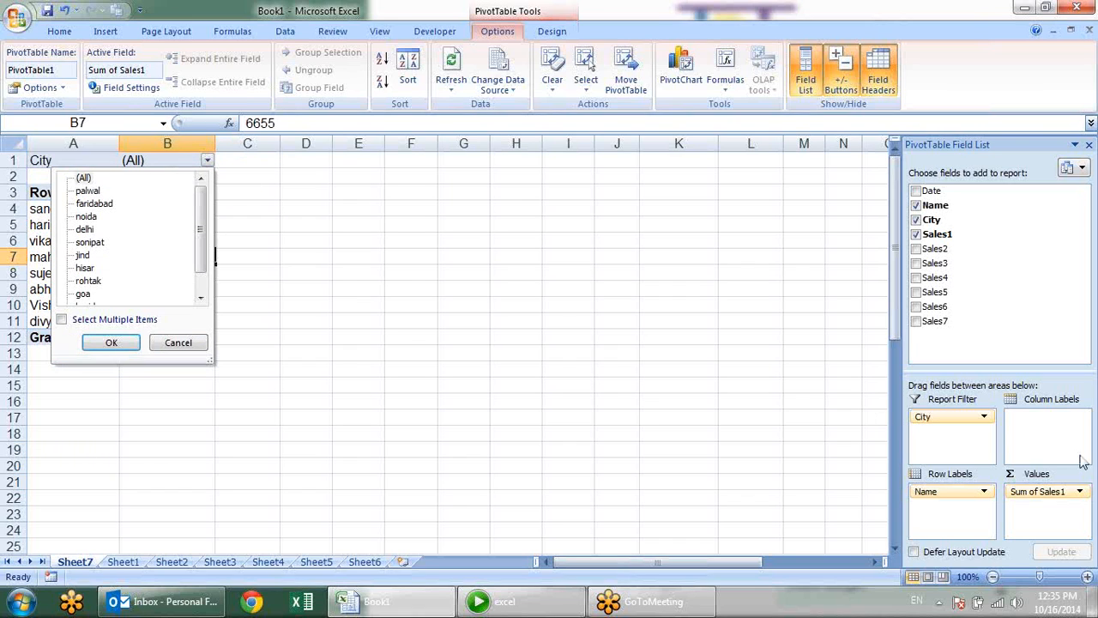
pyautogui.click(941, 426)
pyautogui.click(207, 162)
pyautogui.click(88, 190)
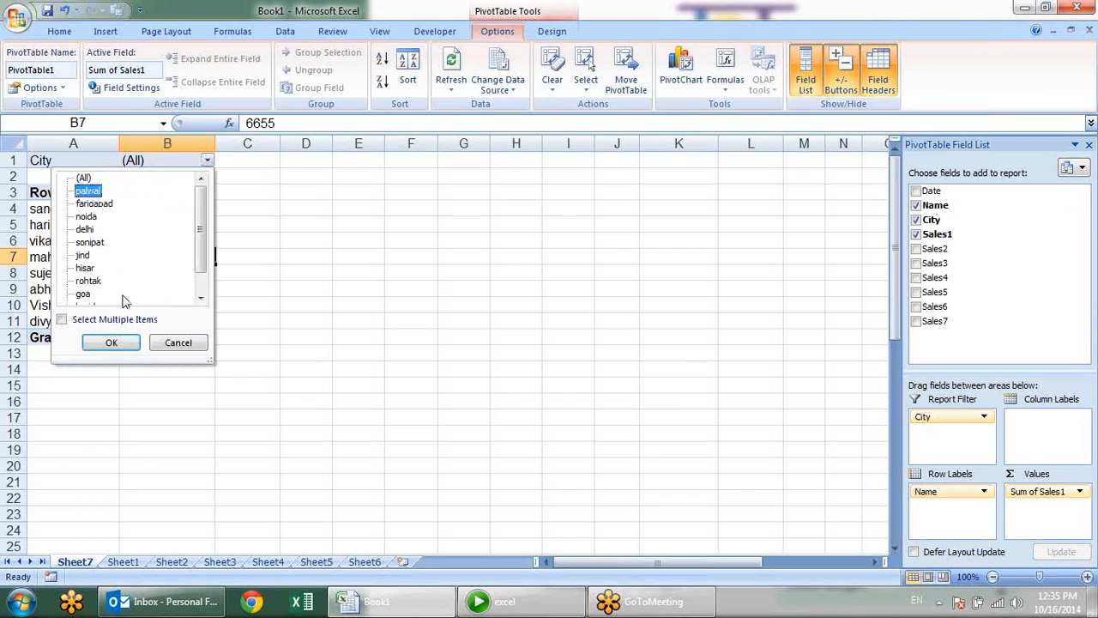
pyautogui.click(113, 342)
pyautogui.click(209, 162)
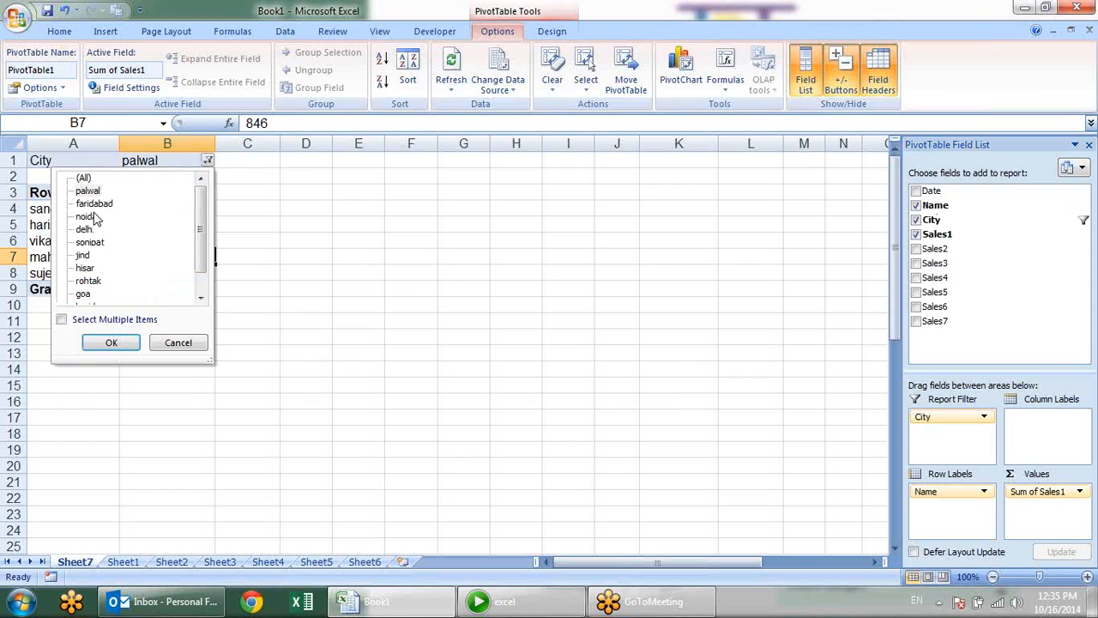
pyautogui.click(112, 343)
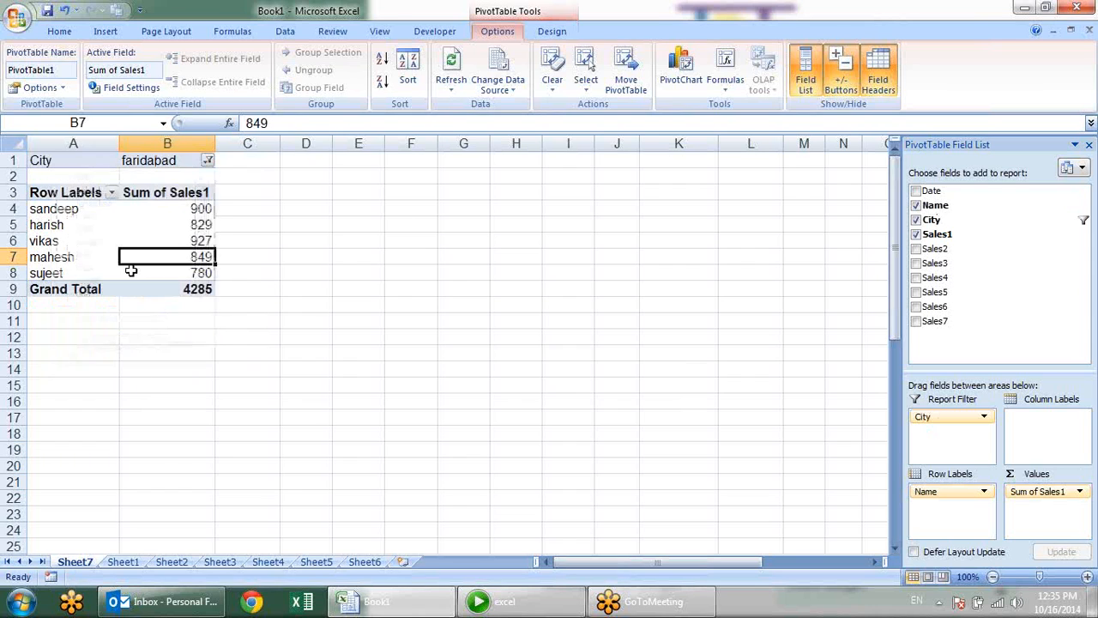
# Allow multiple selections in the City filter and include faridabad, noida and delhi
pyautogui.click(208, 161)
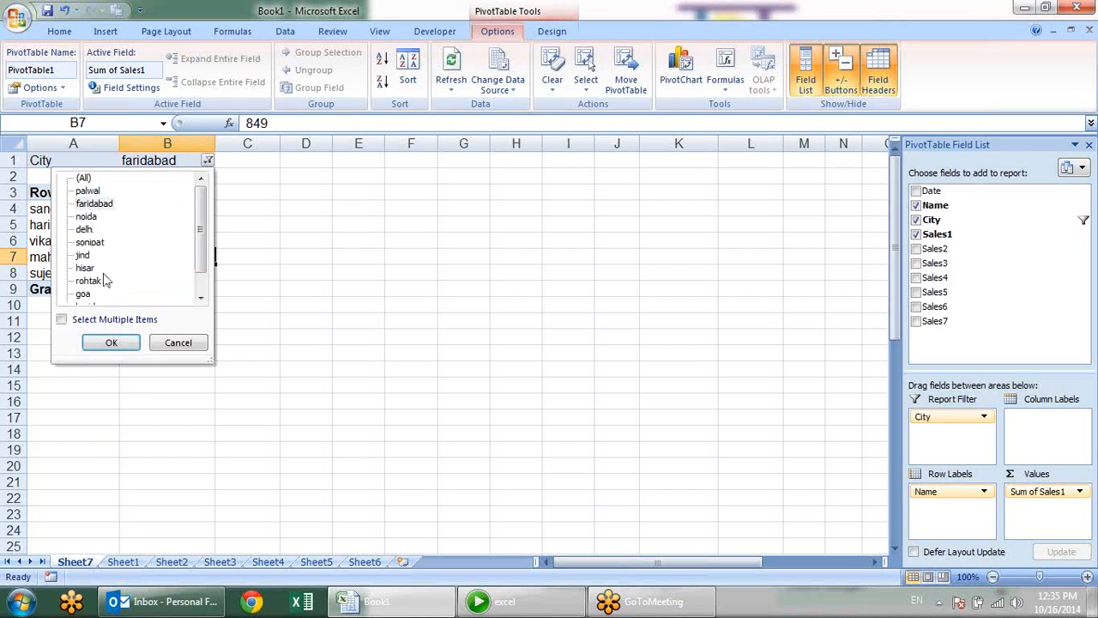
pyautogui.click(109, 321)
pyautogui.click(79, 218)
pyautogui.click(79, 230)
pyautogui.click(109, 343)
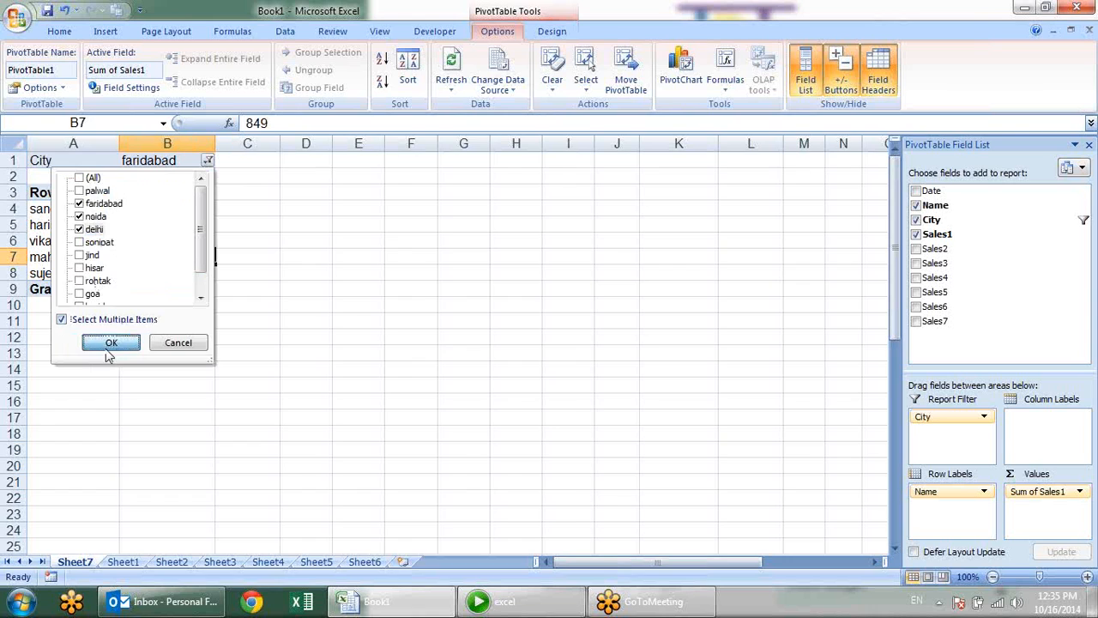
# Reset the City report filter to include all cities
pyautogui.click(211, 162)
pyautogui.click(216, 161)
pyautogui.click(102, 179)
pyautogui.click(98, 180)
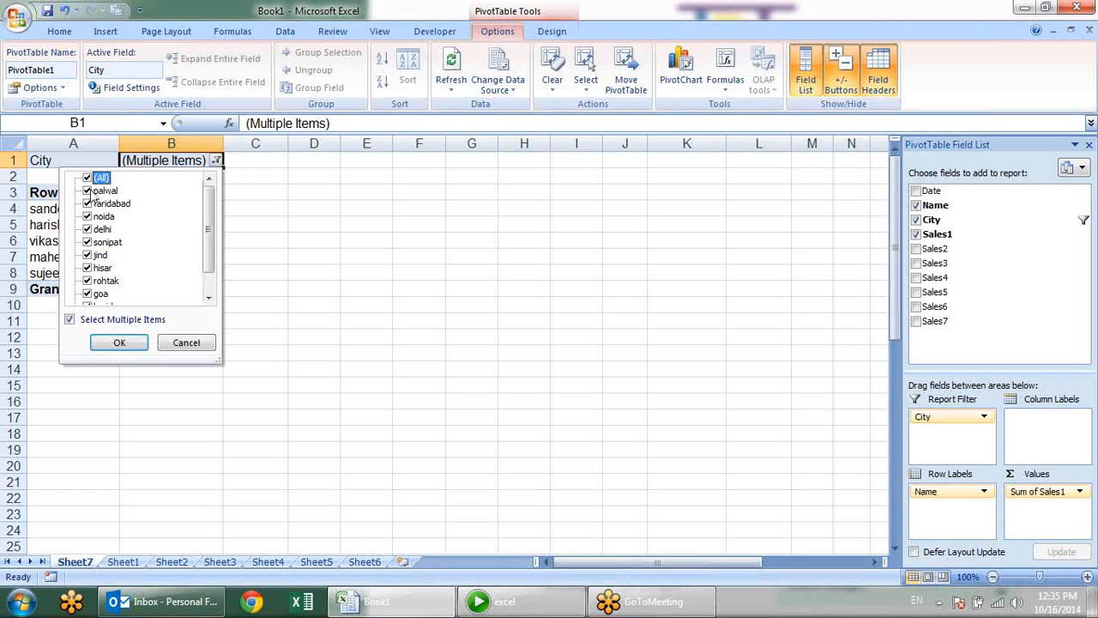
pyautogui.click(119, 343)
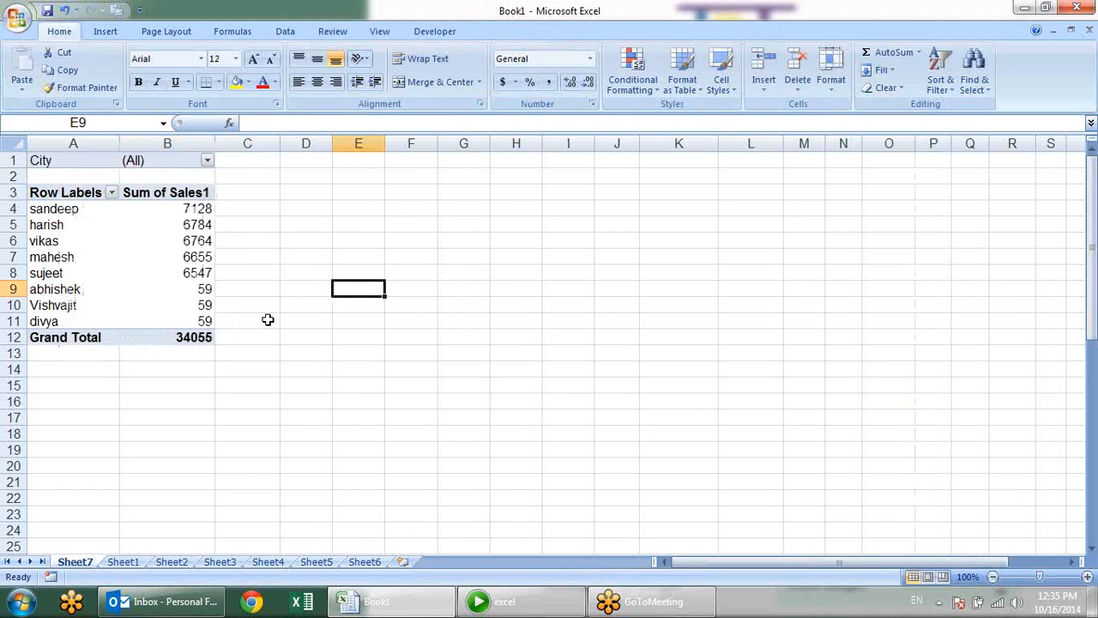
# Generate a separate pivot sheet for every city using Show Report Filter Pages on the City field
pyautogui.click(194, 262)
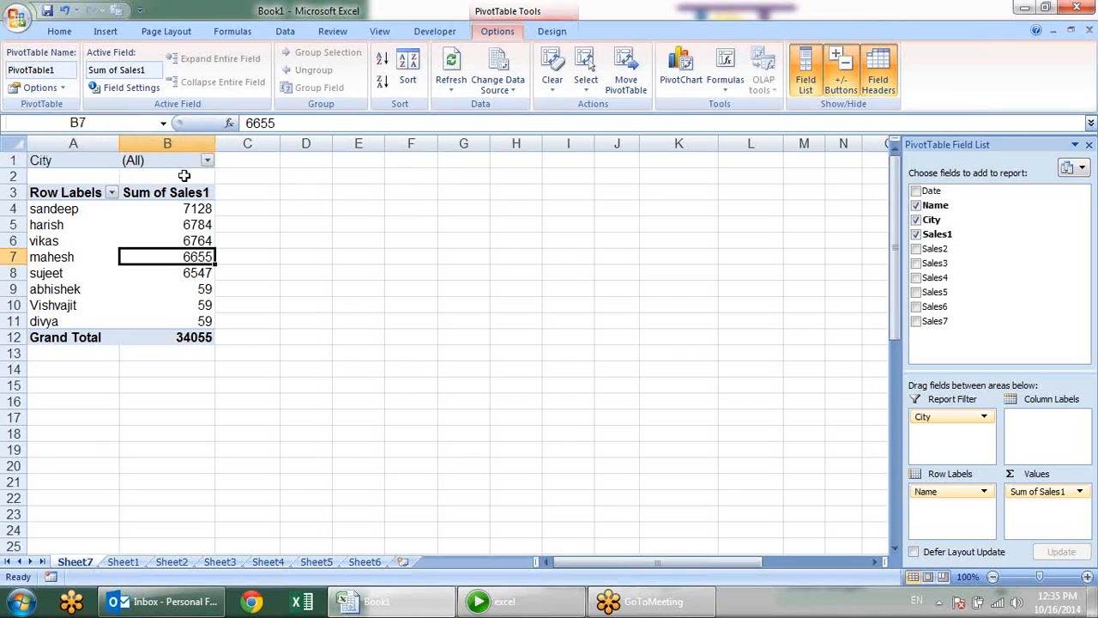
pyautogui.click(311, 192)
pyautogui.click(146, 213)
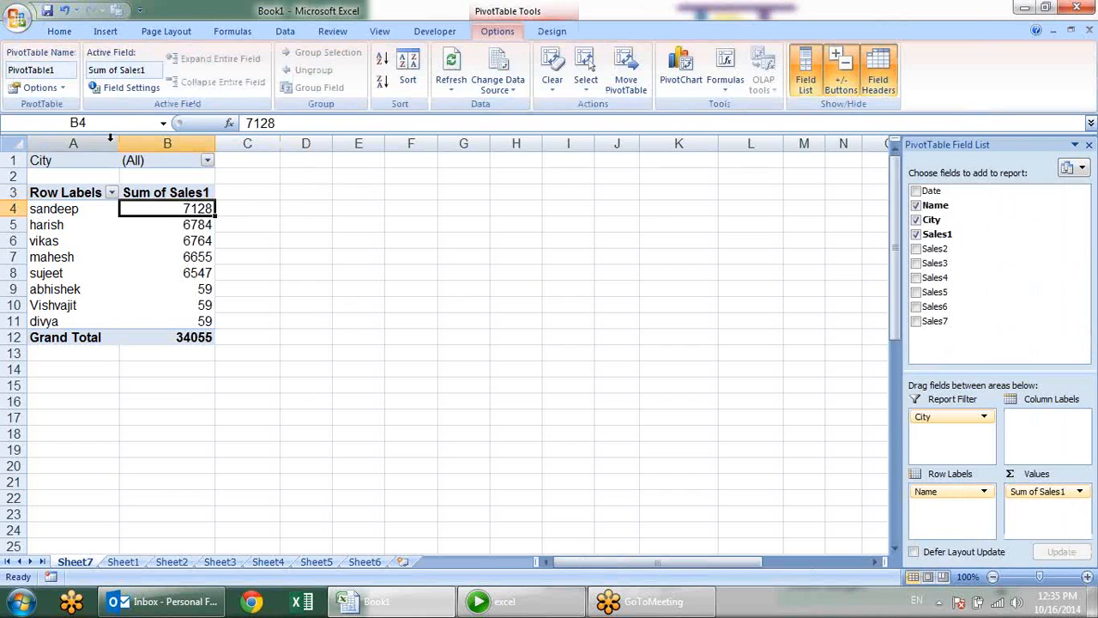
pyautogui.click(103, 156)
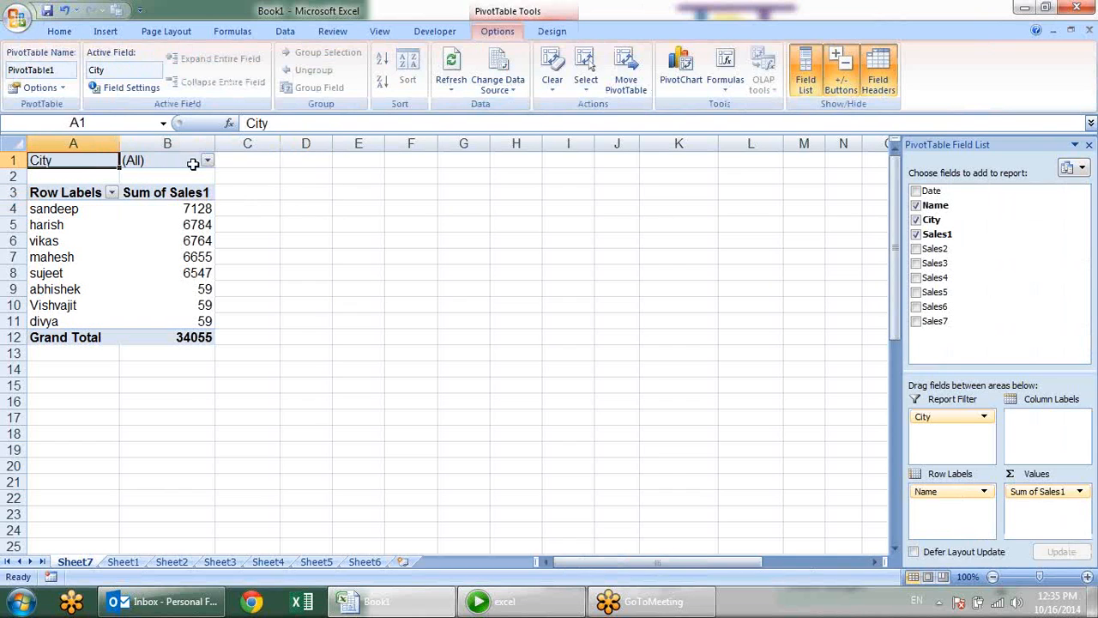
pyautogui.click(65, 89)
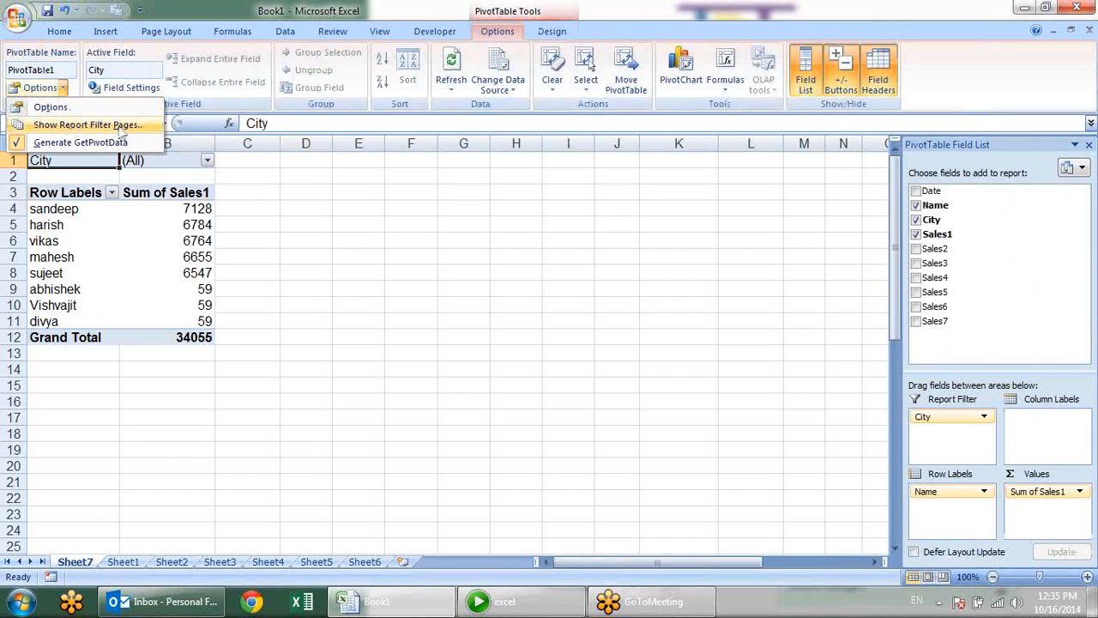
pyautogui.click(120, 125)
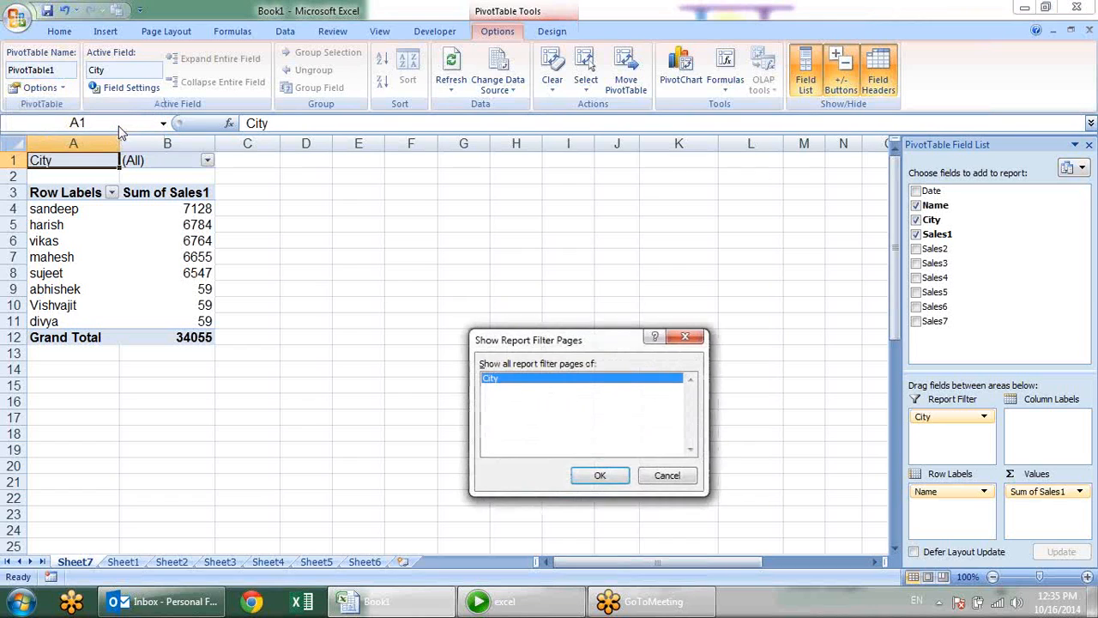
pyautogui.moveTo(521, 348); pyautogui.dragTo(331, 193)
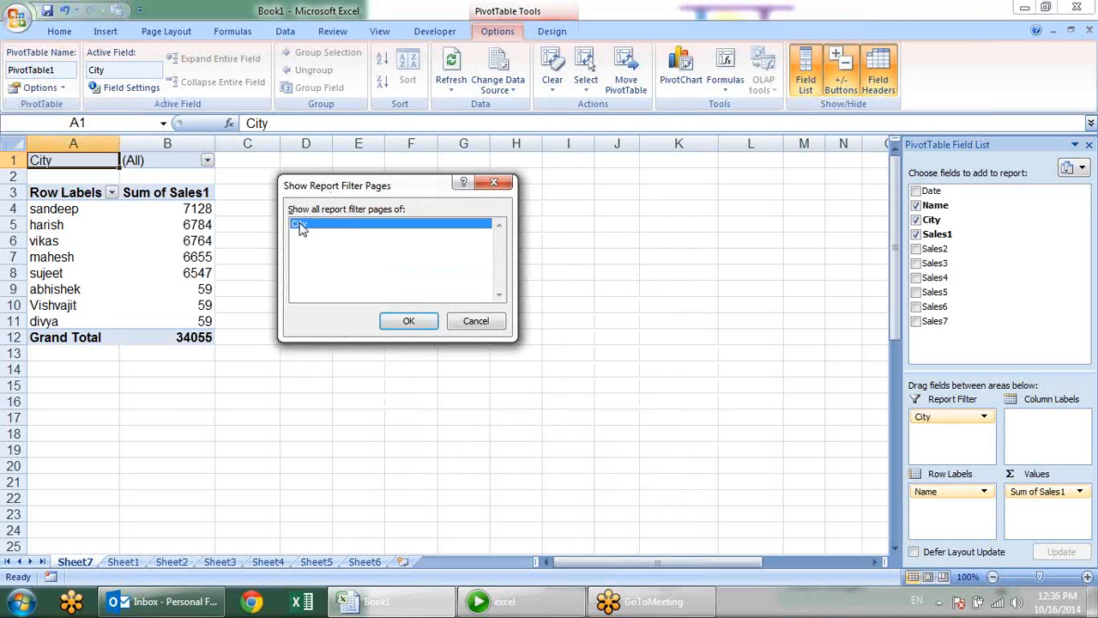
pyautogui.click(409, 324)
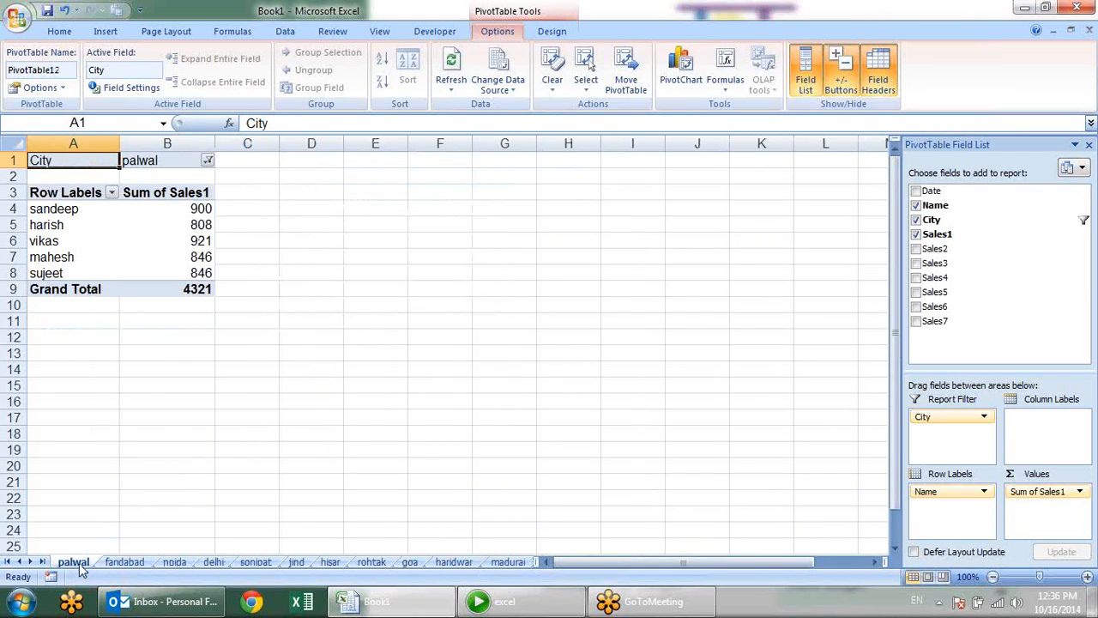
# Review the generated city sheets one by one, from faridabad through madurai
pyautogui.click(125, 563)
pyautogui.click(174, 563)
pyautogui.click(213, 562)
pyautogui.click(255, 563)
pyautogui.click(296, 563)
pyautogui.click(330, 562)
pyautogui.click(372, 563)
pyautogui.click(409, 563)
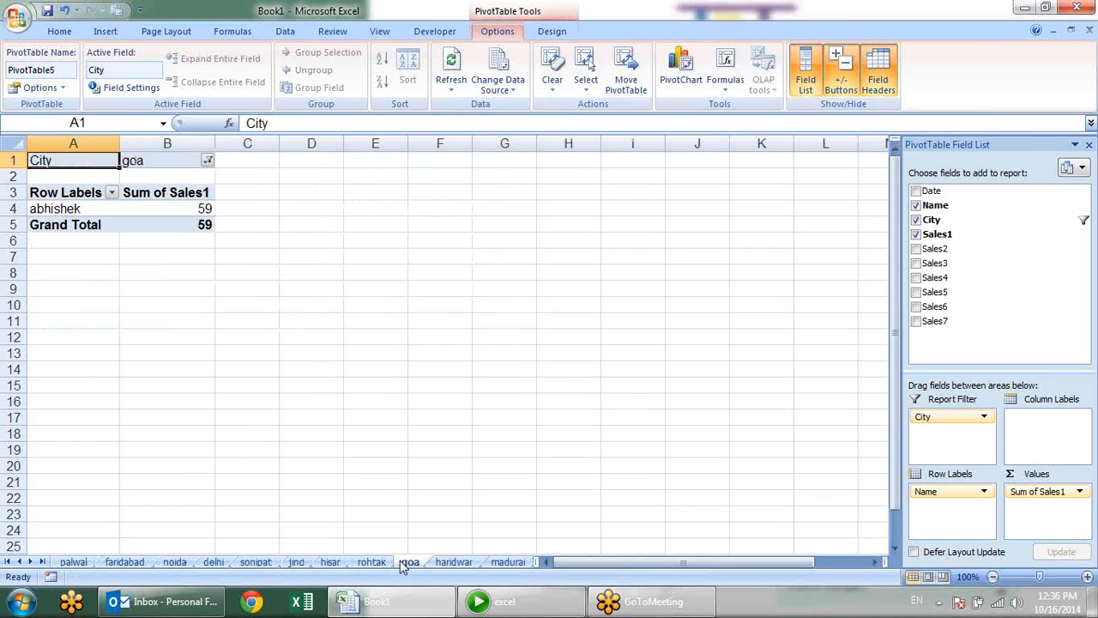
pyautogui.click(454, 563)
pyautogui.click(508, 563)
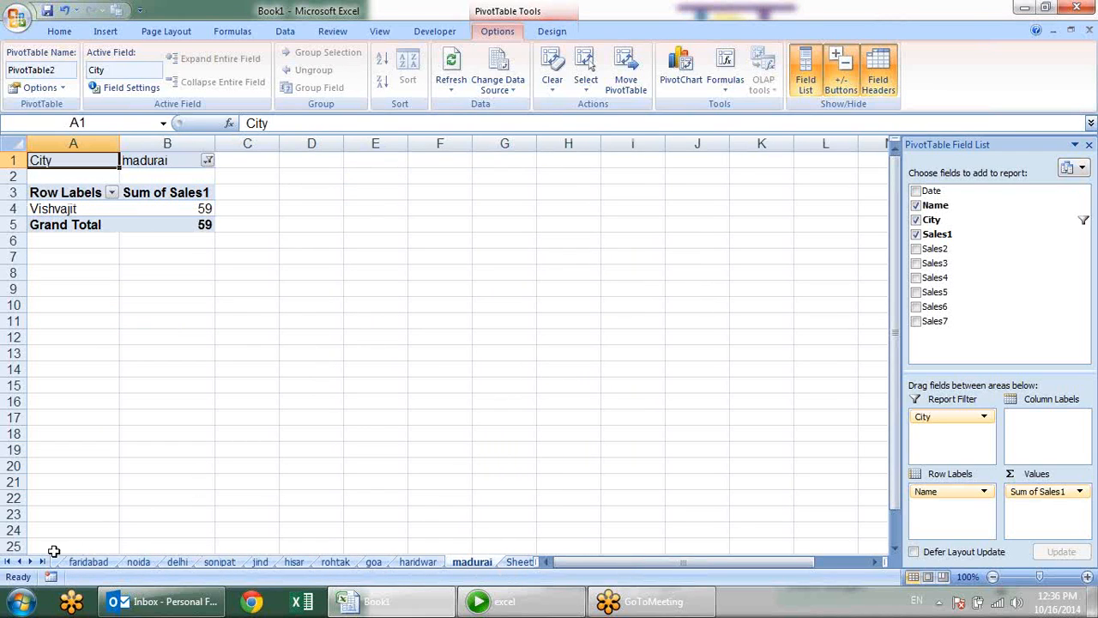
# Group the generated city sheets from palwal to madurai and delete them all
pyautogui.click(7, 562)
pyautogui.keyDown('shift'); pyautogui.click(73, 562); pyautogui.keyUp('shift')
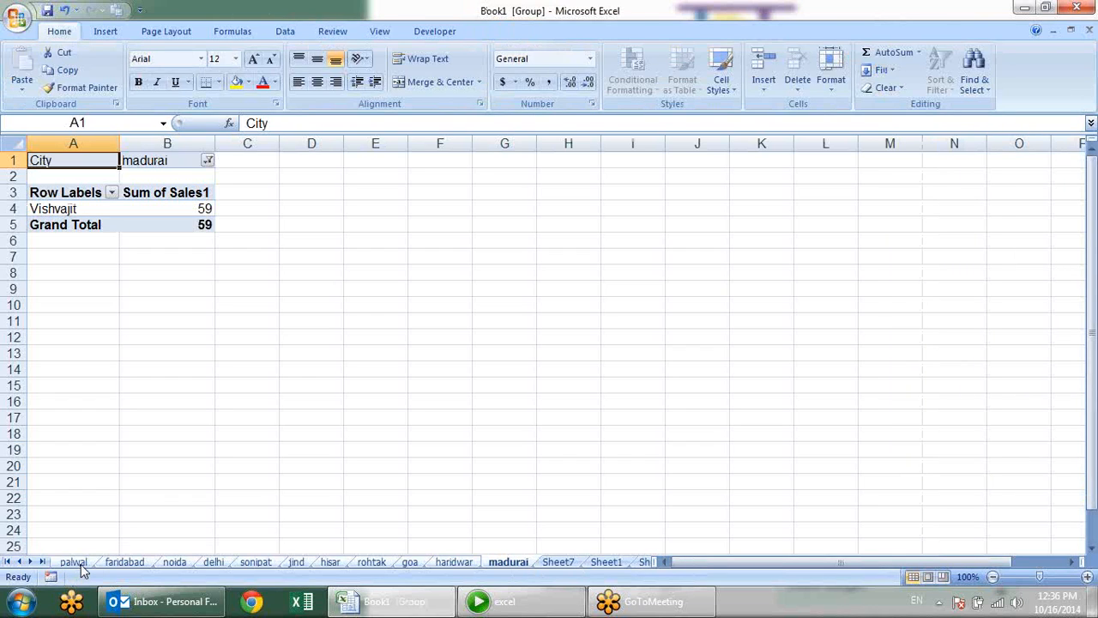
pyautogui.hotkey('alt', 'e')
pyautogui.press('l')
pyautogui.press('Return')
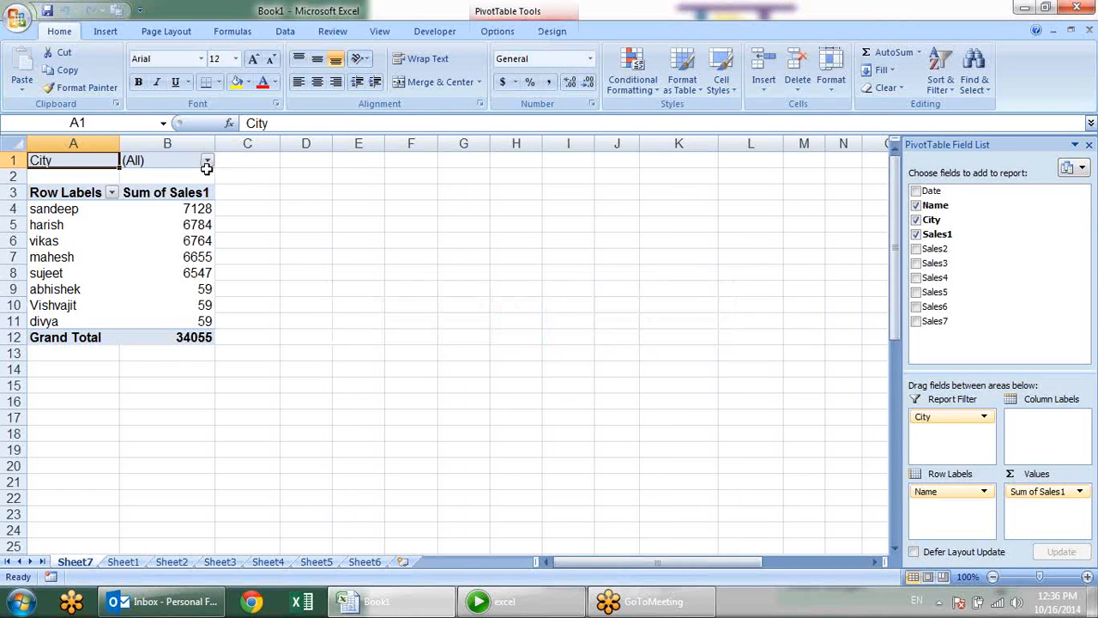
# Swap the pivot fields so City is in the row labels and Name is the report filter, and check the filter's list
pyautogui.moveTo(952, 417); pyautogui.dragTo(952, 515)
pyautogui.moveTo(944, 492); pyautogui.dragTo(957, 419)
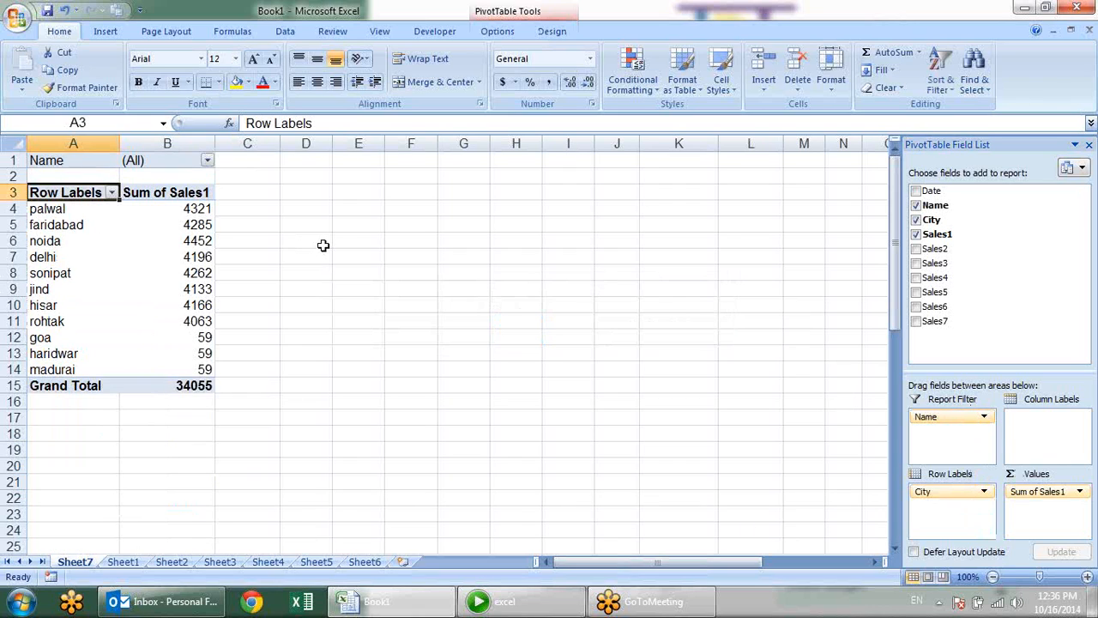
pyautogui.moveTo(160, 257)
pyautogui.click(208, 161)
pyautogui.click(275, 211)
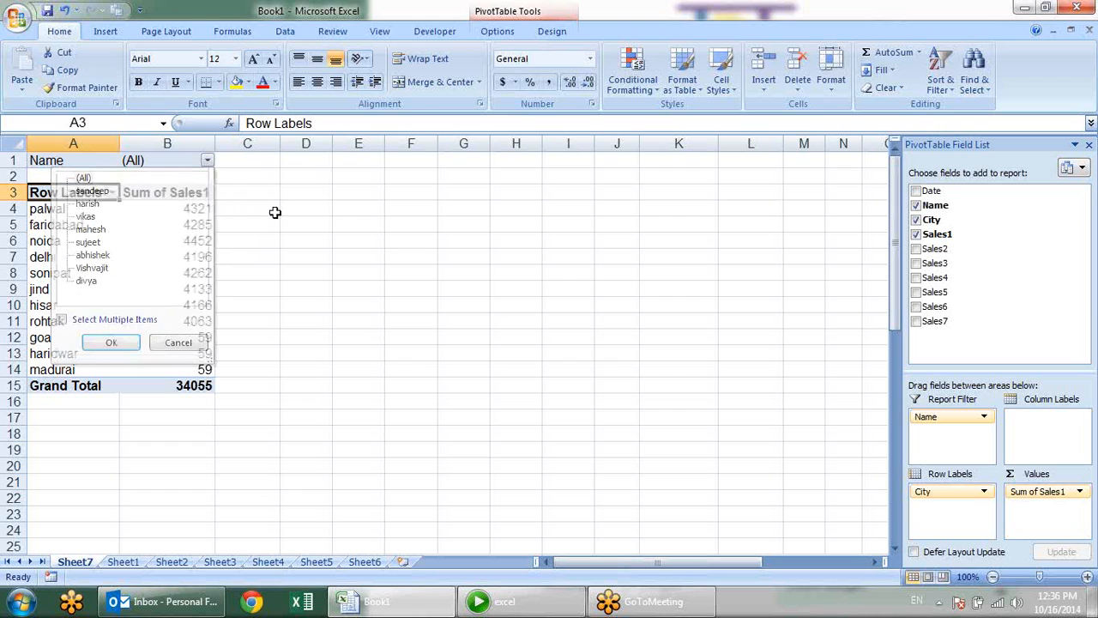
# Generate a separate pivot sheet for every salesperson using Show Report Filter Pages on the Name field
pyautogui.click(553, 35)
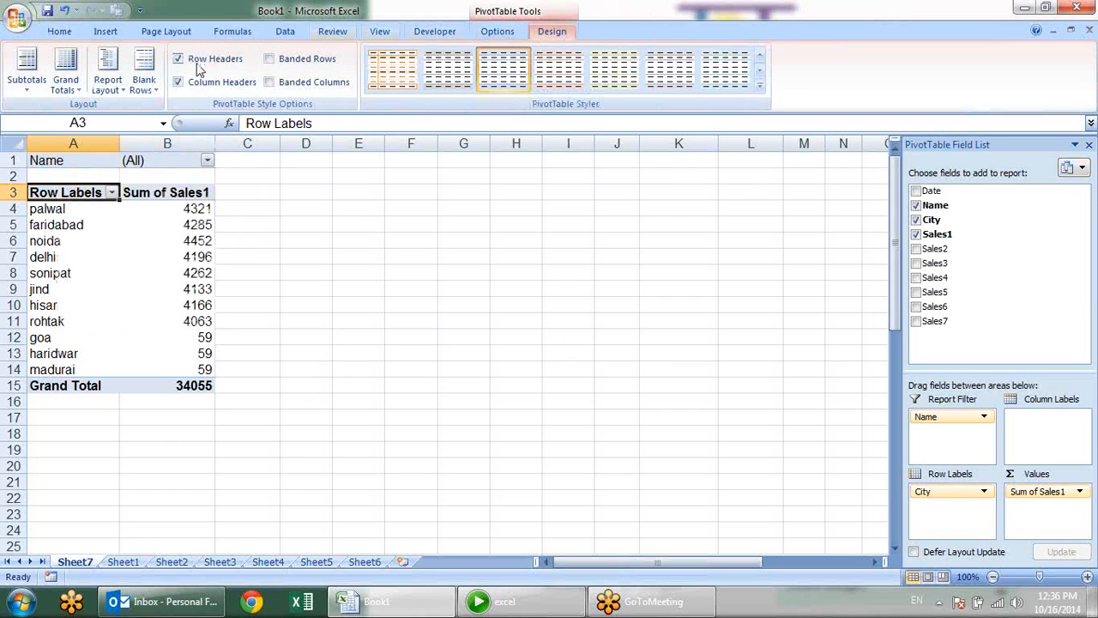
pyautogui.click(507, 34)
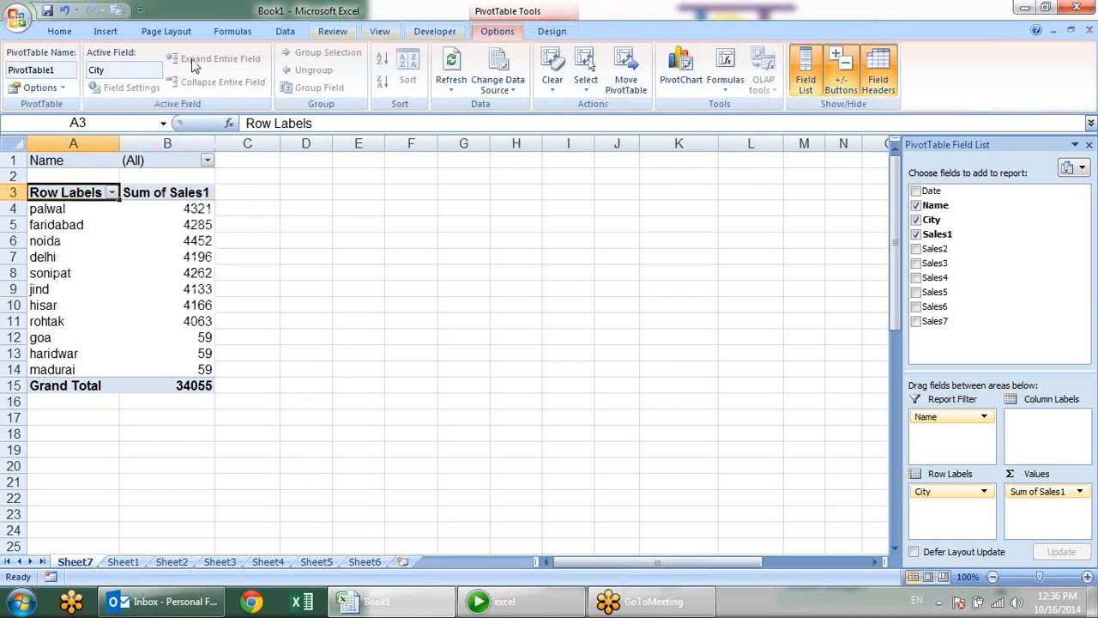
pyautogui.click(62, 90)
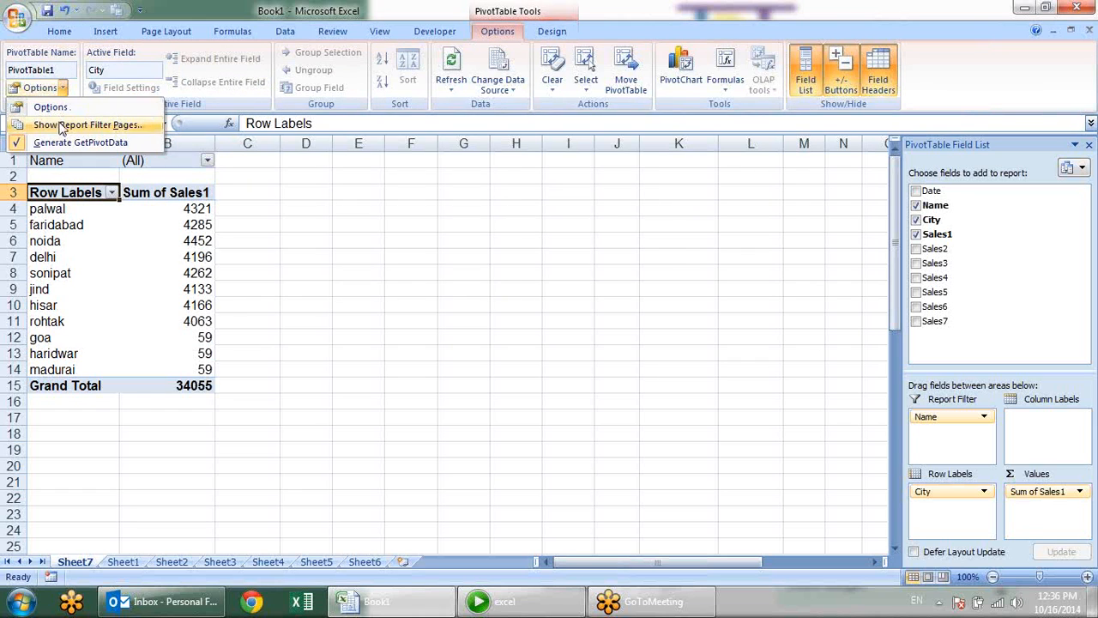
pyautogui.click(63, 125)
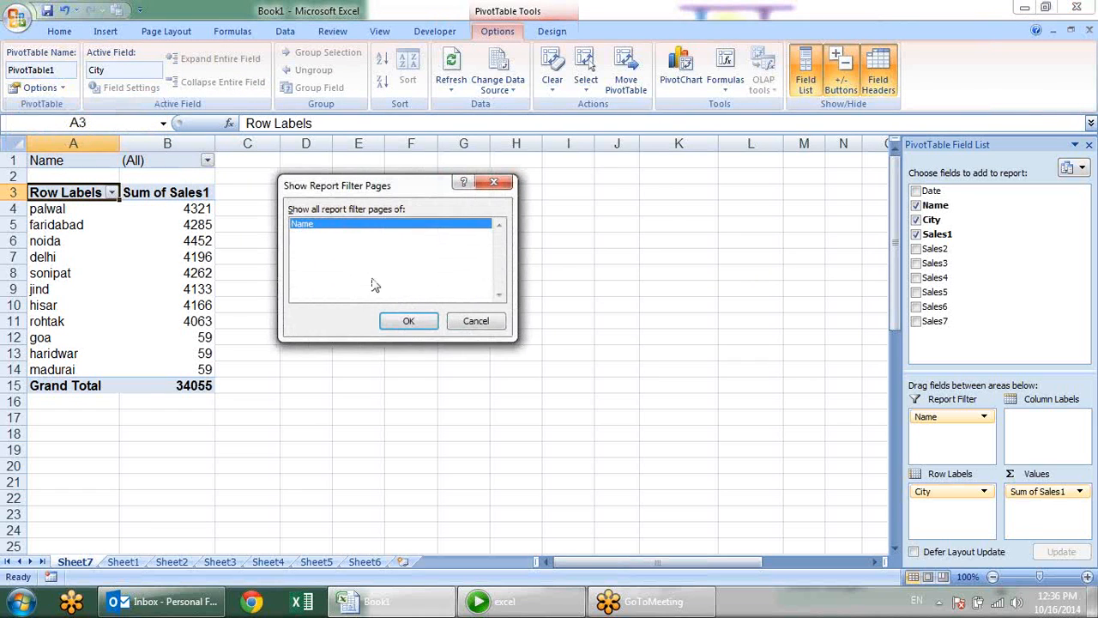
pyautogui.click(404, 322)
# Review the generated salesperson sheets one by one and return to the main pivot table on Sheet7
pyautogui.click(126, 562)
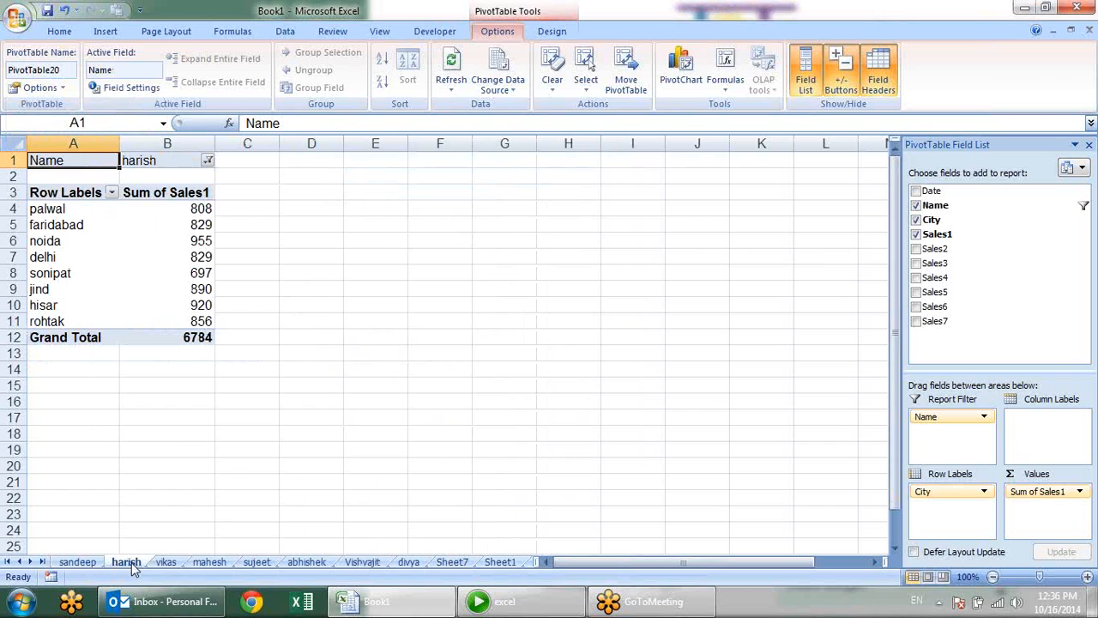
pyautogui.click(167, 563)
pyautogui.click(209, 564)
pyautogui.click(256, 563)
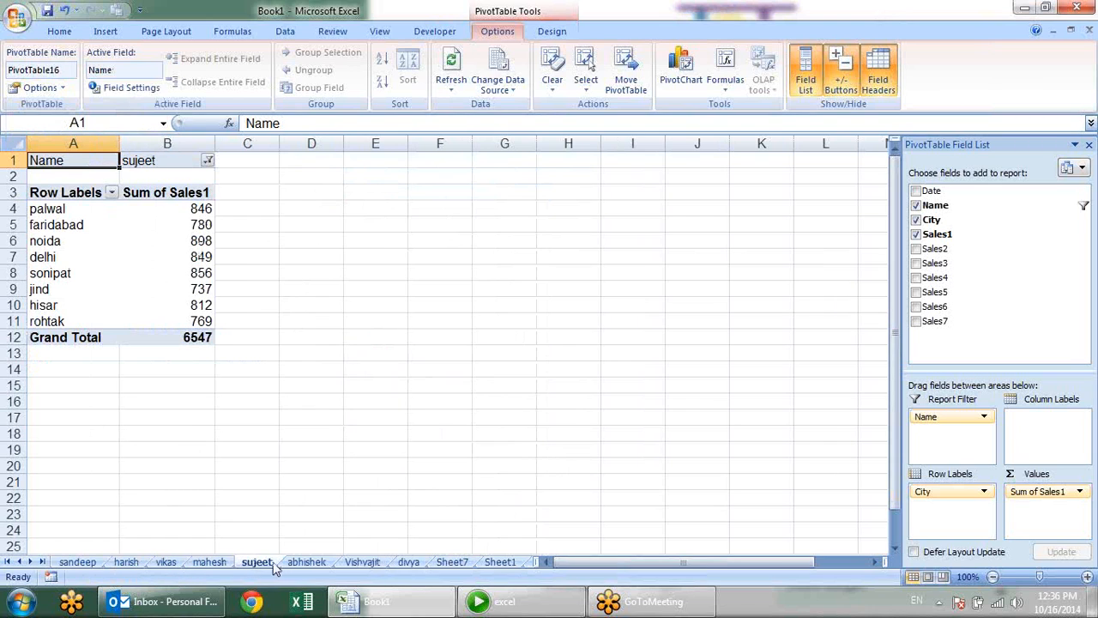
pyautogui.click(296, 563)
pyautogui.click(361, 563)
pyautogui.click(409, 563)
pyautogui.click(439, 563)
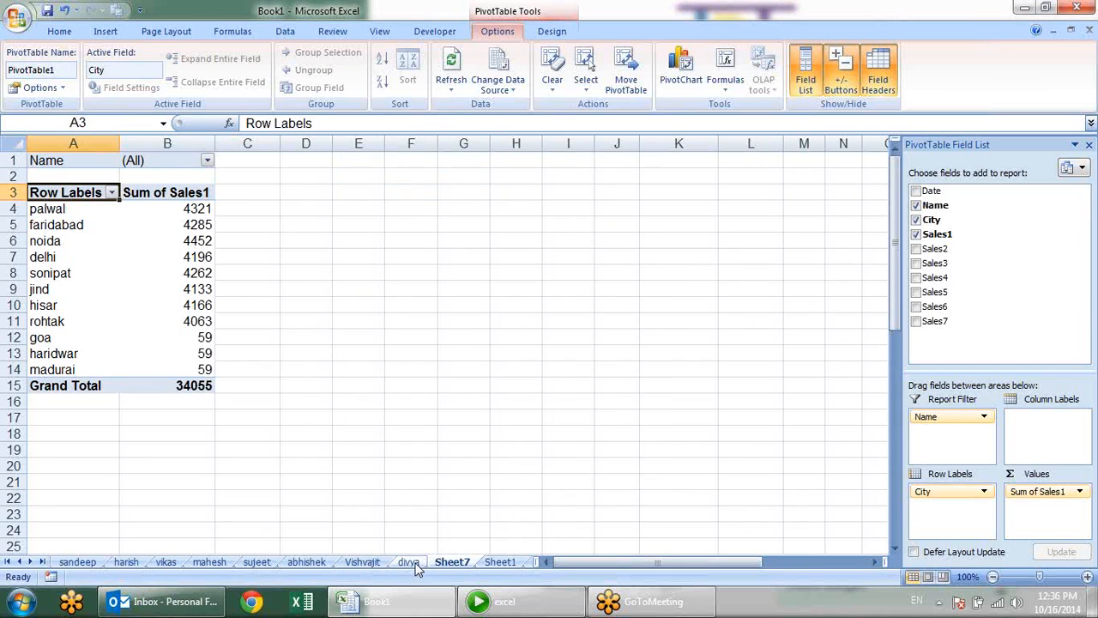
# Group all the generated salesperson sheets and delete them permanently
pyautogui.click(410, 563)
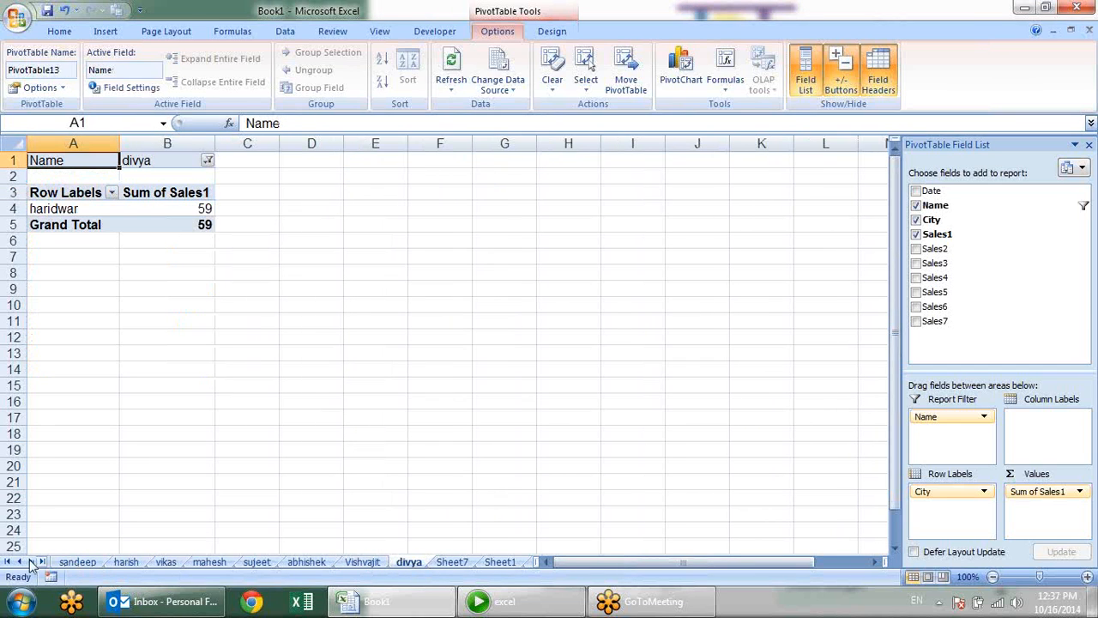
pyautogui.keyDown('shift'); pyautogui.click(75, 564); pyautogui.keyUp('shift')
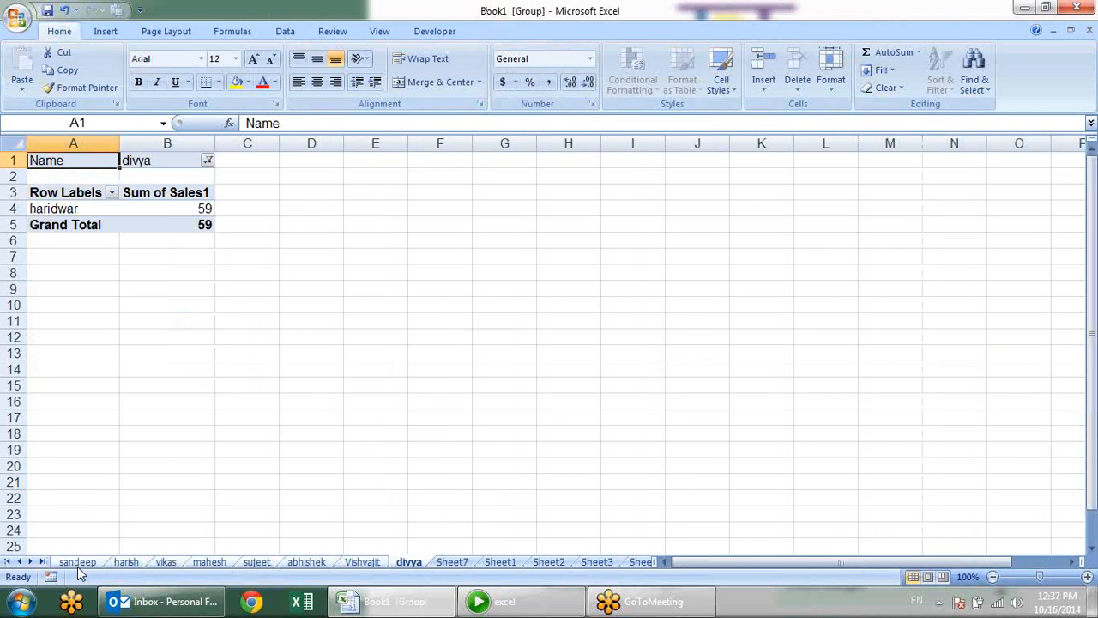
pyautogui.hotkey('alt', 'e')
pyautogui.press('l')
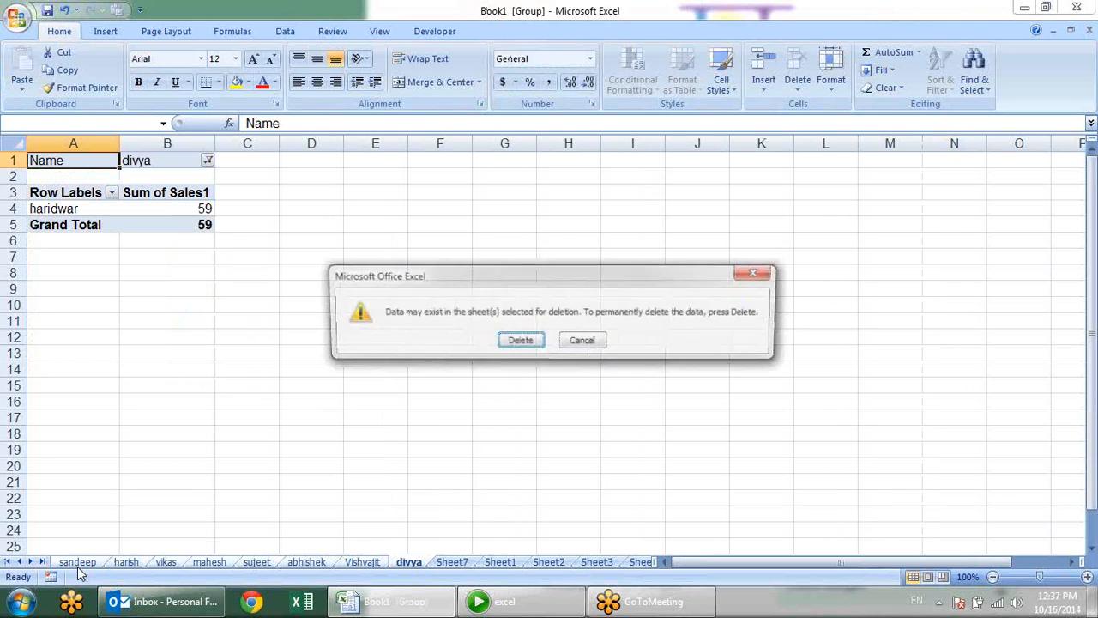
pyautogui.press('Return')
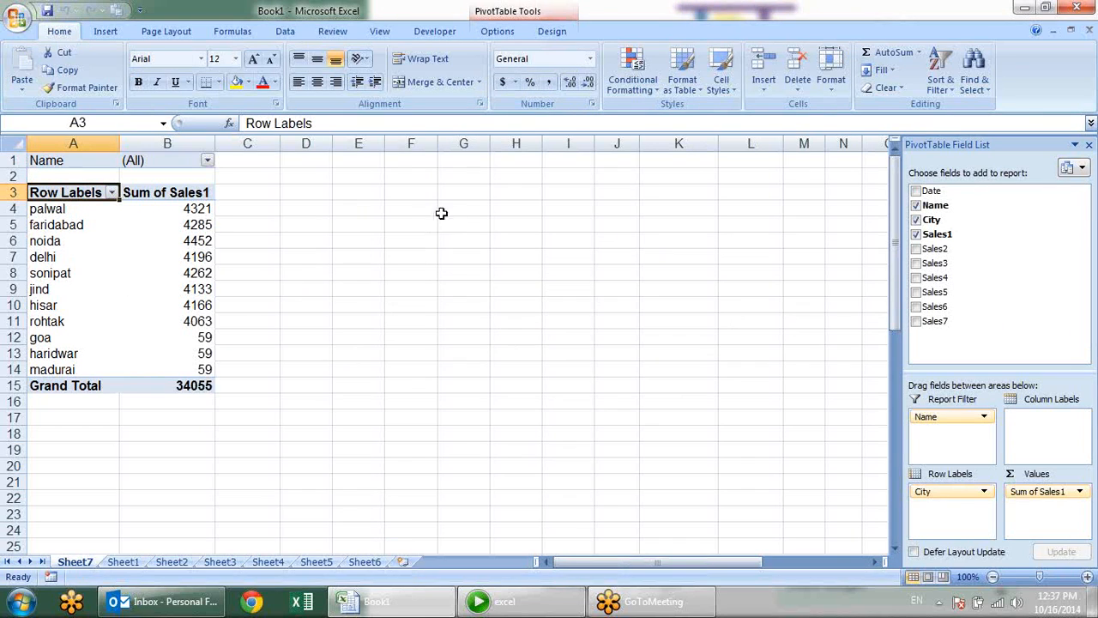
# Remove the Name field from the report filter of the pivot table on Sheet7
pyautogui.click(417, 220)
pyautogui.click(246, 209)
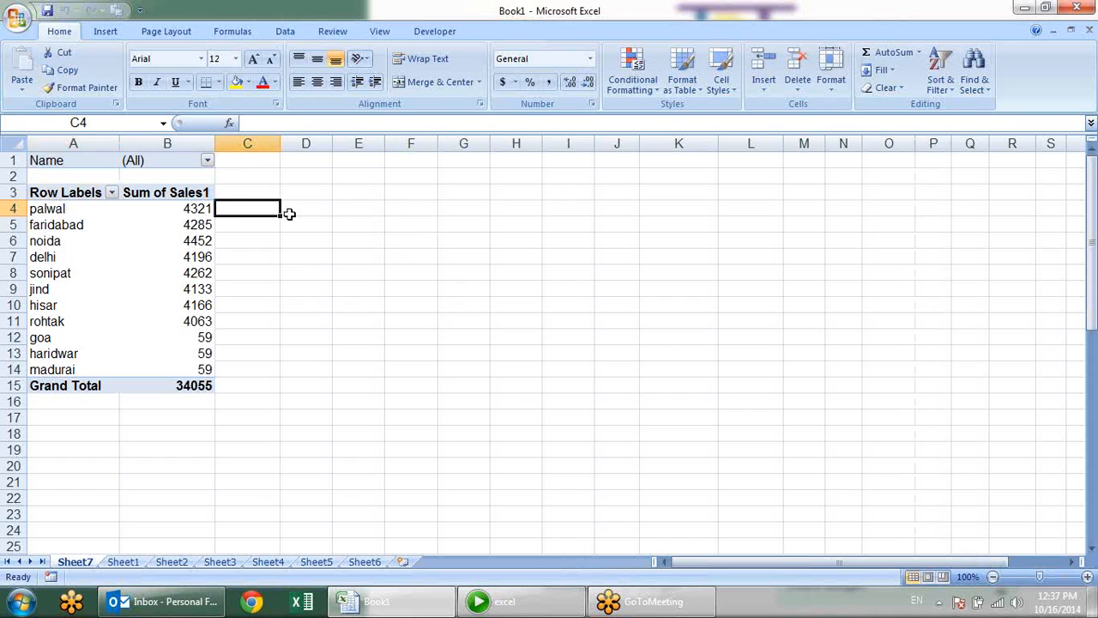
pyautogui.click(79, 249)
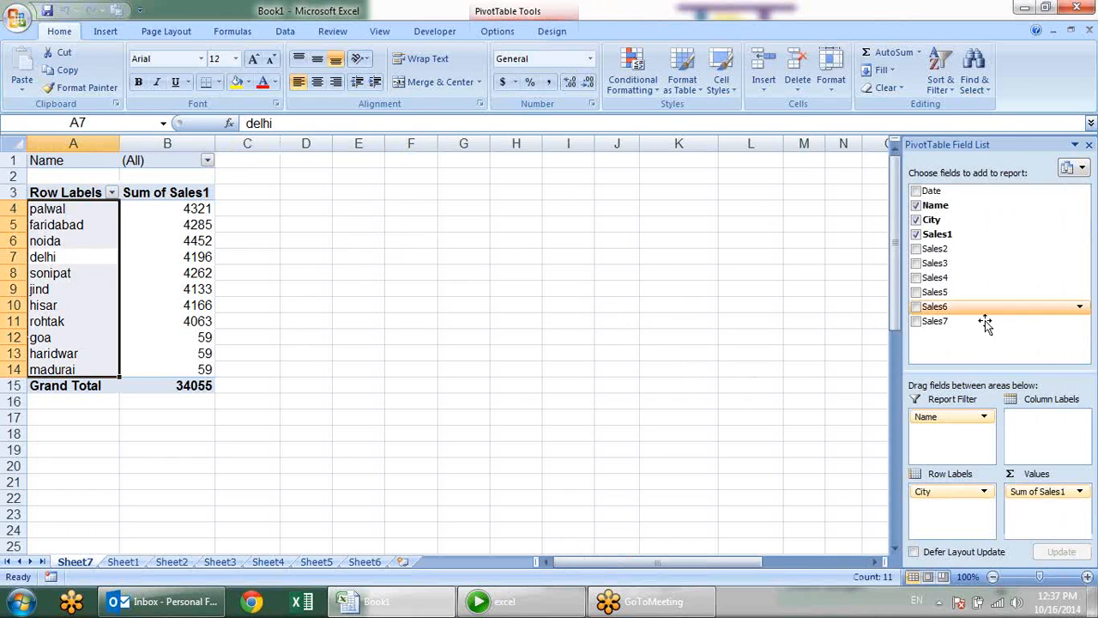
pyautogui.moveTo(952, 417); pyautogui.dragTo(851, 370)
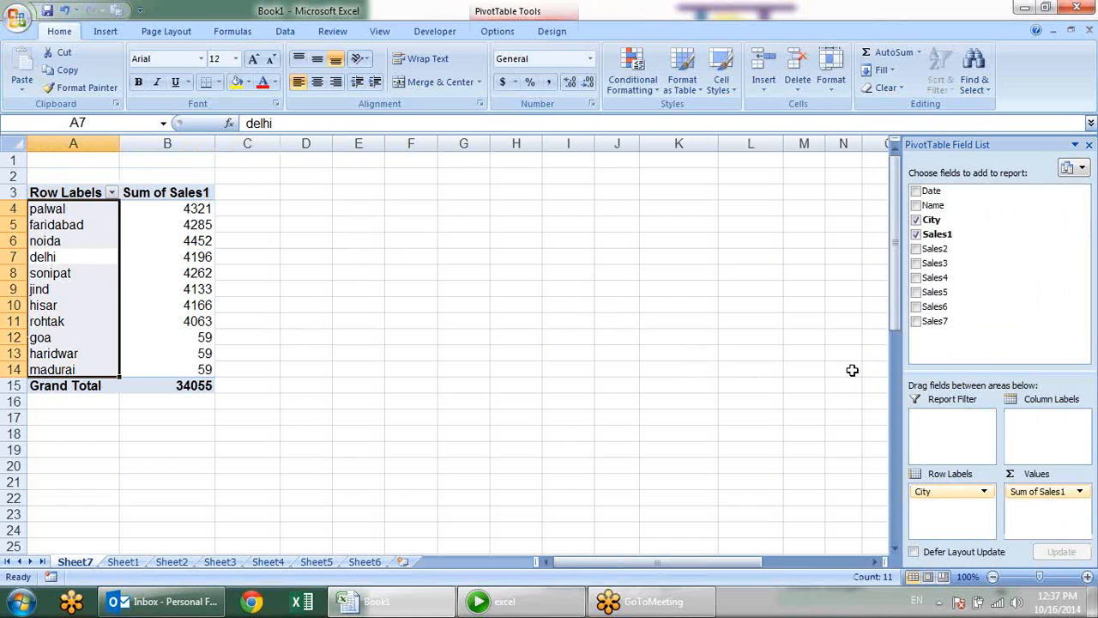
pyautogui.click(559, 285)
pyautogui.click(143, 239)
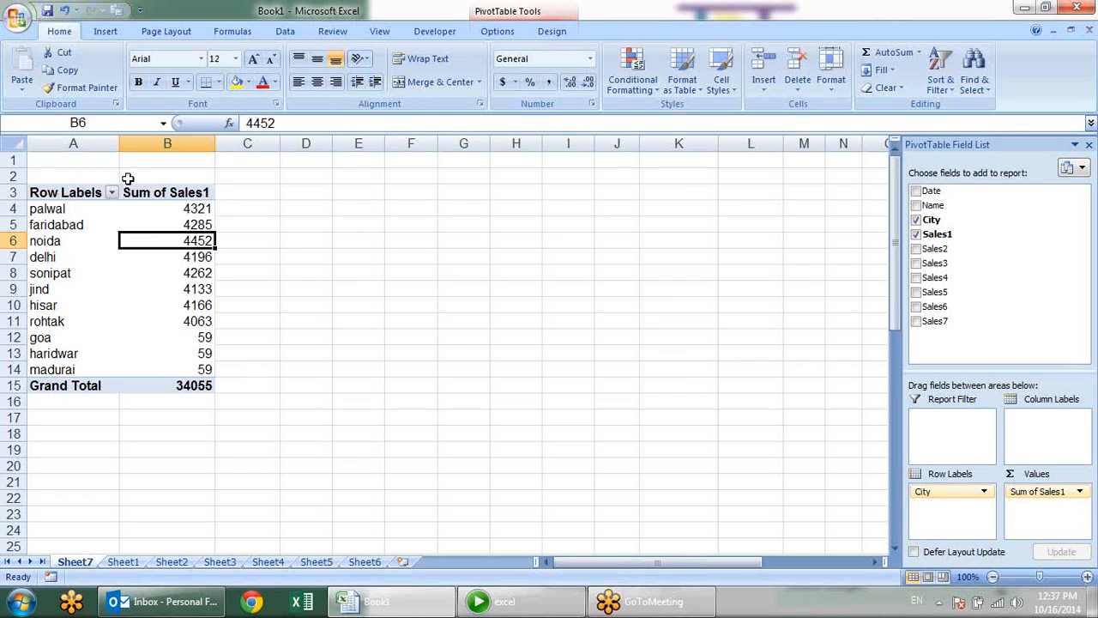
# Copy the whole city pivot table A3:B15, paste it at E3 and widen columns E and F to fit
pyautogui.moveTo(58, 201); pyautogui.dragTo(104, 235)
pyautogui.moveTo(73, 196); pyautogui.dragTo(178, 386)
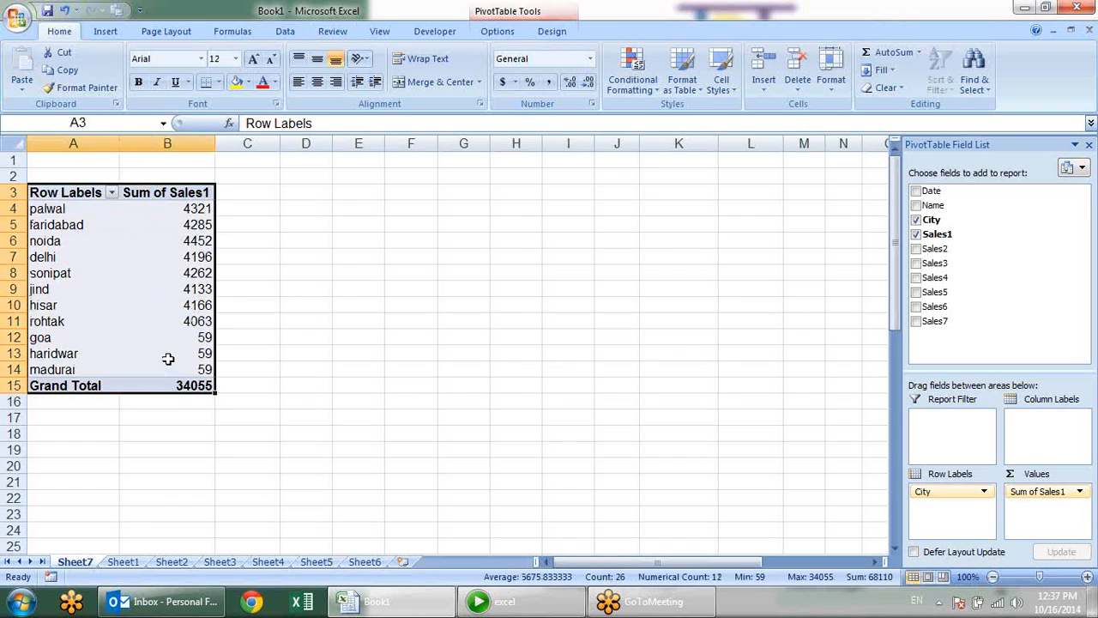
pyautogui.hotkey('ctrl', 'c')
pyautogui.click(356, 191)
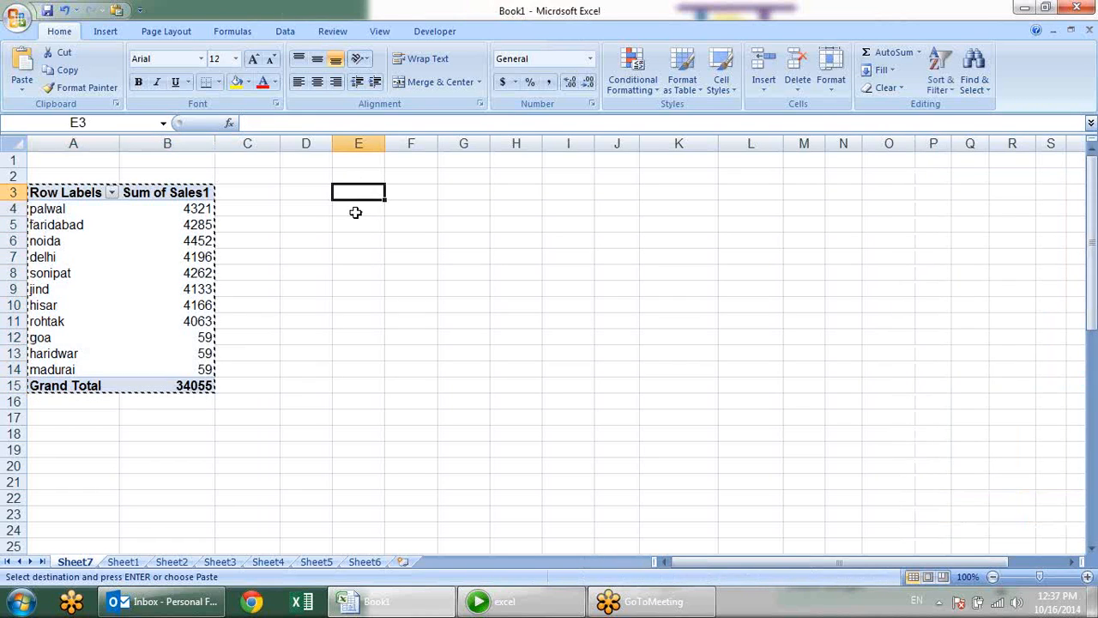
pyautogui.hotkey('ctrl', 'v')
pyautogui.moveTo(437, 143); pyautogui.dragTo(480, 146)
pyautogui.moveTo(386, 143); pyautogui.dragTo(426, 147)
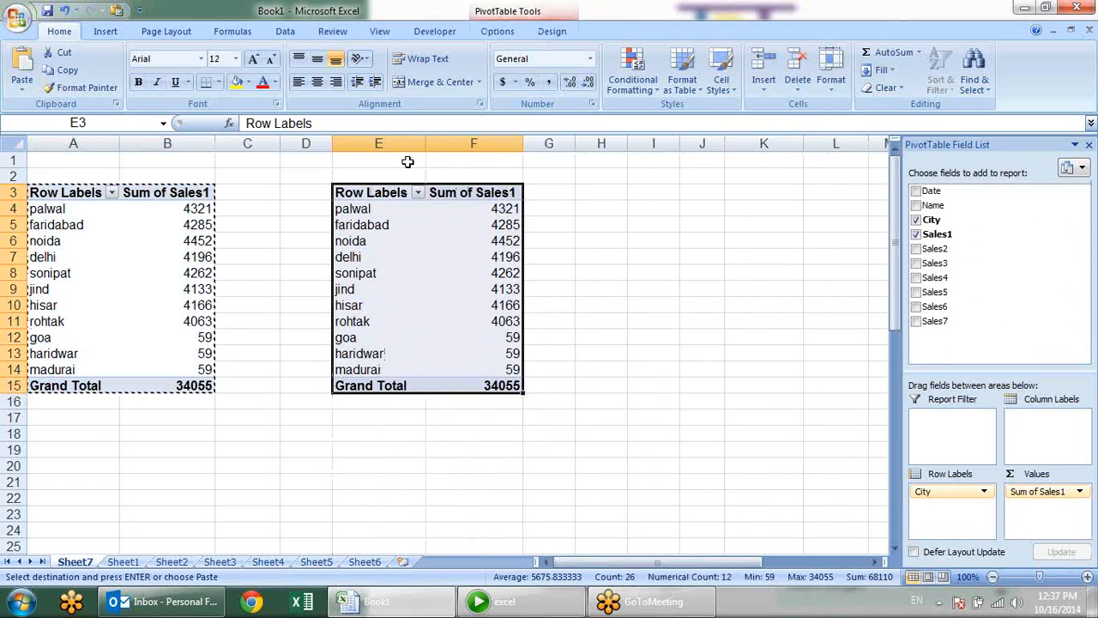
pyautogui.click(393, 226)
pyautogui.press('Escape')
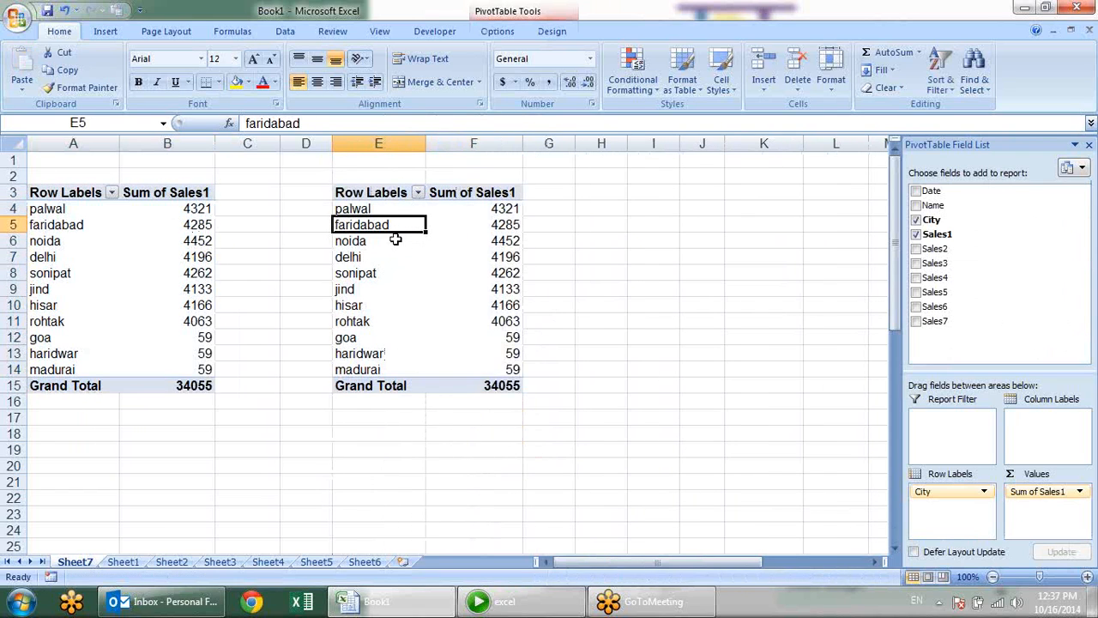
# Replace City with Name in the row labels of the copied pivot table and compare it with the original
pyautogui.click(151, 234)
pyautogui.click(420, 246)
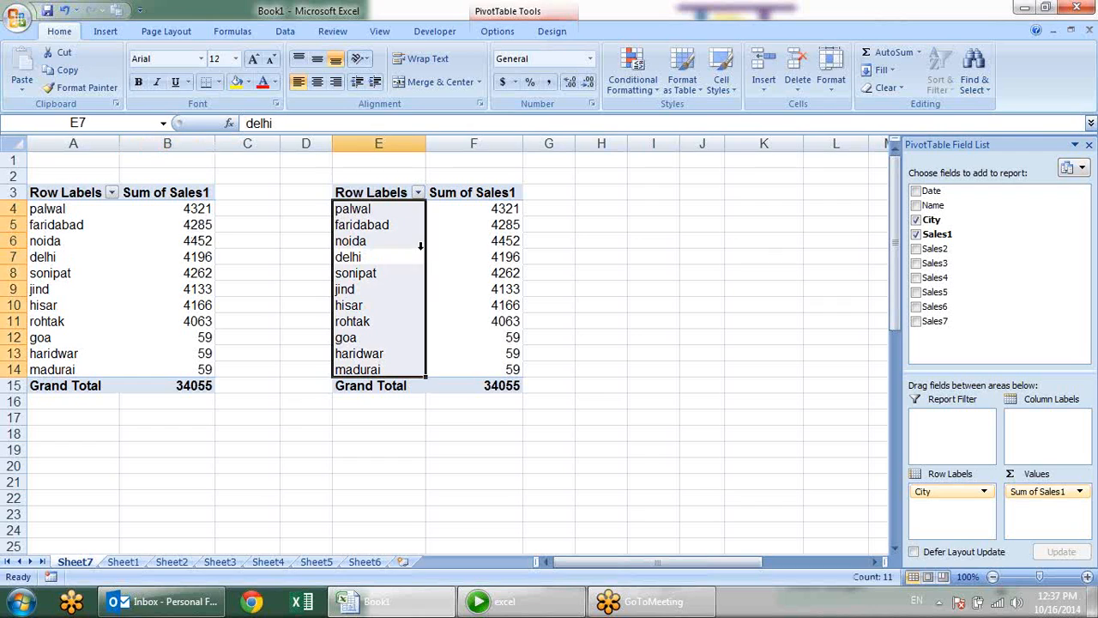
pyautogui.click(457, 255)
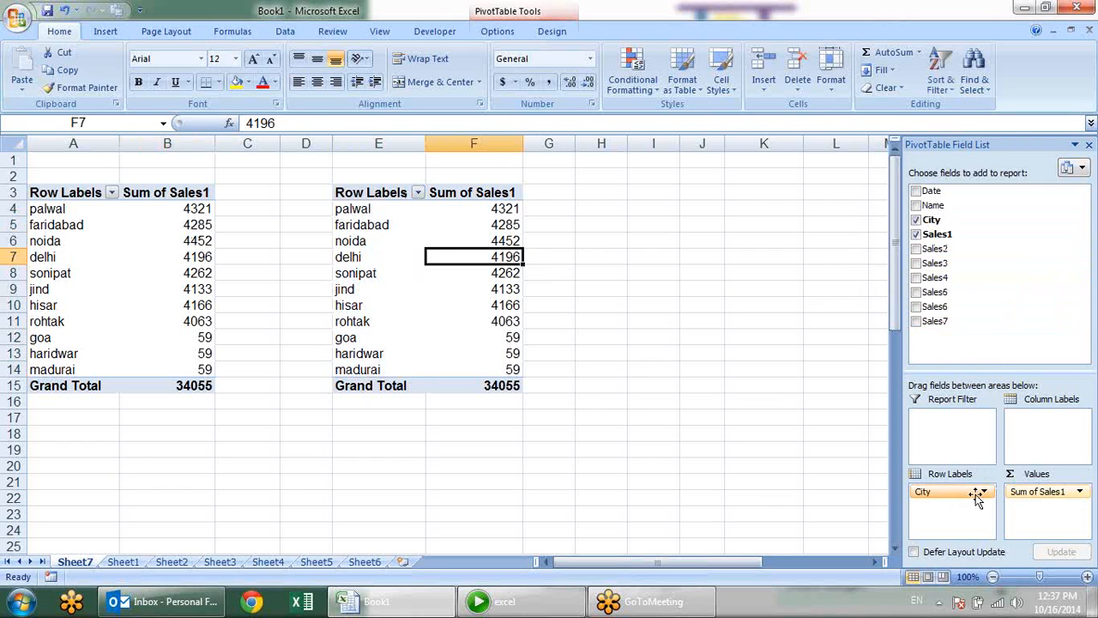
pyautogui.moveTo(976, 497); pyautogui.dragTo(772, 257)
pyautogui.click(916, 205)
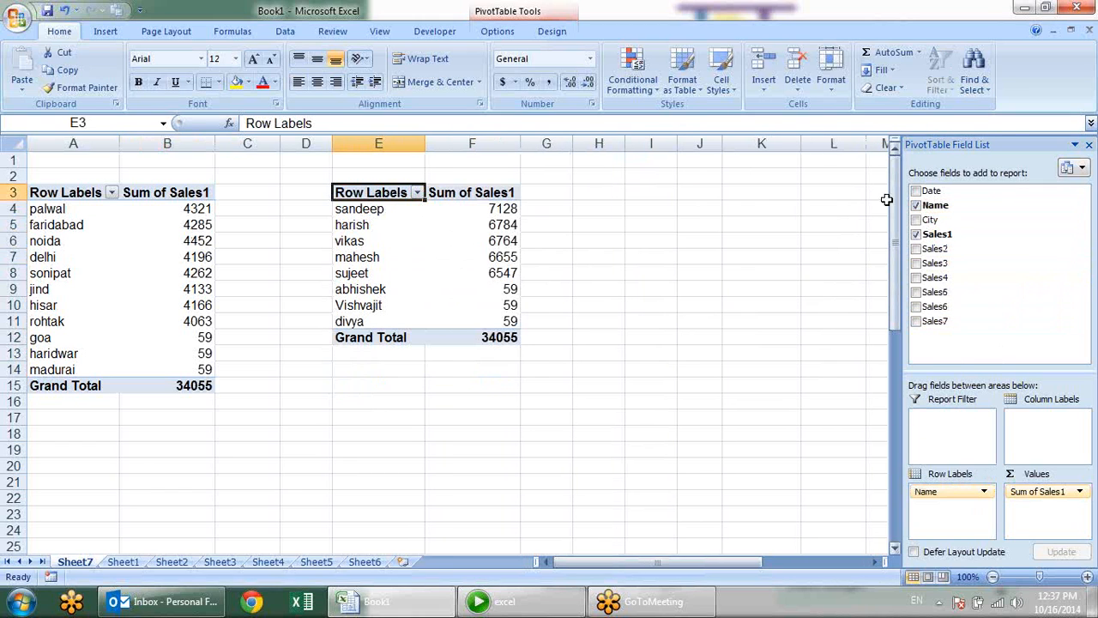
pyautogui.click(442, 239)
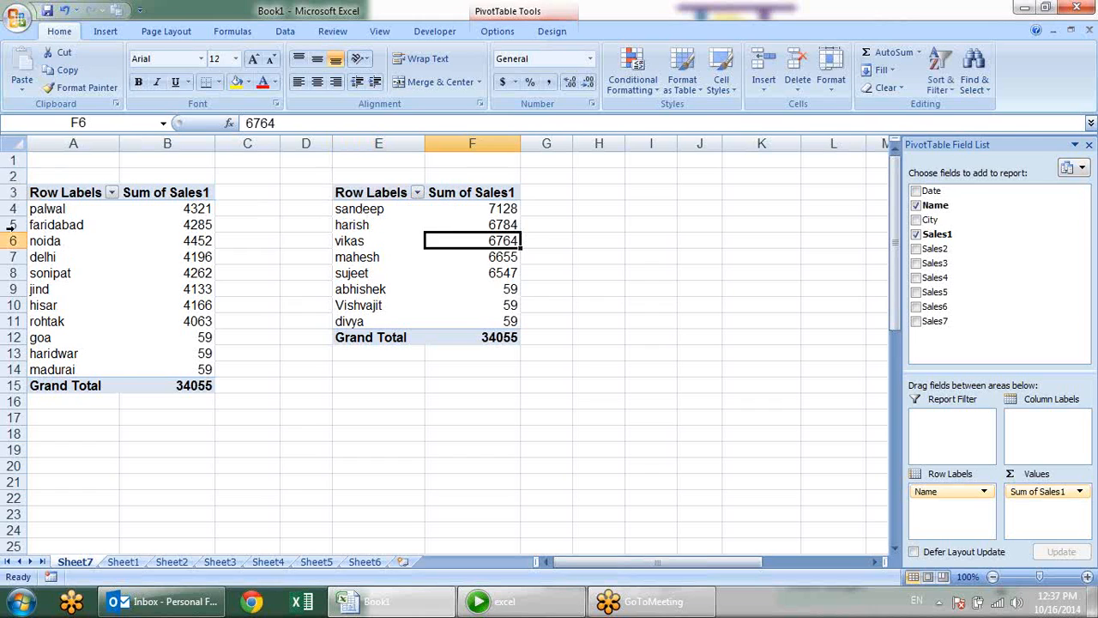
pyautogui.click(108, 235)
pyautogui.click(500, 399)
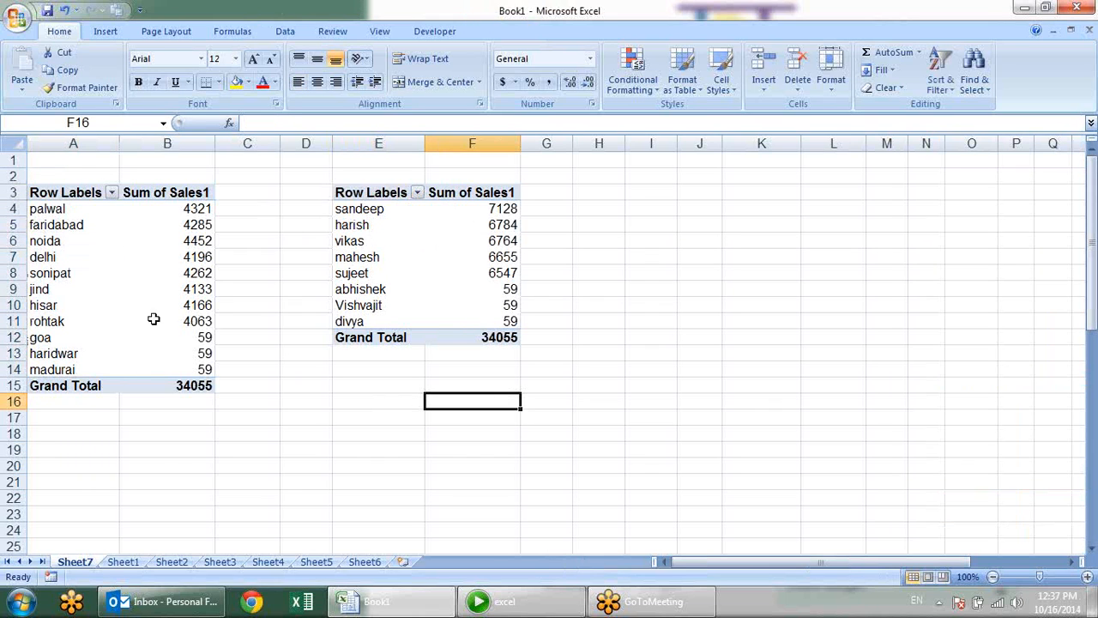
pyautogui.click(381, 257)
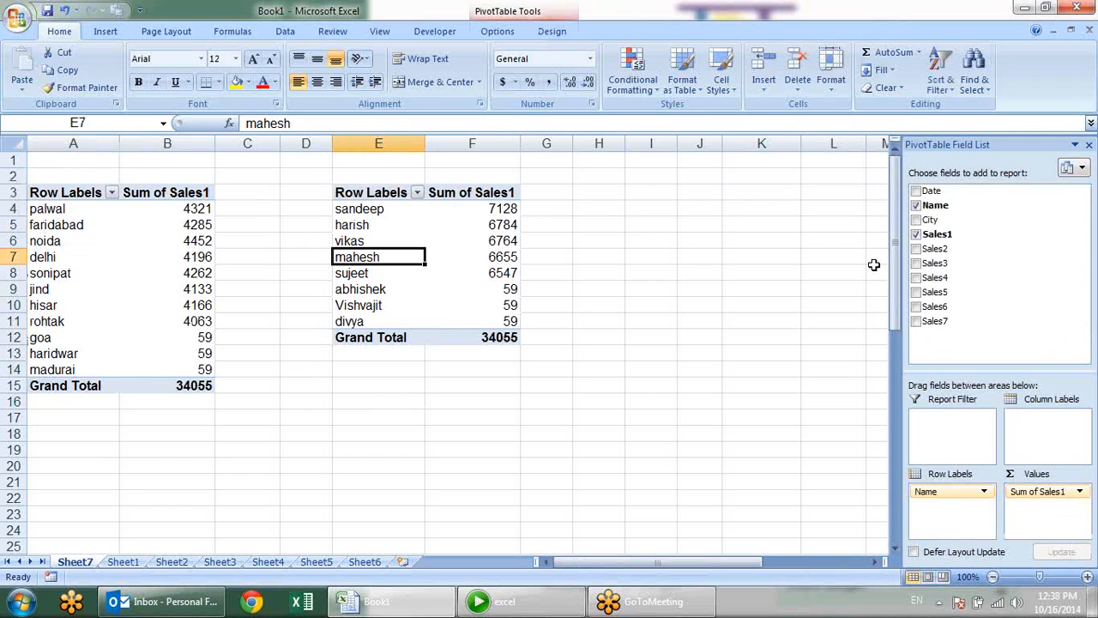
# Copy the city pivot table A3:B15 again and paste it over the second pivot table at E3
pyautogui.moveTo(64, 190); pyautogui.dragTo(202, 386)
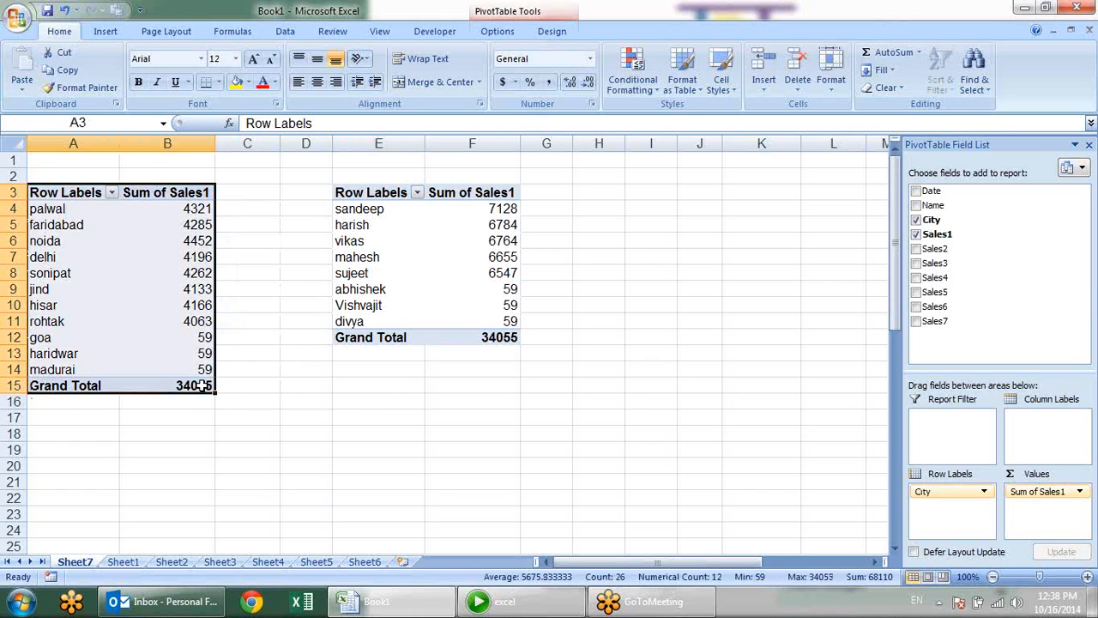
pyautogui.hotkey('ctrl', 'c')
pyautogui.click(357, 191)
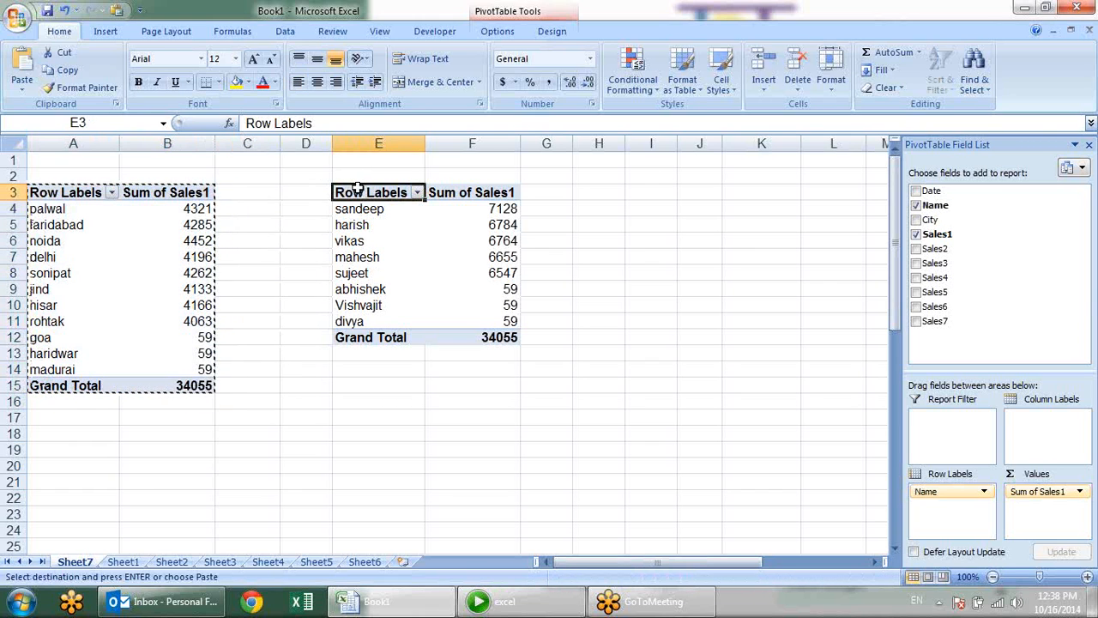
pyautogui.hotkey('ctrl', 'v')
pyautogui.press('Escape')
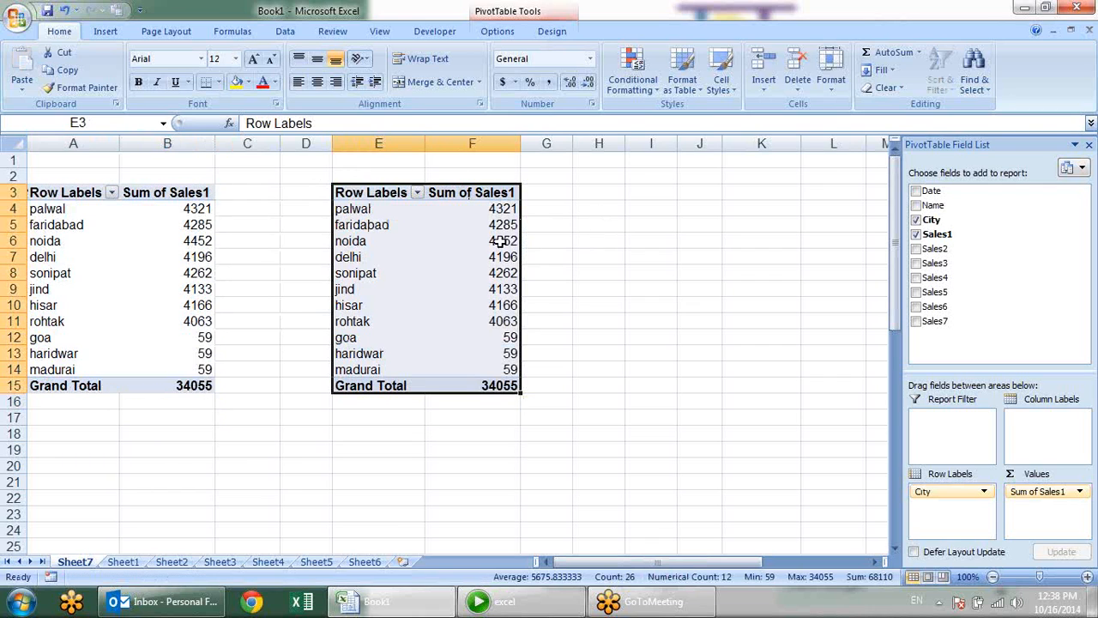
# Swap City for Name as the row label field of the pivot table at E3
pyautogui.click(413, 273)
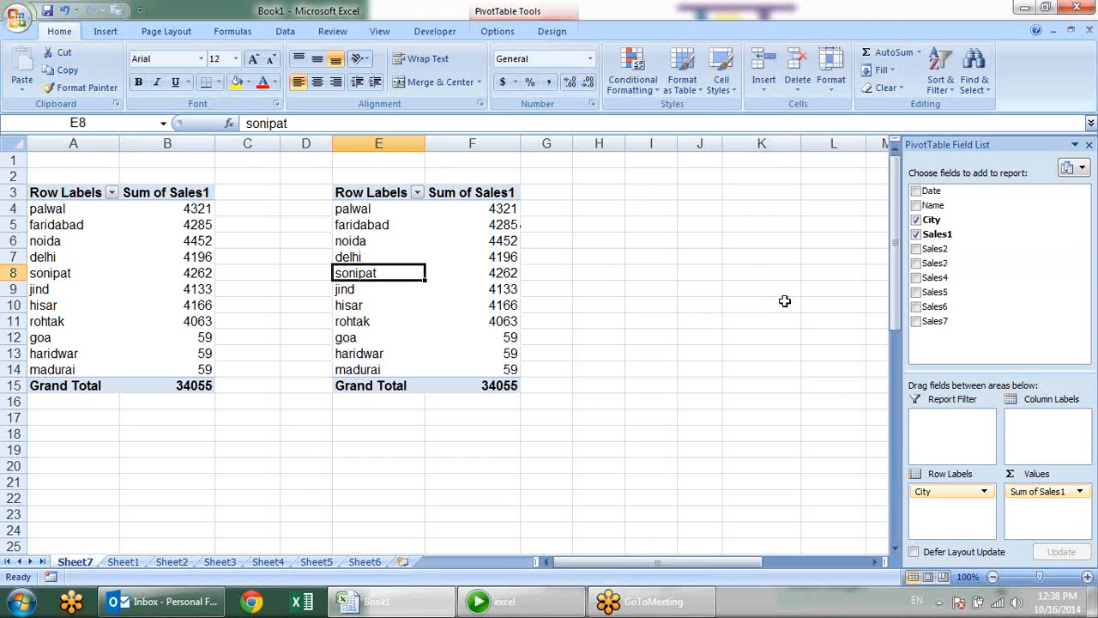
pyautogui.click(916, 219)
pyautogui.click(917, 206)
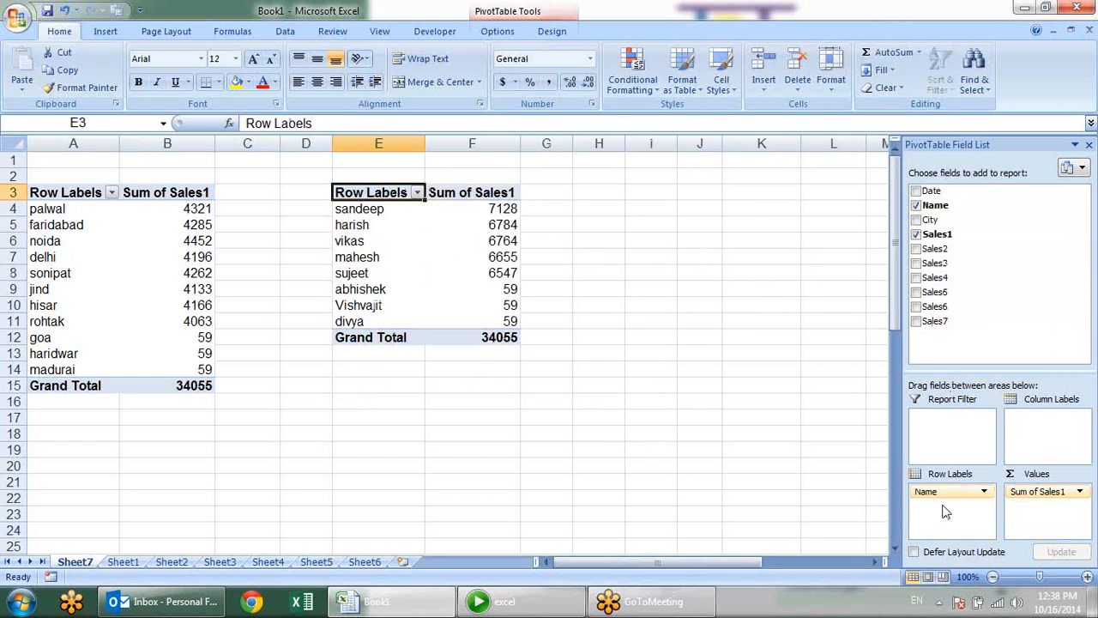
pyautogui.click(360, 217)
pyautogui.click(444, 241)
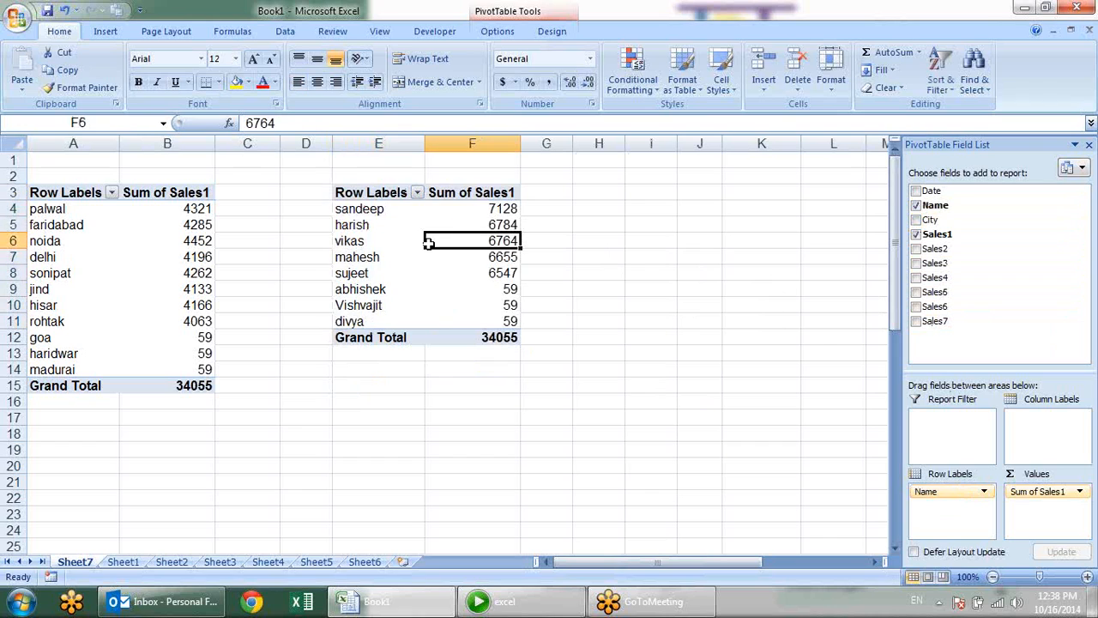
# Try adding Sales2 and Sales3 to the values of the city pivot table, then remove both fields
pyautogui.click(53, 225)
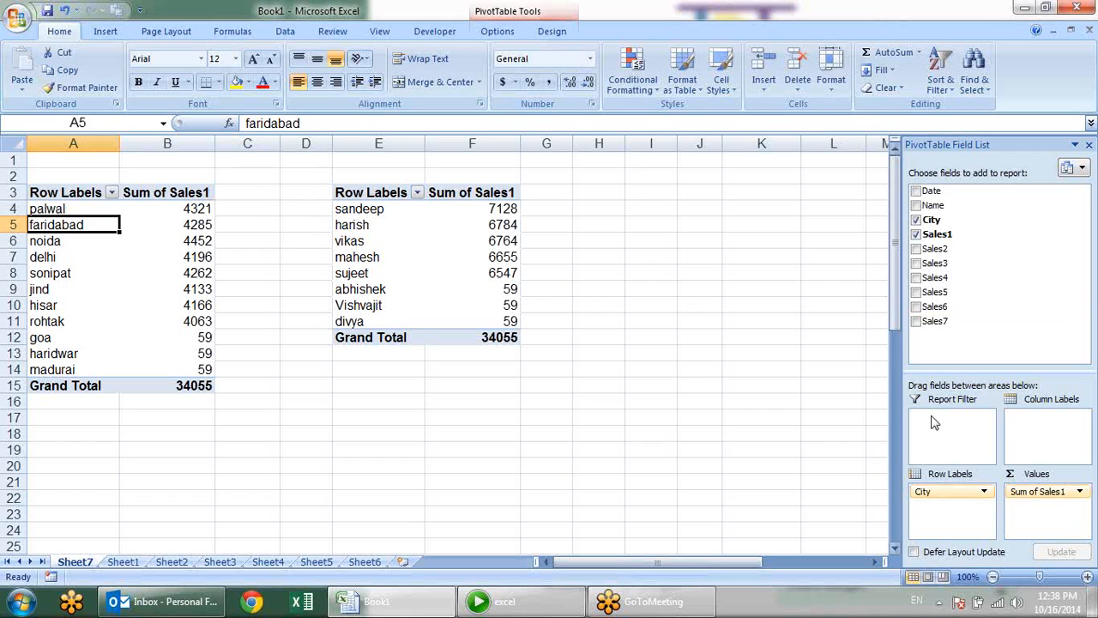
pyautogui.click(916, 249)
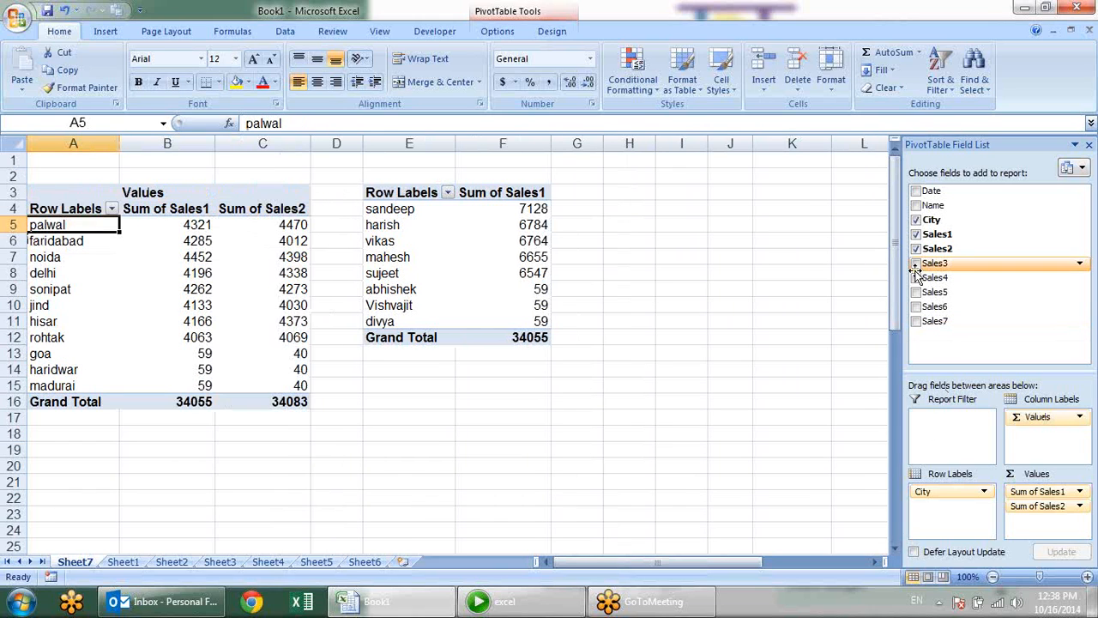
pyautogui.click(915, 266)
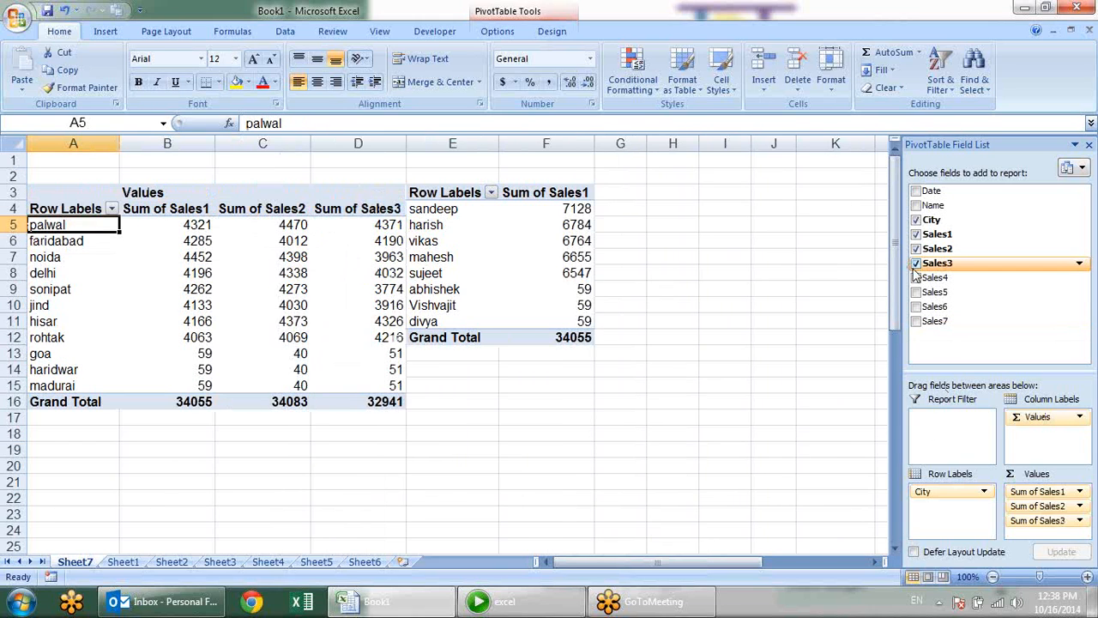
pyautogui.click(915, 263)
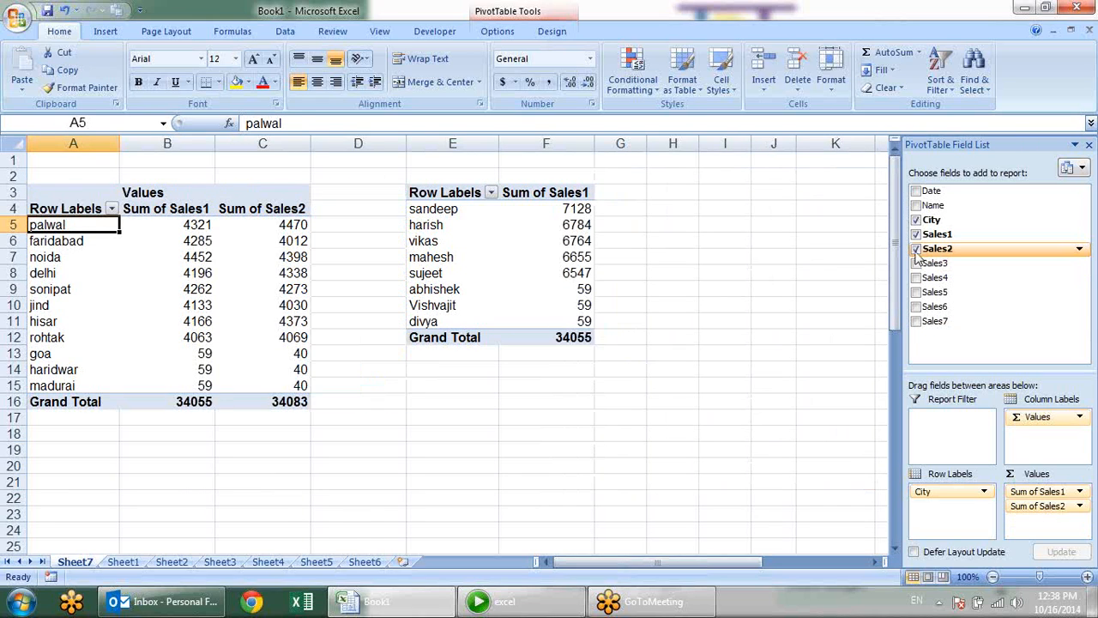
pyautogui.click(916, 249)
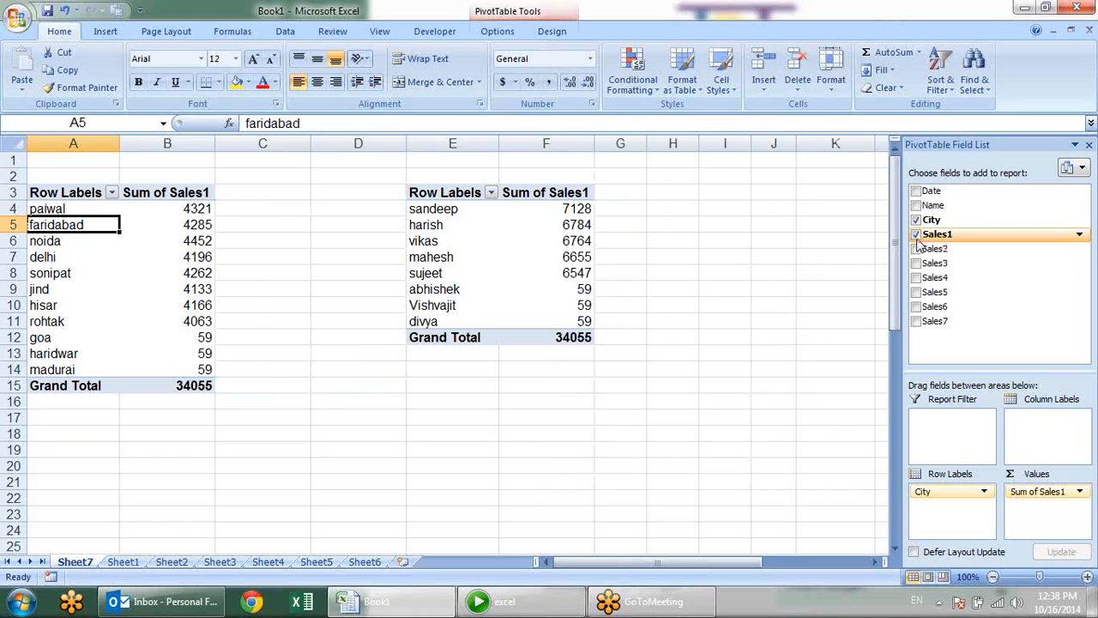
# Examine the extent of the salesperson pivot table and the empty rows above both pivot tables
pyautogui.click(463, 382)
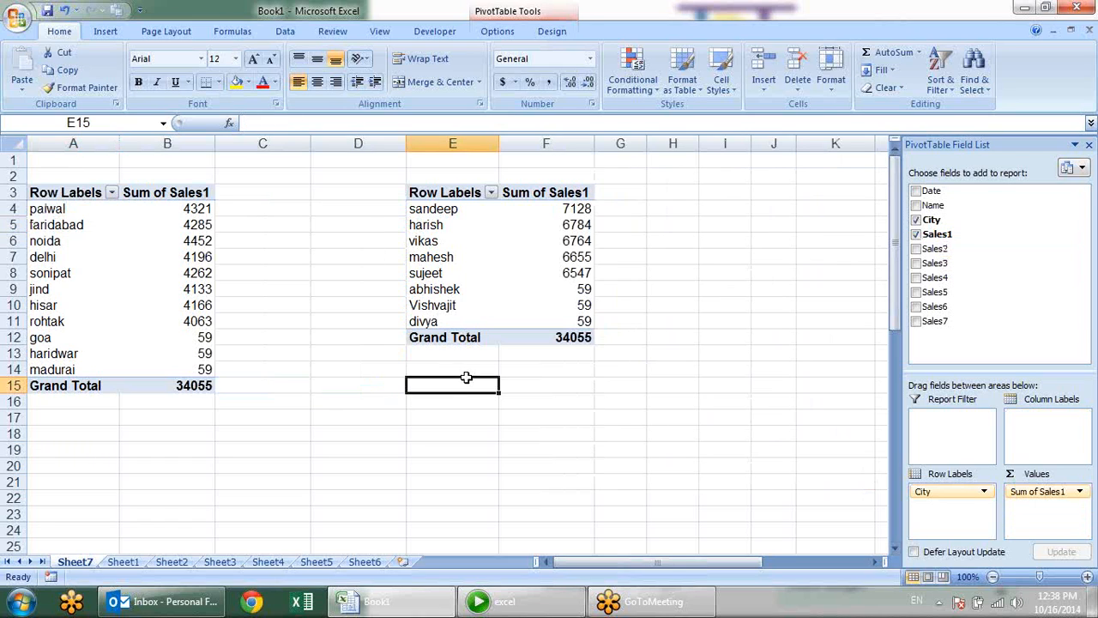
pyautogui.click(455, 196)
pyautogui.moveTo(476, 207); pyautogui.dragTo(558, 338)
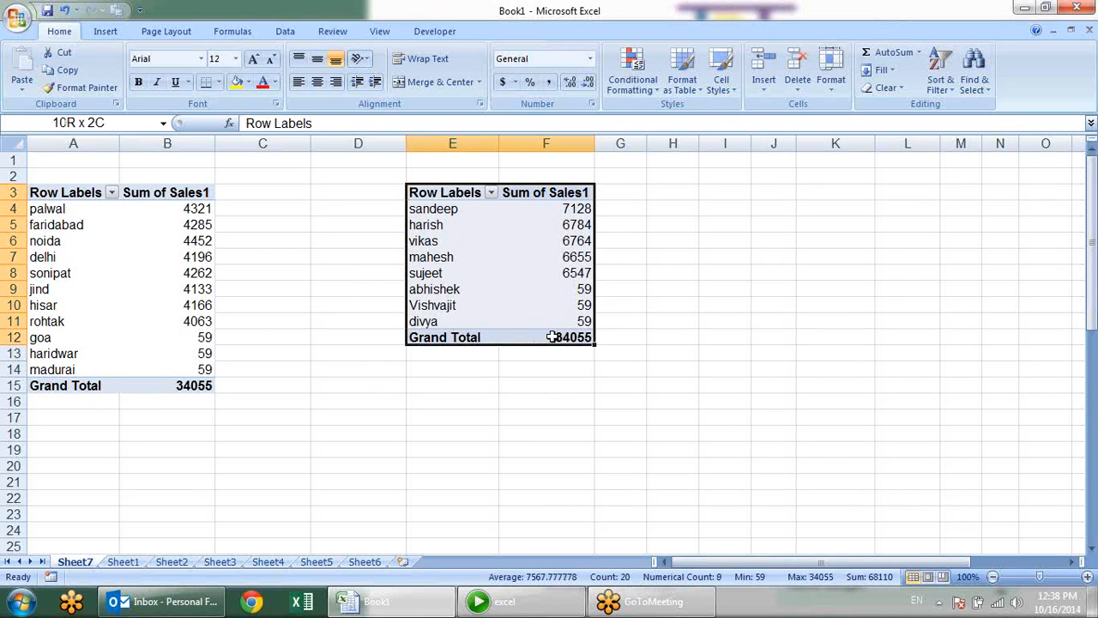
pyautogui.click(302, 400)
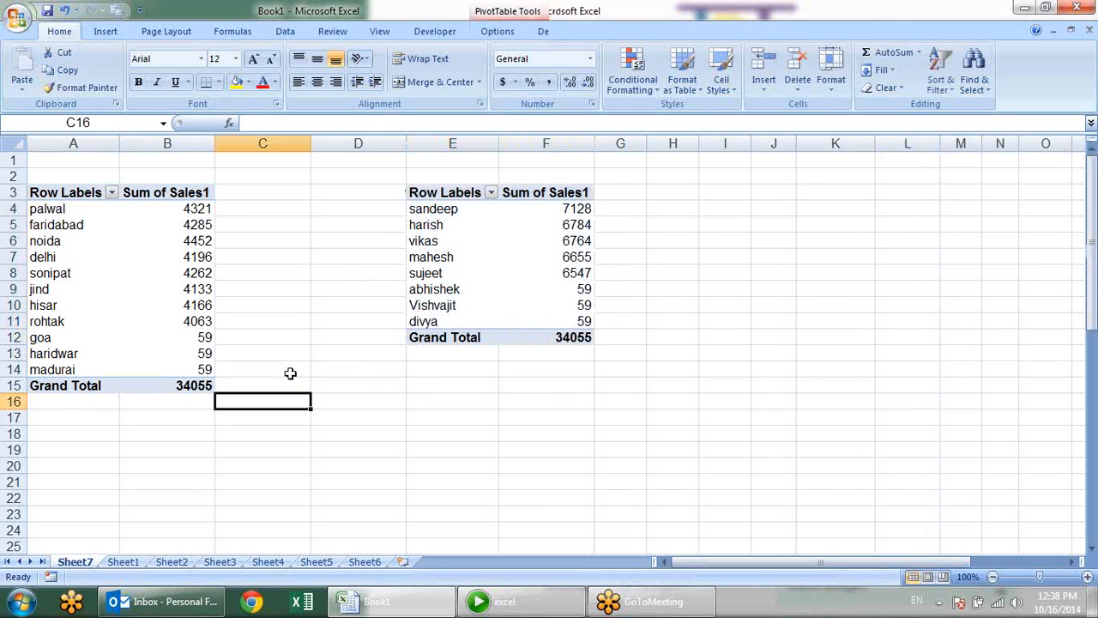
pyautogui.moveTo(81, 162); pyautogui.dragTo(191, 175)
pyautogui.moveTo(426, 158); pyautogui.dragTo(575, 178)
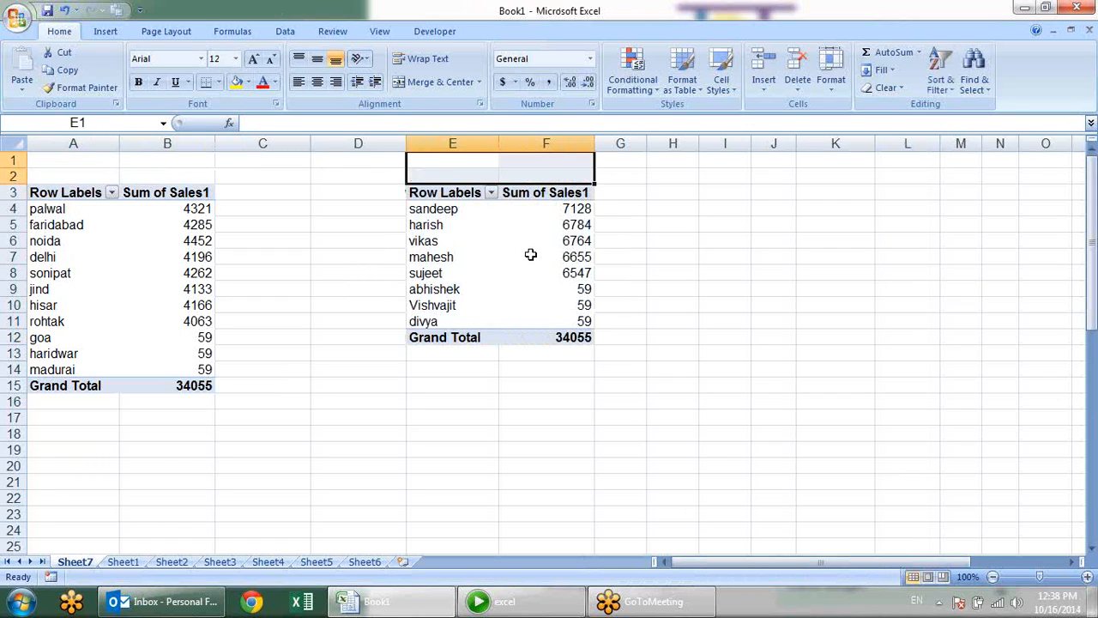
pyautogui.click(392, 432)
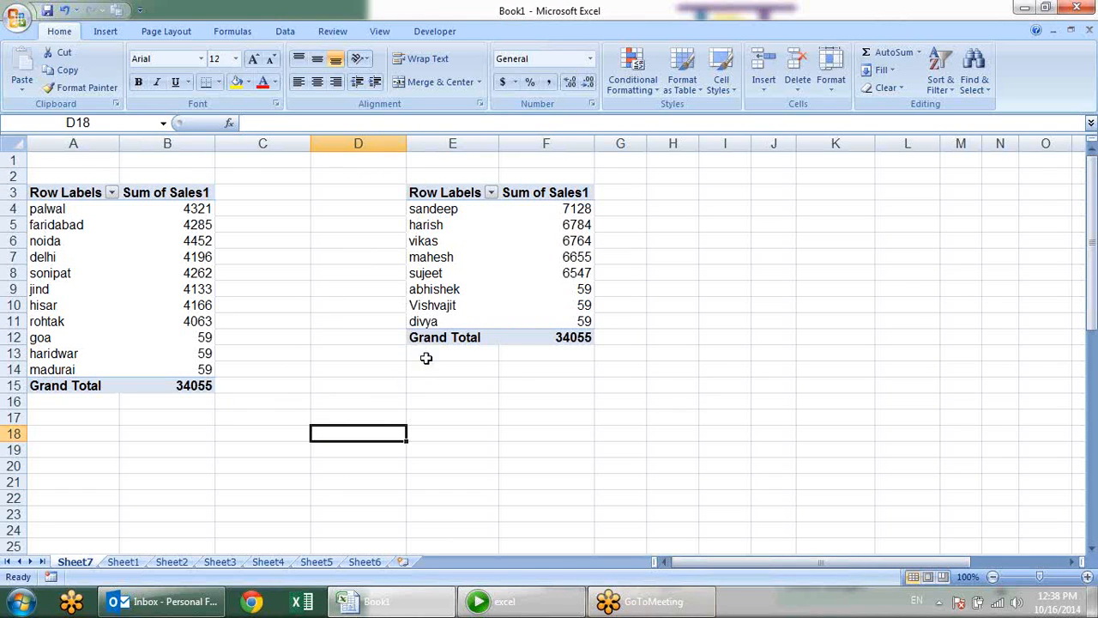
pyautogui.click(471, 246)
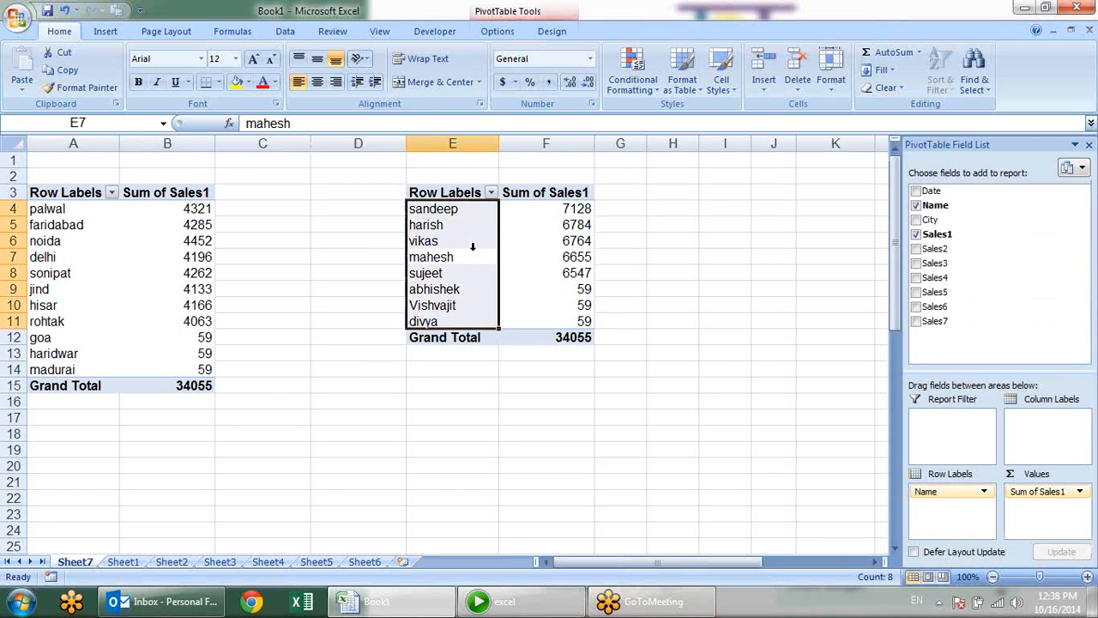
# Review the source table on Sheet1 against the city and salesperson pivot tables on Sheet7
pyautogui.click(124, 564)
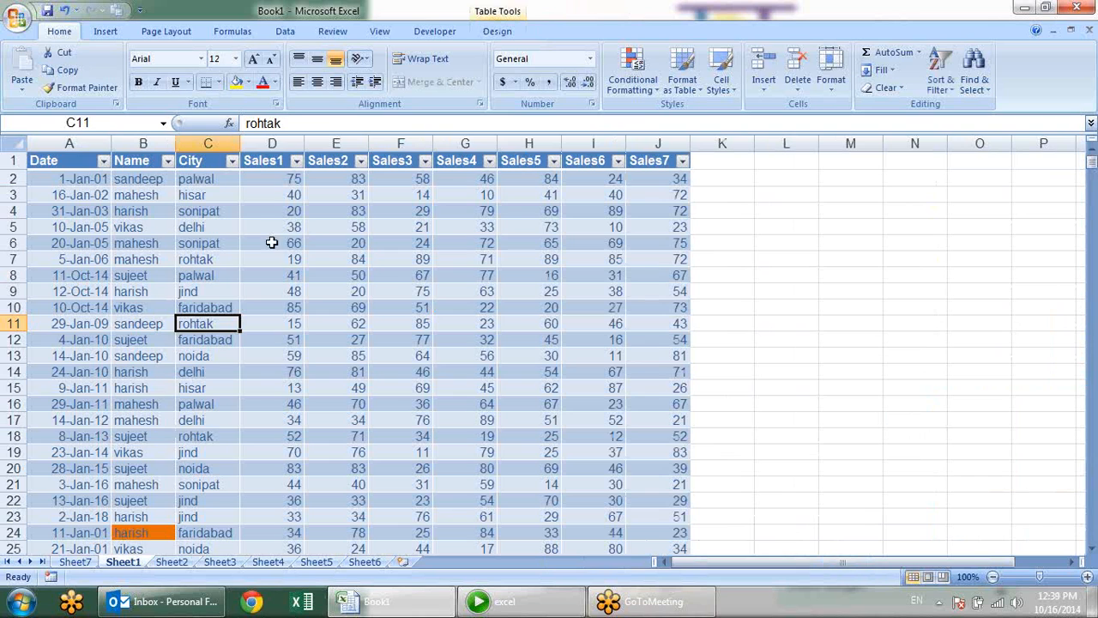
pyautogui.click(292, 225)
pyautogui.click(74, 562)
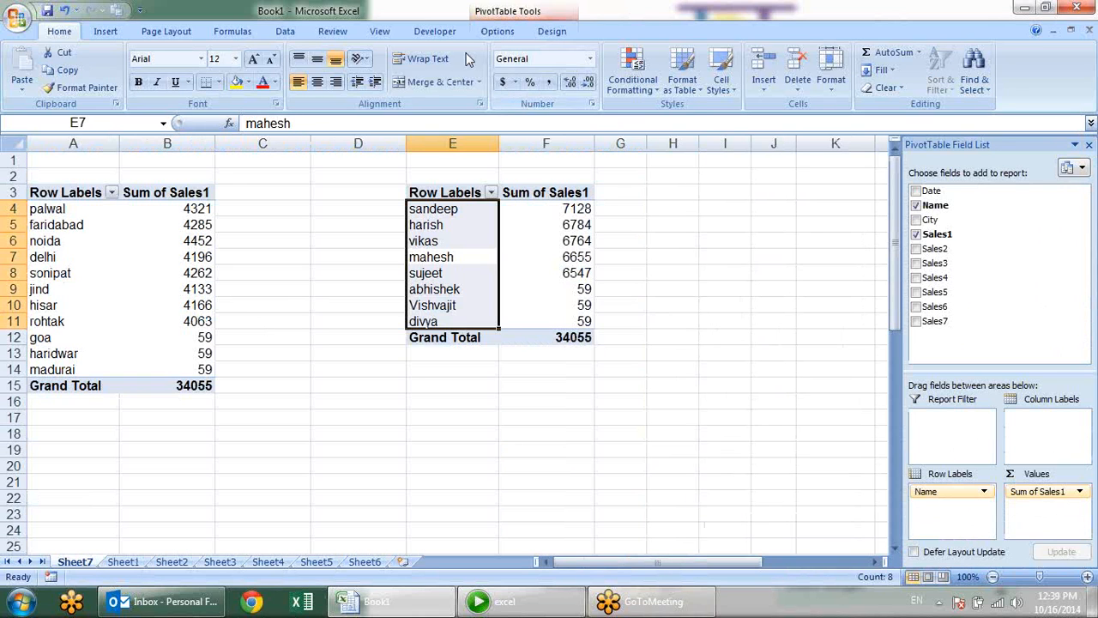
pyautogui.click(515, 31)
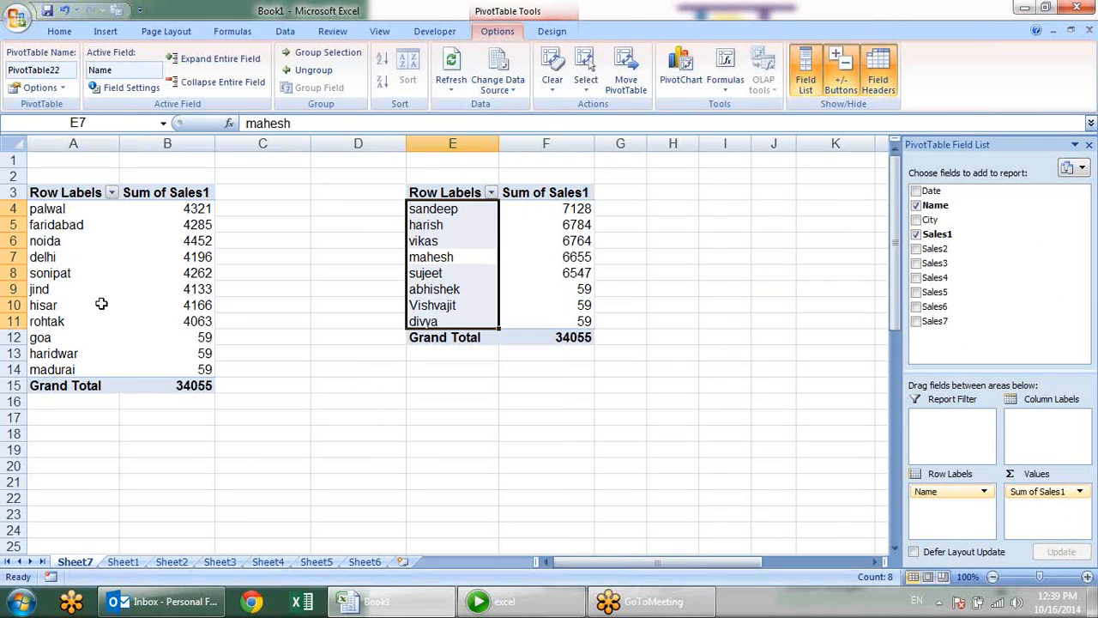
pyautogui.click(551, 386)
pyautogui.click(152, 289)
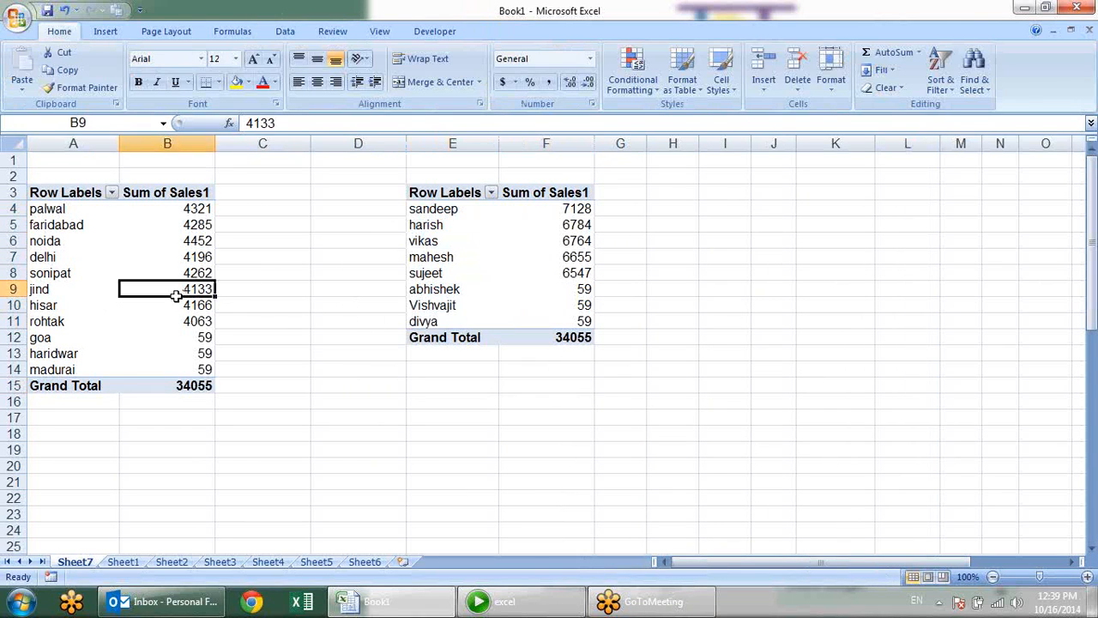
pyautogui.click(442, 307)
pyautogui.click(554, 413)
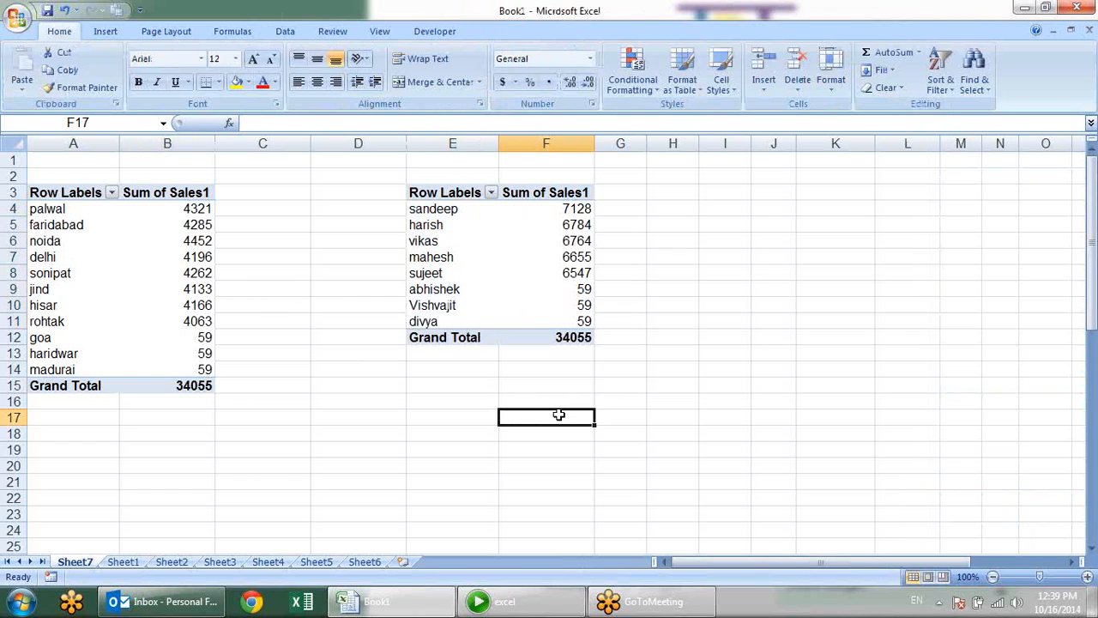
pyautogui.click(517, 313)
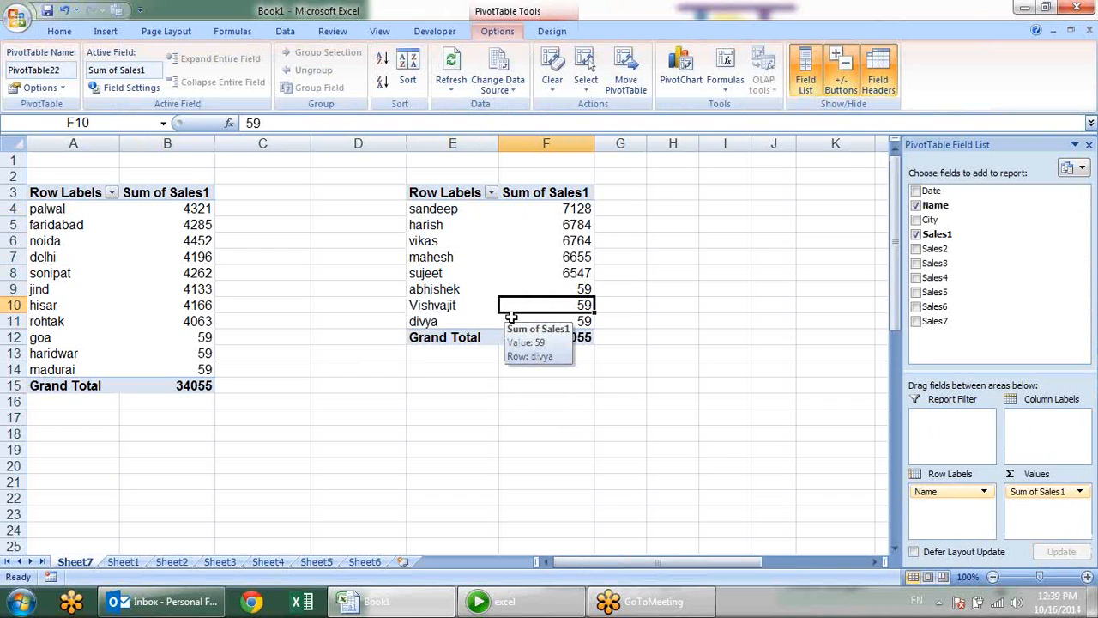
pyautogui.click(463, 366)
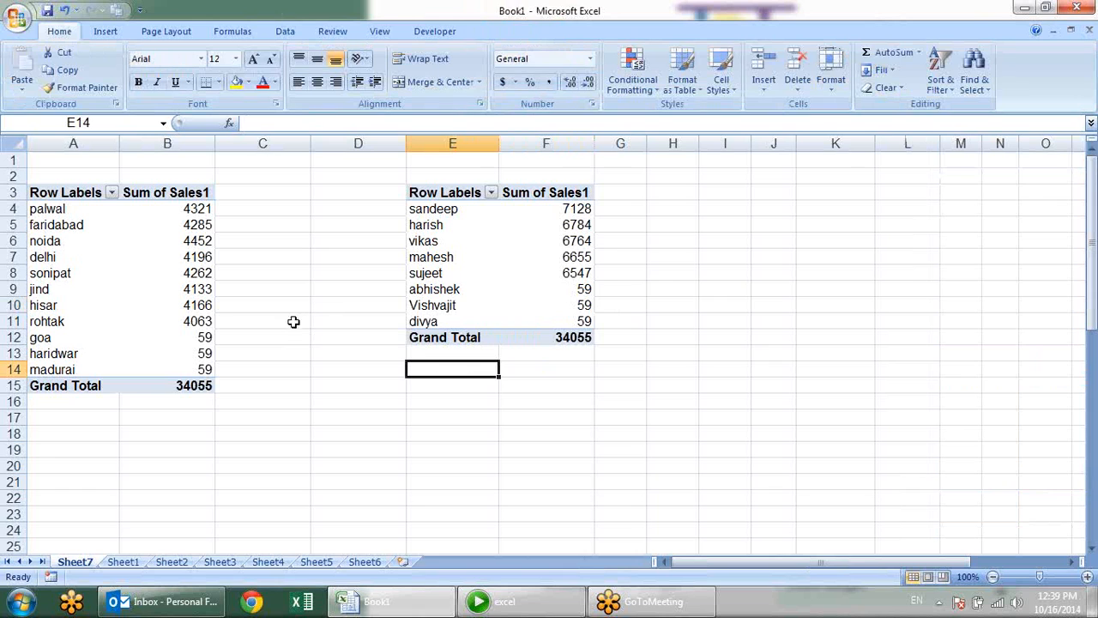
# Import the Access database Database3 as a PivotTable report at cell D5 of Sheet2
pyautogui.click(123, 563)
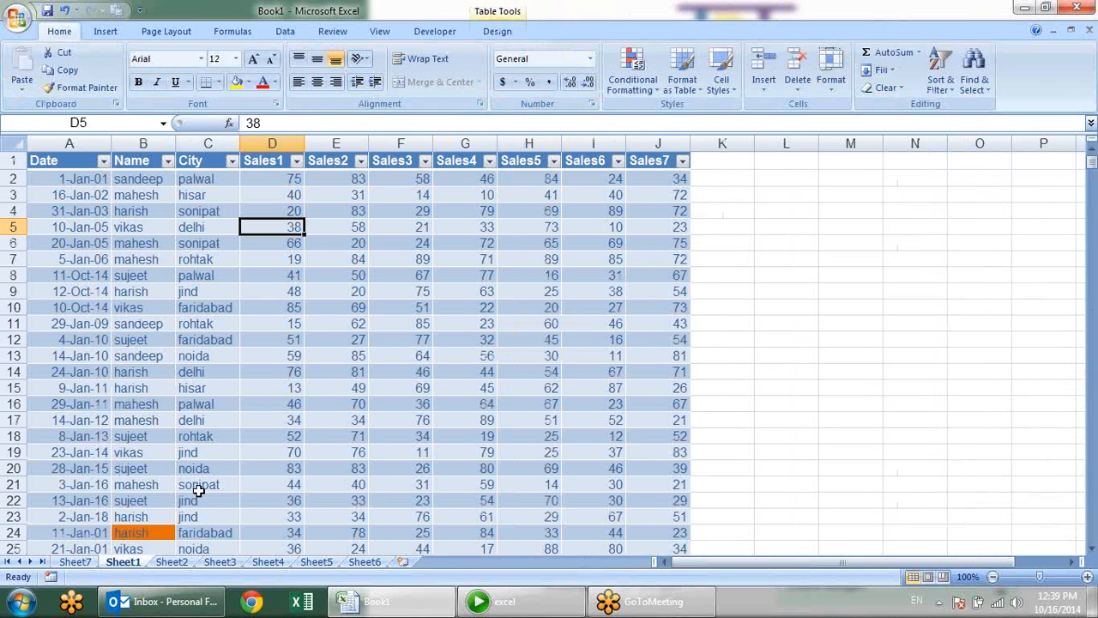
pyautogui.click(176, 564)
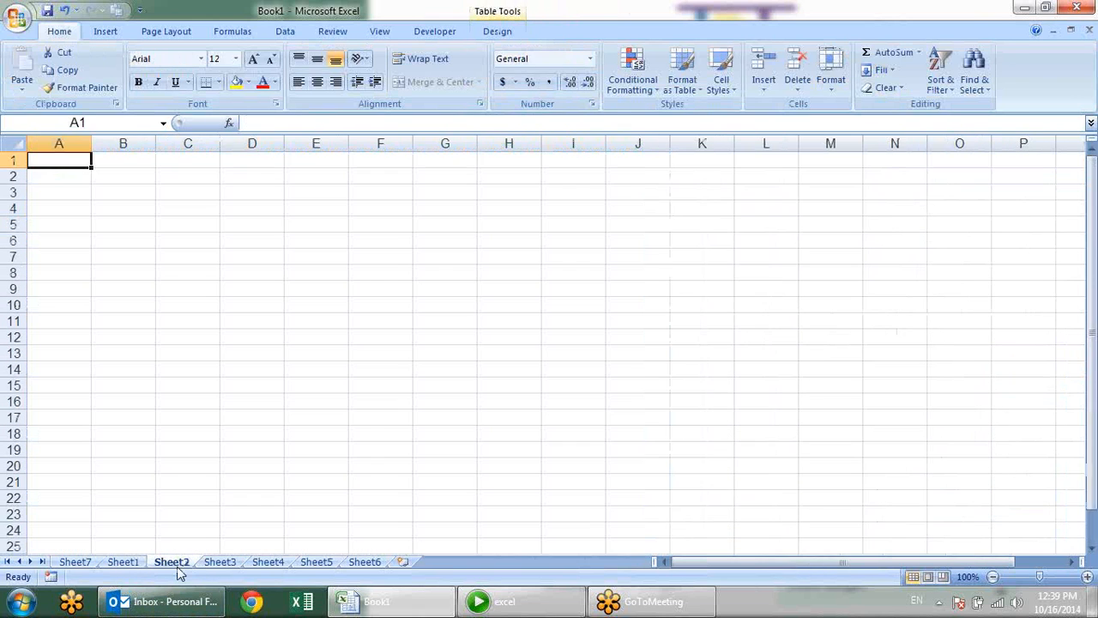
pyautogui.click(424, 253)
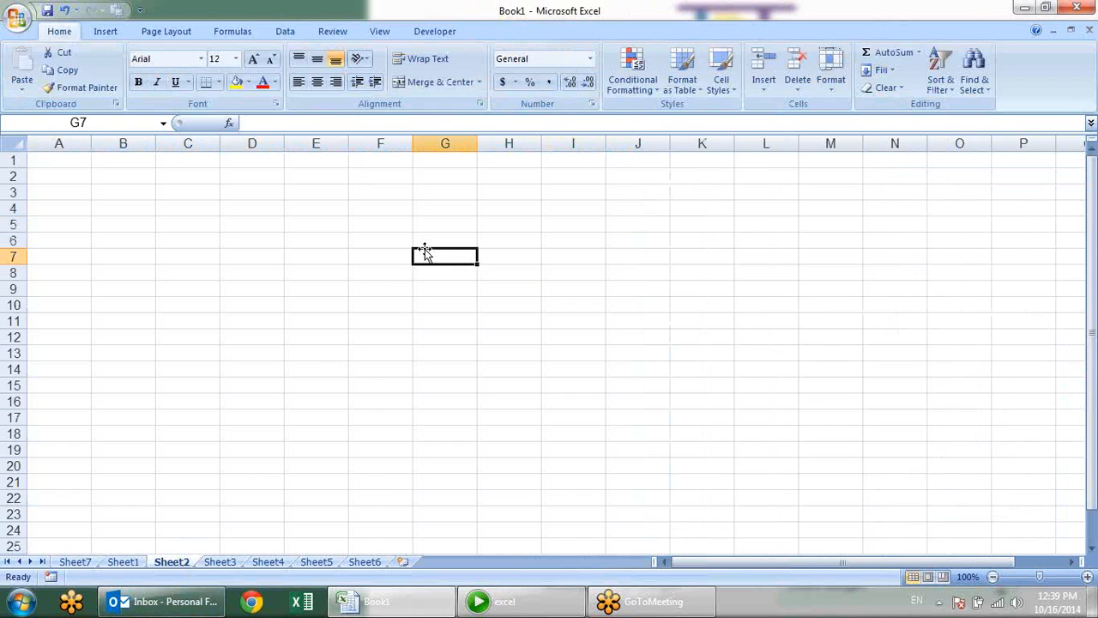
pyautogui.click(278, 223)
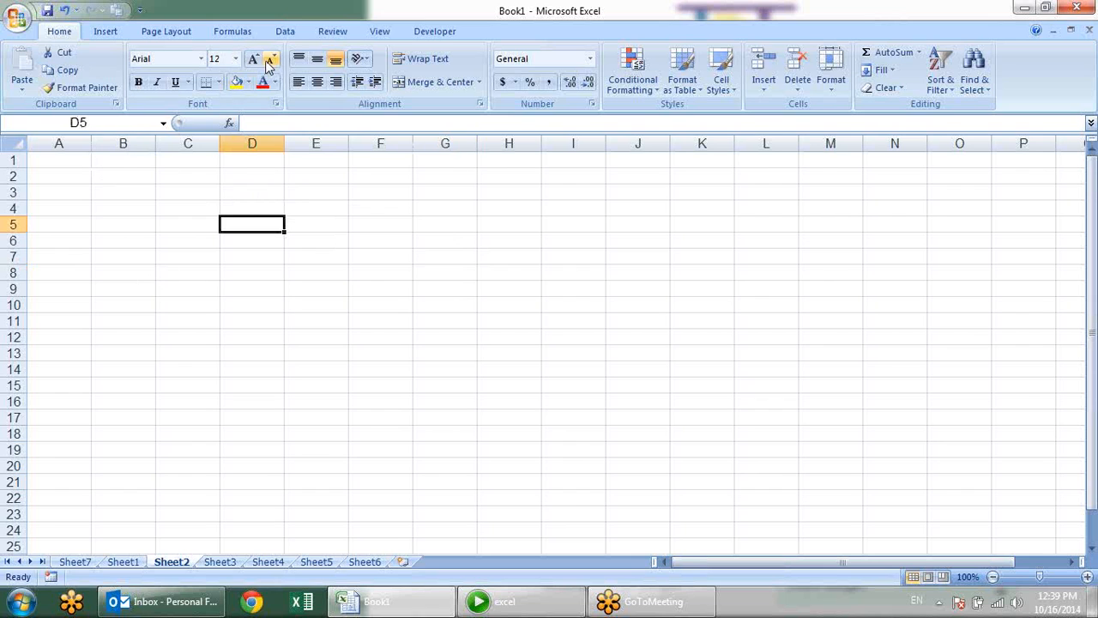
pyautogui.click(289, 32)
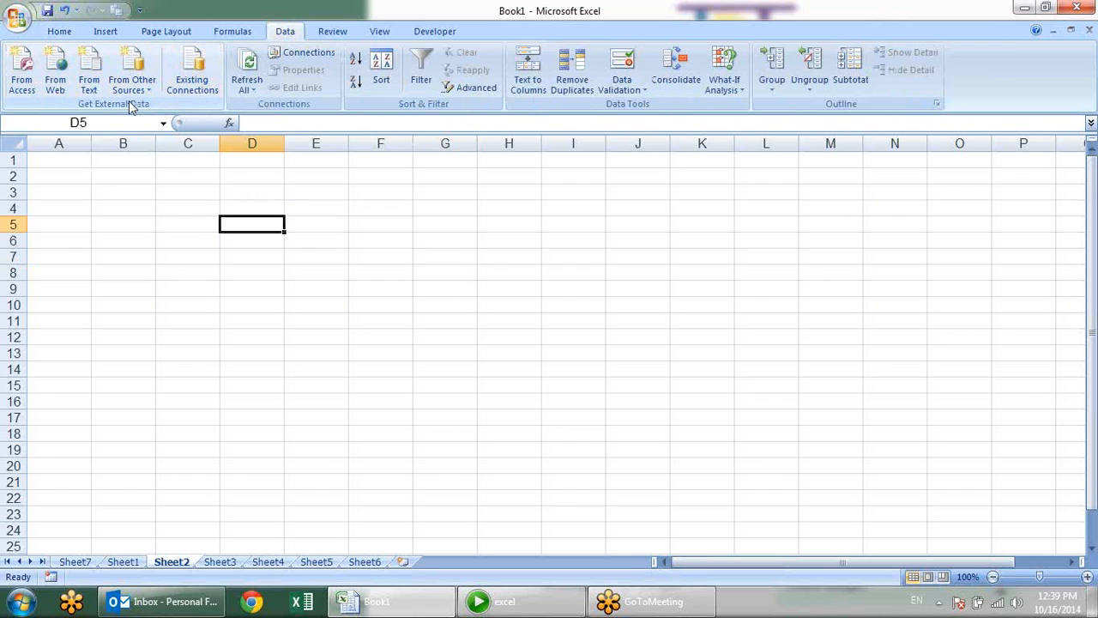
pyautogui.click(34, 92)
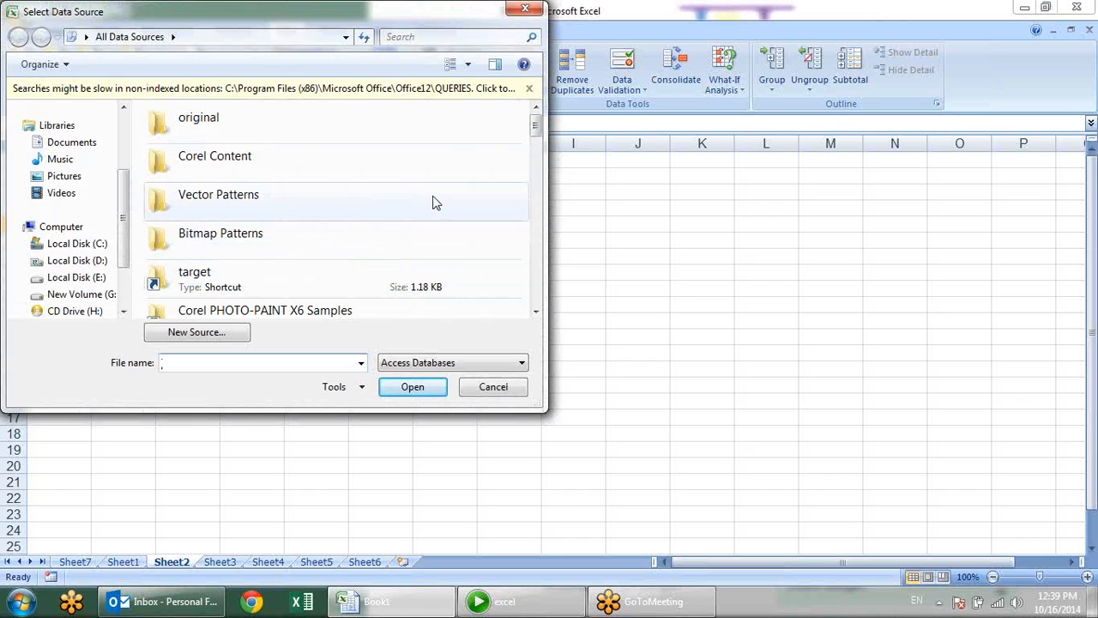
pyautogui.scroll(-6, 512, 284)
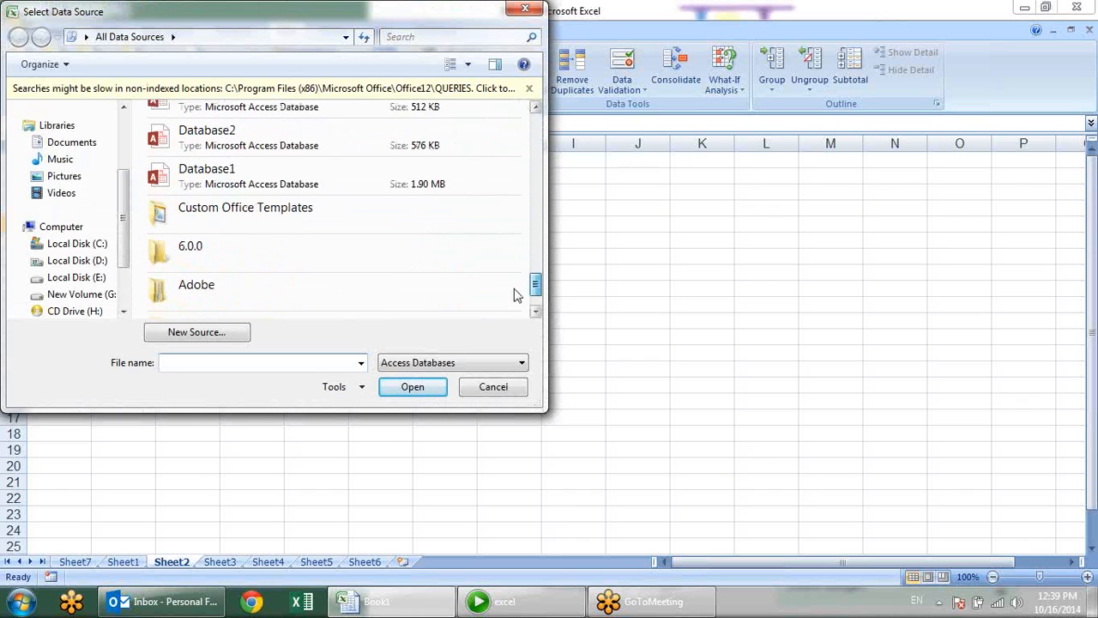
pyautogui.scroll(2, 515, 288)
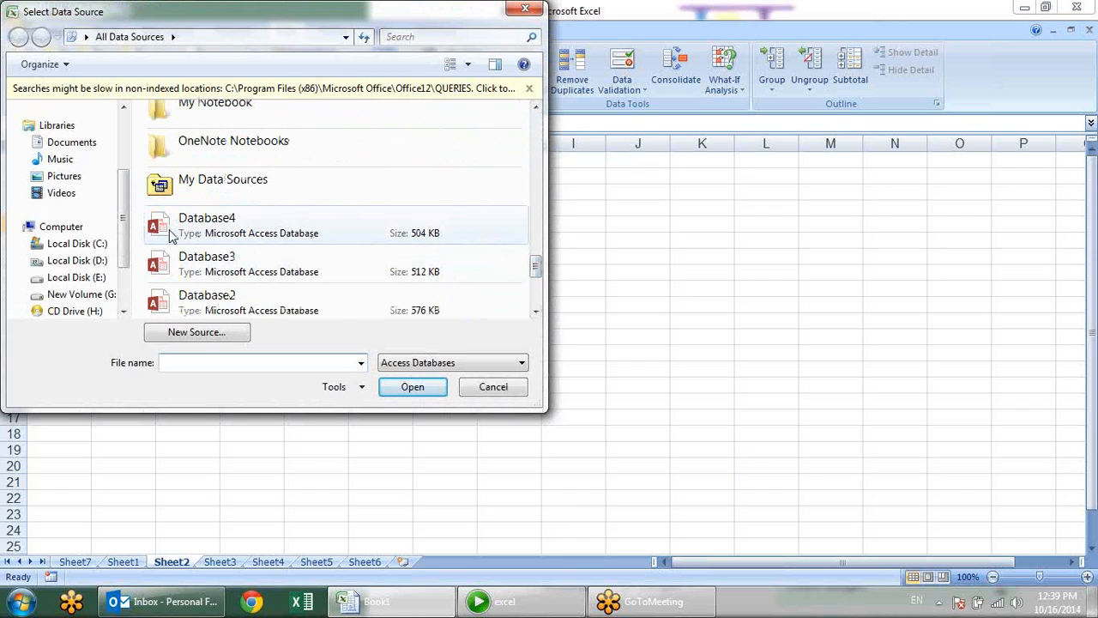
pyautogui.click(221, 264)
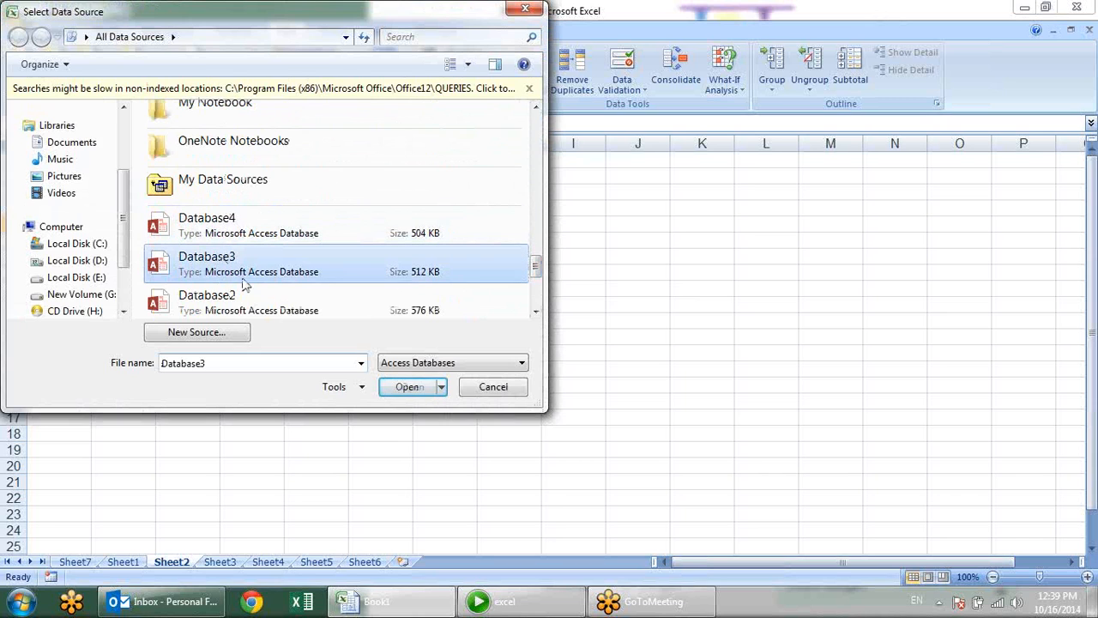
pyautogui.click(405, 388)
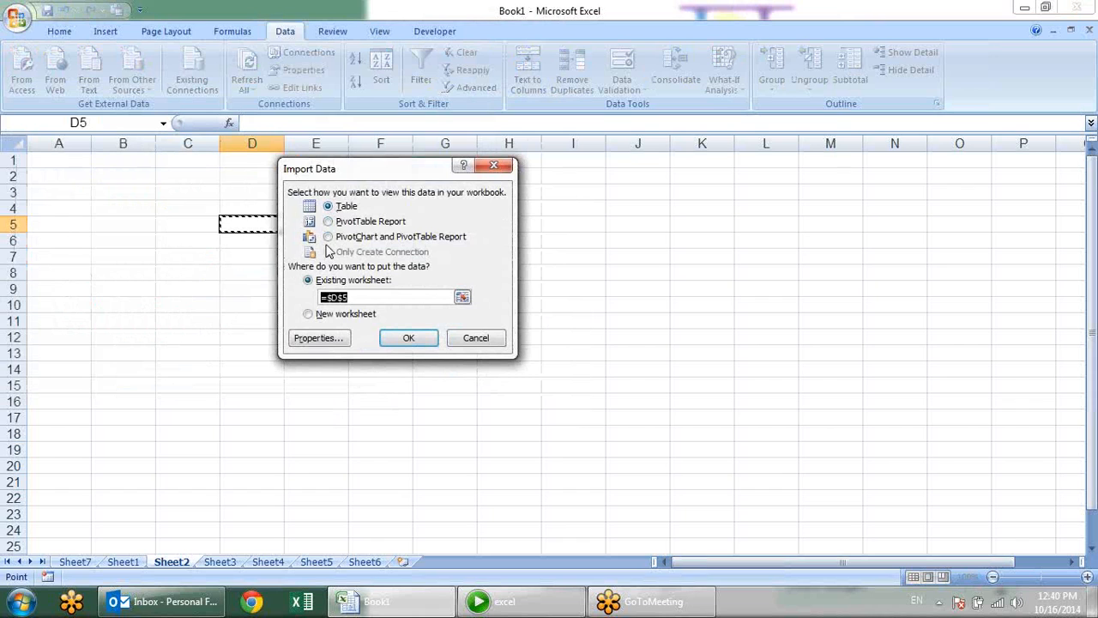
pyautogui.click(338, 224)
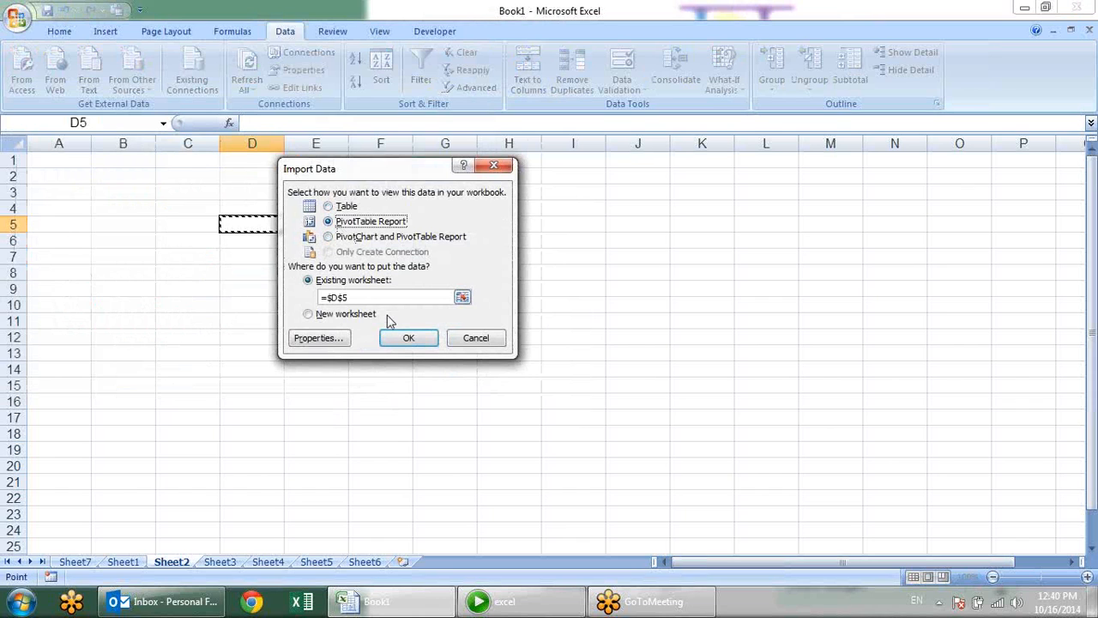
pyautogui.click(400, 339)
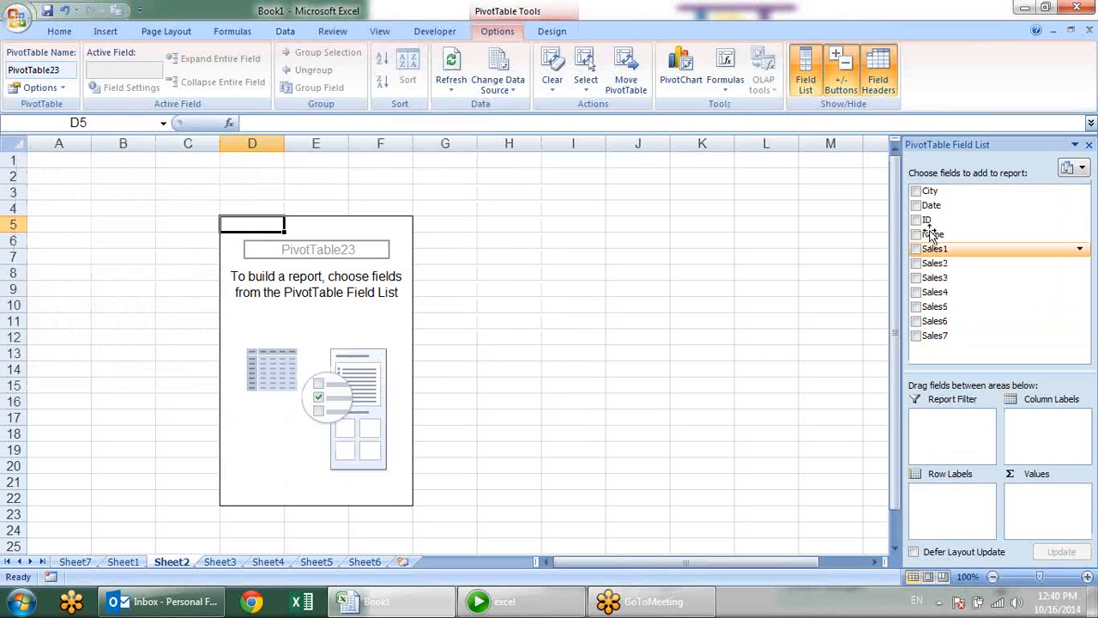
# Add the City, Name and Sales2 fields to the new pivot table, leaving Date out
pyautogui.click(917, 190)
pyautogui.click(917, 206)
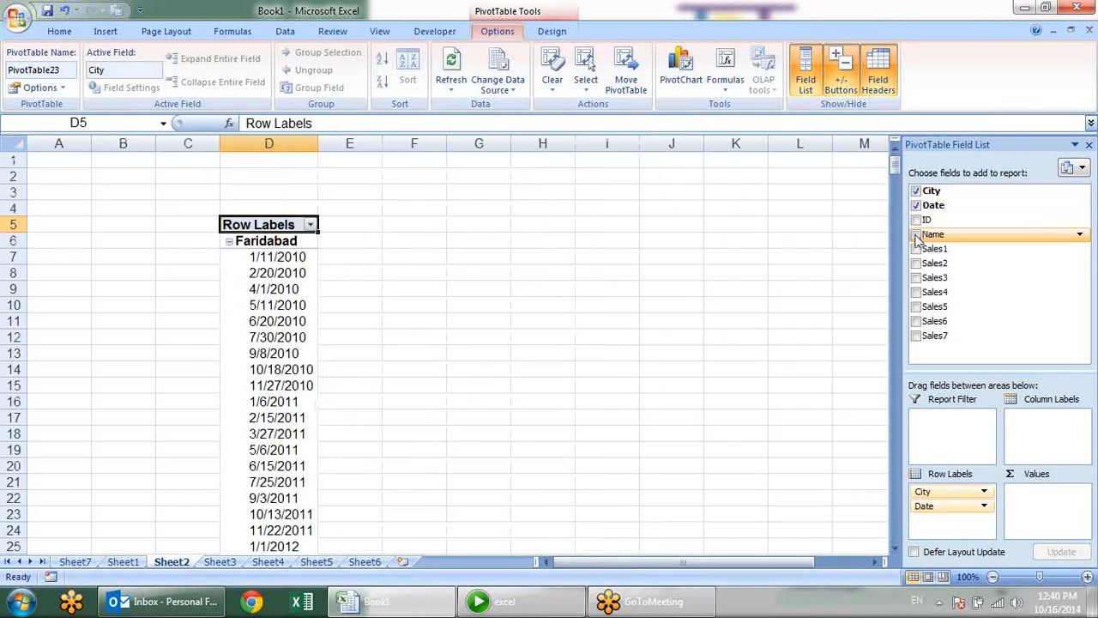
pyautogui.click(916, 235)
pyautogui.click(916, 262)
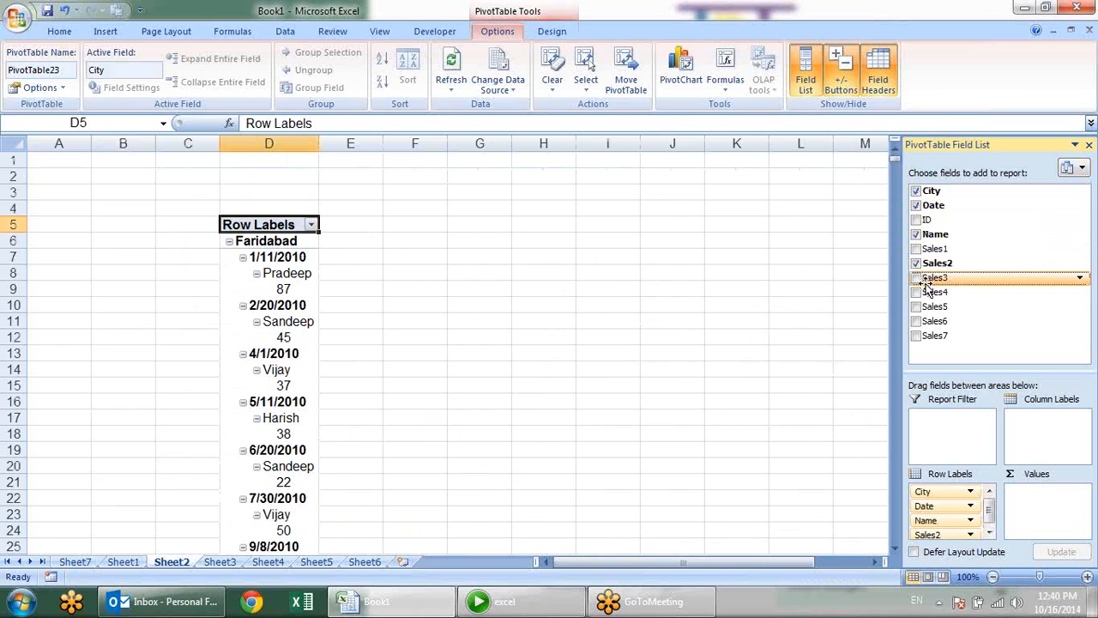
pyautogui.click(916, 206)
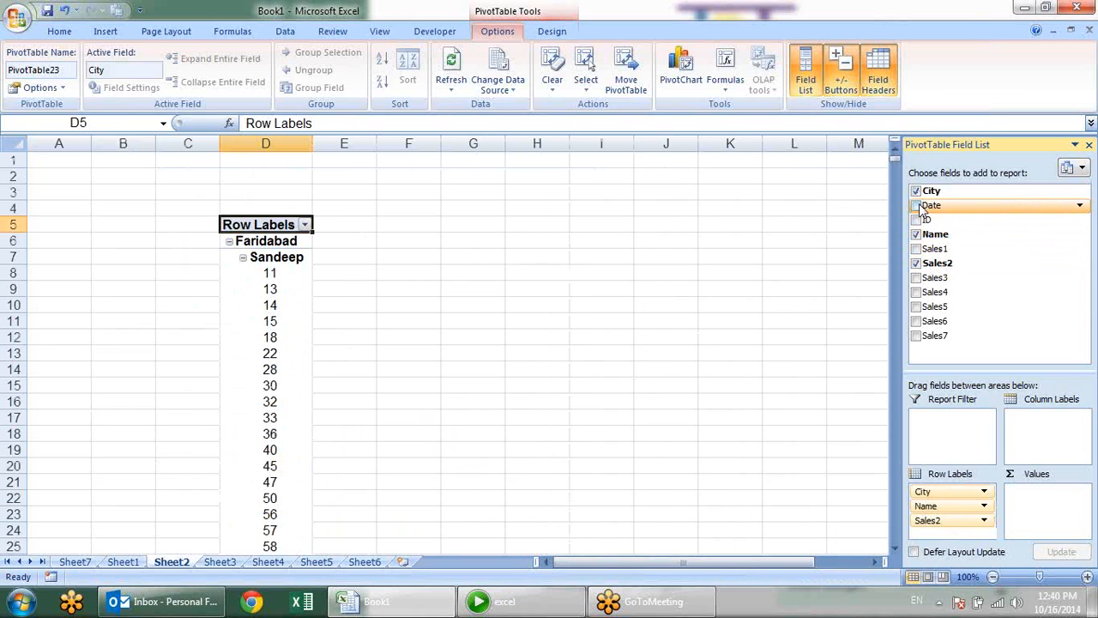
# Move Sales2 into the values area and City into the column labels, keeping Name as the row label
pyautogui.moveTo(942, 489); pyautogui.dragTo(1048, 520)
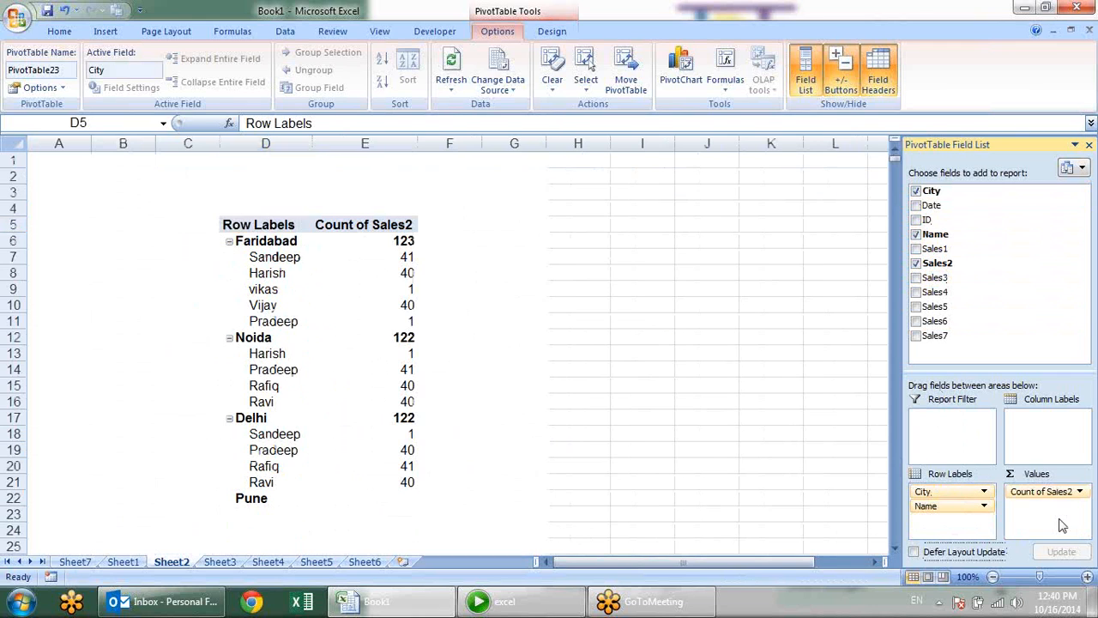
pyautogui.moveTo(967, 505); pyautogui.dragTo(968, 495)
pyautogui.click(967, 495)
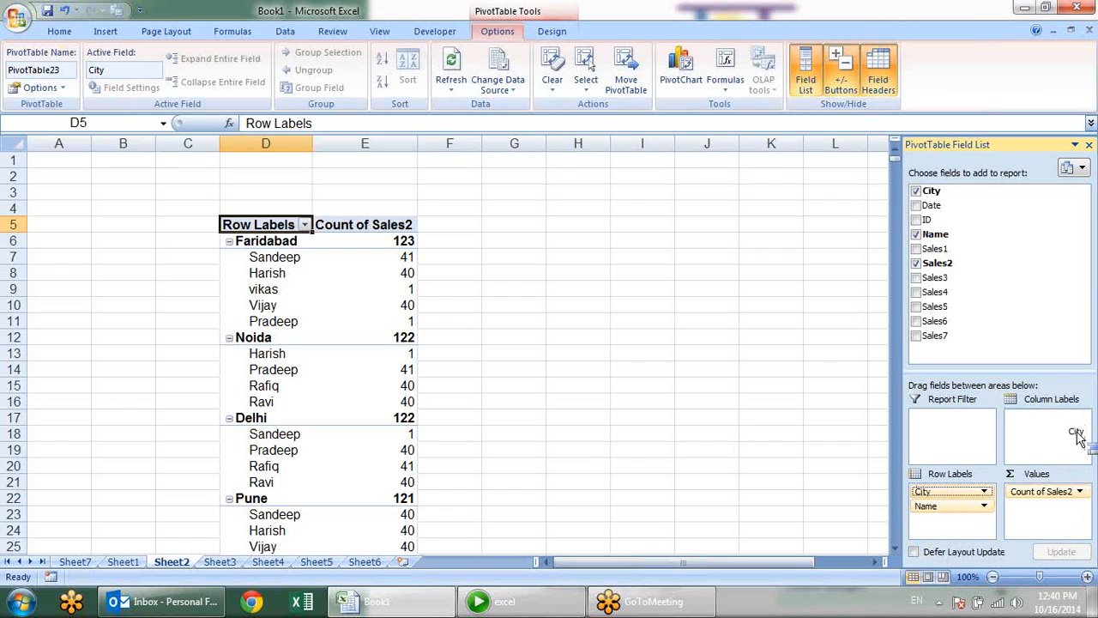
pyautogui.moveTo(1055, 458); pyautogui.dragTo(1054, 455)
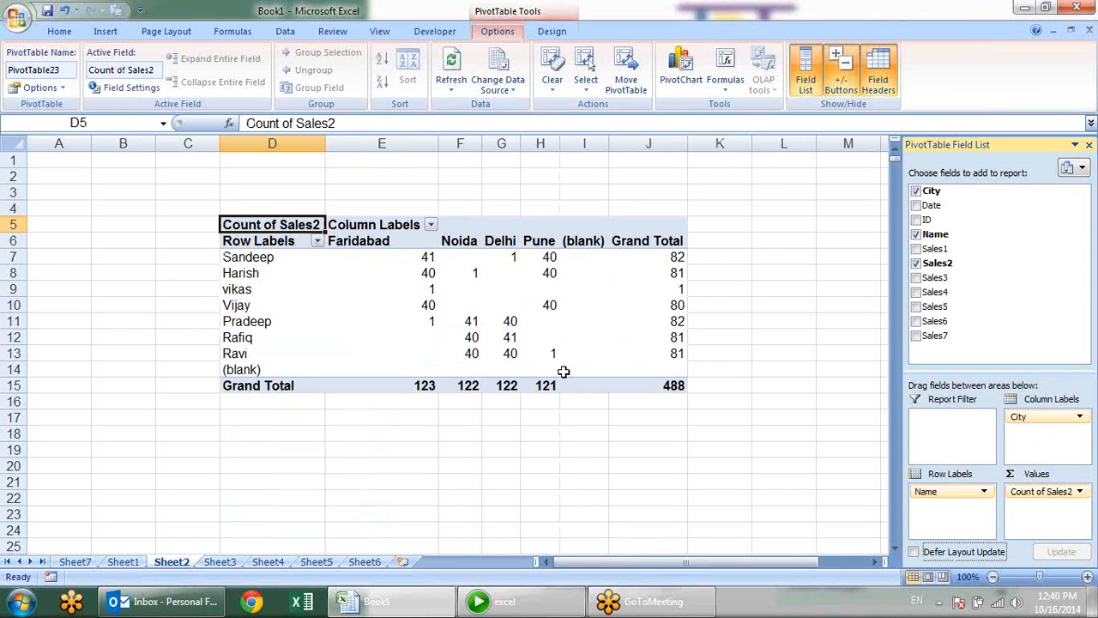
# Summarize the Sales2 value field by Sum instead of Count
pyautogui.click(1079, 492)
pyautogui.click(1013, 474)
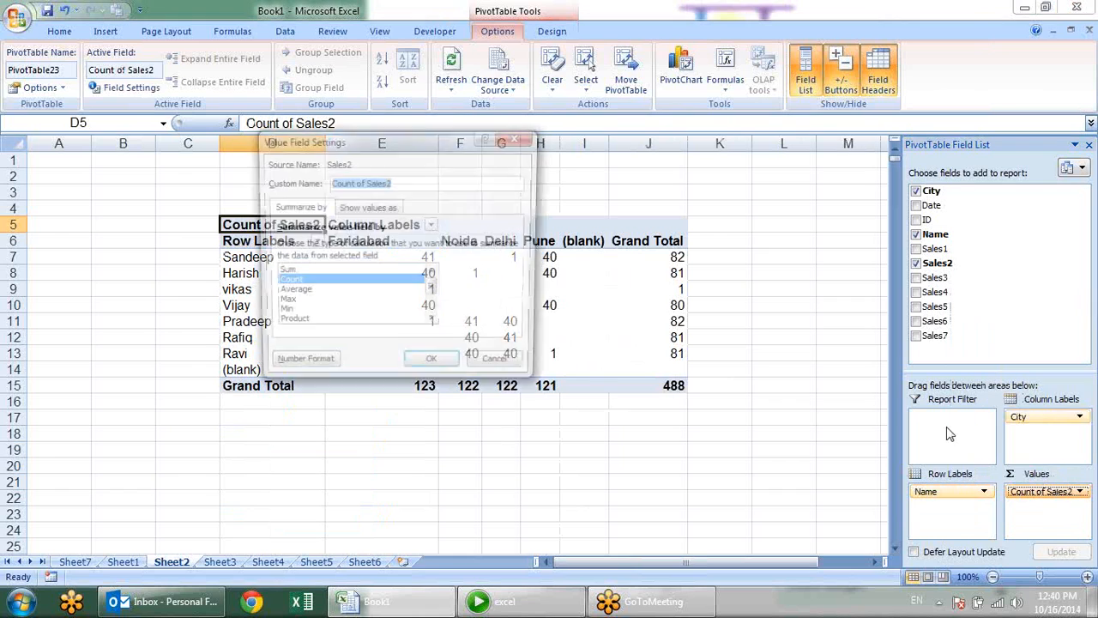
pyautogui.click(337, 272)
pyautogui.click(433, 367)
pyautogui.click(760, 448)
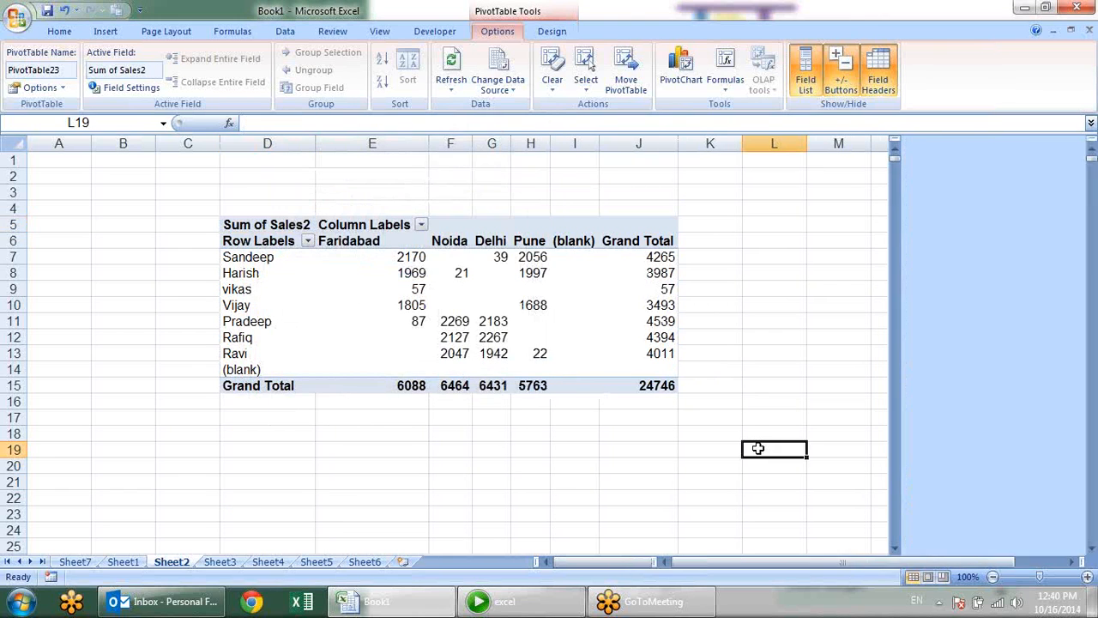
pyautogui.click(594, 318)
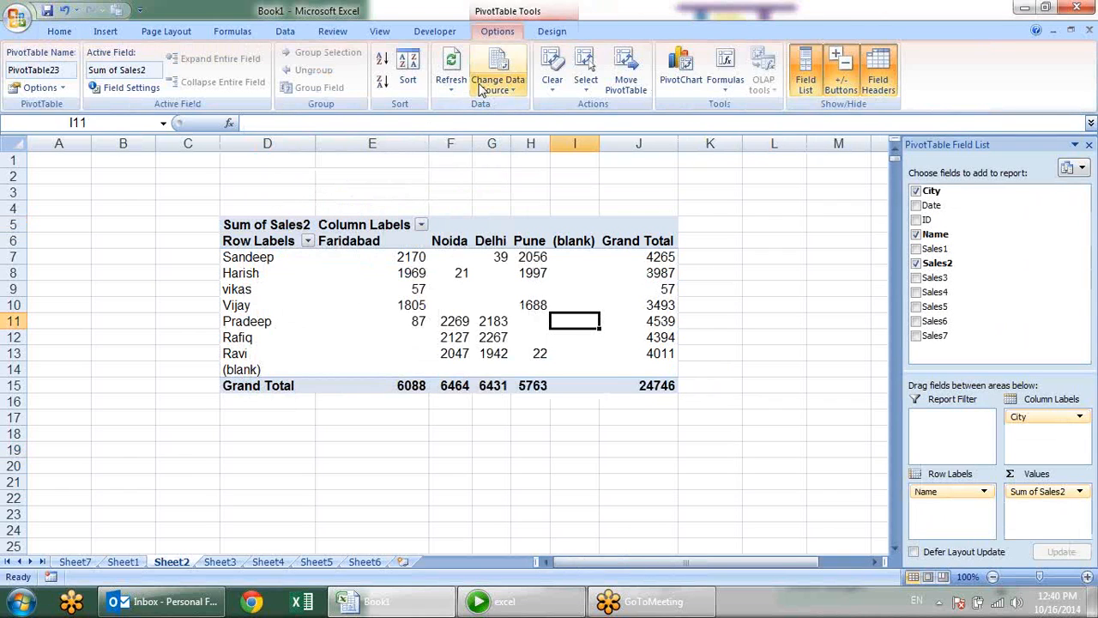
pyautogui.moveTo(561, 344)
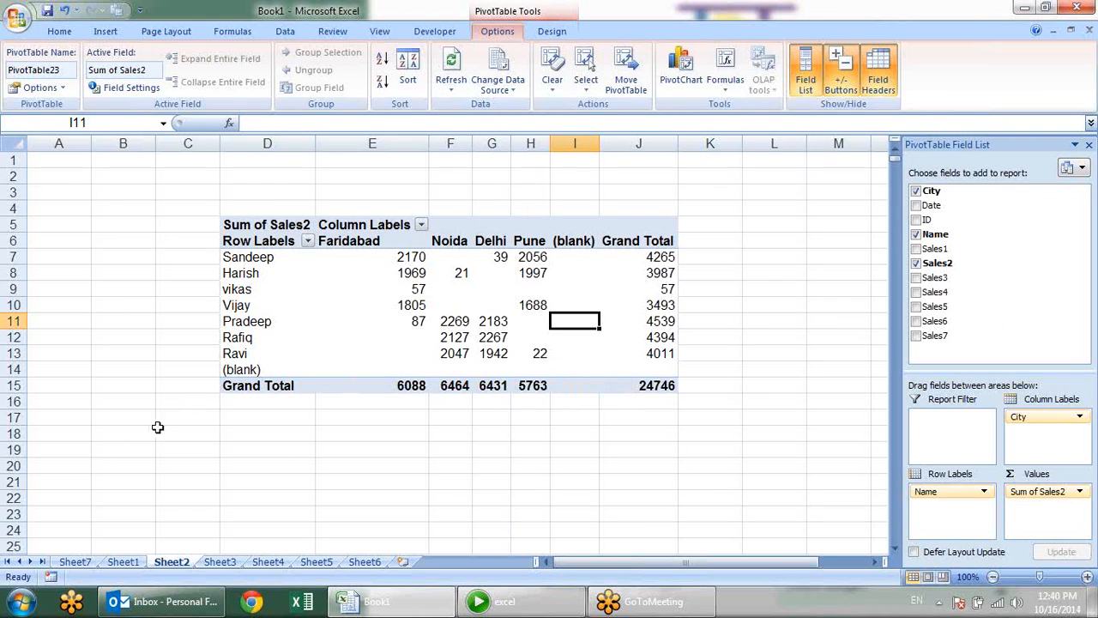
# Import the existing connection MSN MoneyCentral Investor Currency Rates into Sheet3, starting at cell A3
pyautogui.click(221, 563)
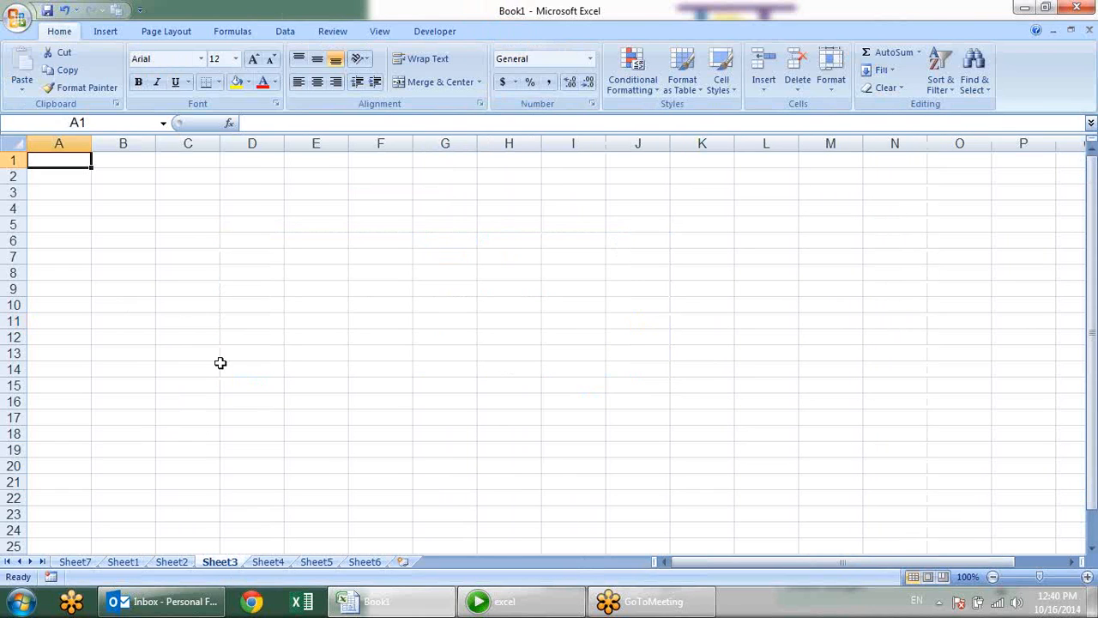
pyautogui.click(147, 255)
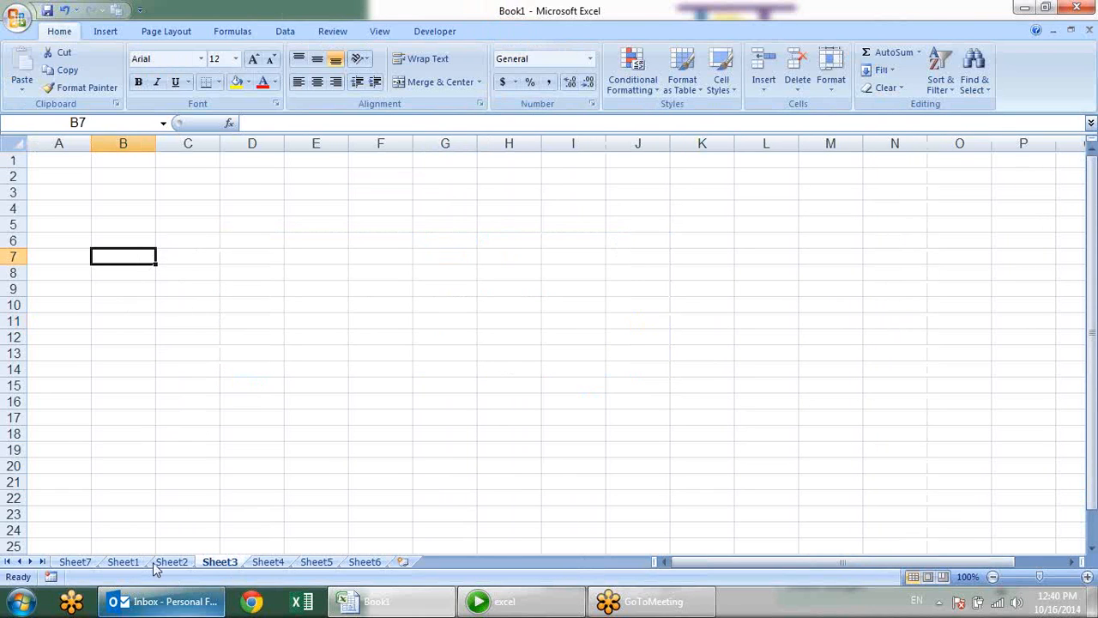
pyautogui.click(76, 187)
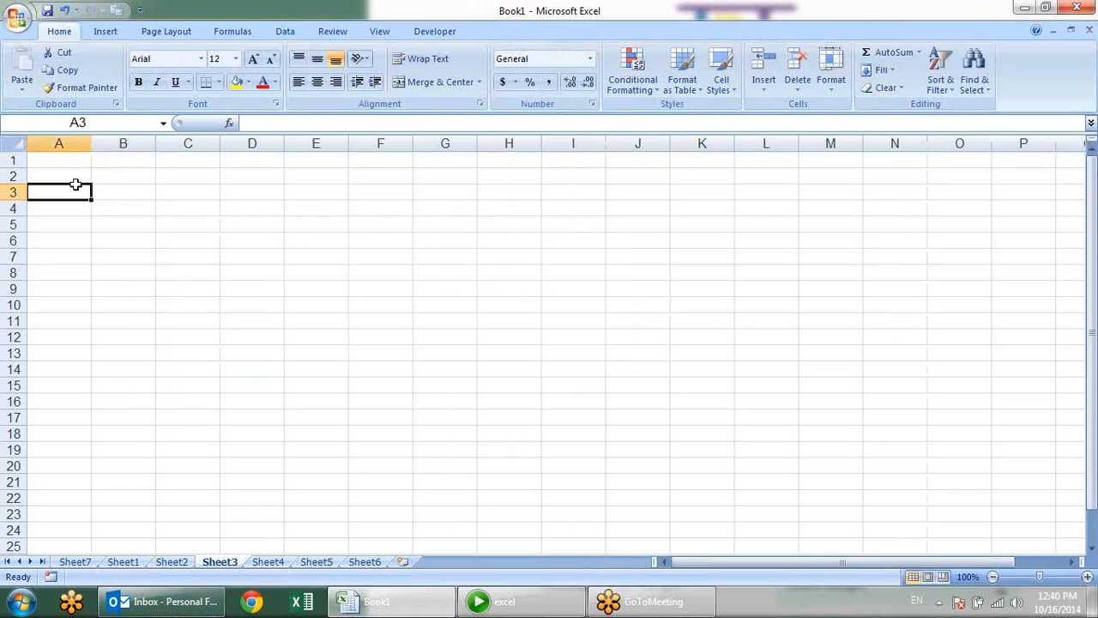
pyautogui.click(283, 31)
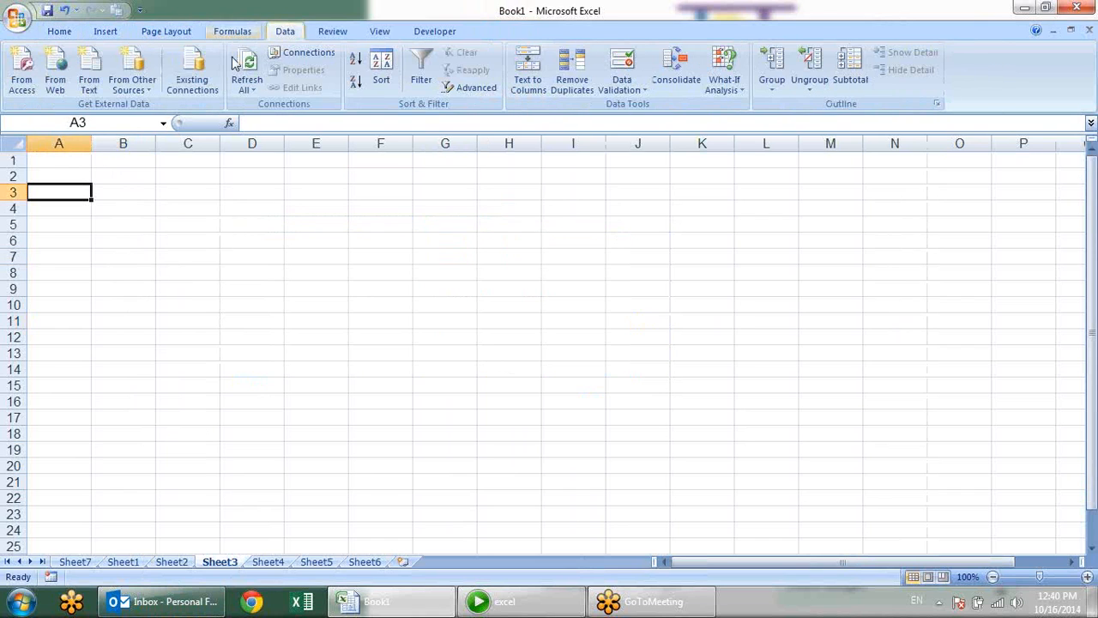
pyautogui.click(194, 75)
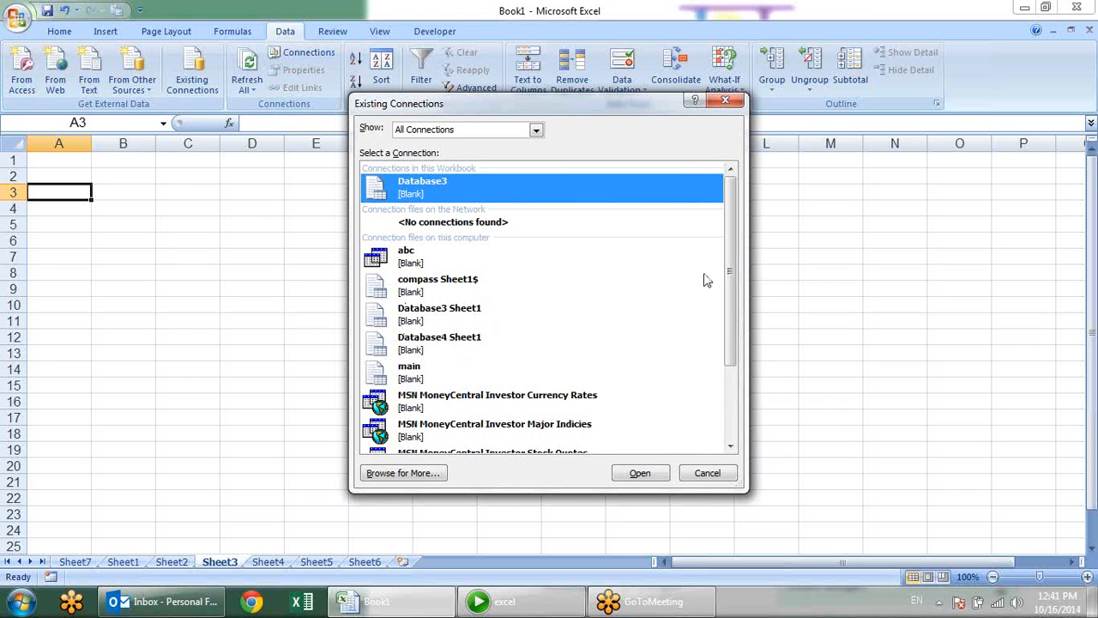
pyautogui.moveTo(727, 253); pyautogui.dragTo(716, 363)
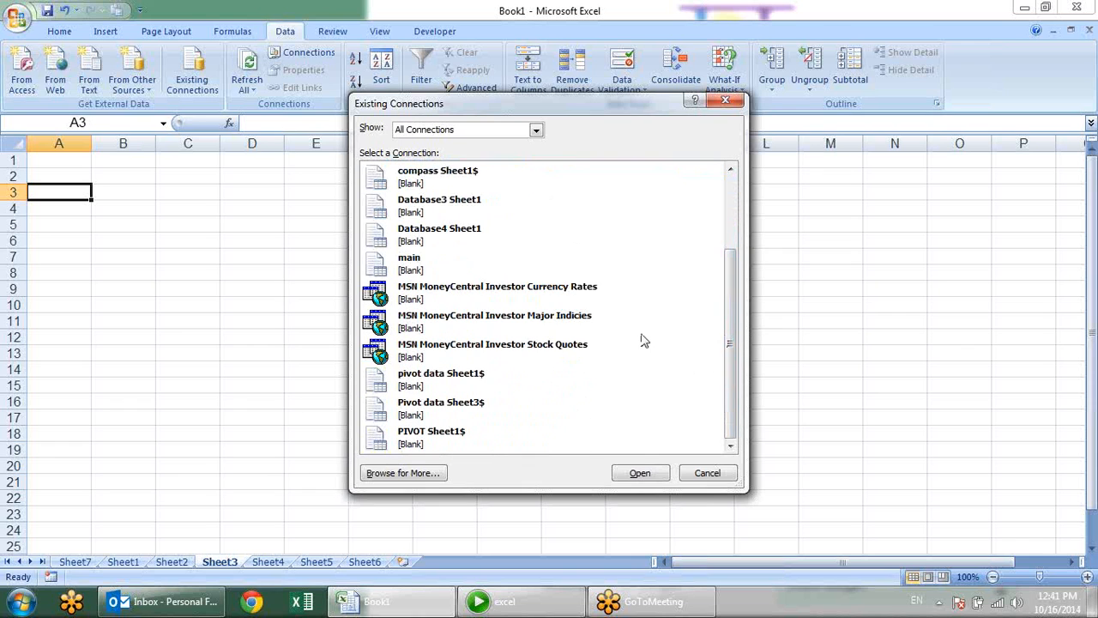
pyautogui.click(506, 290)
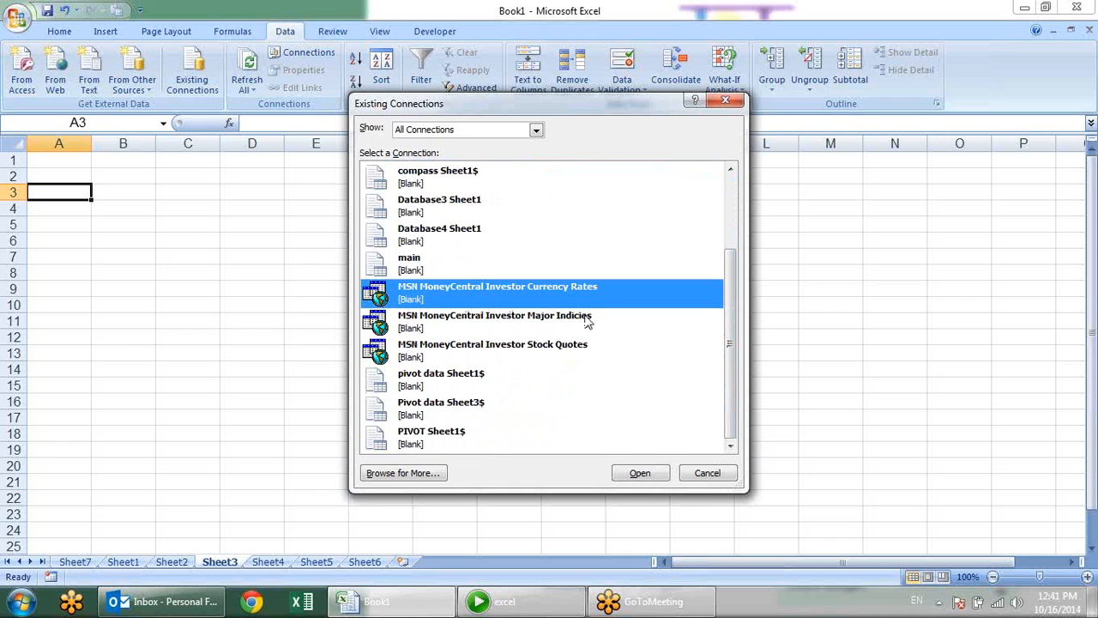
pyautogui.click(641, 473)
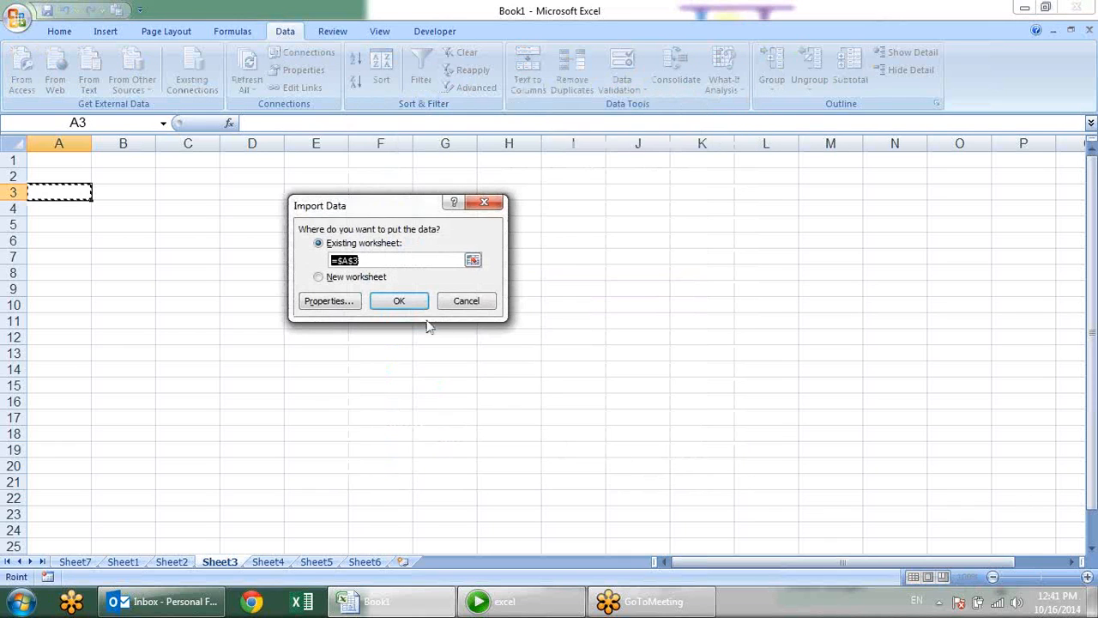
pyautogui.click(397, 300)
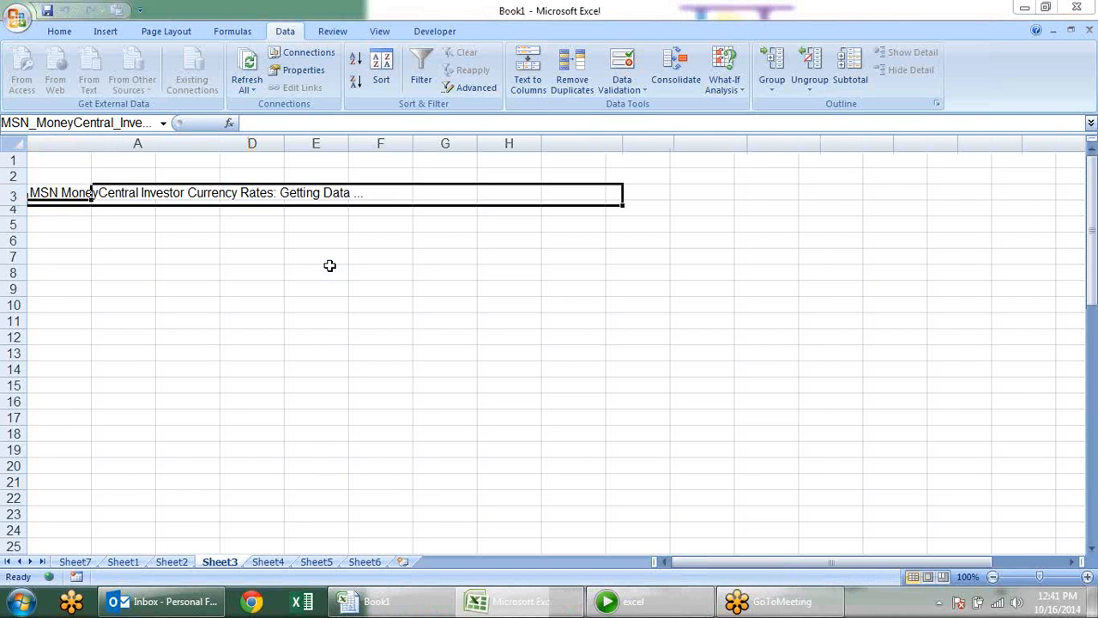
# Examine the imported currency rates on Sheet3, comparing the In US$ and Per US$ columns, including the India Rupee row
pyautogui.scroll(-2, 331, 265)
pyautogui.scroll(2, 330, 265)
pyautogui.click(326, 255)
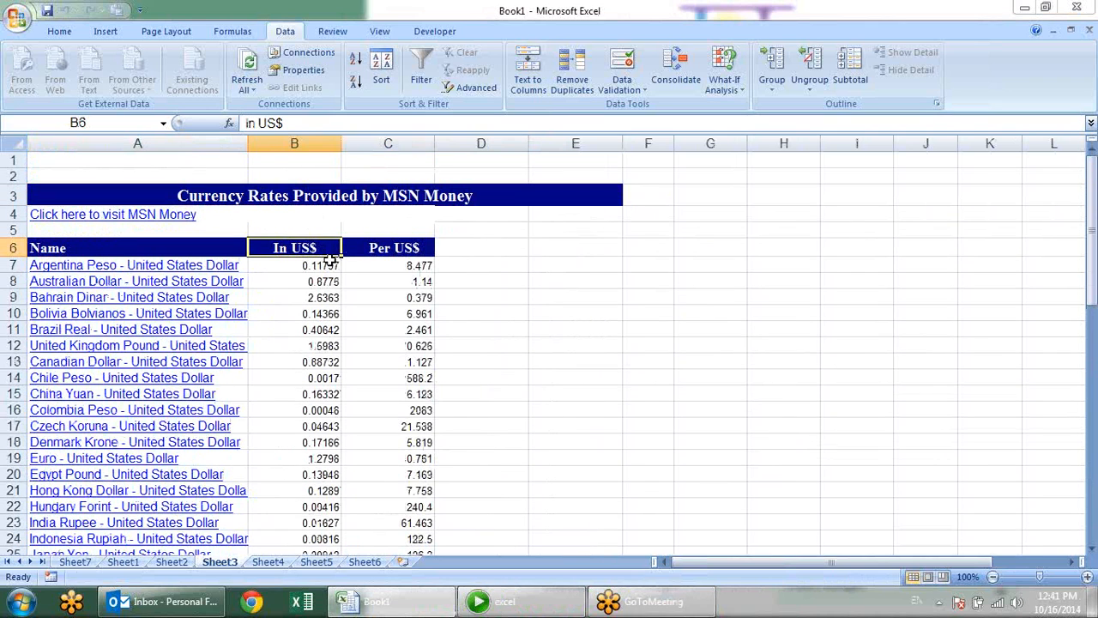
pyautogui.click(399, 294)
pyautogui.click(300, 276)
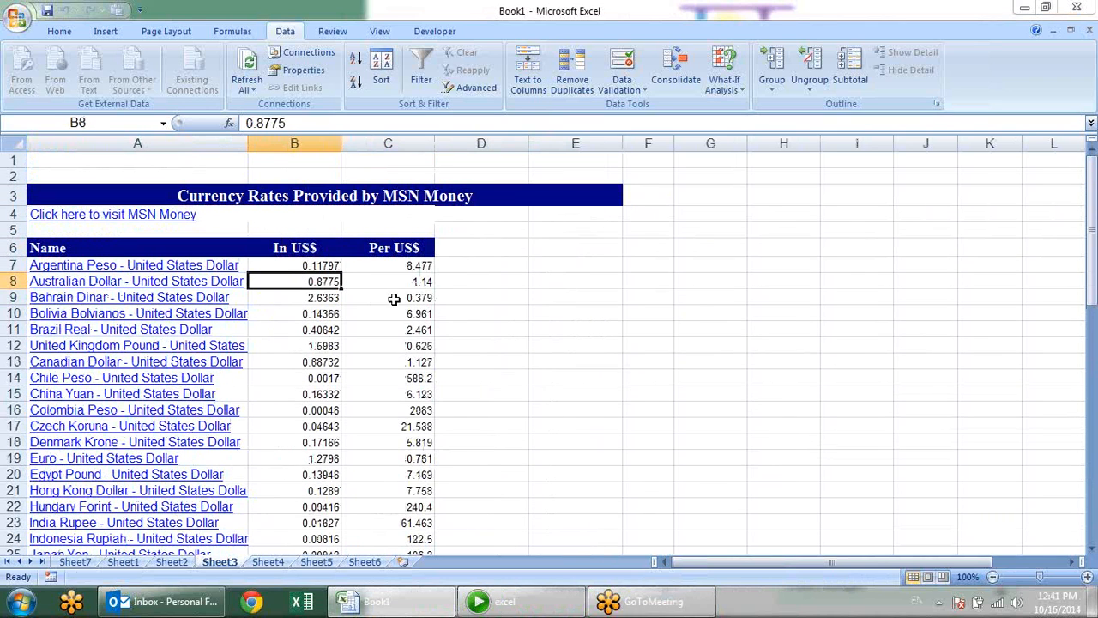
pyautogui.click(393, 299)
pyautogui.scroll(-2, 375, 309)
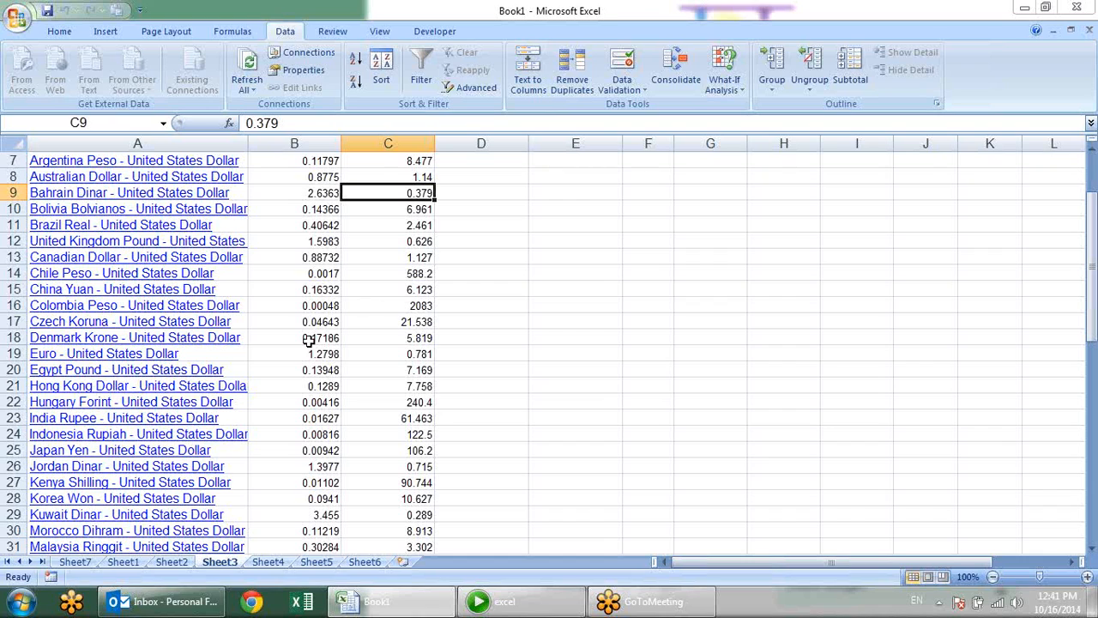
pyautogui.click(313, 418)
pyautogui.click(416, 420)
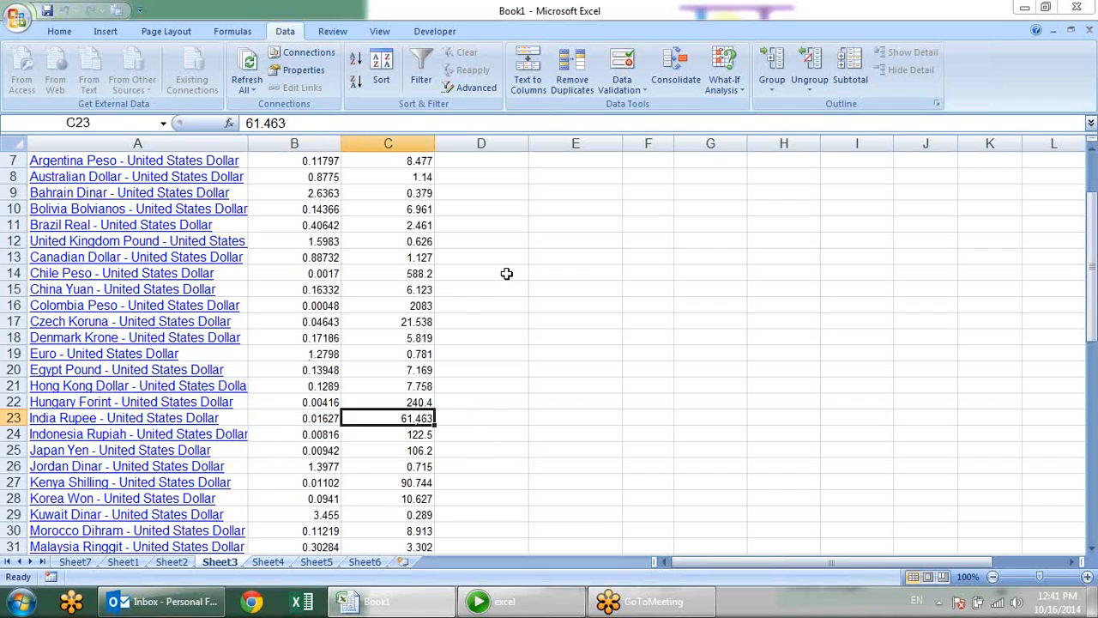
pyautogui.scroll(1, 506, 273)
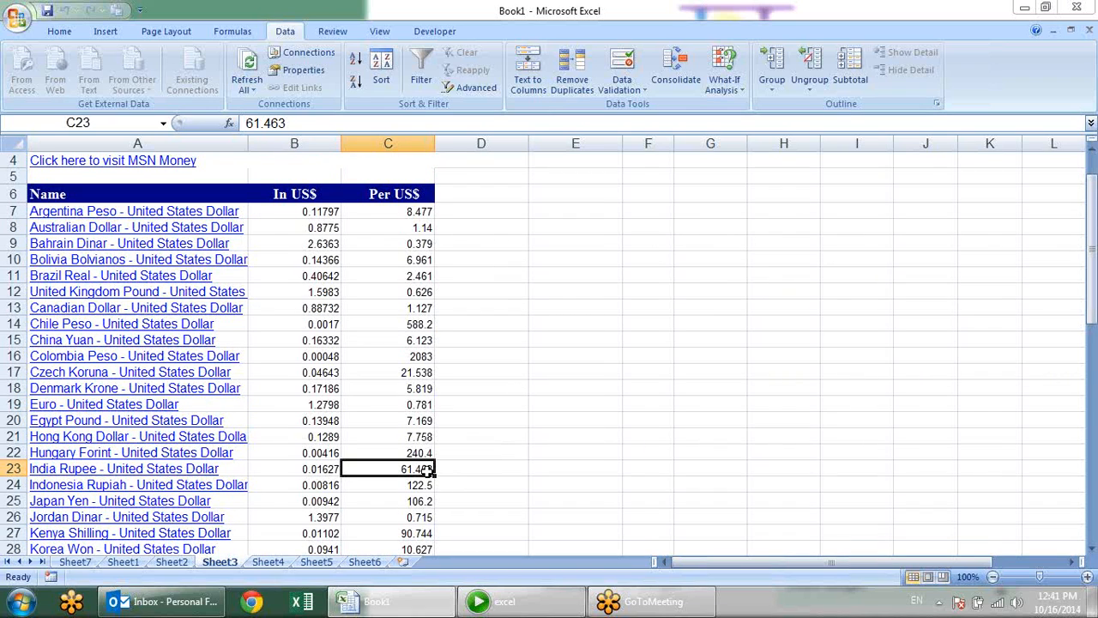
pyautogui.click(363, 471)
pyautogui.click(258, 564)
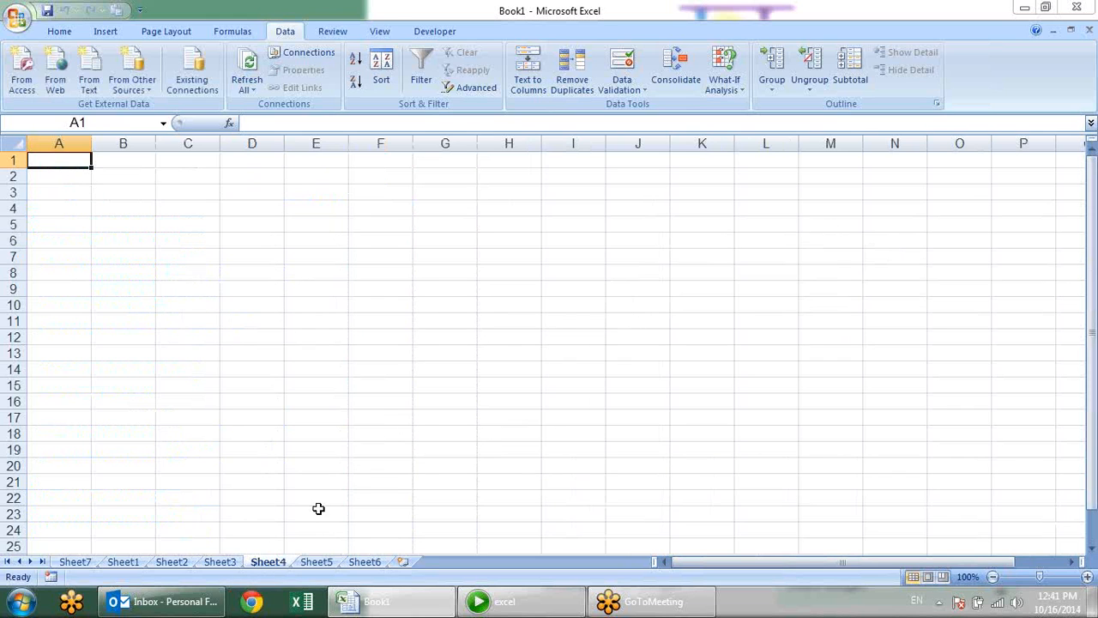
pyautogui.click(222, 563)
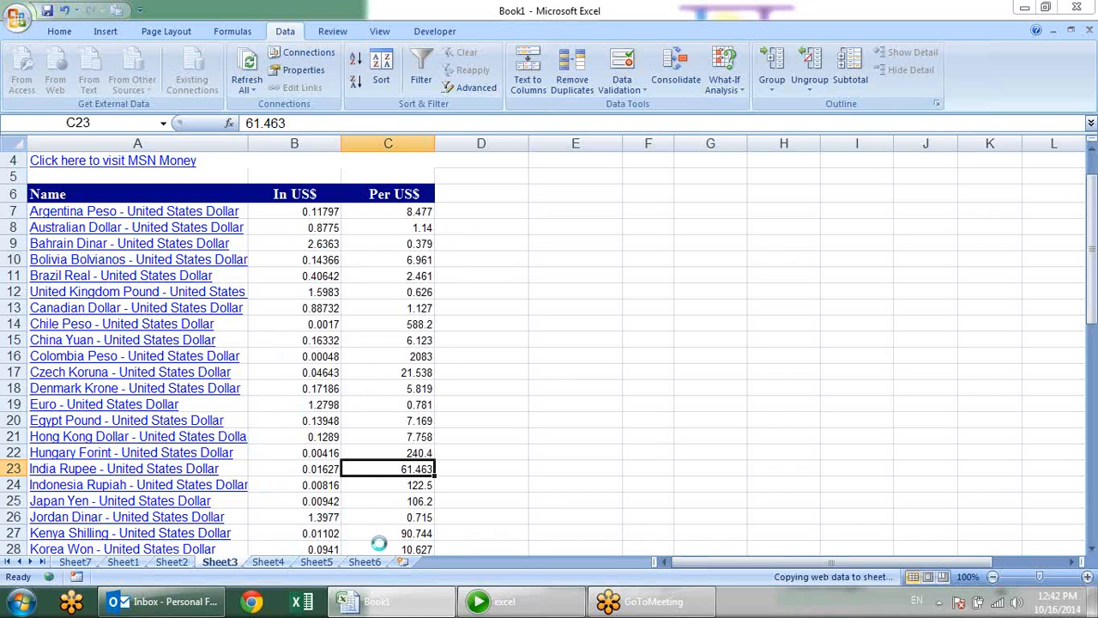
# Select cell A2 on Sheet4 as the location for the next data import
pyautogui.click(270, 561)
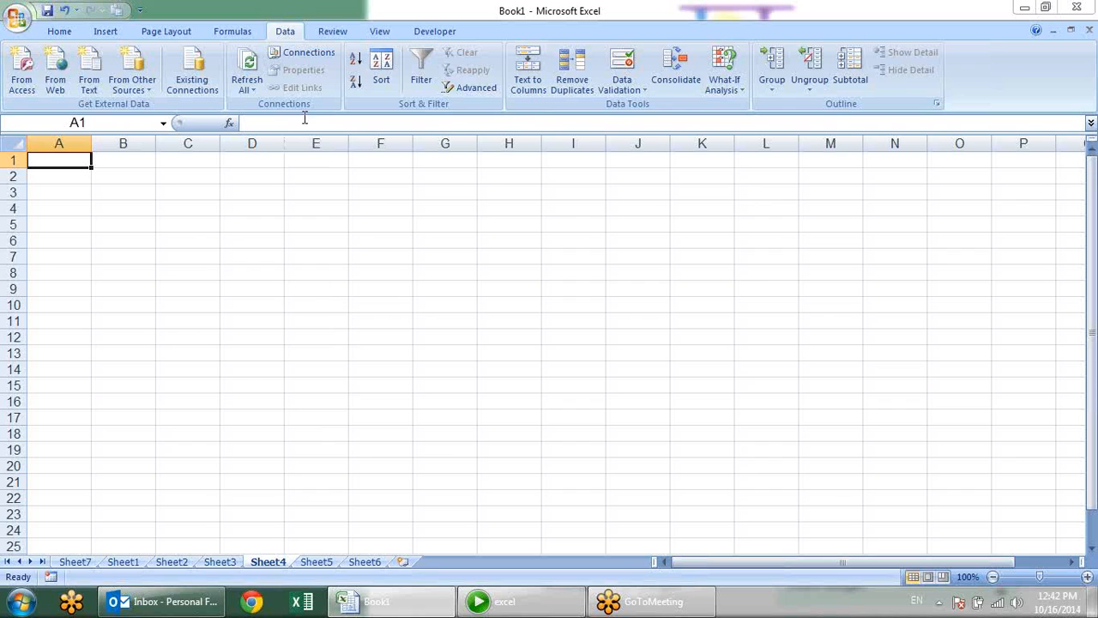
pyautogui.click(251, 90)
pyautogui.click(279, 107)
pyautogui.click(79, 178)
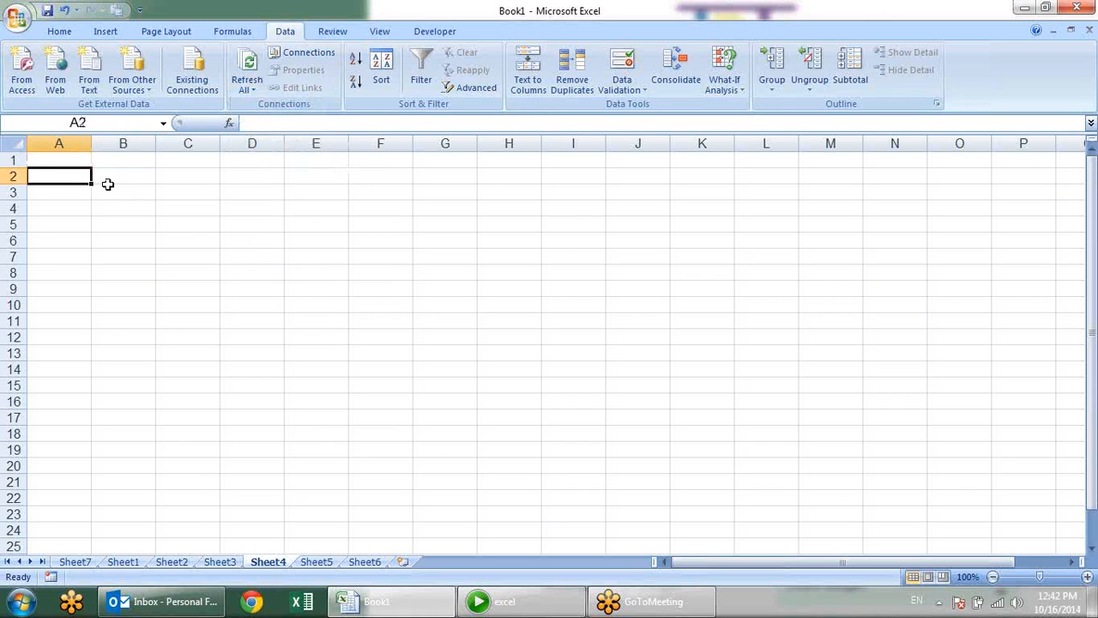
pyautogui.click(195, 87)
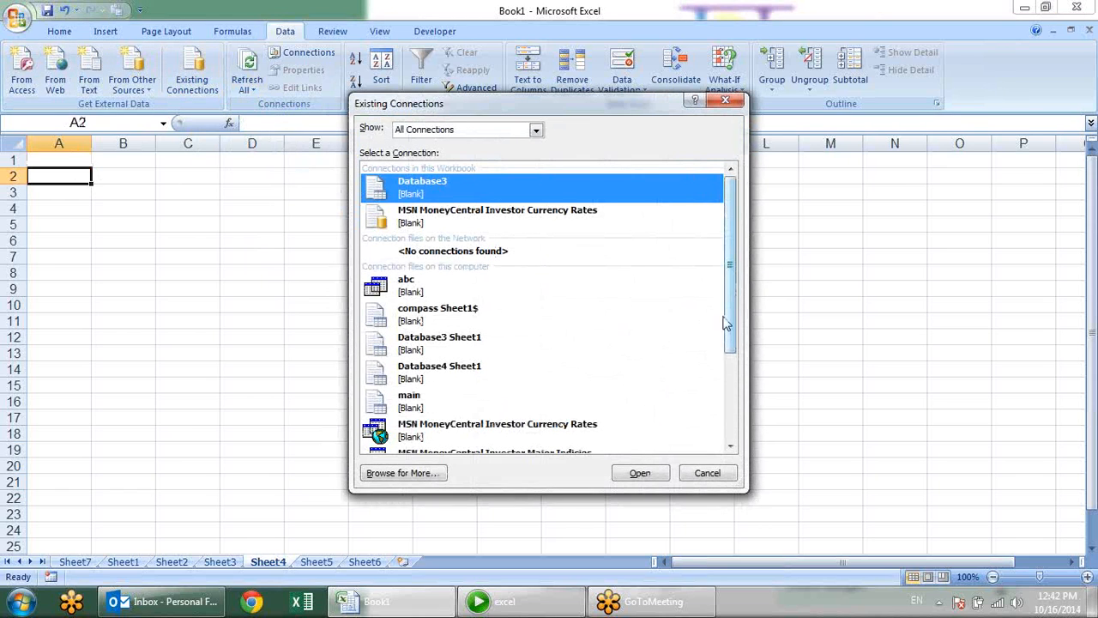
pyautogui.click(433, 474)
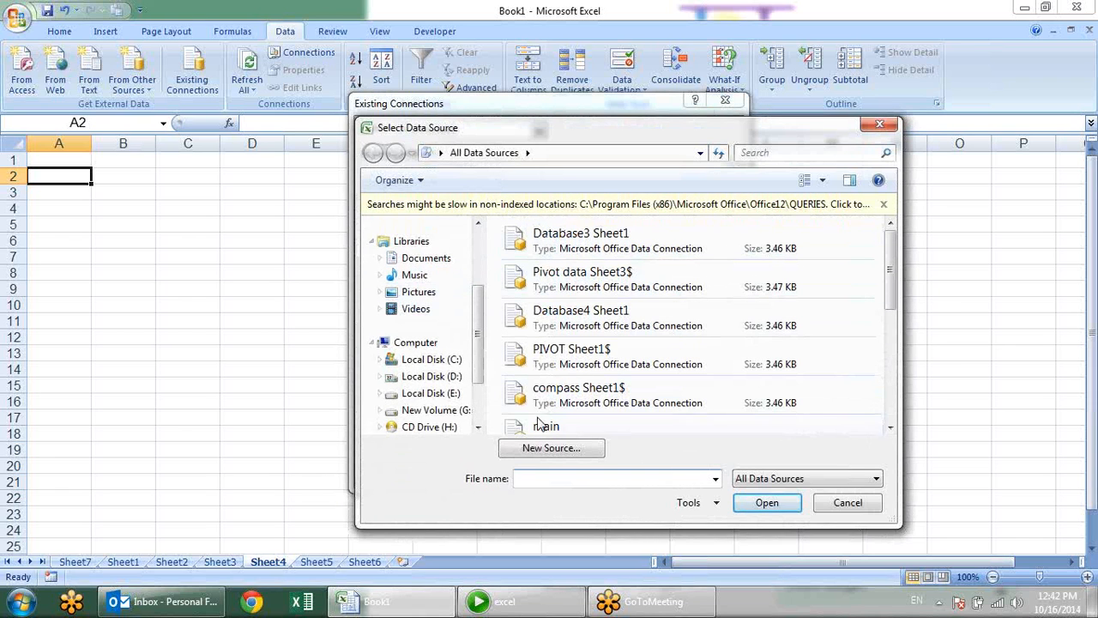
pyautogui.scroll(3, 437, 300)
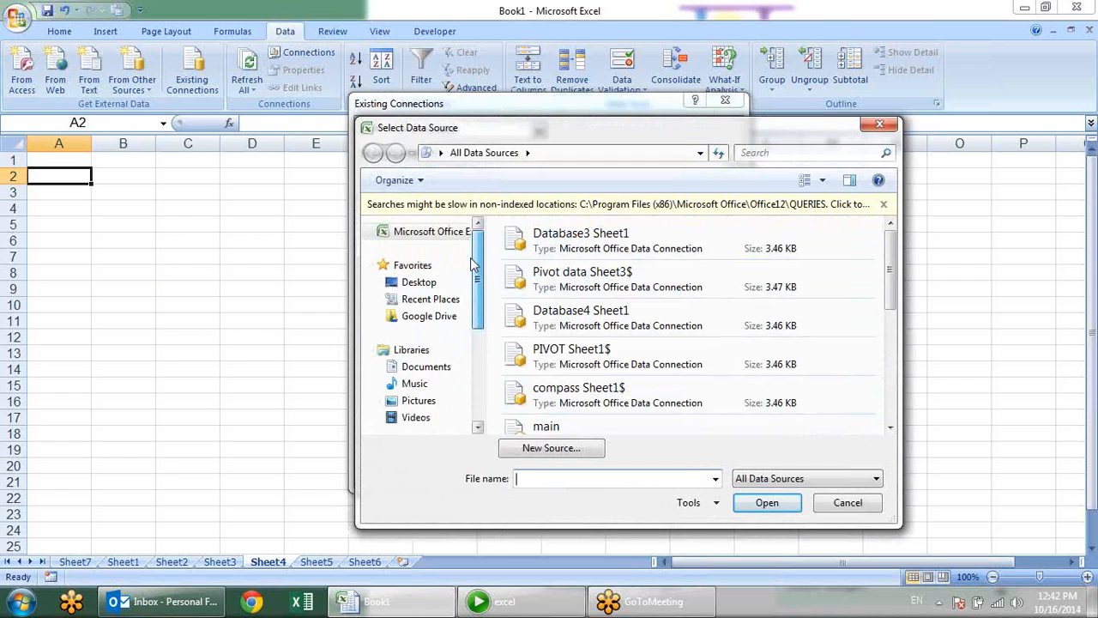
pyautogui.click(419, 282)
pyautogui.doubleClick(549, 395)
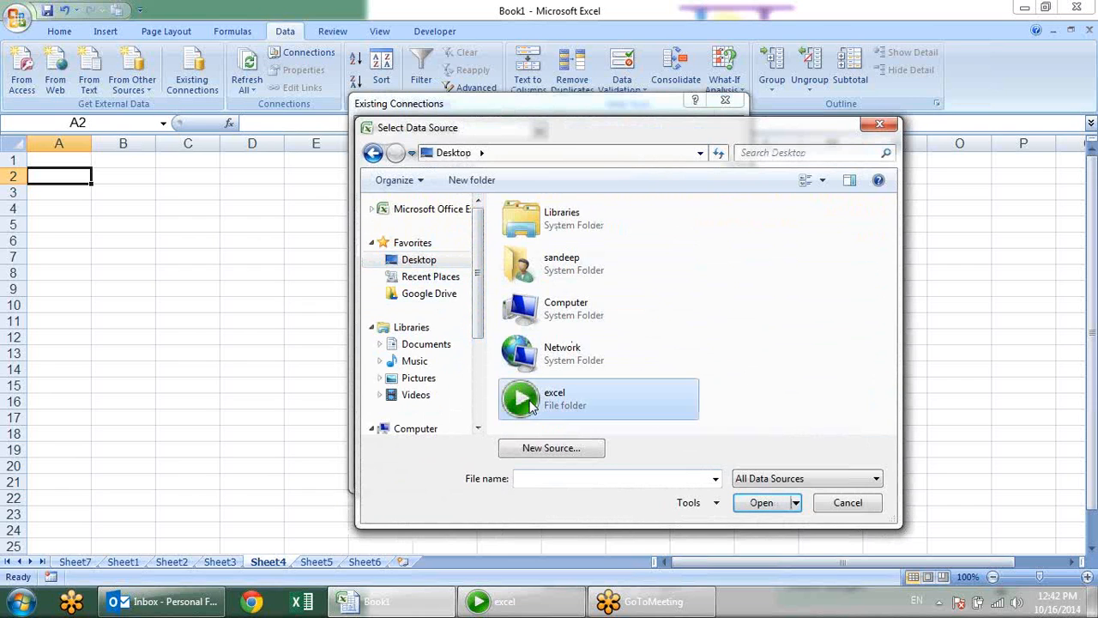
pyautogui.click(525, 313)
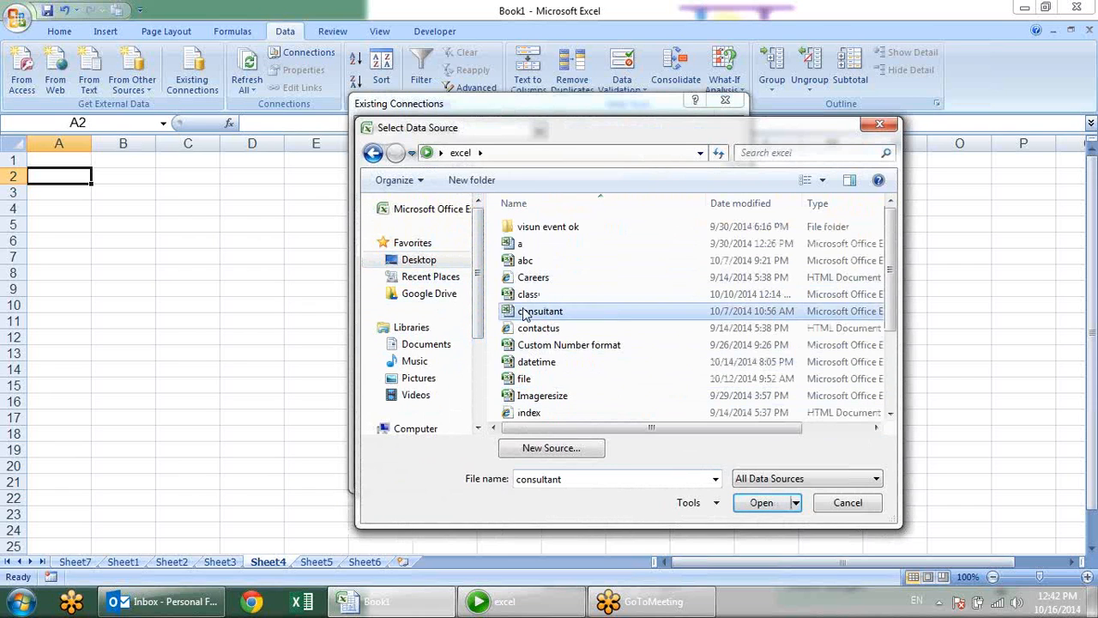
pyautogui.write('pi')
pyautogui.rightClick(527, 310)
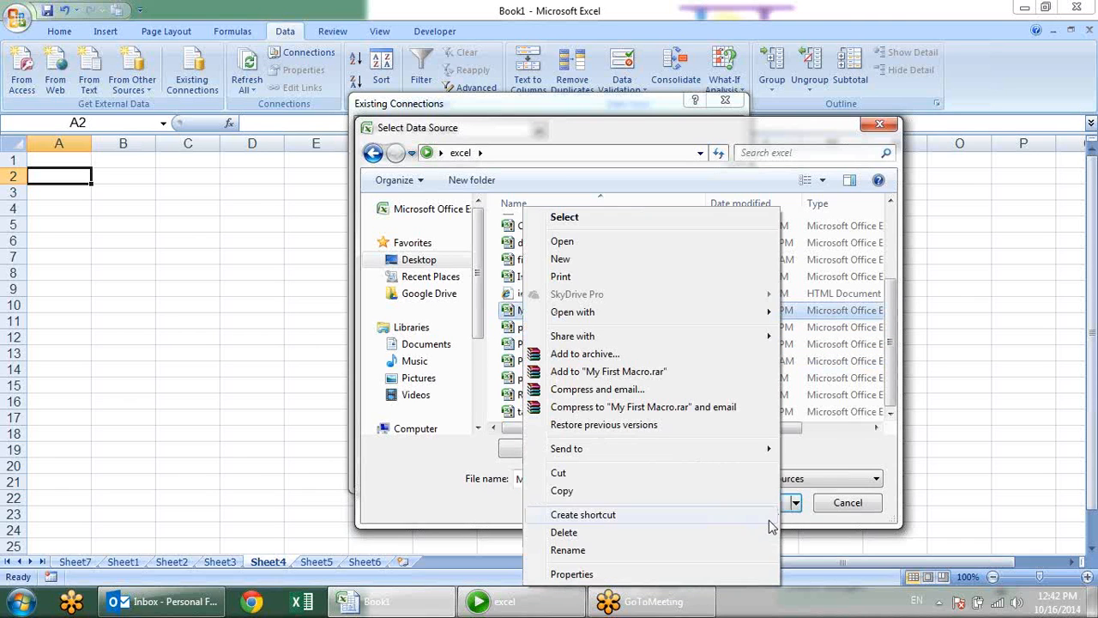
pyautogui.click(877, 448)
pyautogui.click(762, 503)
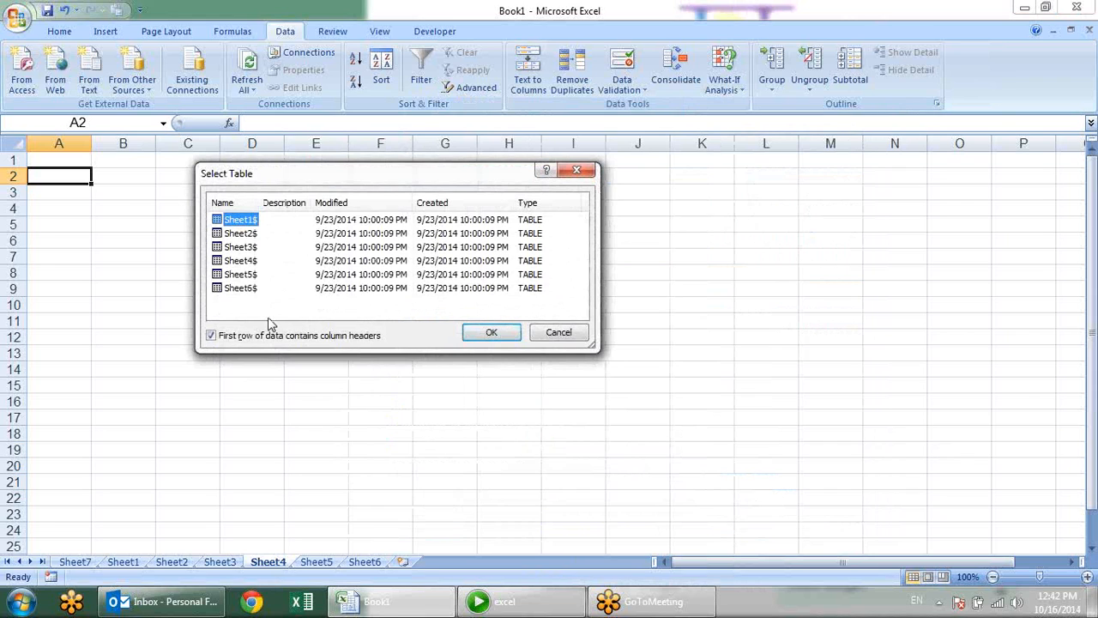
pyautogui.click(249, 247)
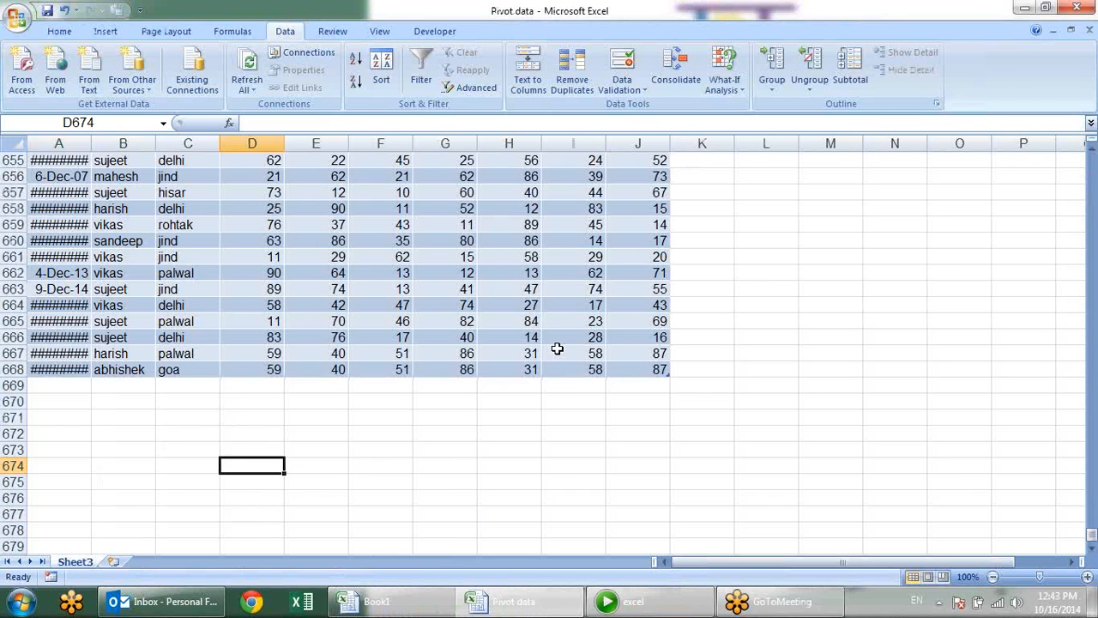
# Close the Pivot data workbook and return to Sheet4 of Book1
pyautogui.press('alt')
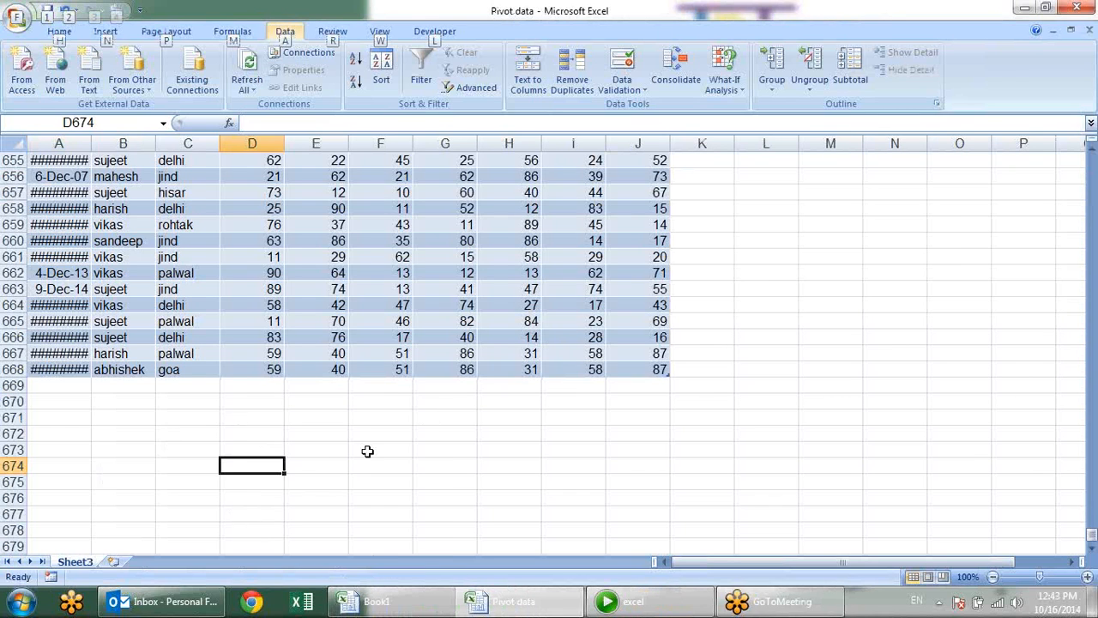
pyautogui.click(1089, 30)
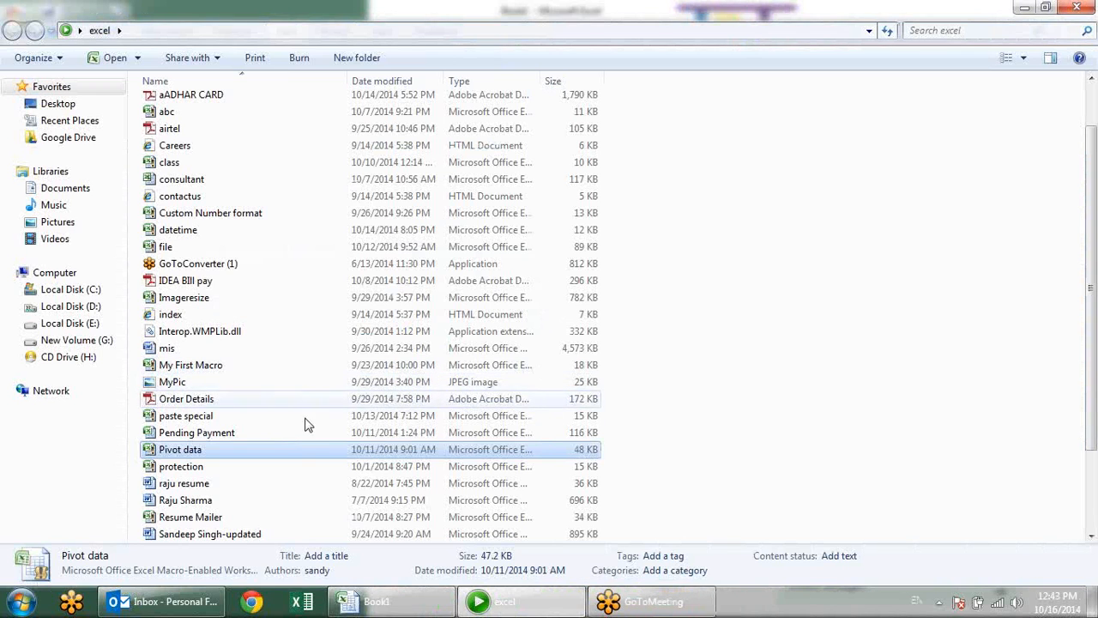
pyautogui.click(378, 600)
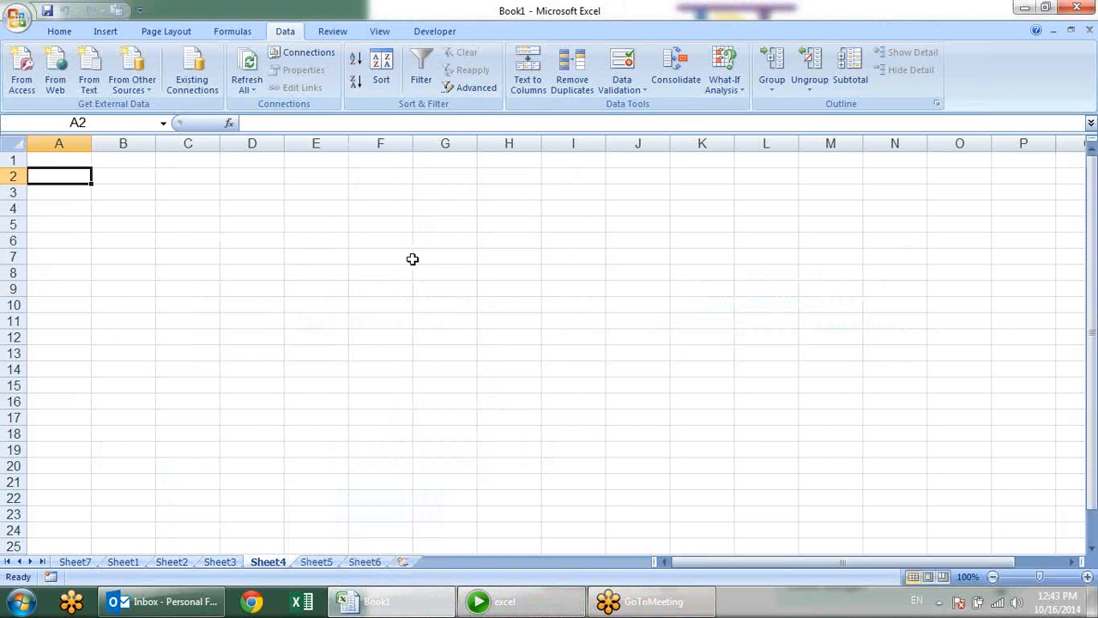
# Browse existing connections to the Pivot data workbook in the Desktop's excel folder and choose its Sheet3$ table, with first-row column headers, as the source
pyautogui.click(206, 66)
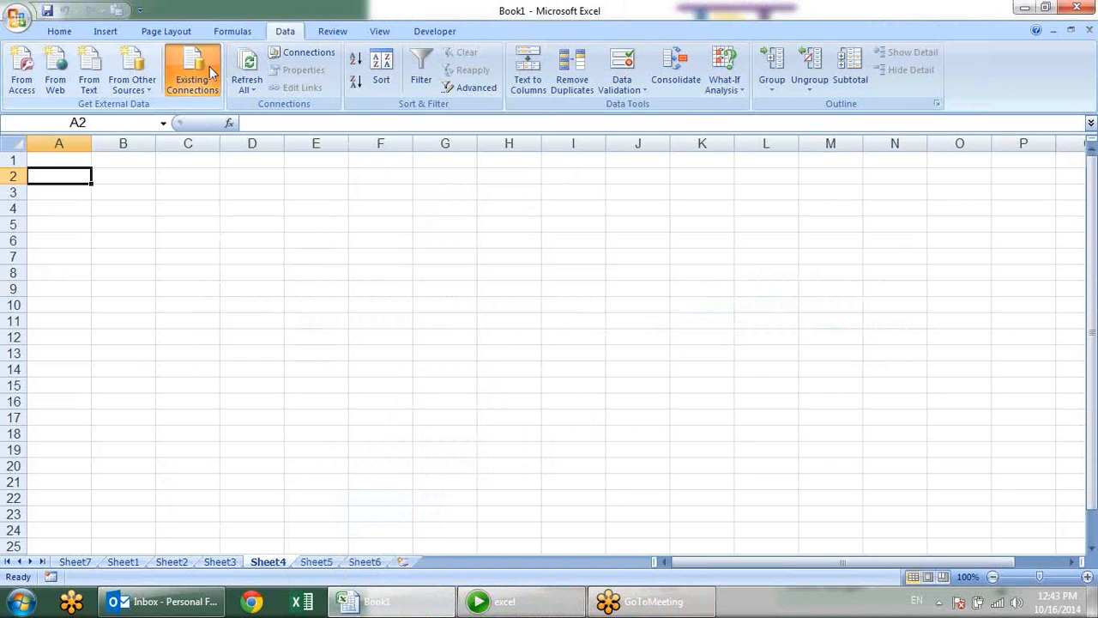
pyautogui.click(403, 473)
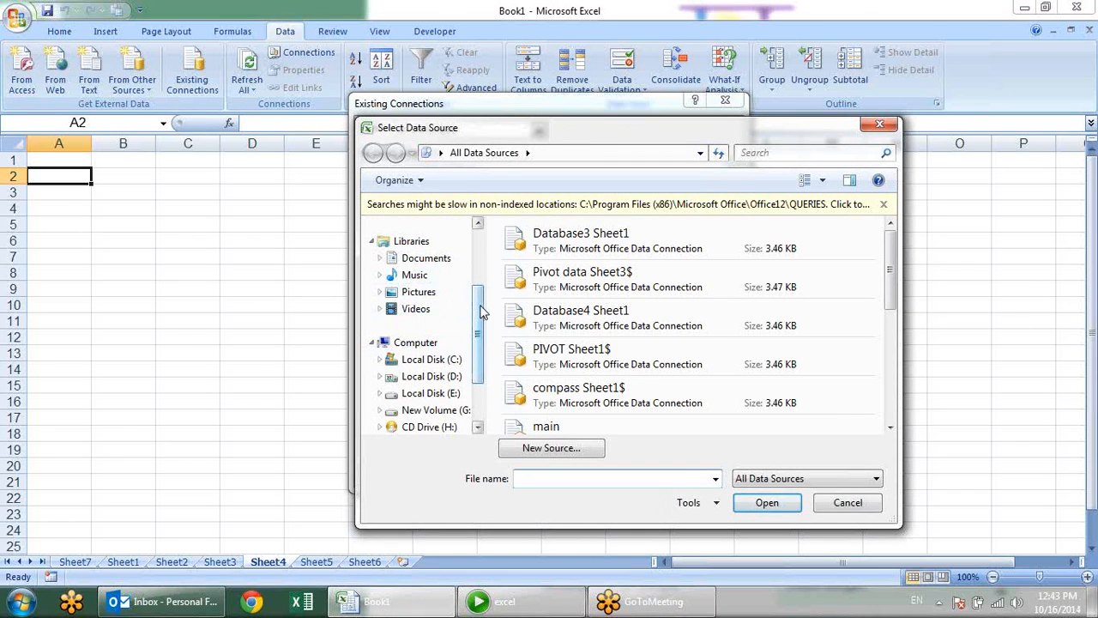
pyautogui.scroll(2, 442, 301)
pyautogui.click(429, 283)
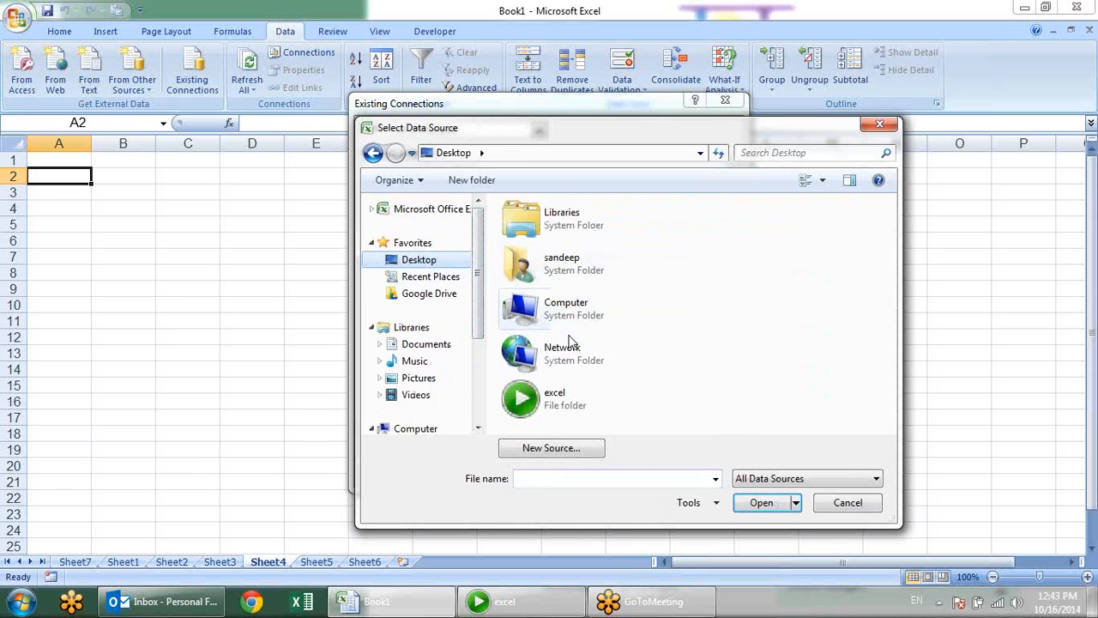
pyautogui.doubleClick(554, 396)
pyautogui.click(584, 345)
pyautogui.press('p')
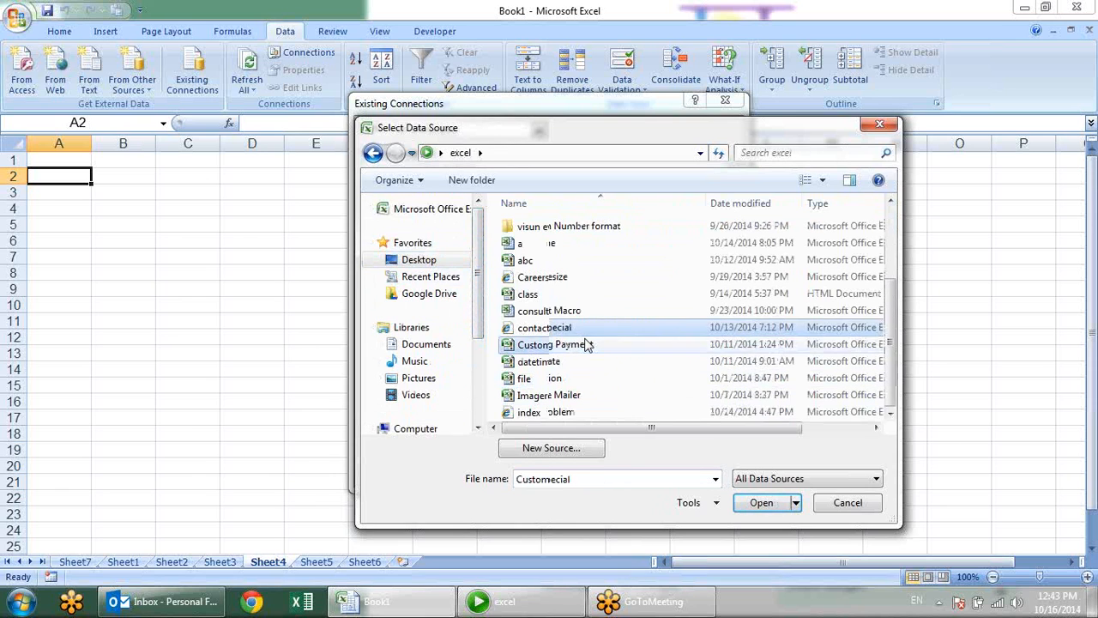
pyautogui.press('i')
pyautogui.press('Return')
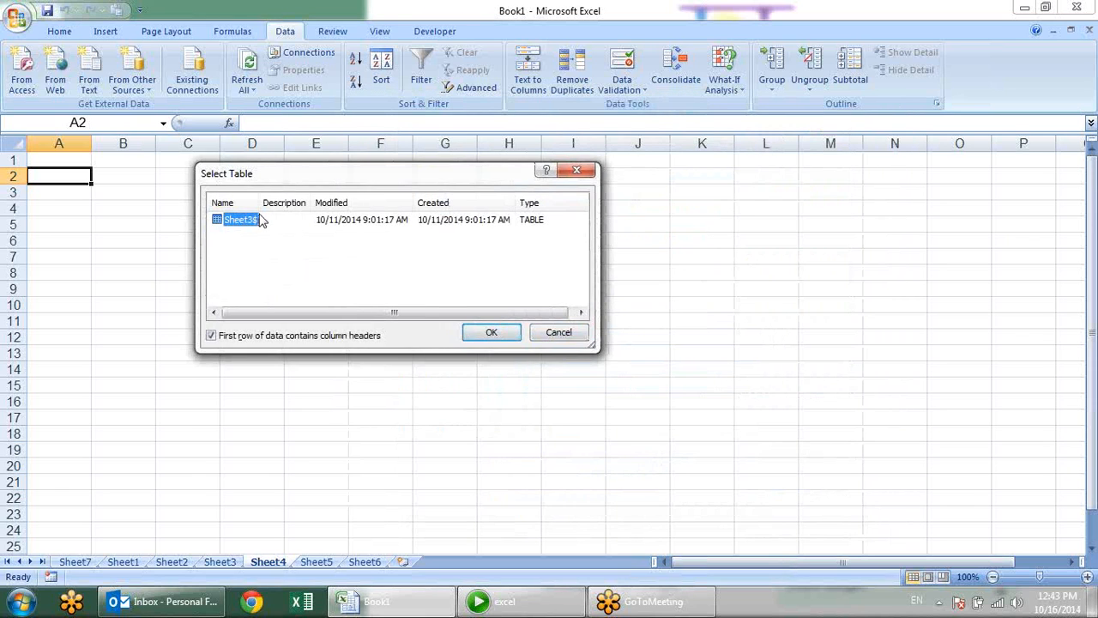
pyautogui.click(483, 332)
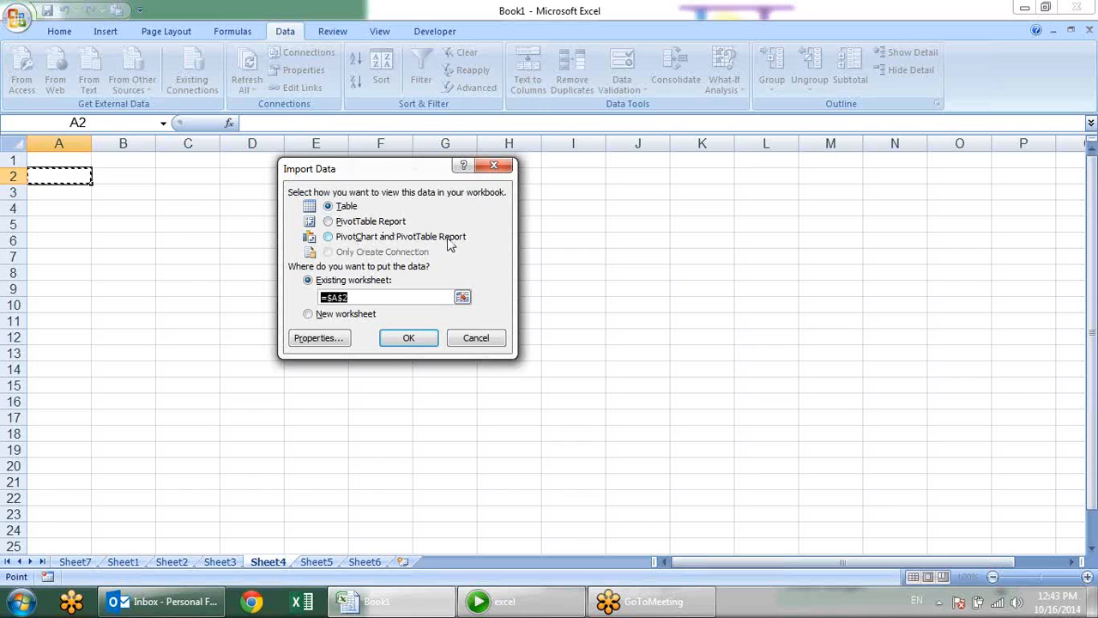
# Create a PivotTable report at cell A2 of Sheet4 with Name as row labels and the sum of Sales1 as values
pyautogui.click(355, 226)
pyautogui.click(409, 338)
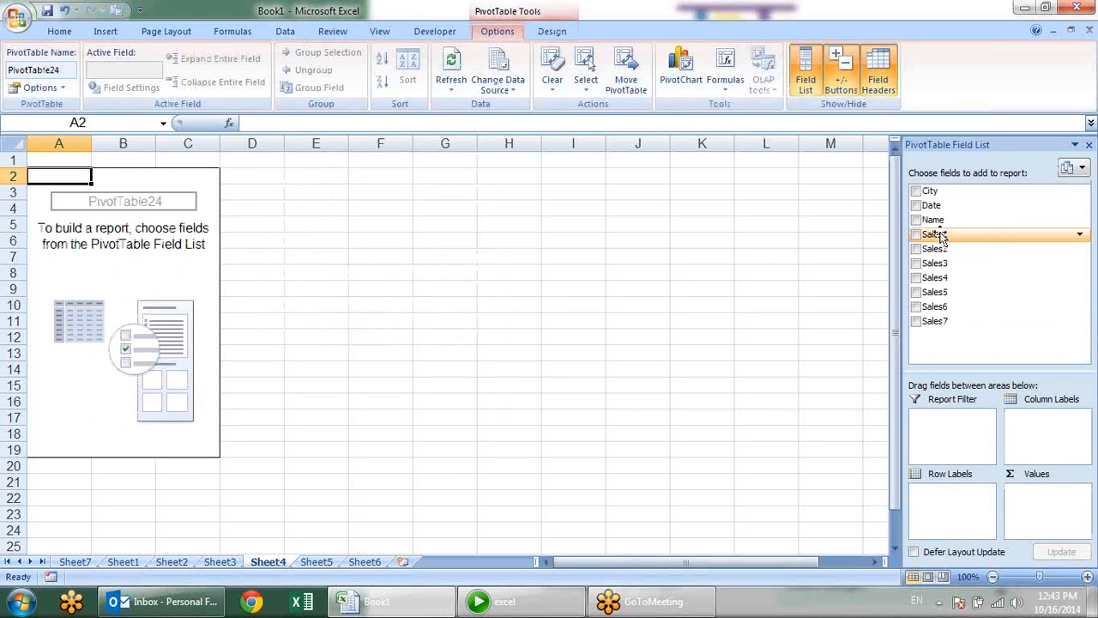
pyautogui.click(915, 206)
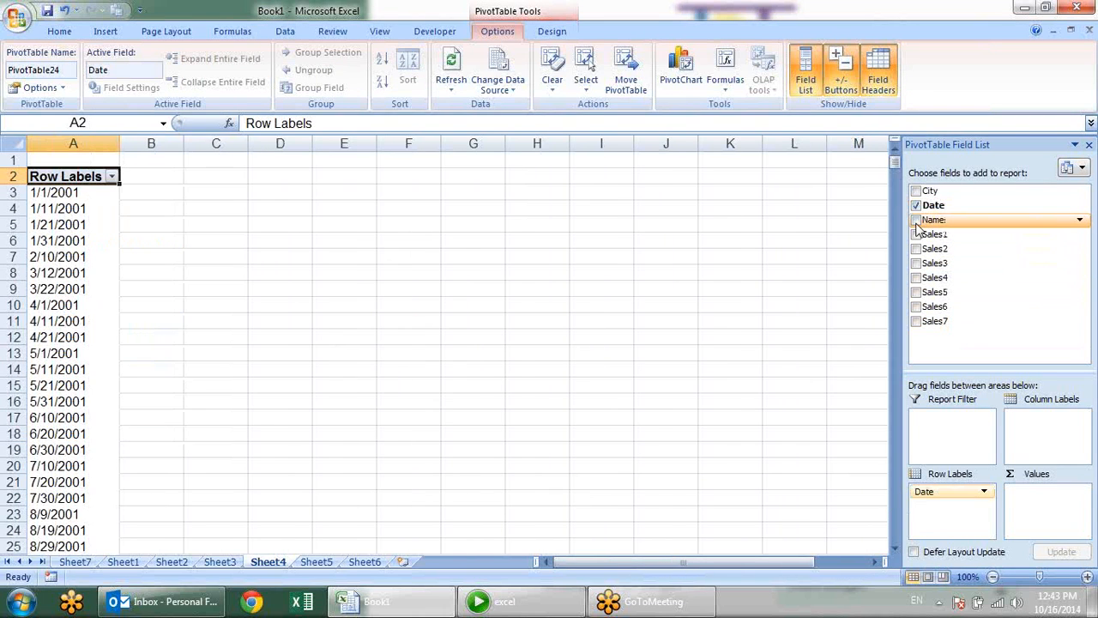
pyautogui.click(915, 206)
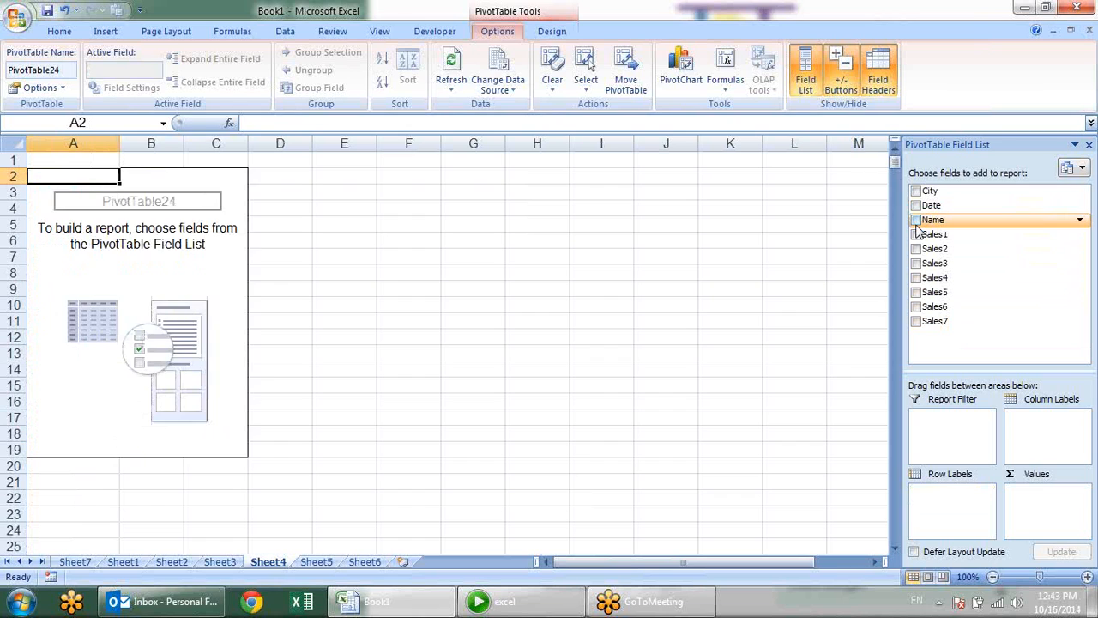
pyautogui.click(915, 221)
pyautogui.click(915, 234)
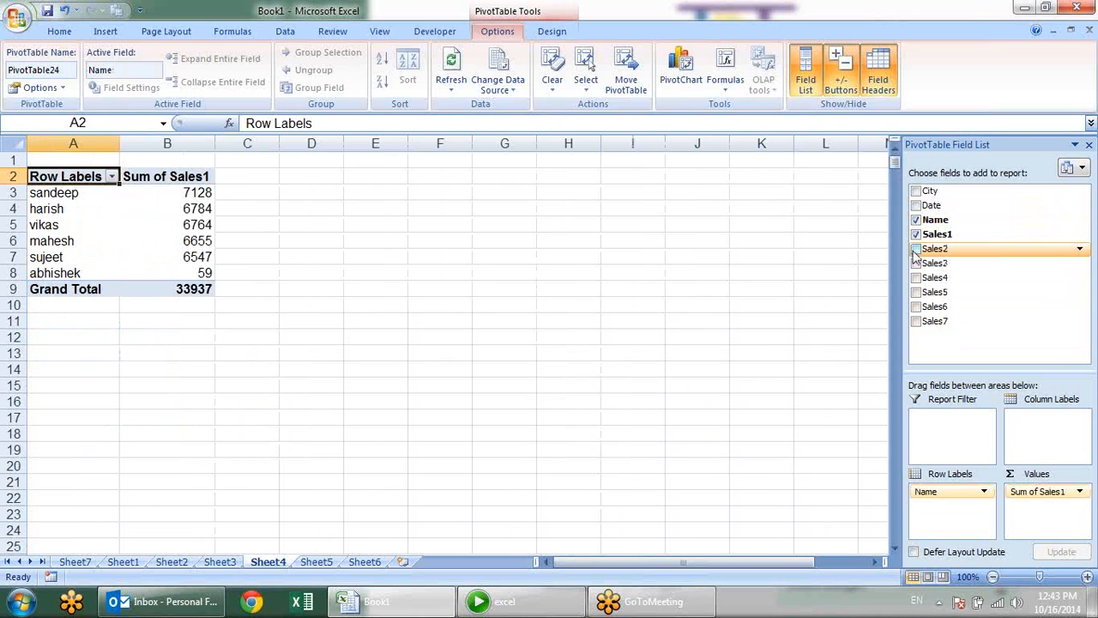
pyautogui.click(559, 315)
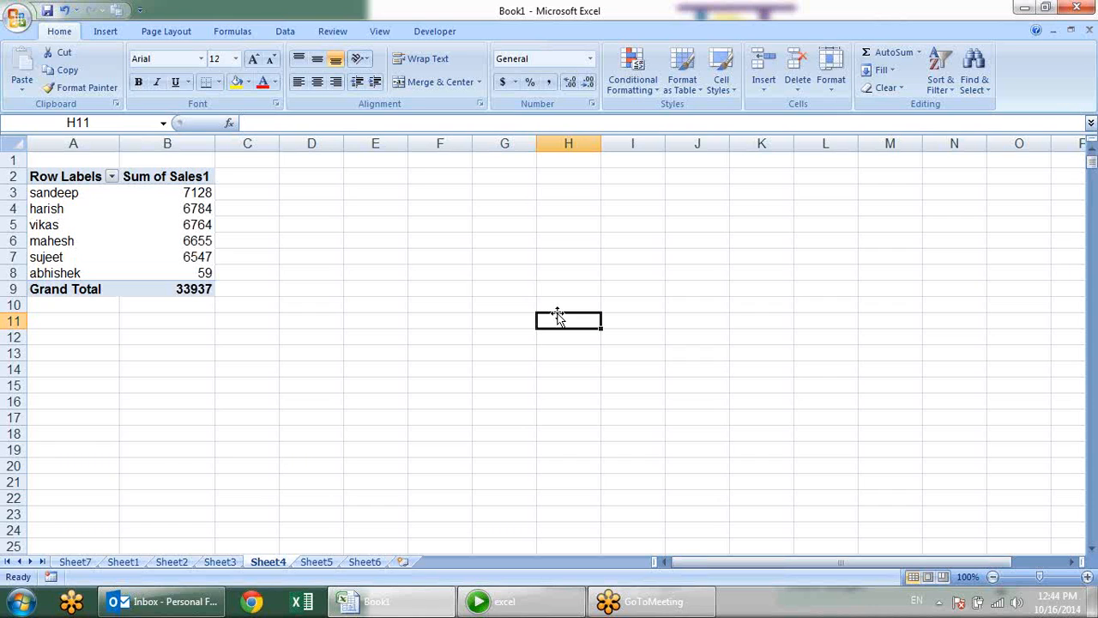
pyautogui.click(165, 243)
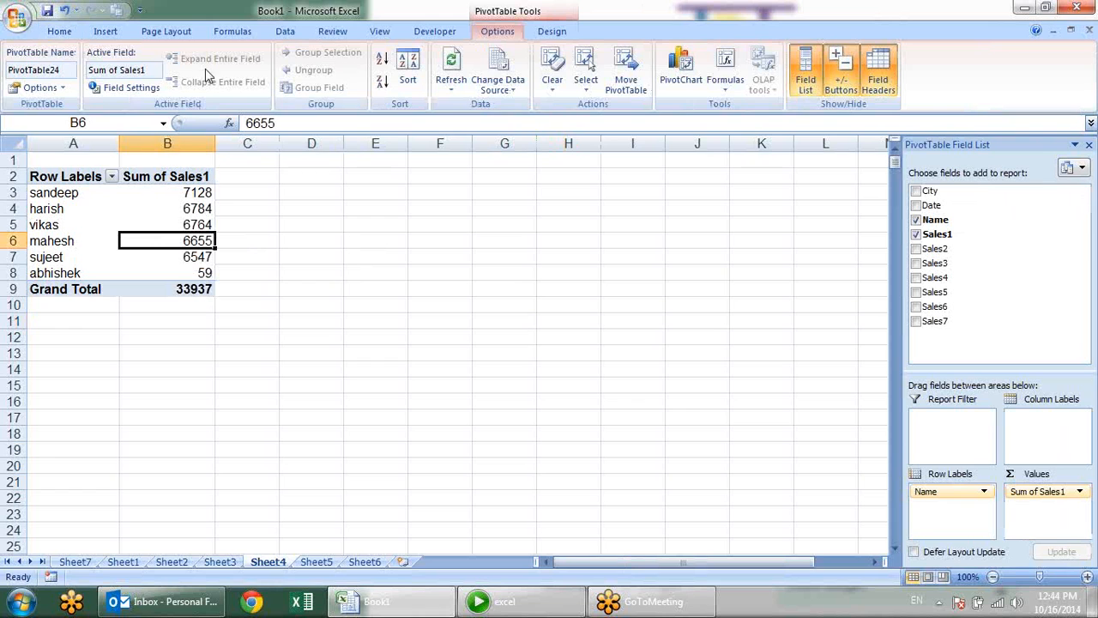
pyautogui.click(387, 320)
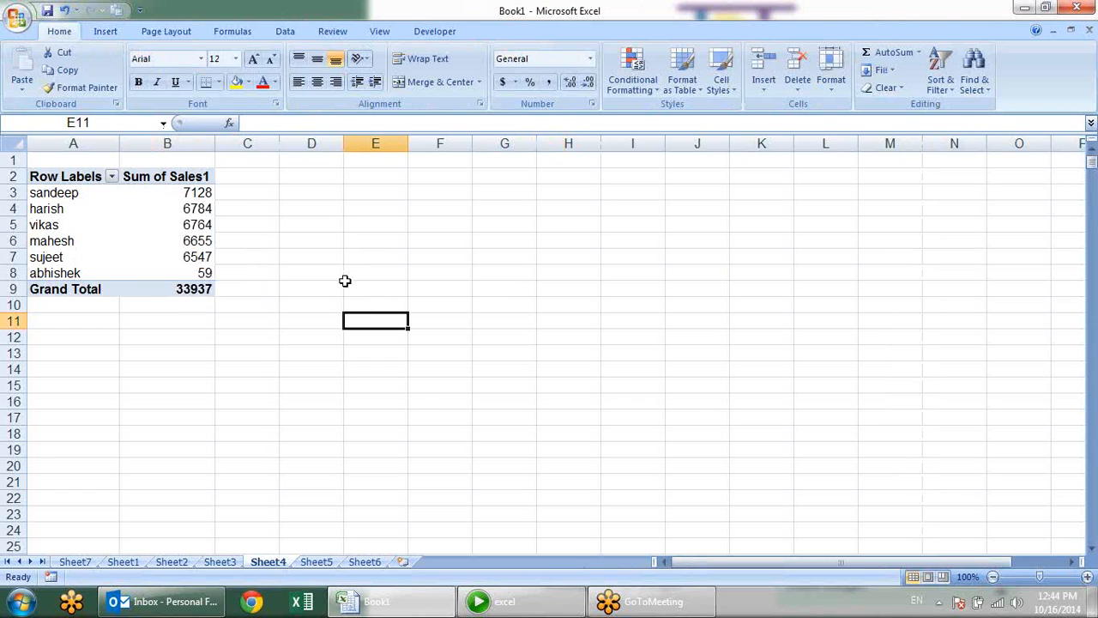
pyautogui.click(115, 259)
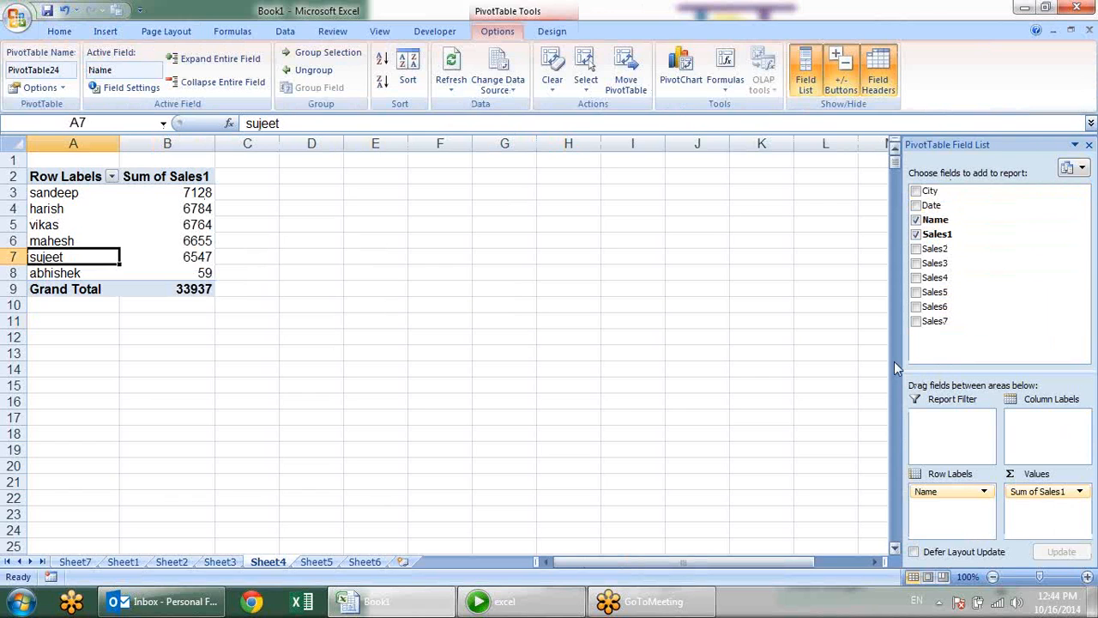
pyautogui.click(69, 31)
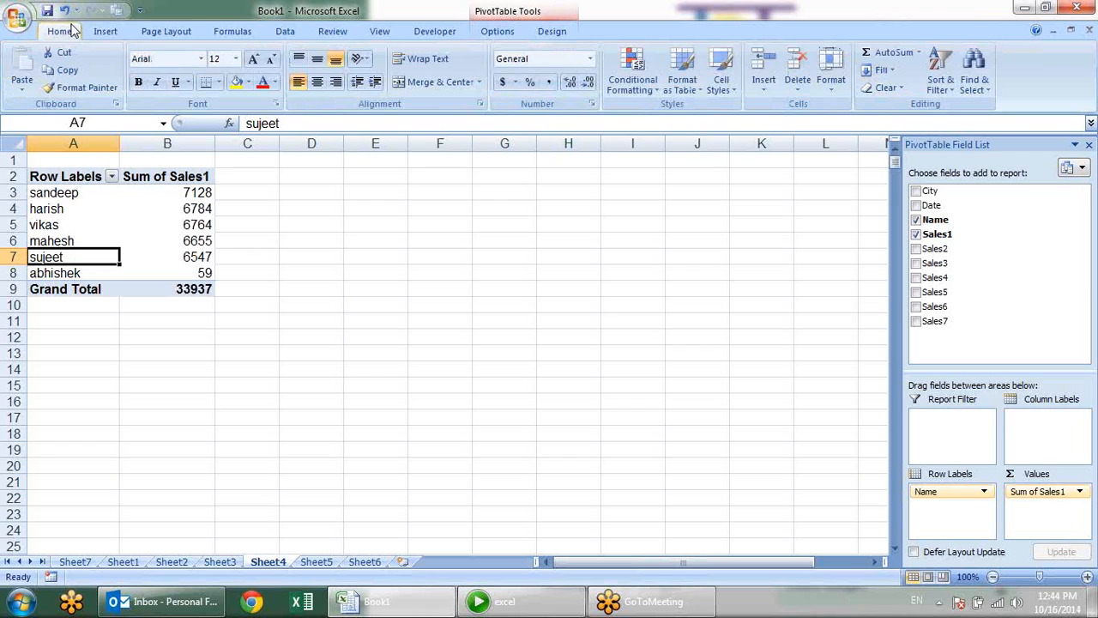
pyautogui.click(285, 31)
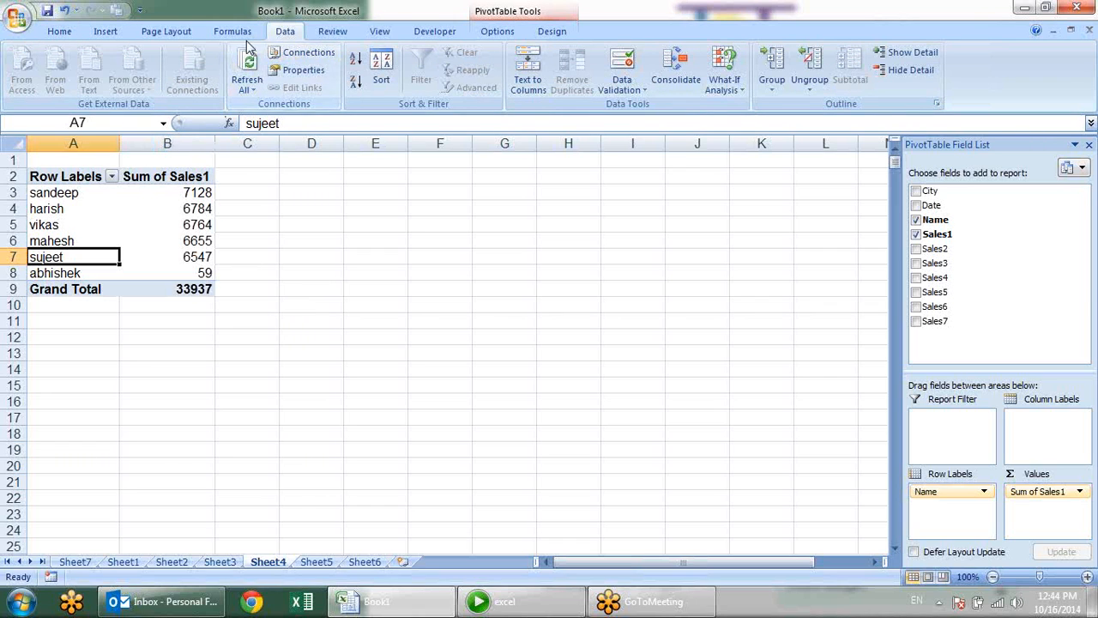
pyautogui.click(267, 351)
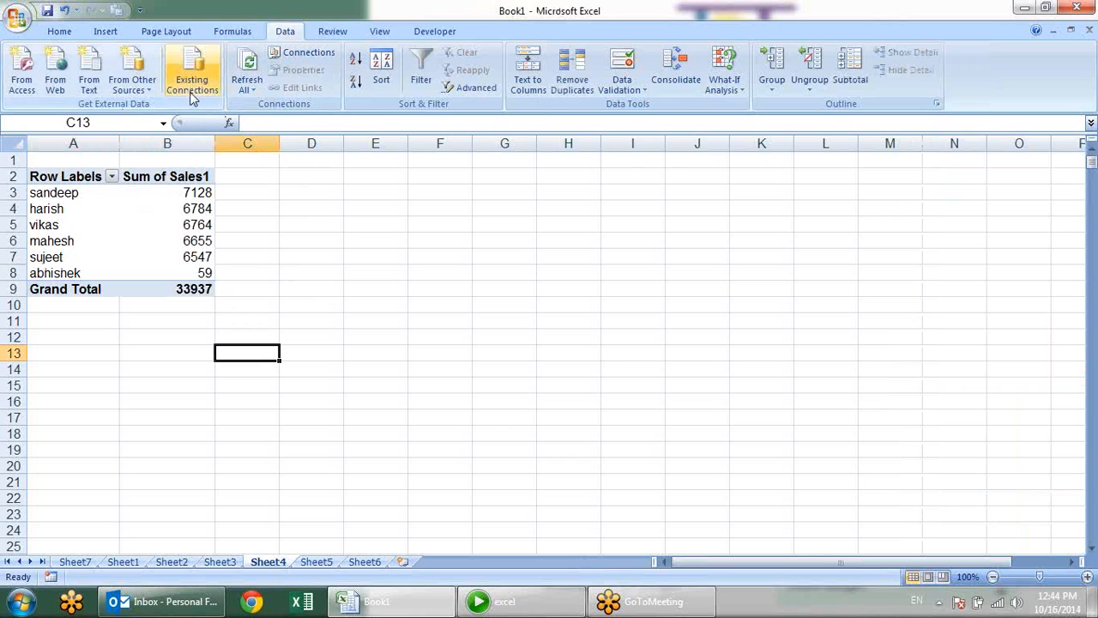
pyautogui.click(241, 91)
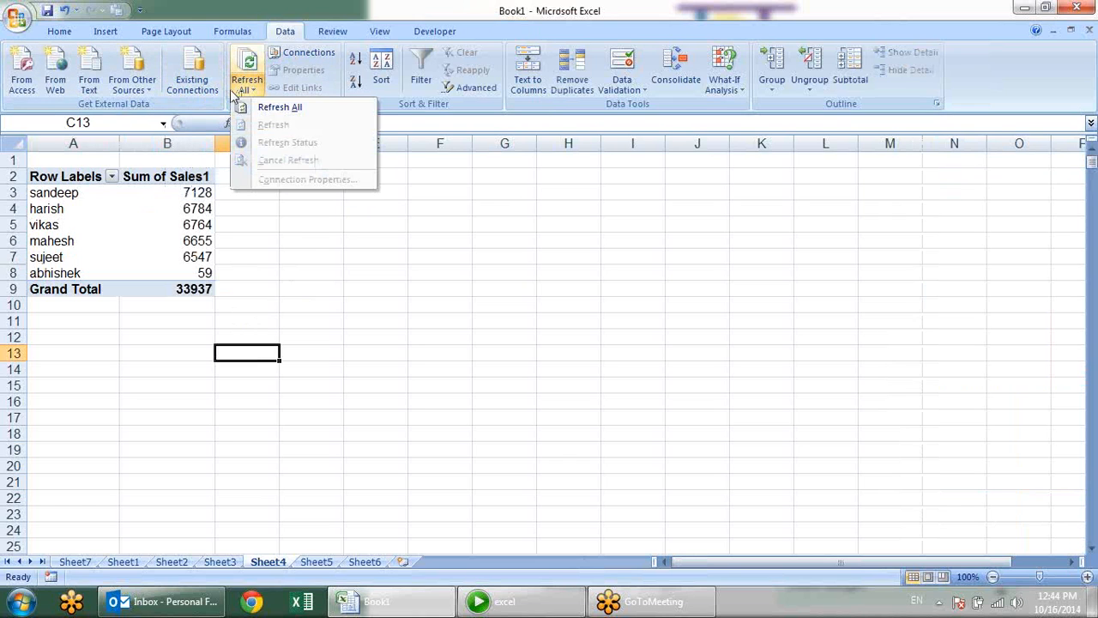
pyautogui.click(252, 216)
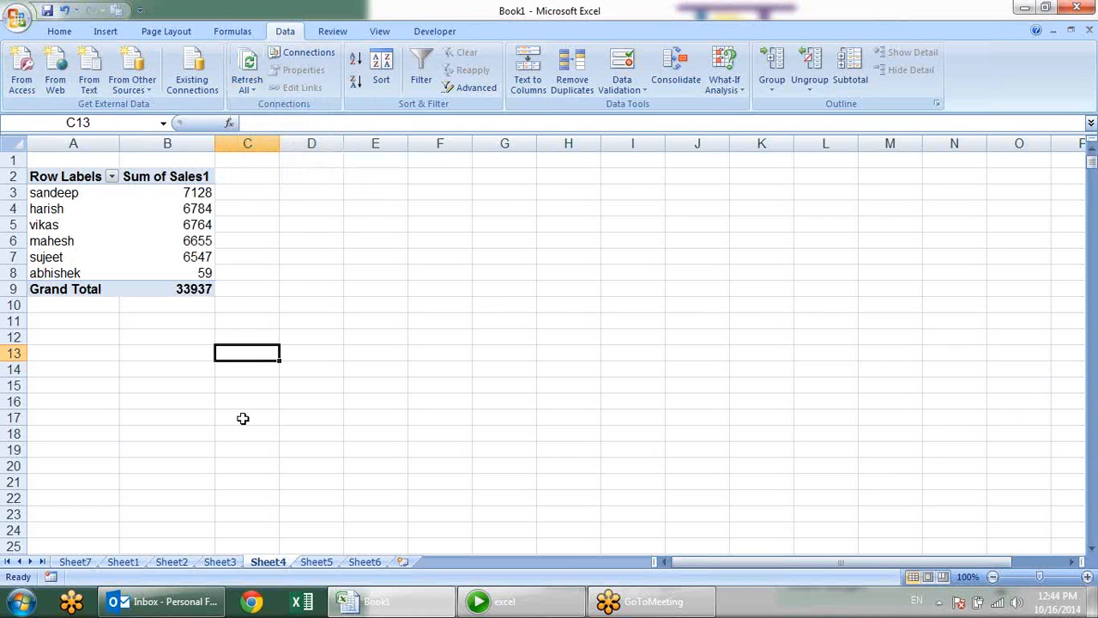
# Switch to Sheet5 and look through the list of existing connections without opening one
pyautogui.click(317, 562)
pyautogui.click(193, 82)
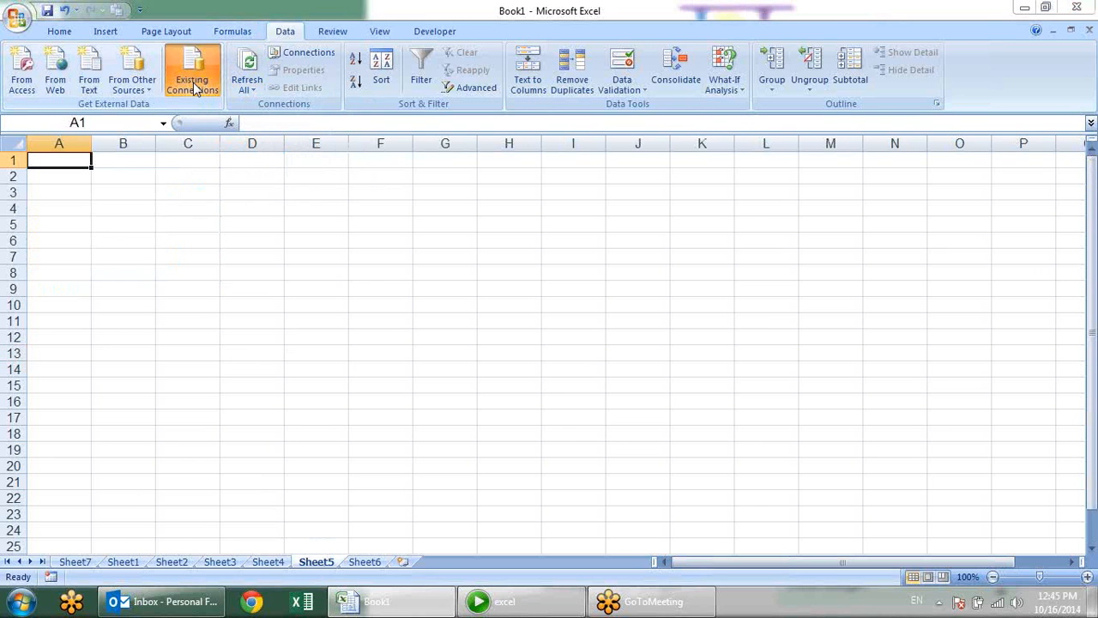
pyautogui.scroll(-5, 725, 221)
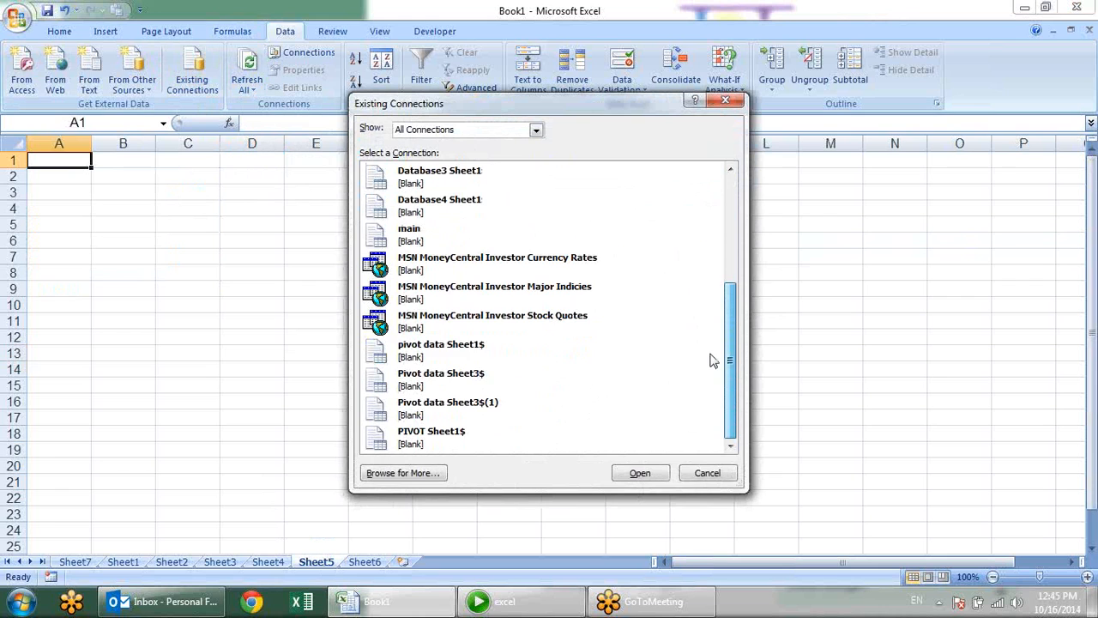
pyautogui.scroll(5, 710, 360)
pyautogui.click(726, 100)
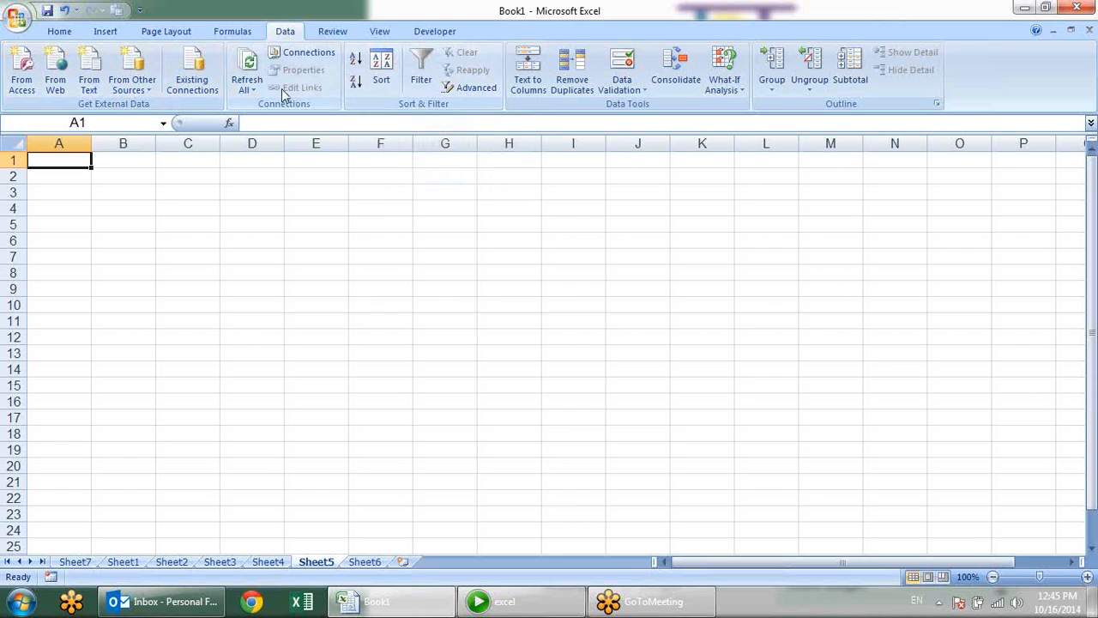
# Start a Microsoft Query import on Sheet5 with Excel Files as the data source
pyautogui.click(252, 89)
pyautogui.click(147, 91)
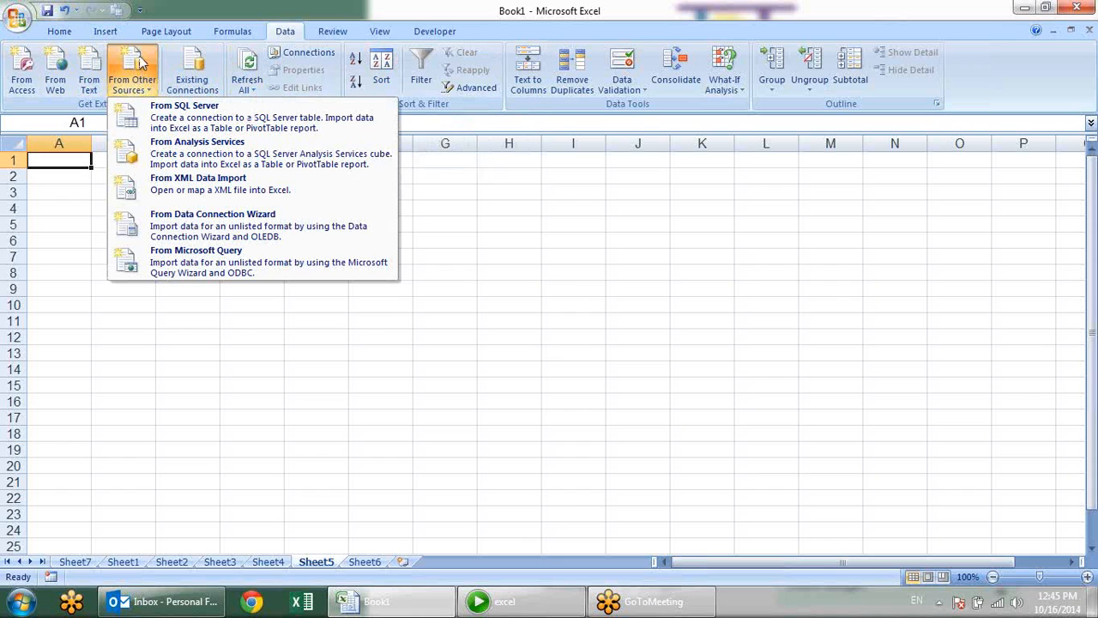
pyautogui.click(241, 268)
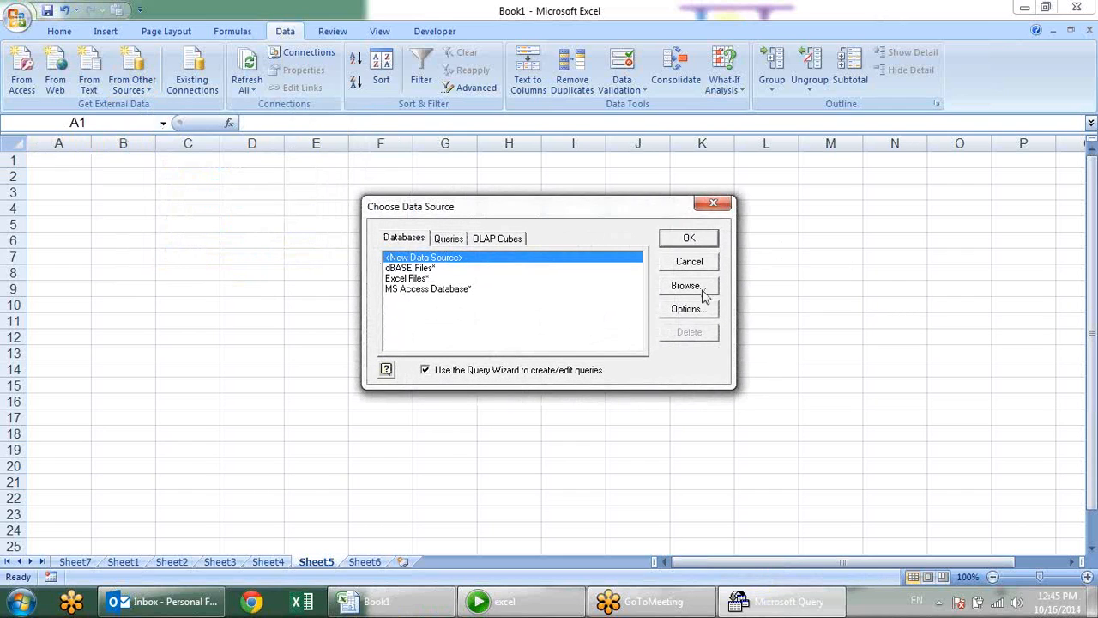
pyautogui.click(429, 279)
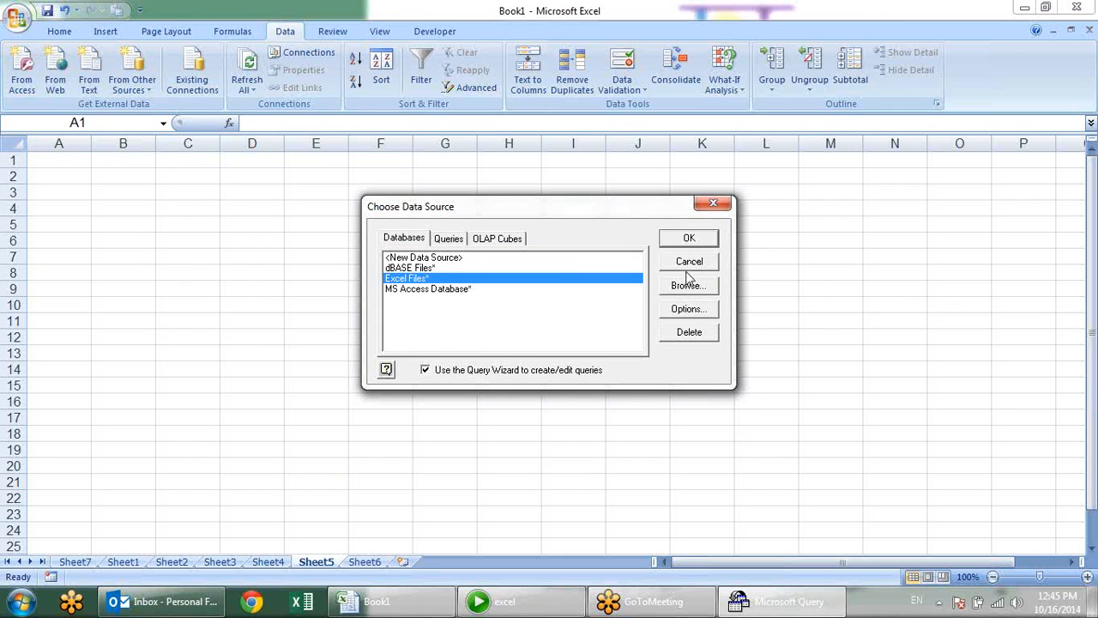
pyautogui.click(689, 240)
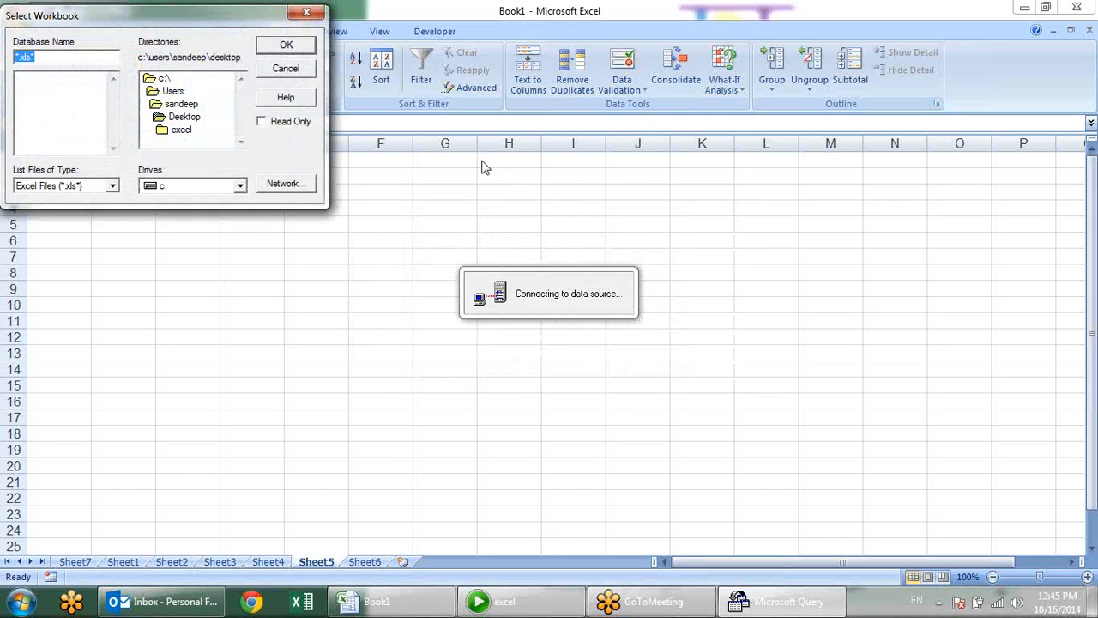
# Try to connect the query to Pivot data.xlsm in the Desktop's excel folder, and close Microsoft Query
pyautogui.click(183, 130)
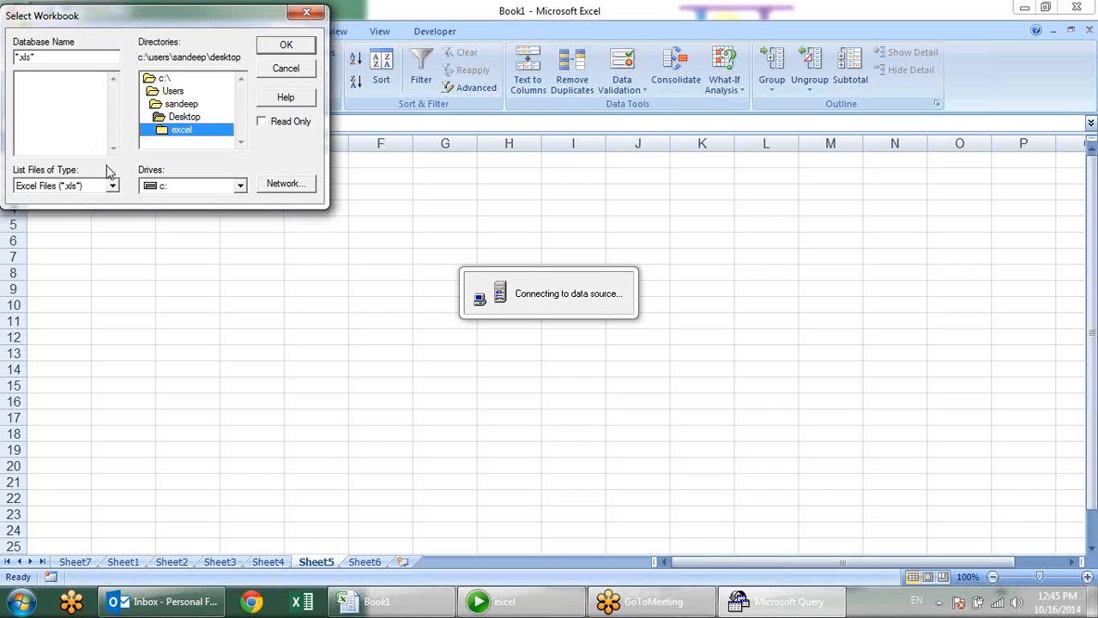
pyautogui.click(83, 101)
pyautogui.click(182, 131)
pyautogui.click(276, 51)
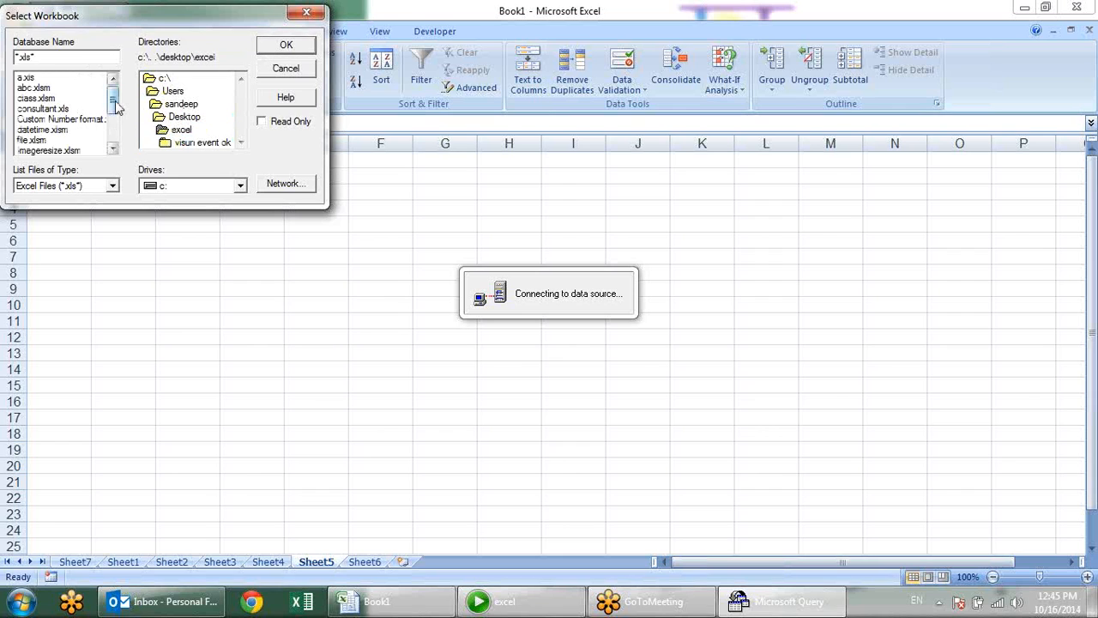
pyautogui.moveTo(117, 103); pyautogui.dragTo(105, 131)
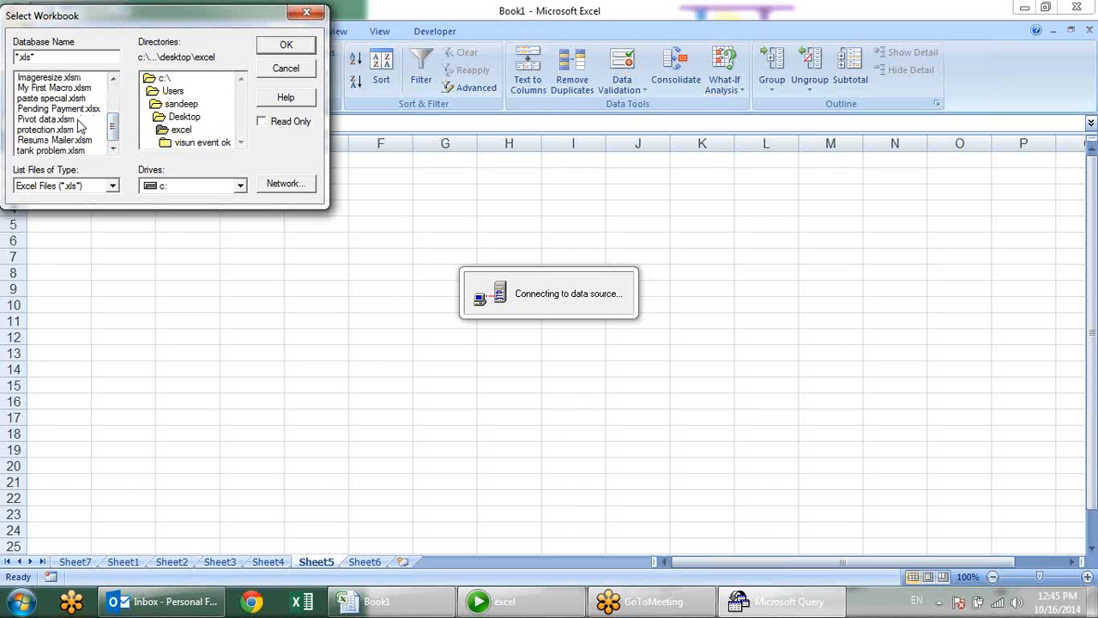
pyautogui.click(50, 120)
pyautogui.click(285, 45)
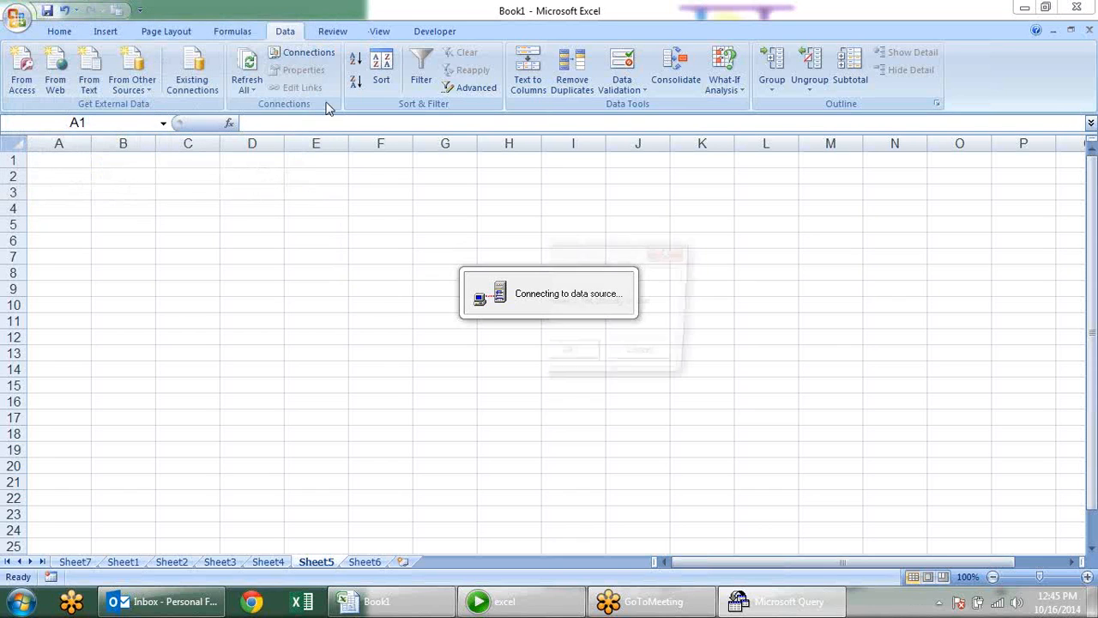
pyautogui.click(570, 357)
pyautogui.click(307, 68)
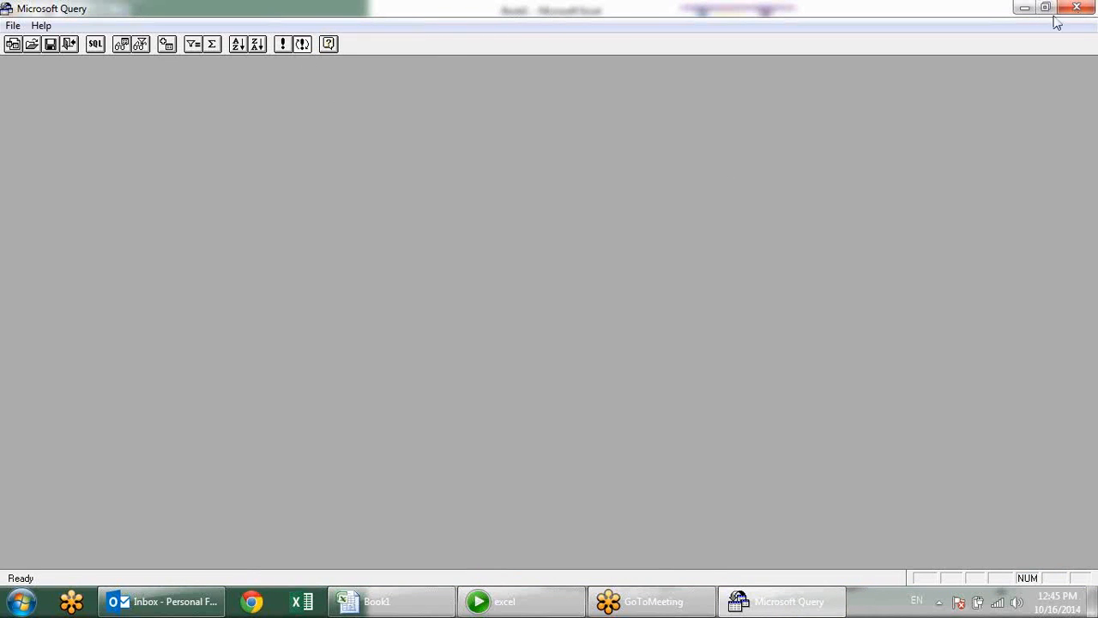
pyautogui.click(1076, 8)
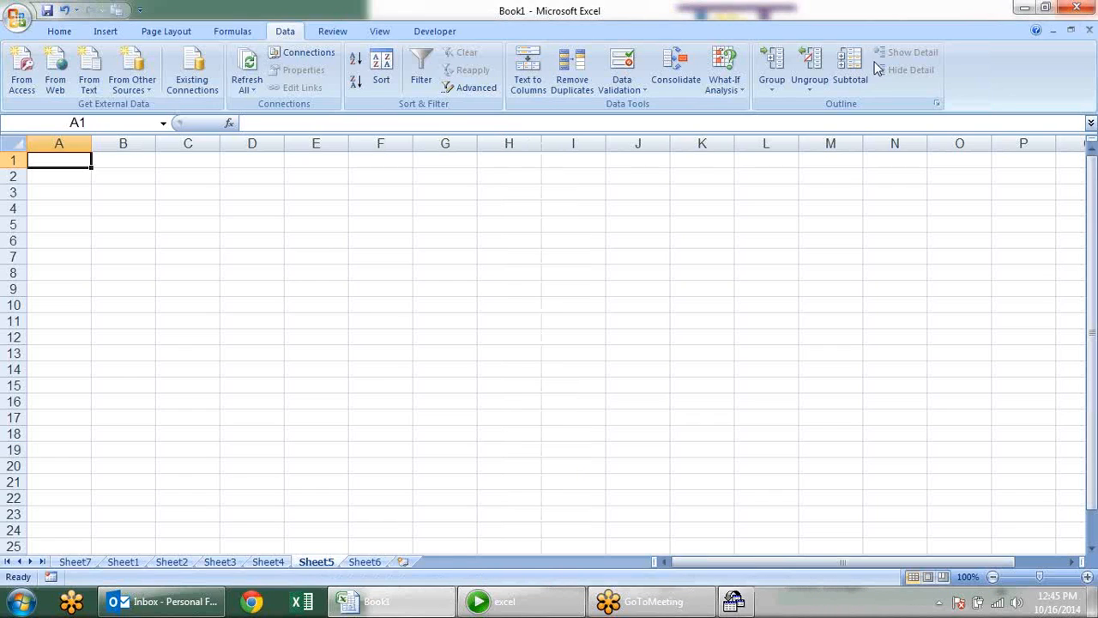
# Start a new Microsoft Query import and search the Desktop's excel folder for data sources, checking the available file types
pyautogui.click(136, 93)
pyautogui.click(225, 264)
pyautogui.click(711, 285)
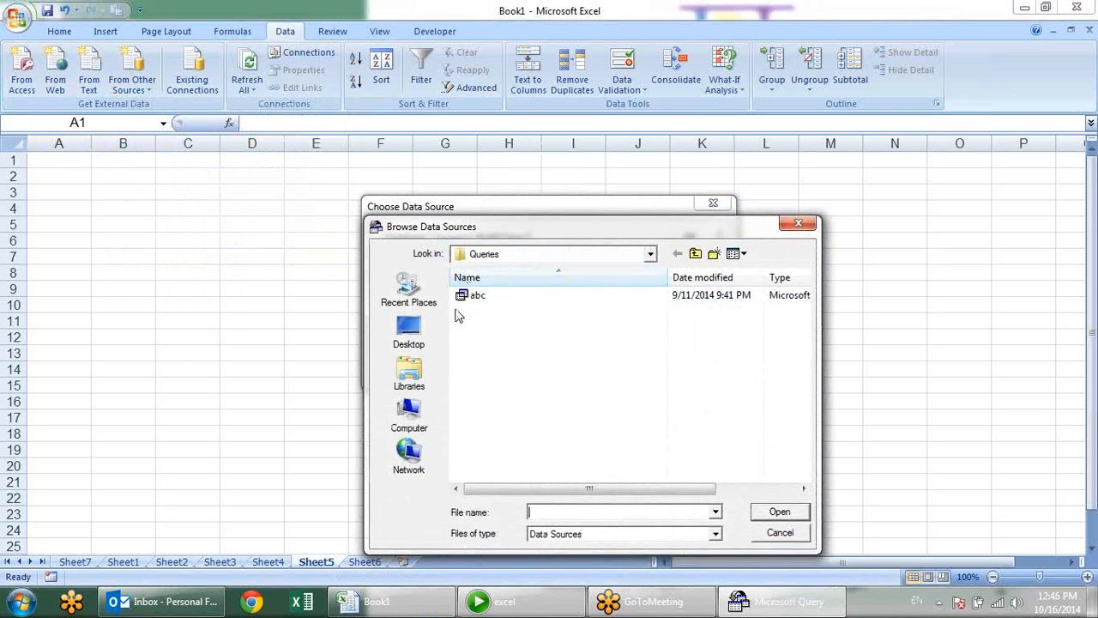
pyautogui.click(421, 331)
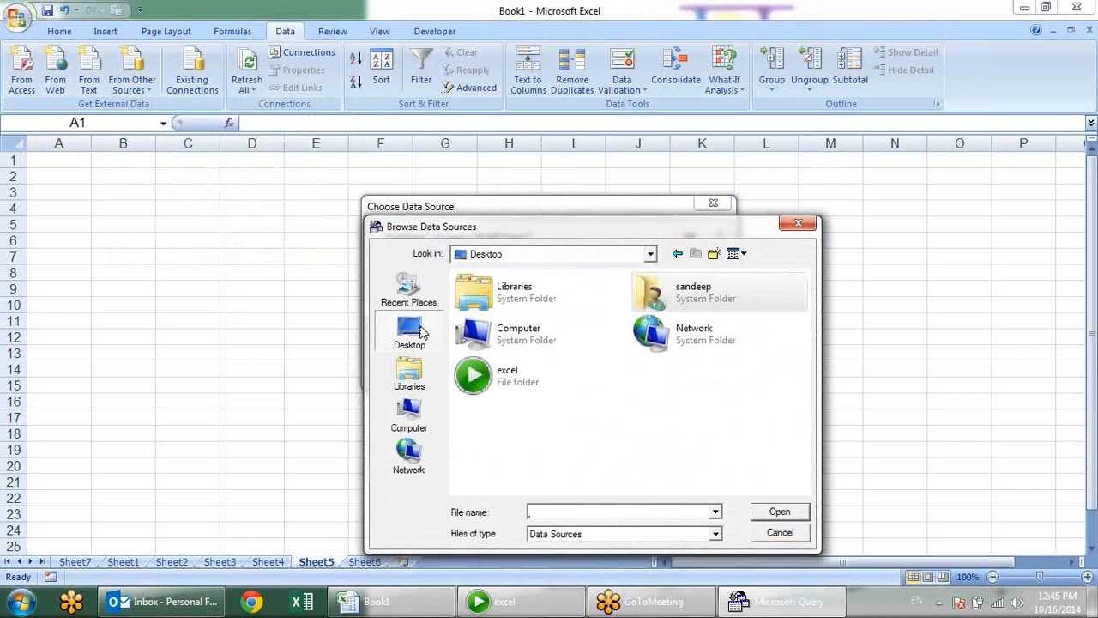
pyautogui.doubleClick(513, 388)
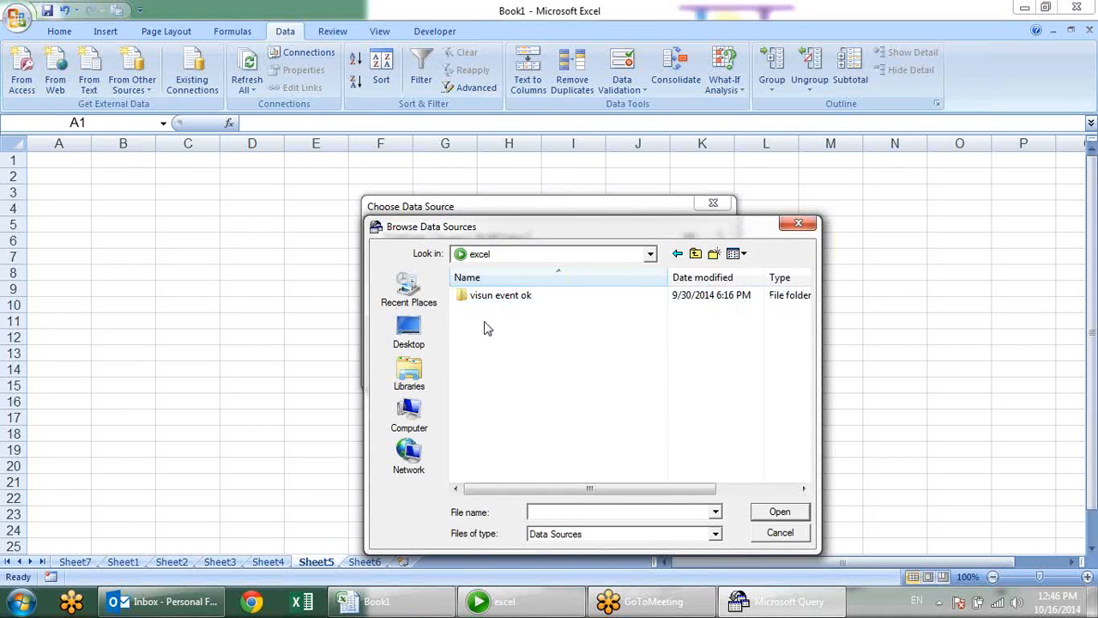
pyautogui.click(645, 534)
pyautogui.click(597, 397)
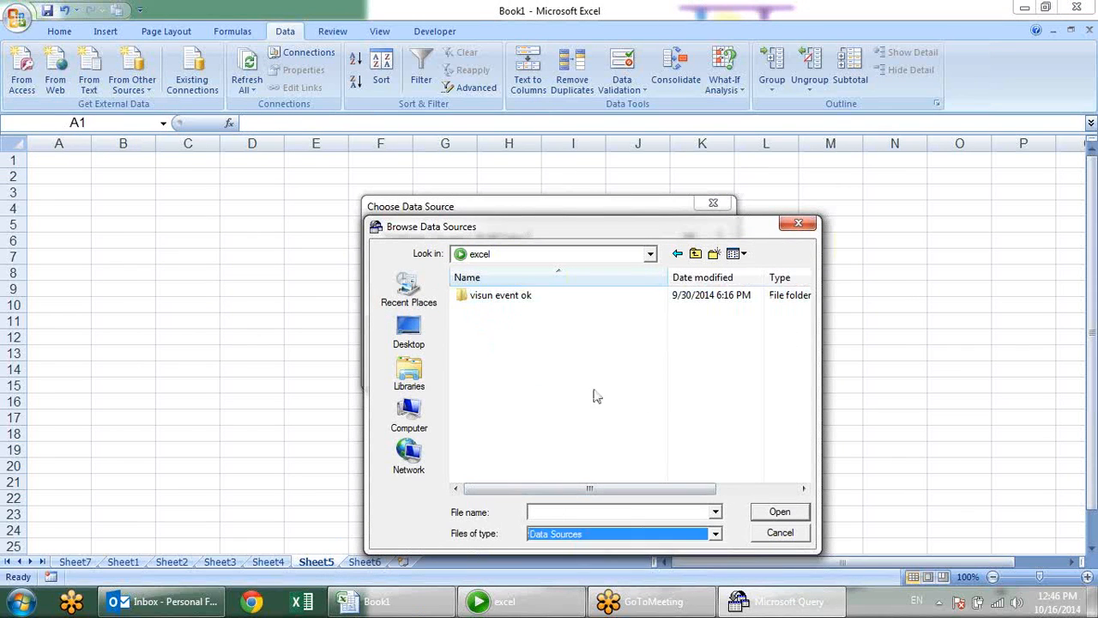
pyautogui.press('Escape')
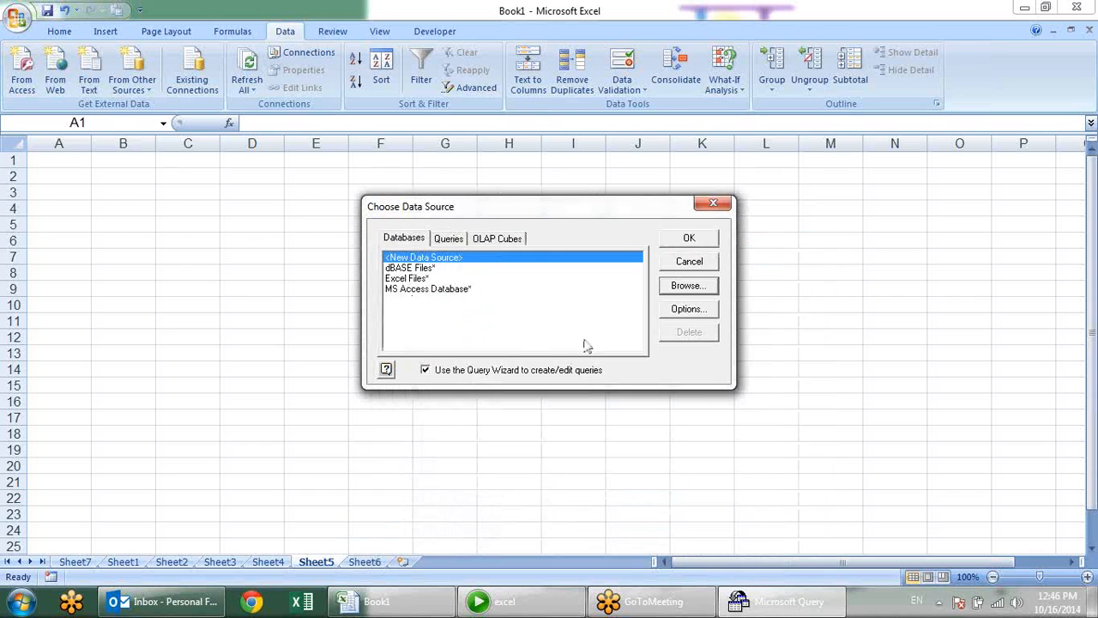
# Check the browsable queries and the data source search folders for Excel Files, and cancel the import
pyautogui.click(487, 278)
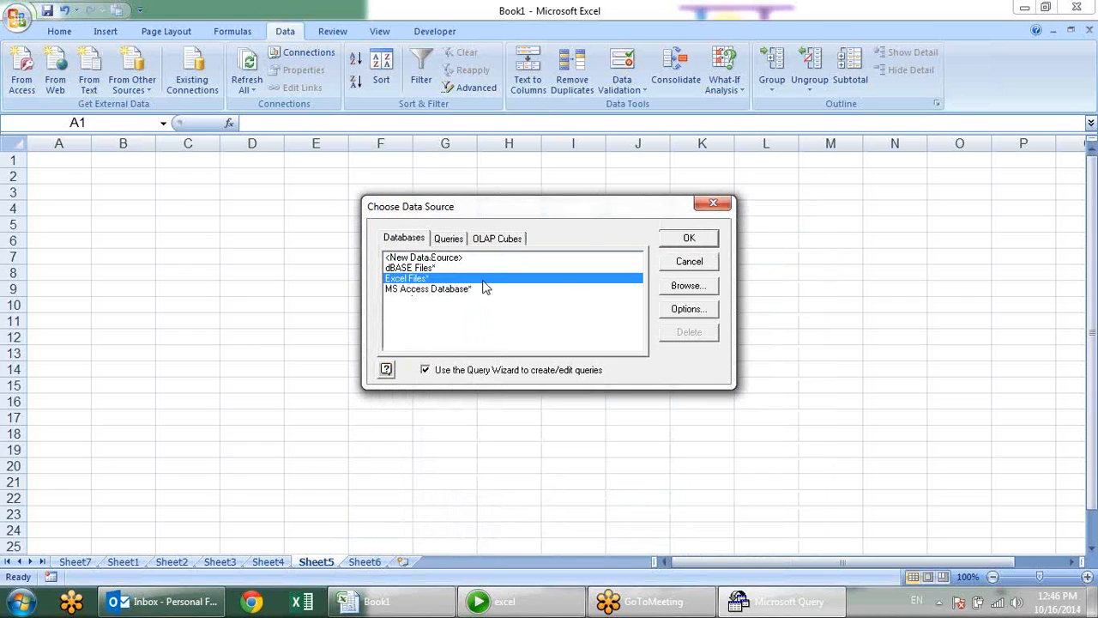
pyautogui.click(688, 291)
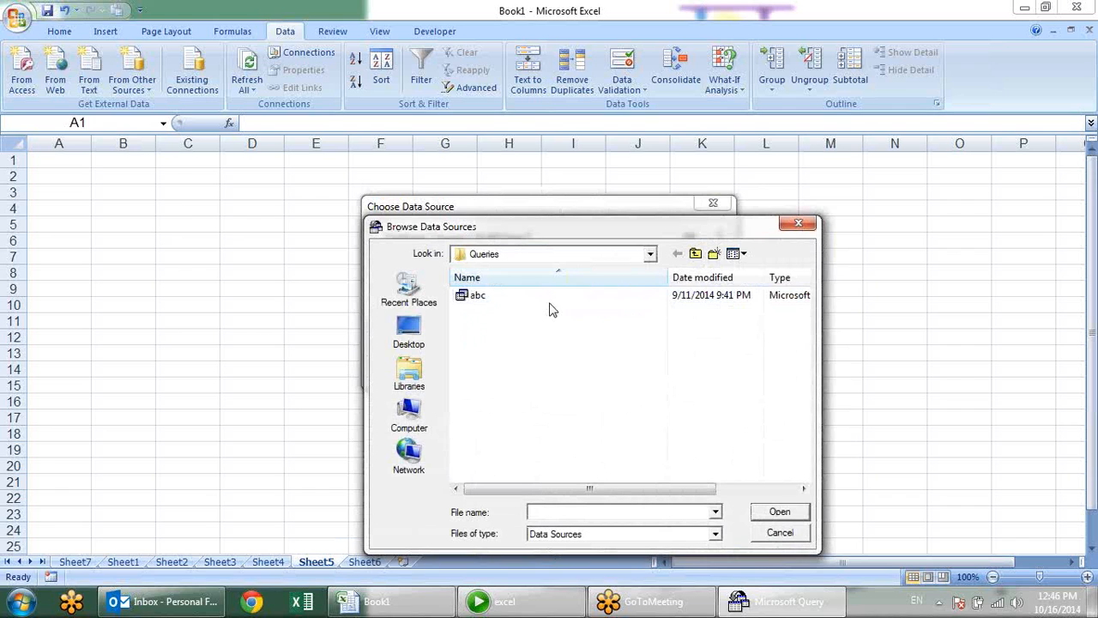
pyautogui.press('Escape')
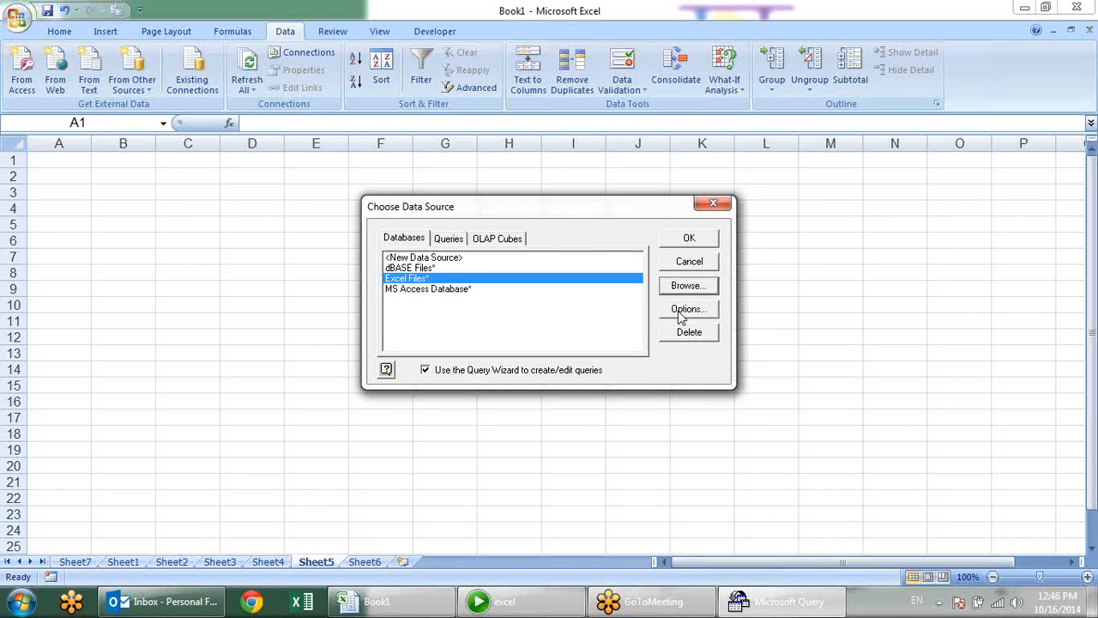
pyautogui.click(678, 312)
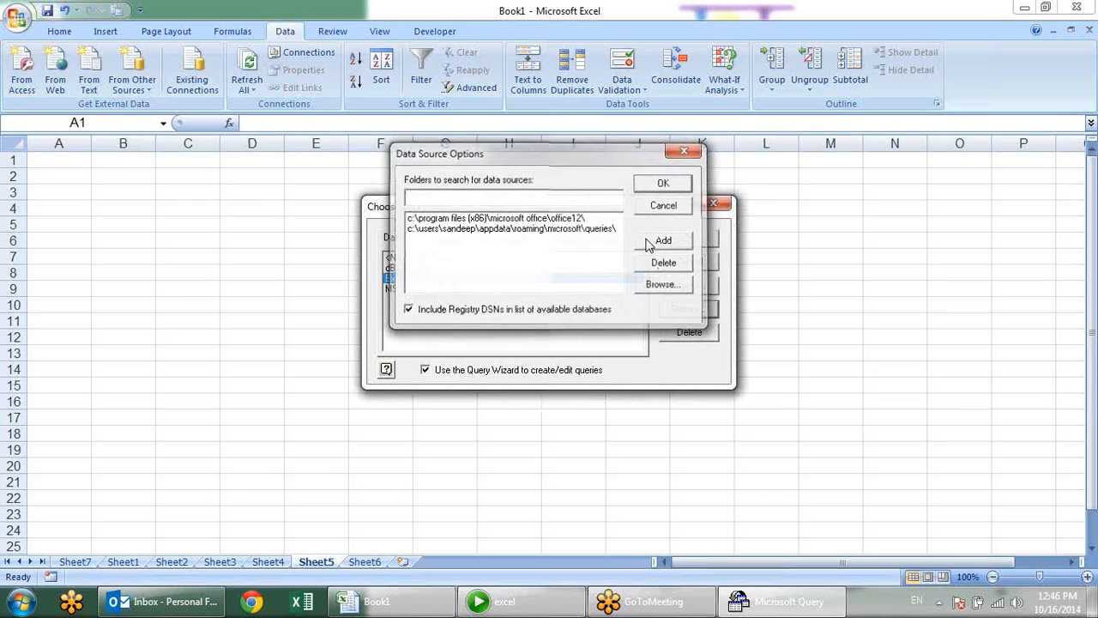
pyautogui.press('Escape')
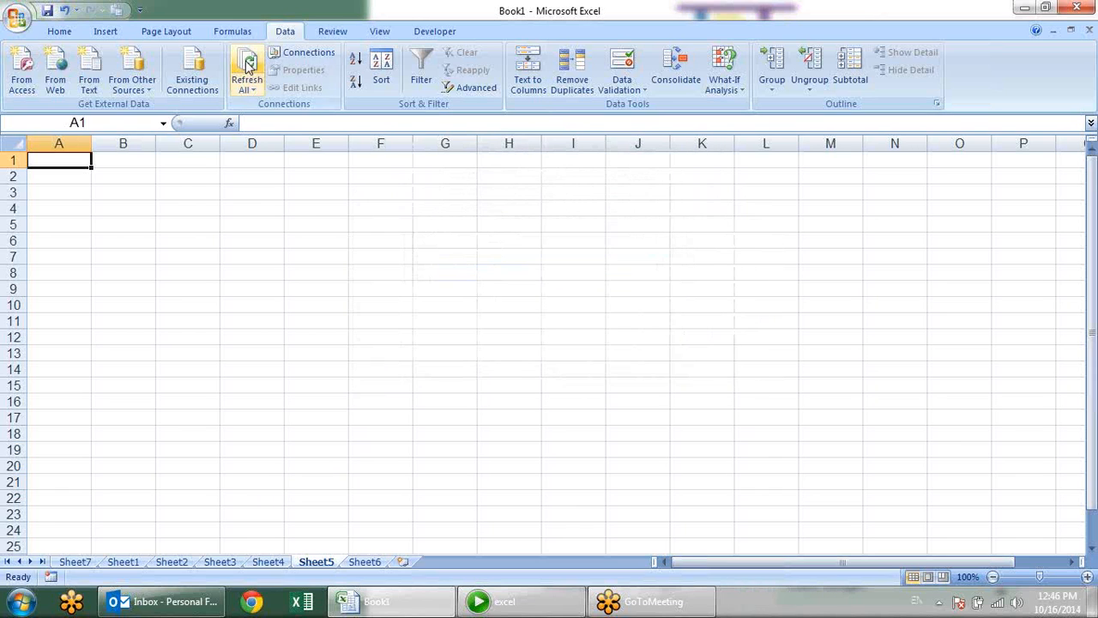
# Restart the Microsoft Query import on Sheet5 with Excel Files selected, and look through the saved queries without opening one
pyautogui.click(145, 91)
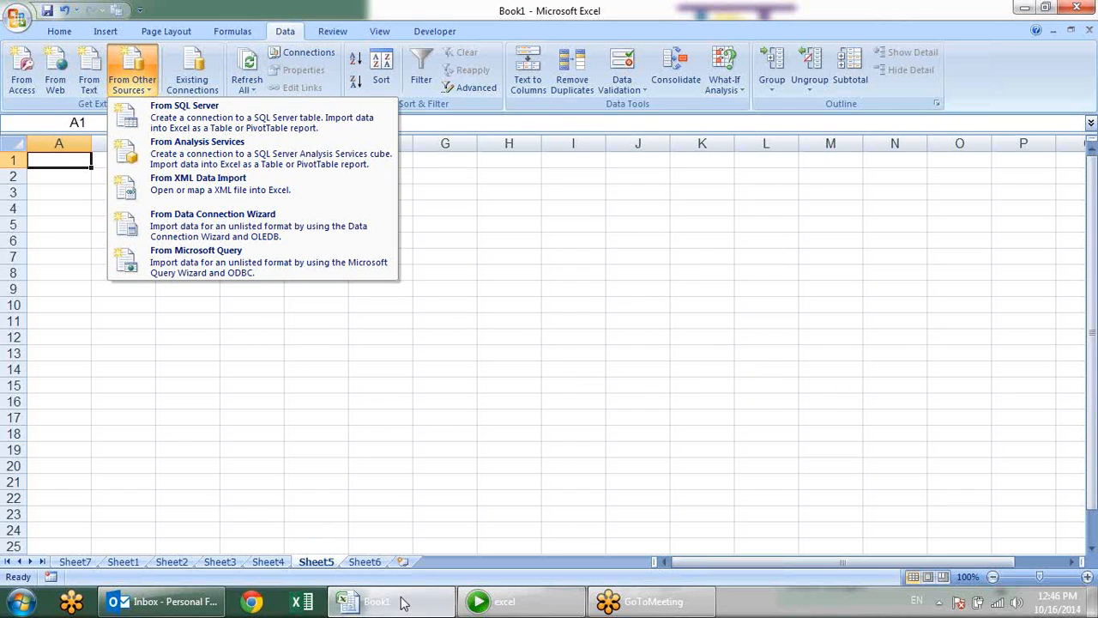
pyautogui.click(287, 258)
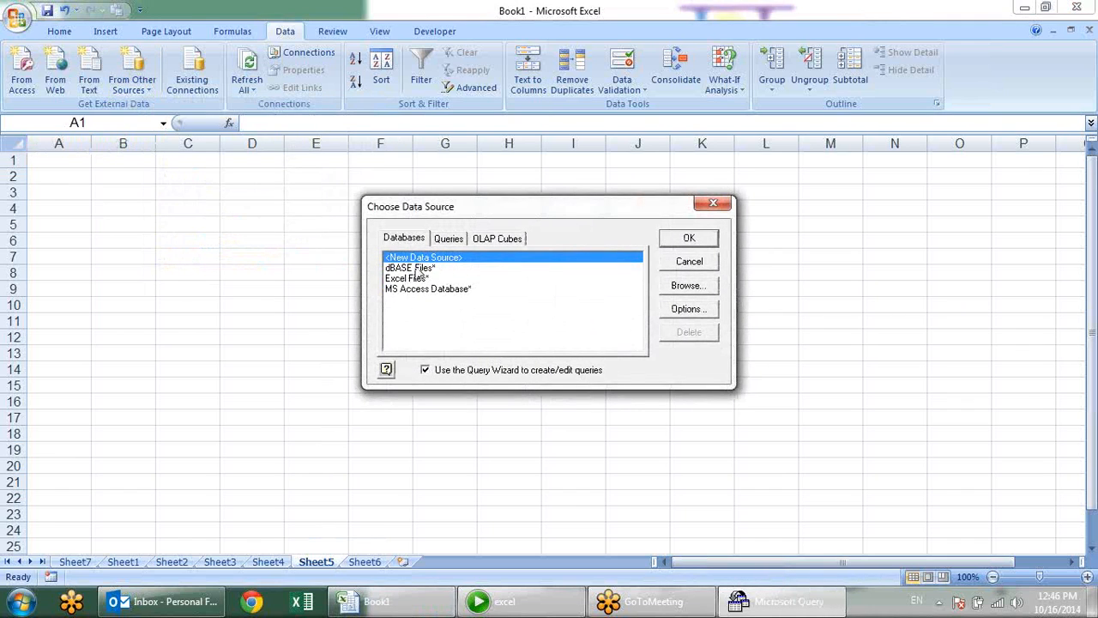
pyautogui.click(427, 279)
pyautogui.click(687, 286)
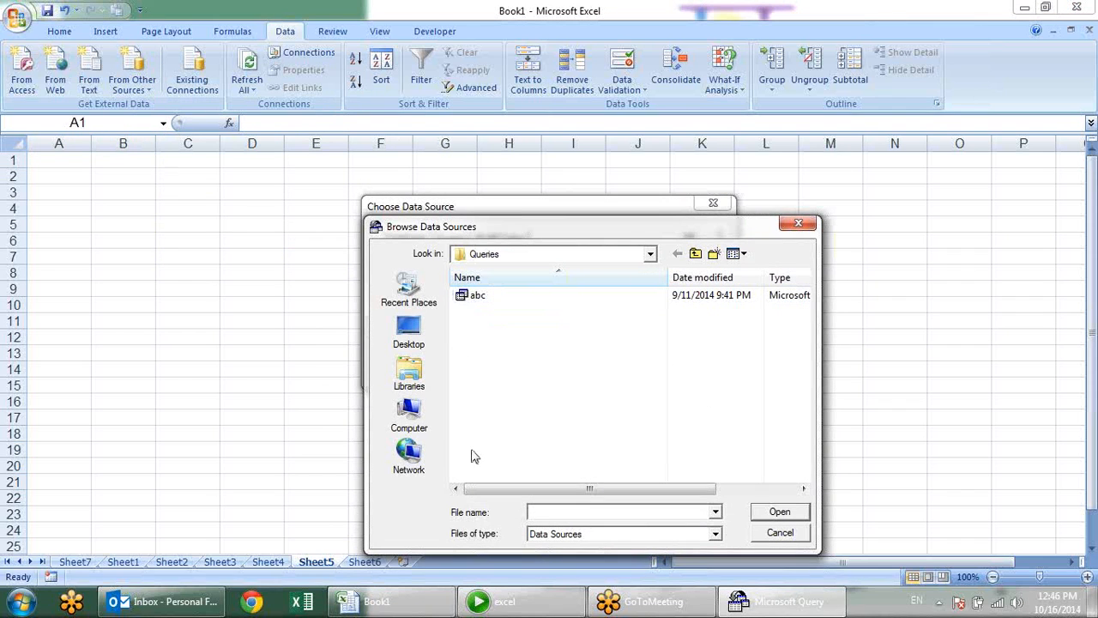
pyautogui.click(780, 533)
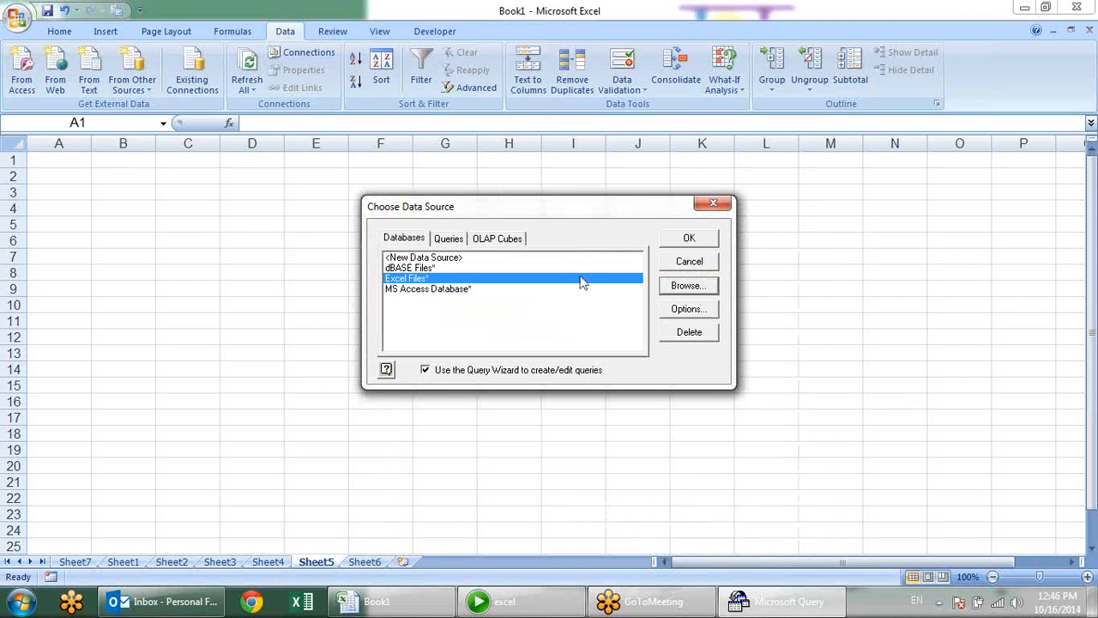
# Try dBASE Files as the data source and continue the query in Microsoft Query without adding tables
pyautogui.doubleClick(445, 266)
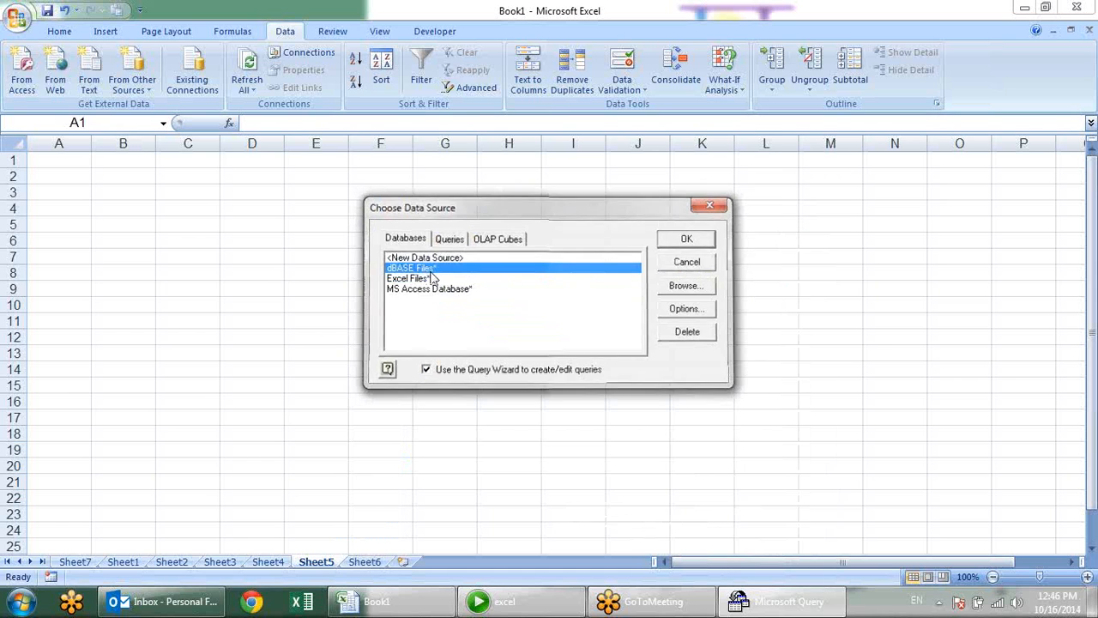
pyautogui.press('Return')
pyautogui.click(691, 348)
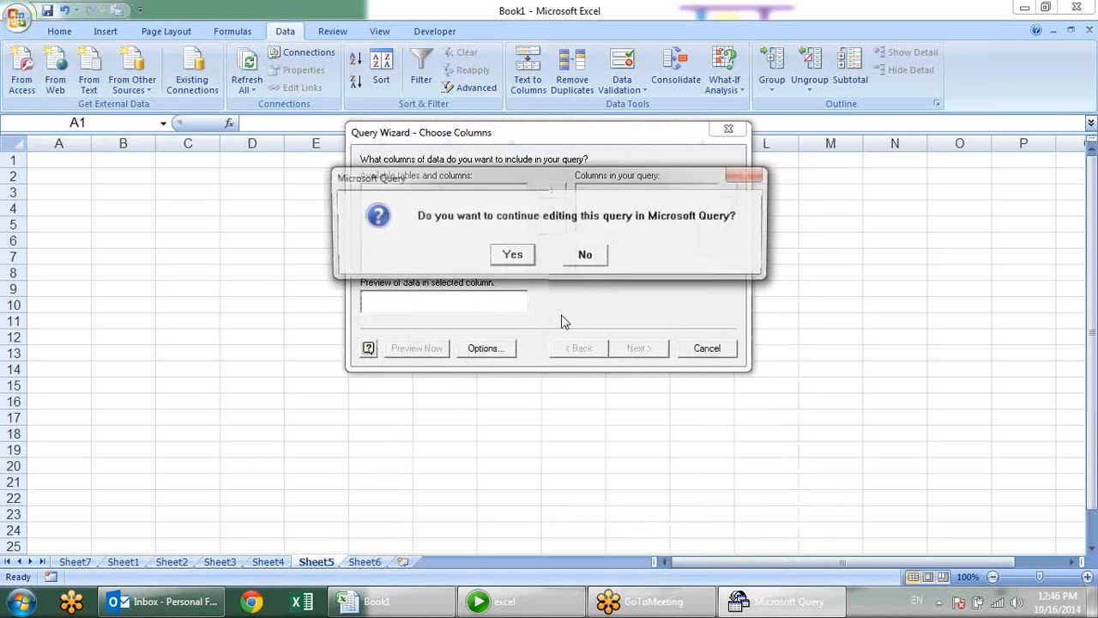
pyautogui.click(506, 254)
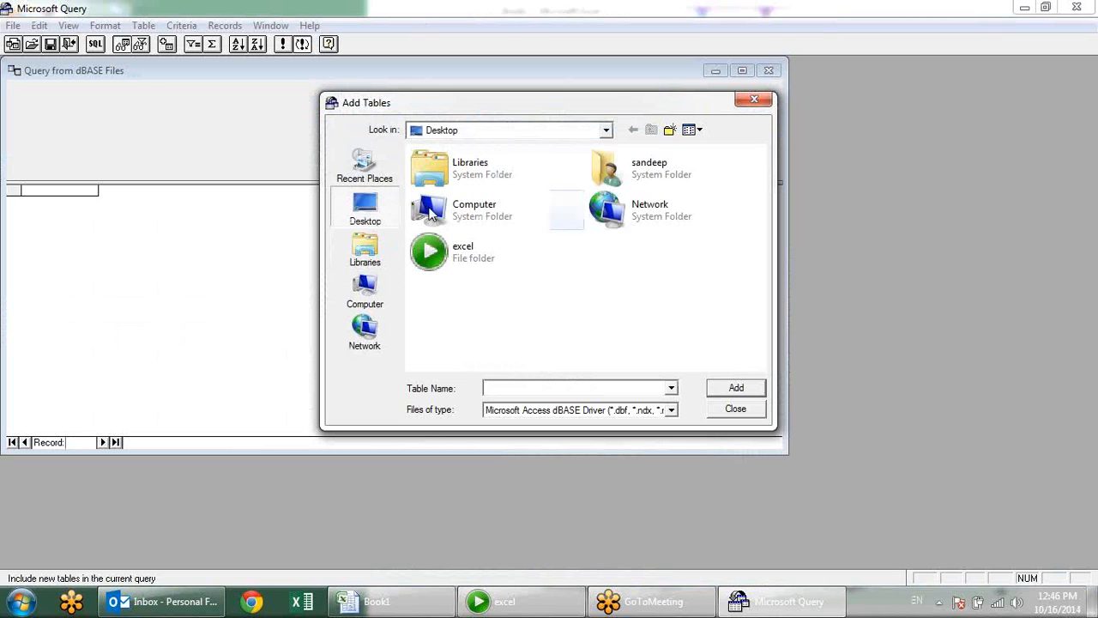
pyautogui.click(754, 102)
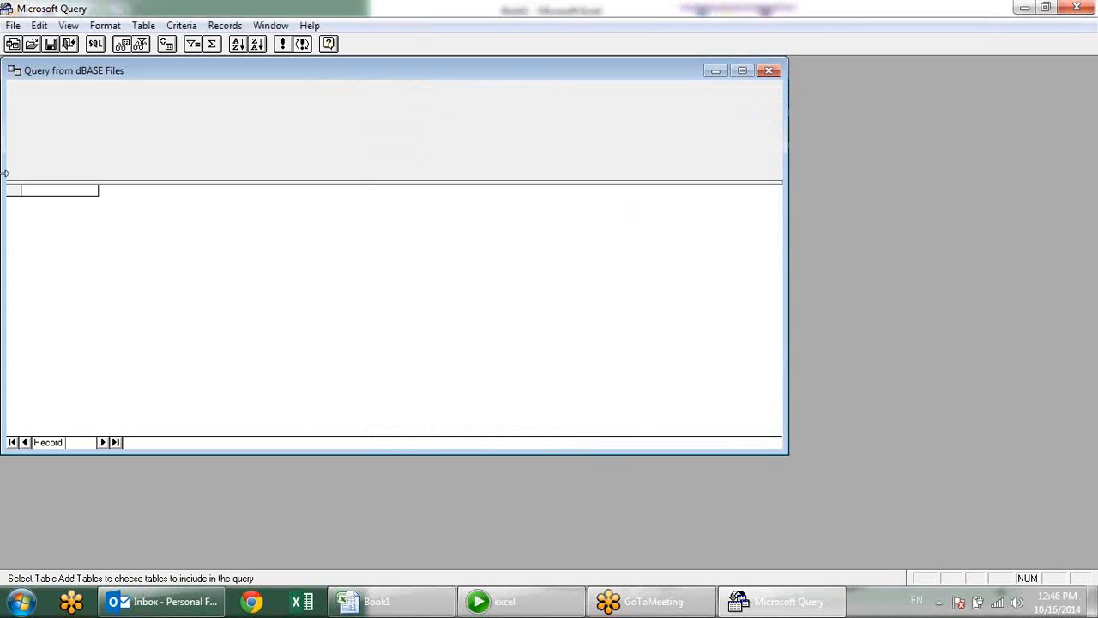
# Try to add a table from the Desktop's excel folder to the dBASE query, and close Microsoft Query
pyautogui.click(13, 26)
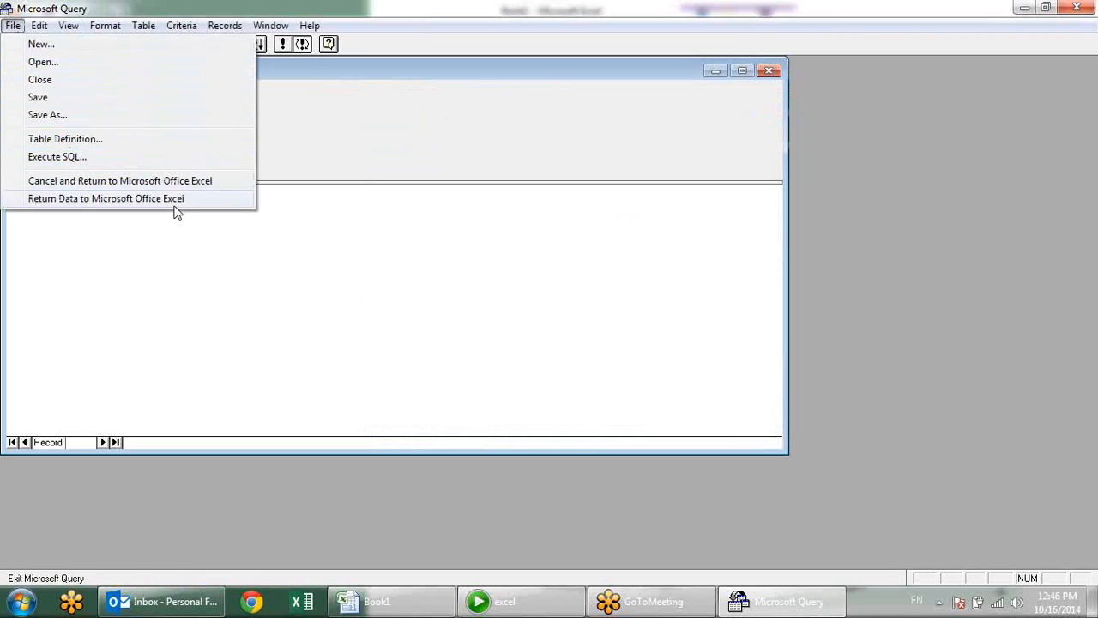
pyautogui.click(213, 258)
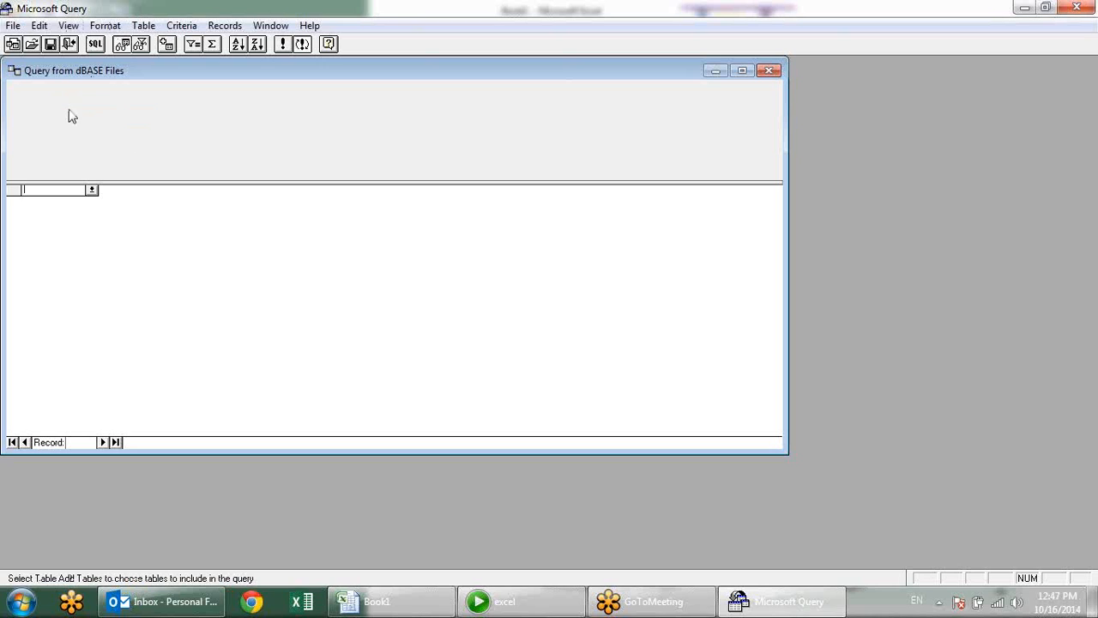
pyautogui.click(12, 25)
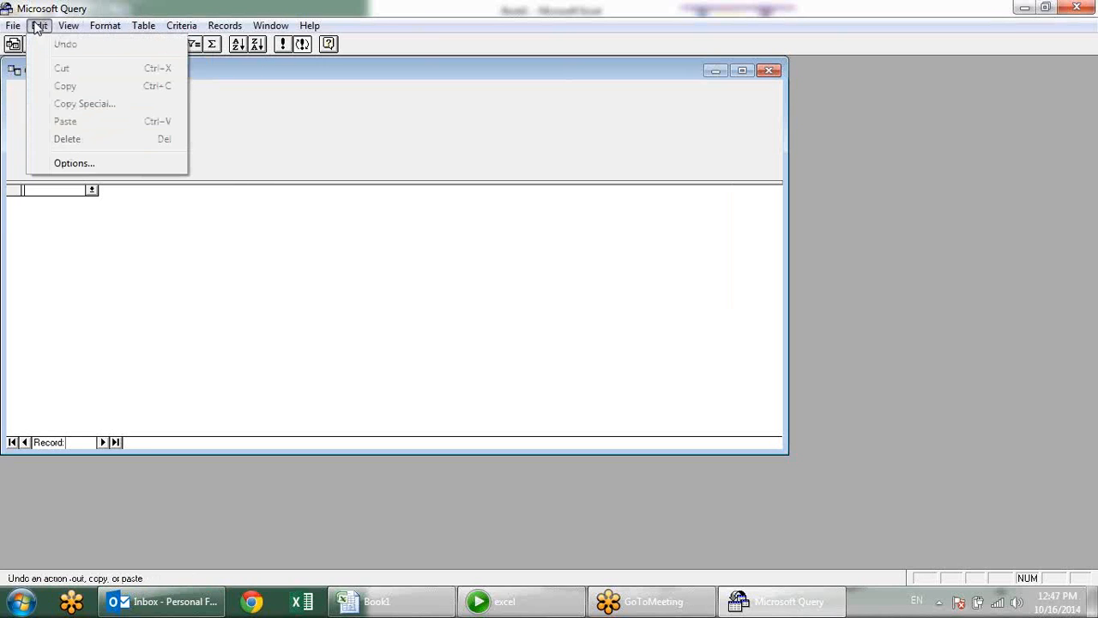
pyautogui.moveTo(67, 25)
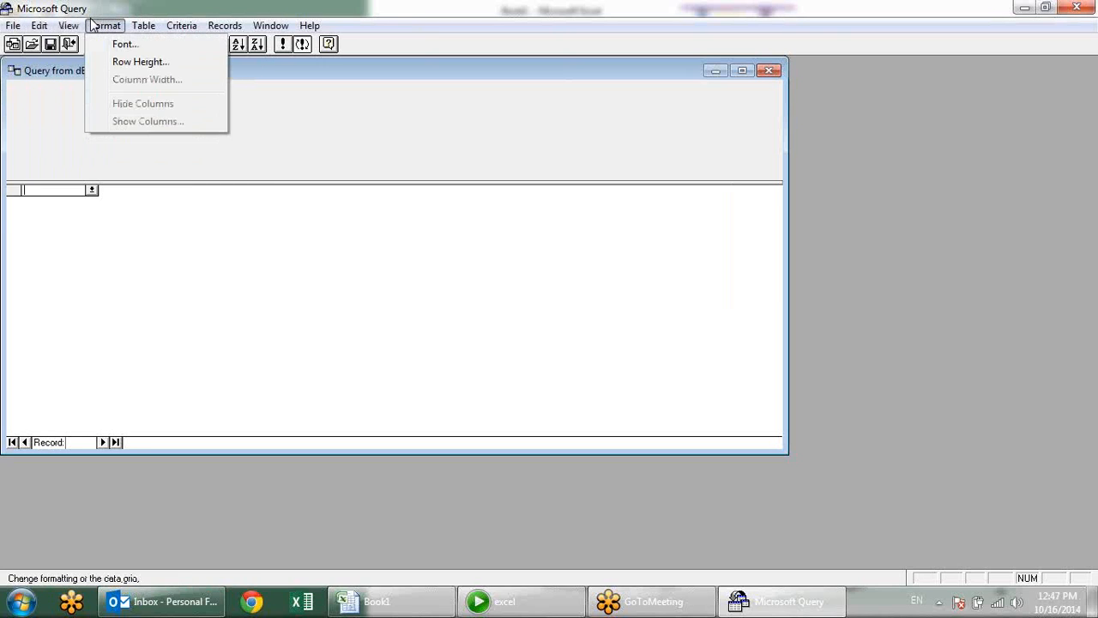
pyautogui.moveTo(143, 25)
pyautogui.click(171, 51)
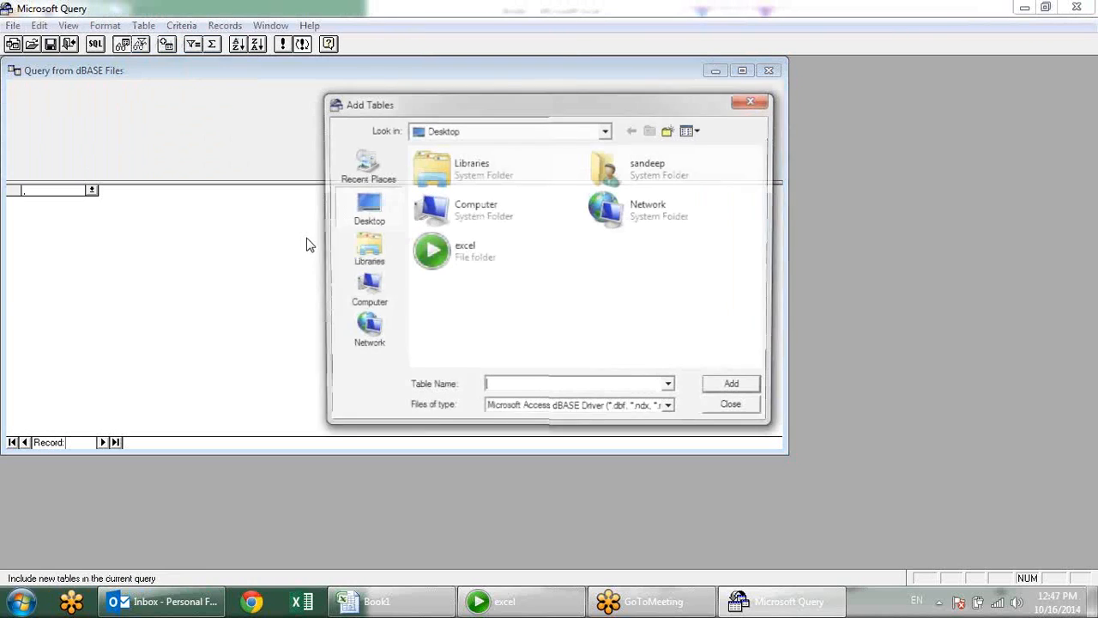
pyautogui.doubleClick(432, 250)
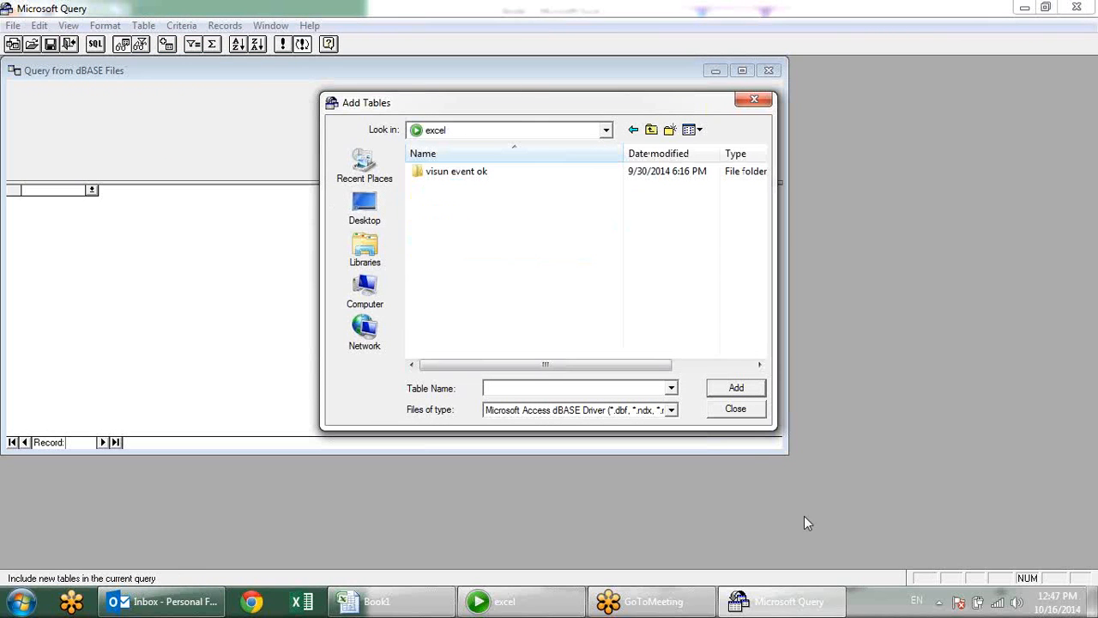
pyautogui.click(667, 412)
pyautogui.click(668, 413)
pyautogui.click(753, 101)
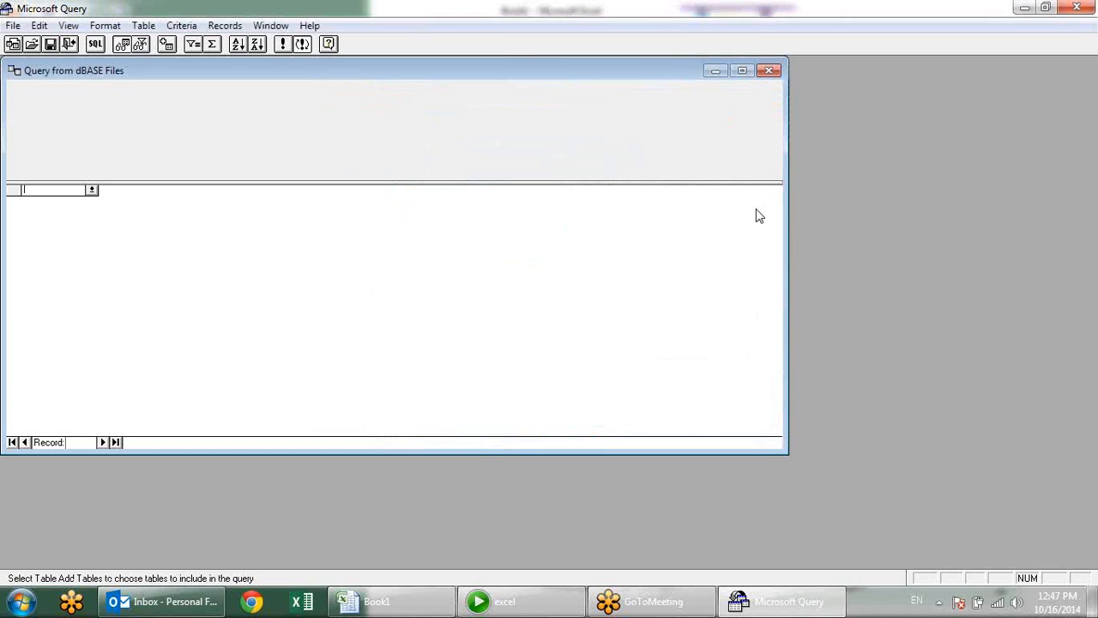
pyautogui.click(769, 71)
pyautogui.click(1092, 6)
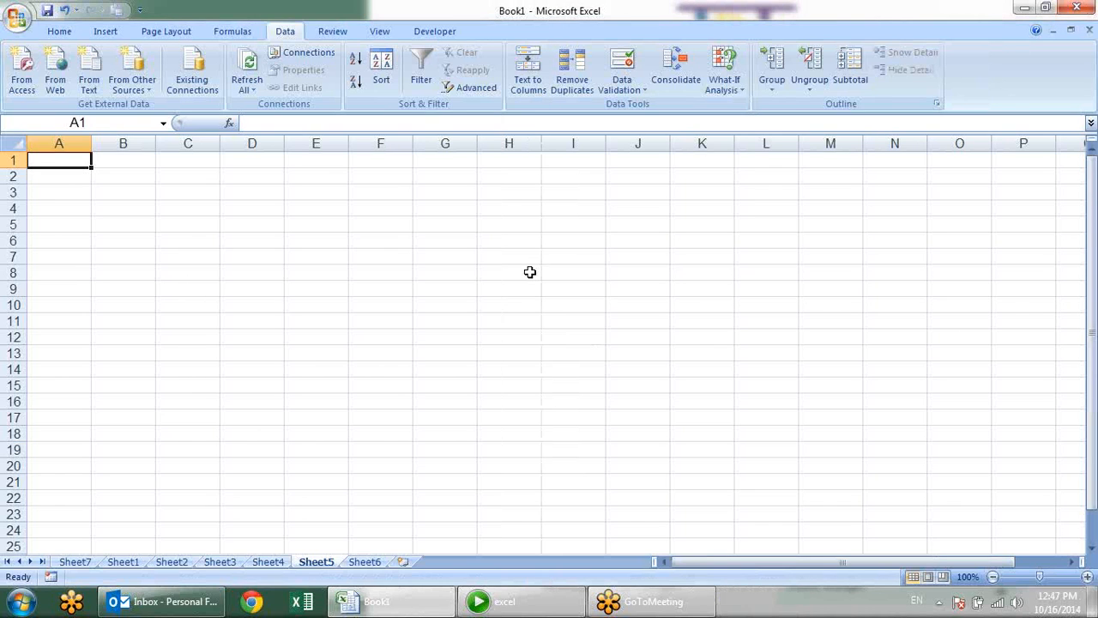
# Create a new blank workbook and close Book1 without saving its changes
pyautogui.hotkey('ctrl', 'n')
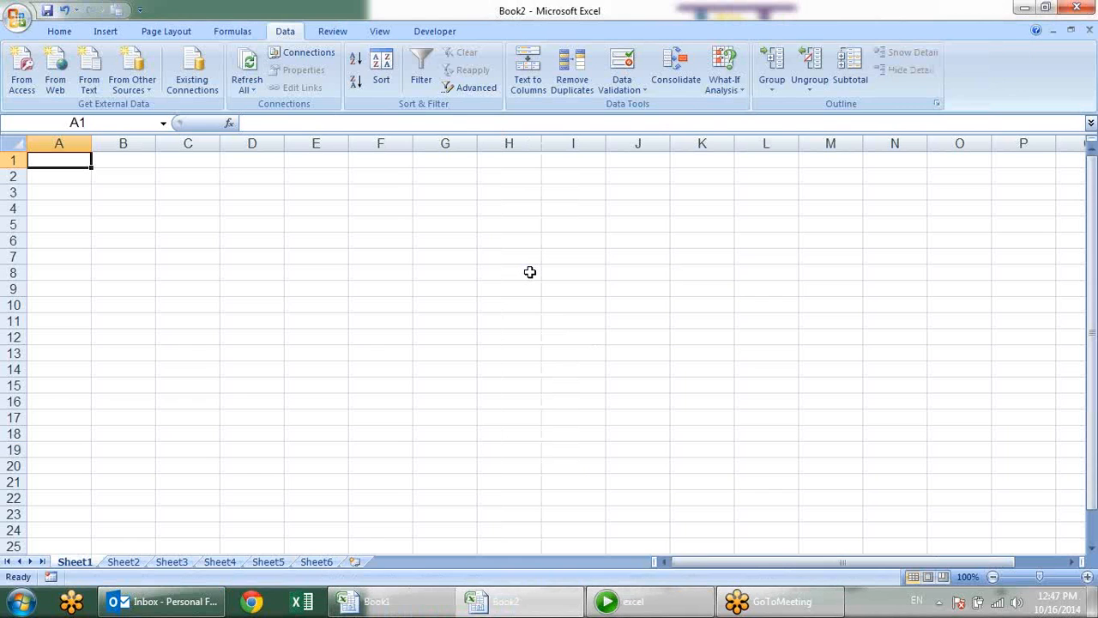
pyautogui.hotkey('ctrl', 'Tab')
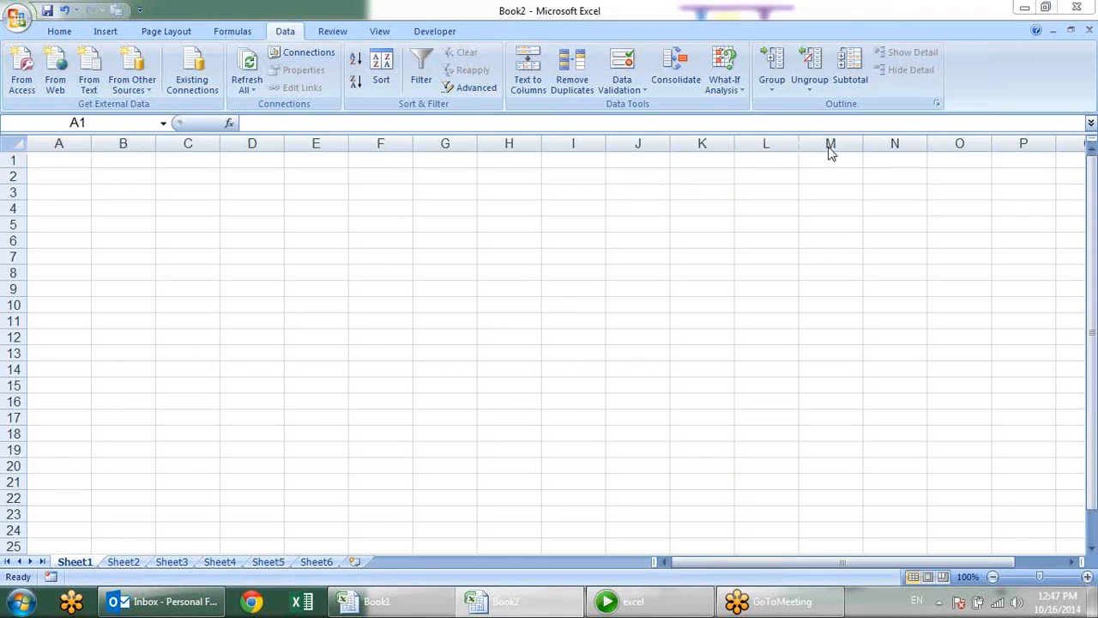
pyautogui.click(1078, 8)
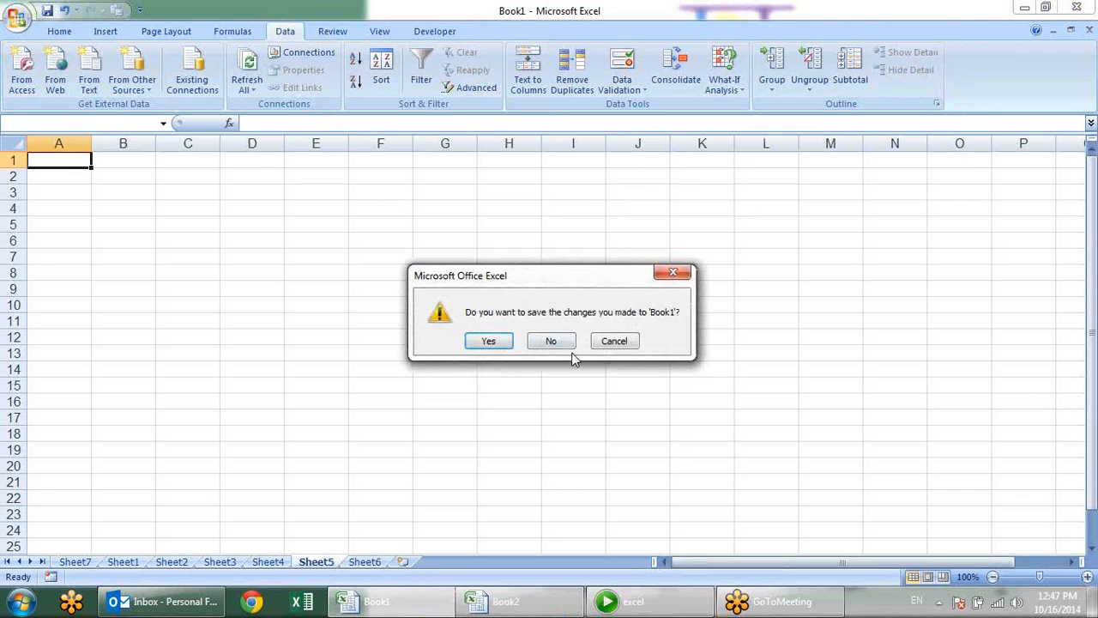
pyautogui.click(565, 343)
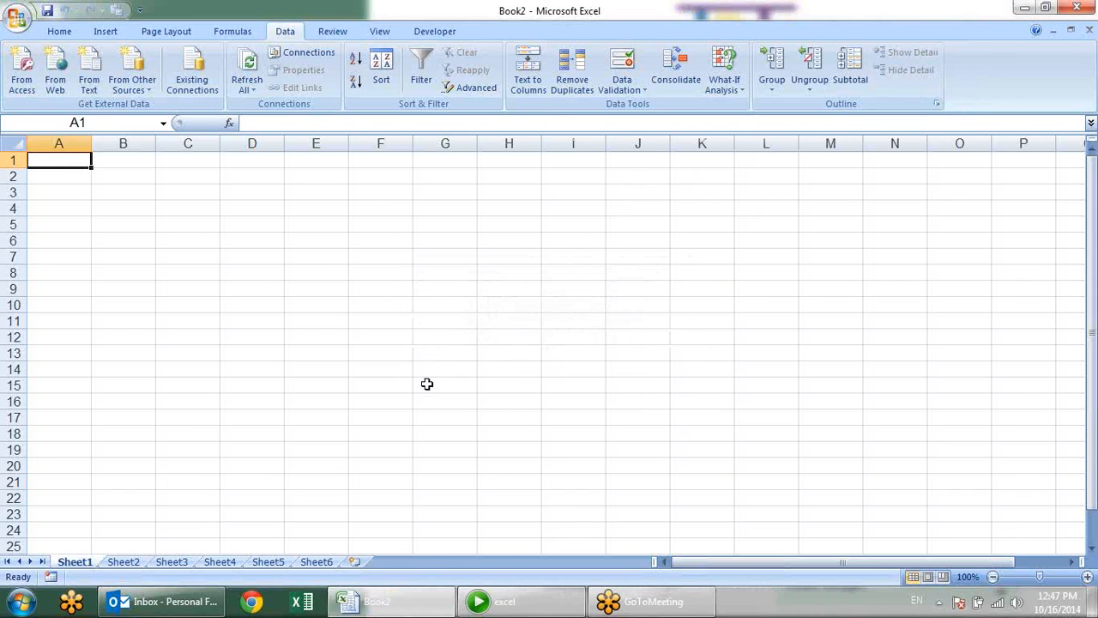
# Start a Microsoft Query import on Sheet1 of Book2 with Excel Files as the data source
pyautogui.click(144, 90)
pyautogui.click(188, 260)
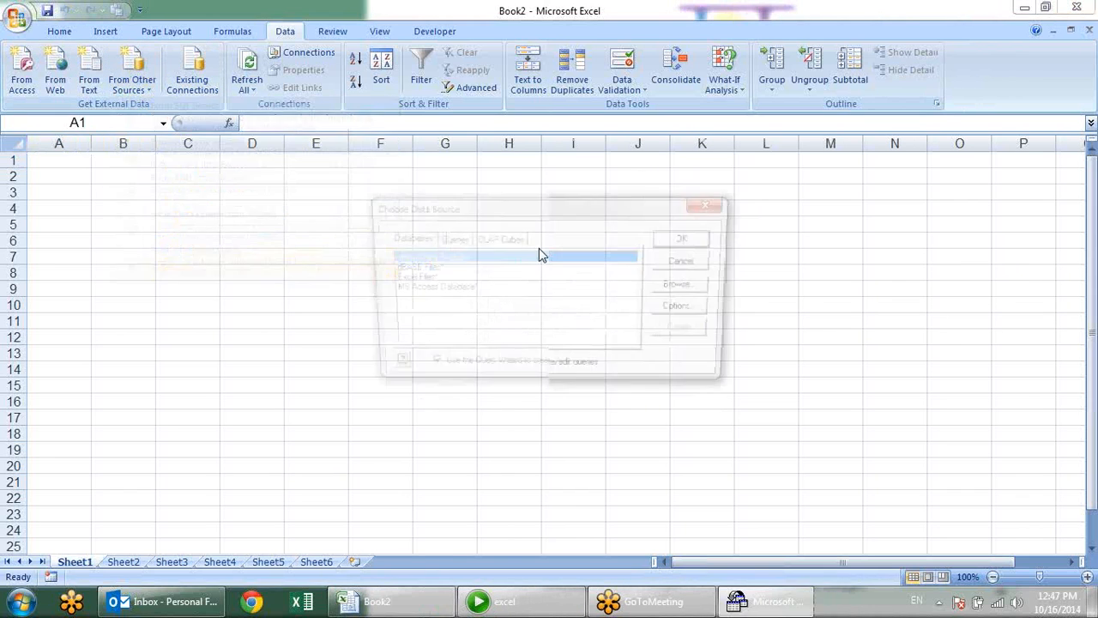
pyautogui.click(440, 279)
pyautogui.click(686, 285)
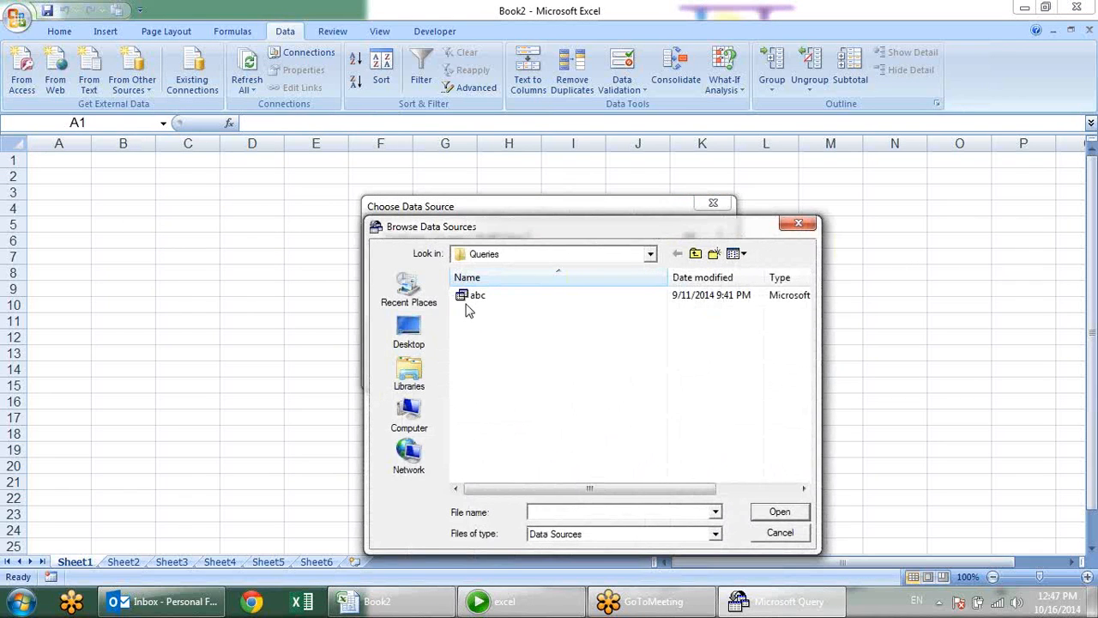
pyautogui.press('Escape')
pyautogui.doubleClick(489, 276)
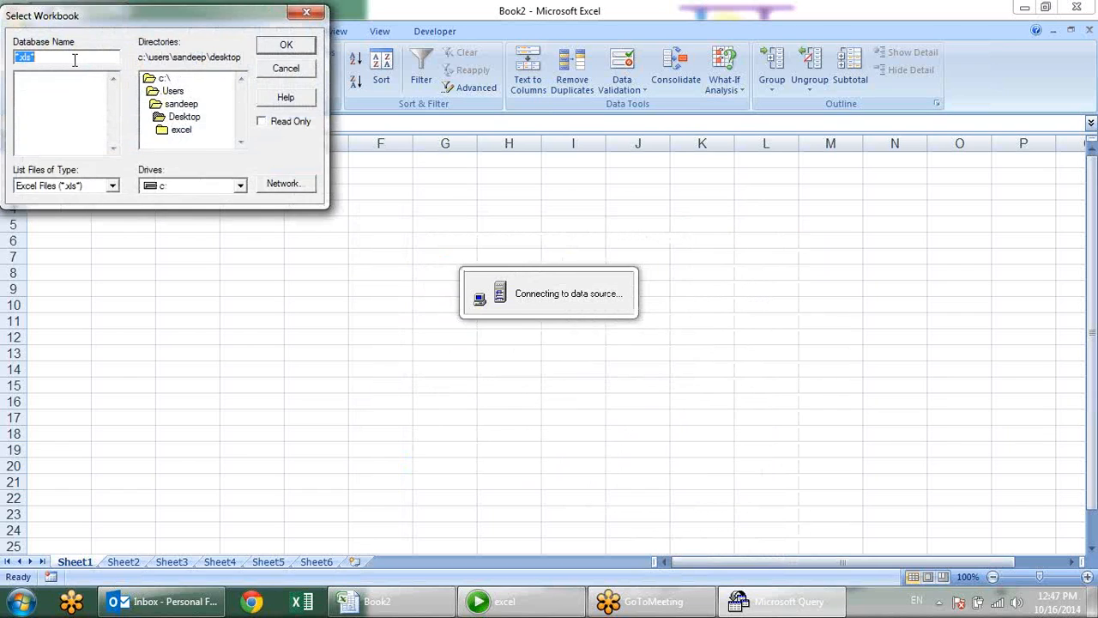
# Connect the query to Pivot data.xlsm in the Desktop's excel folder
pyautogui.click(173, 131)
pyautogui.click(285, 44)
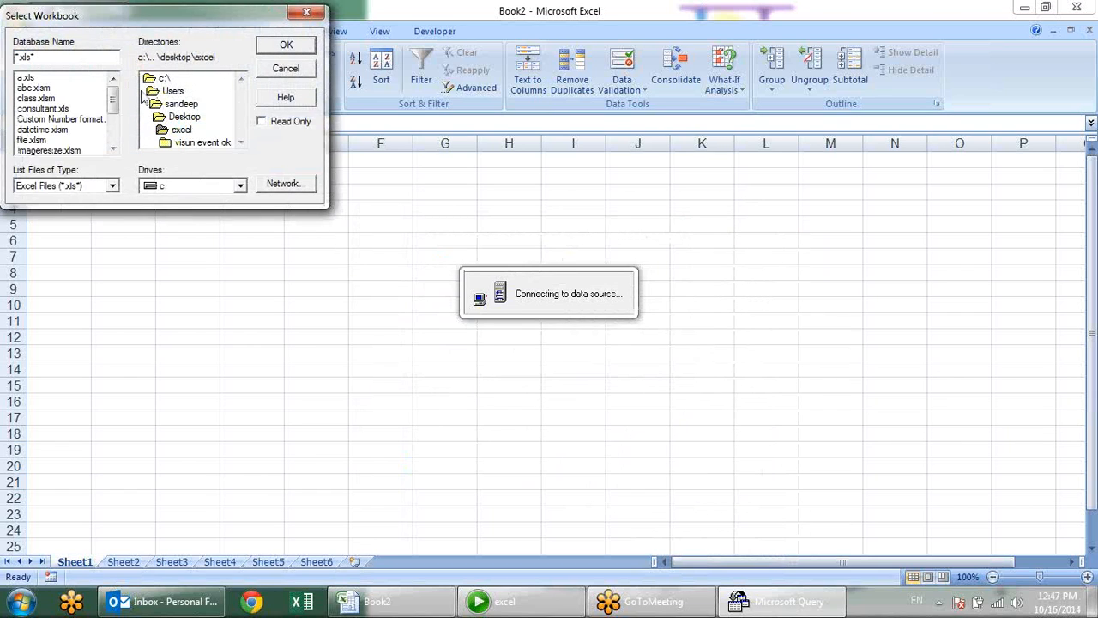
pyautogui.click(82, 109)
pyautogui.press('Down')
pyautogui.press('Down')
pyautogui.press('Down')
pyautogui.press('Down')
pyautogui.press('Down')
pyautogui.press('Down')
pyautogui.press('Down')
pyautogui.press('Down')
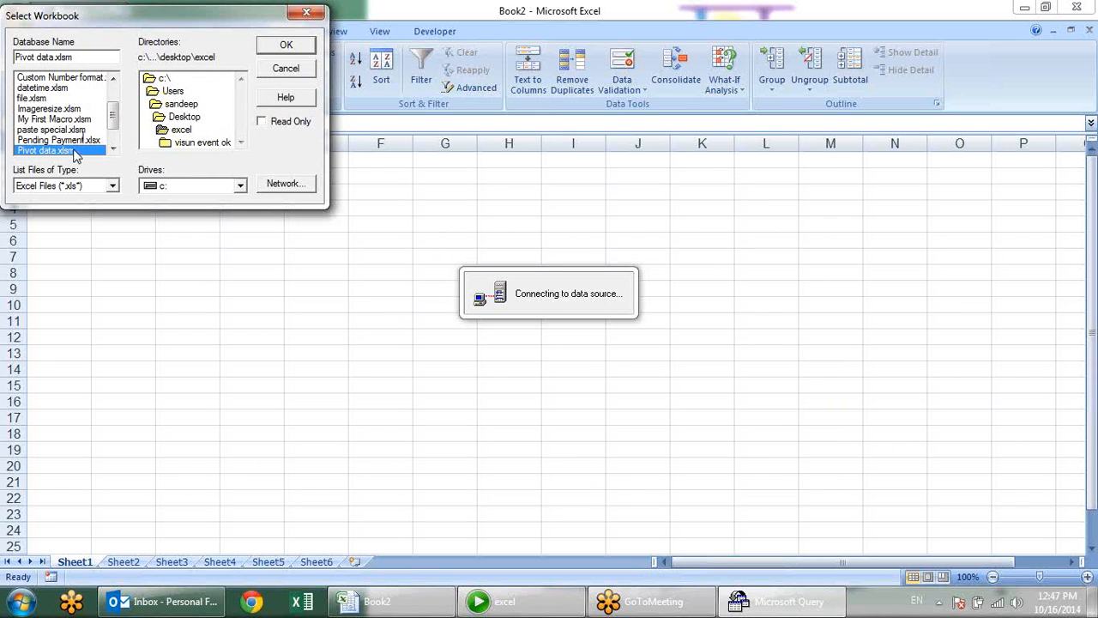
pyautogui.click(287, 45)
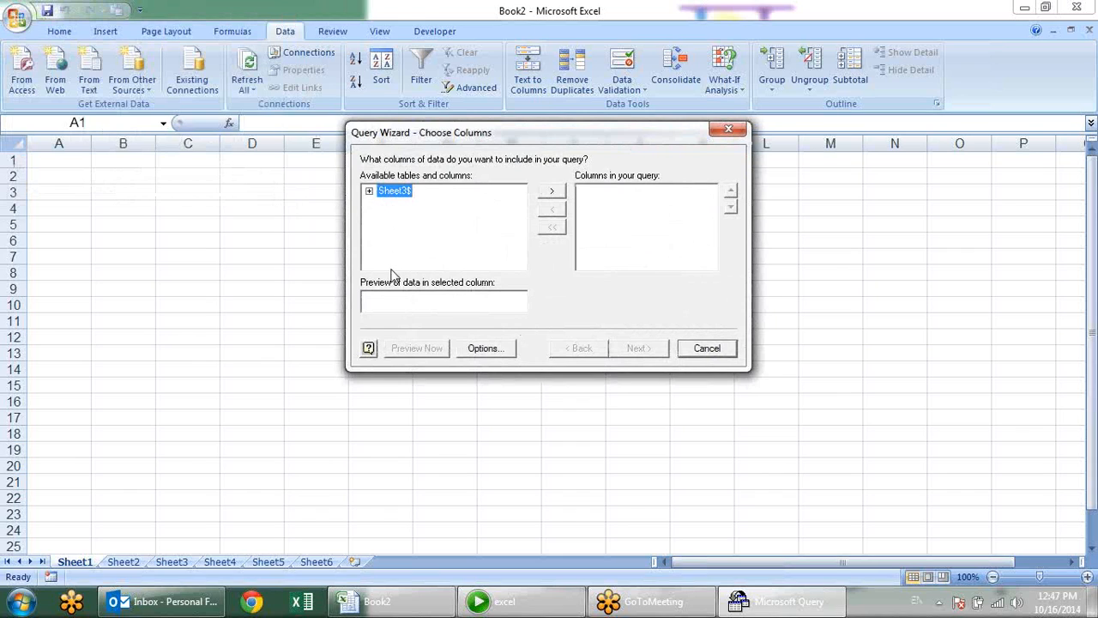
# Review the columns of the Sheet3$ table and add all of them to the query
pyautogui.click(370, 193)
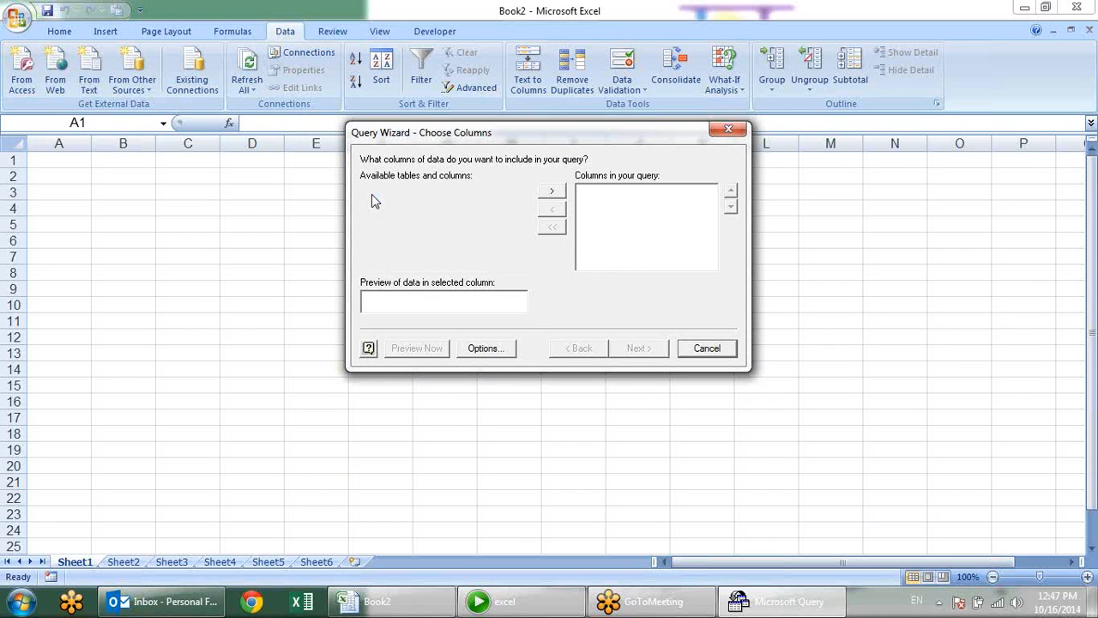
pyautogui.moveTo(520, 212)
pyautogui.mouseDown()
pyautogui.moveTo(520, 240)
pyautogui.moveTo(513, 196)
pyautogui.mouseUp()
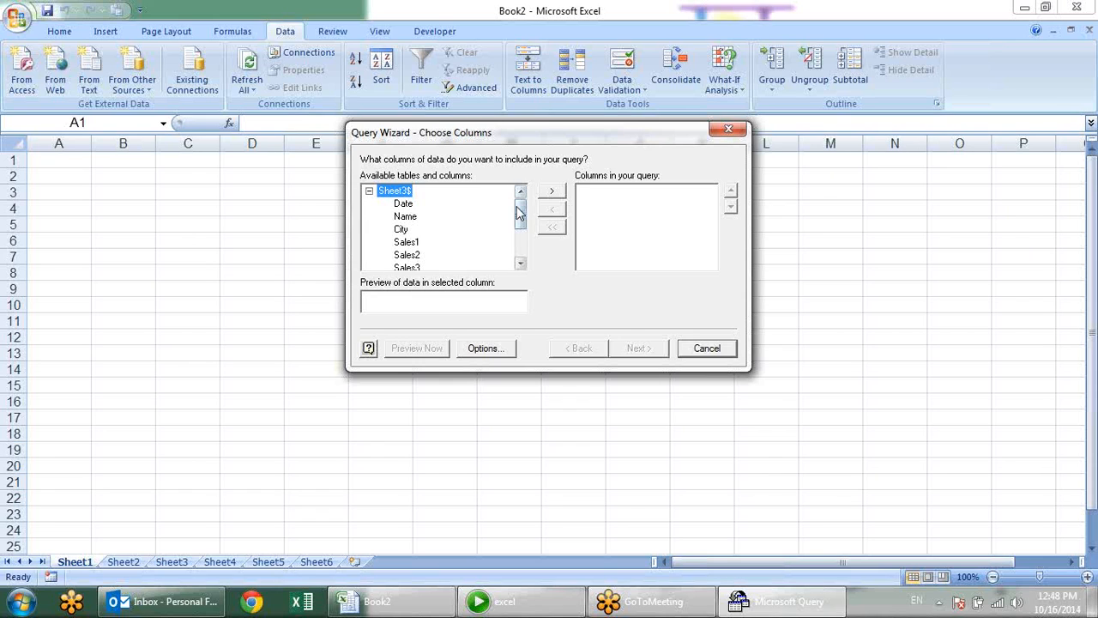
pyautogui.click(369, 191)
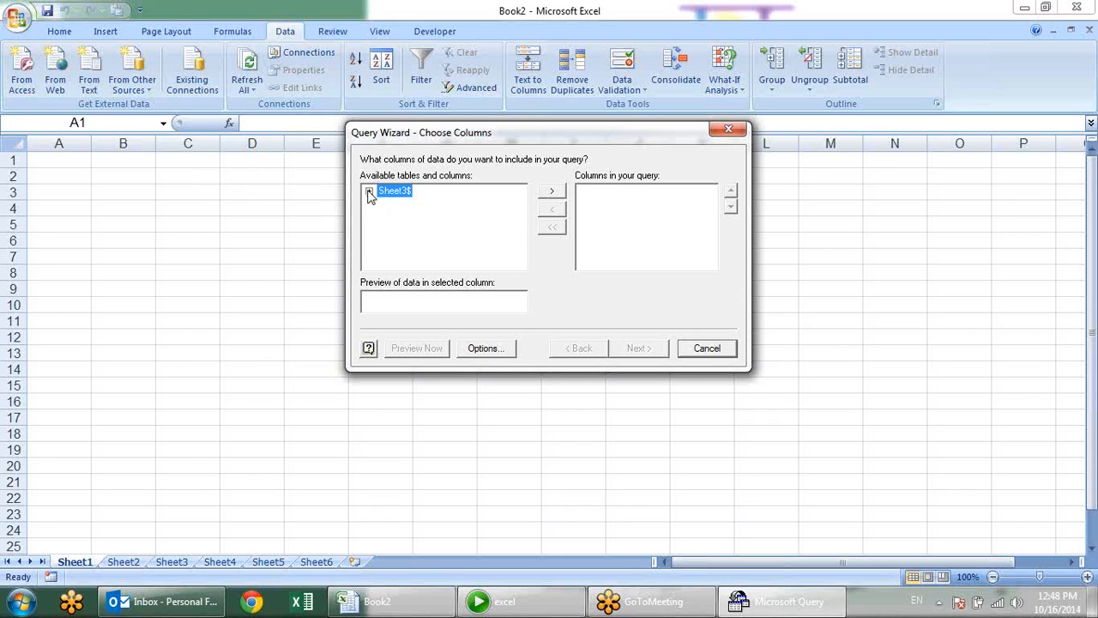
pyautogui.click(551, 191)
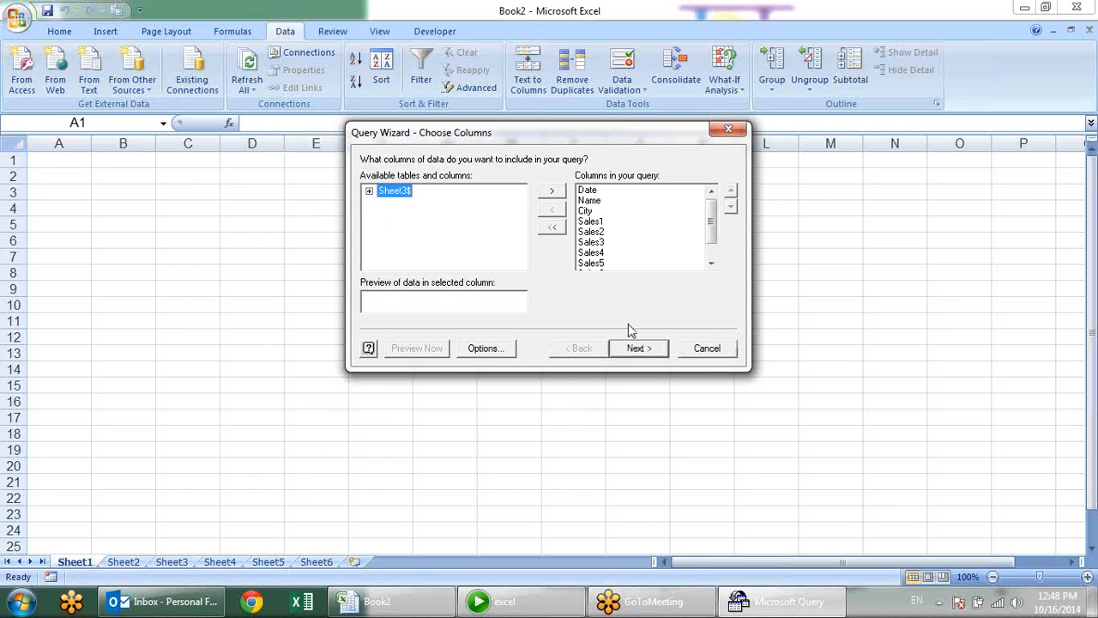
# Filter the query's Name column to include only rows that equal the desired person's first name
pyautogui.click(640, 348)
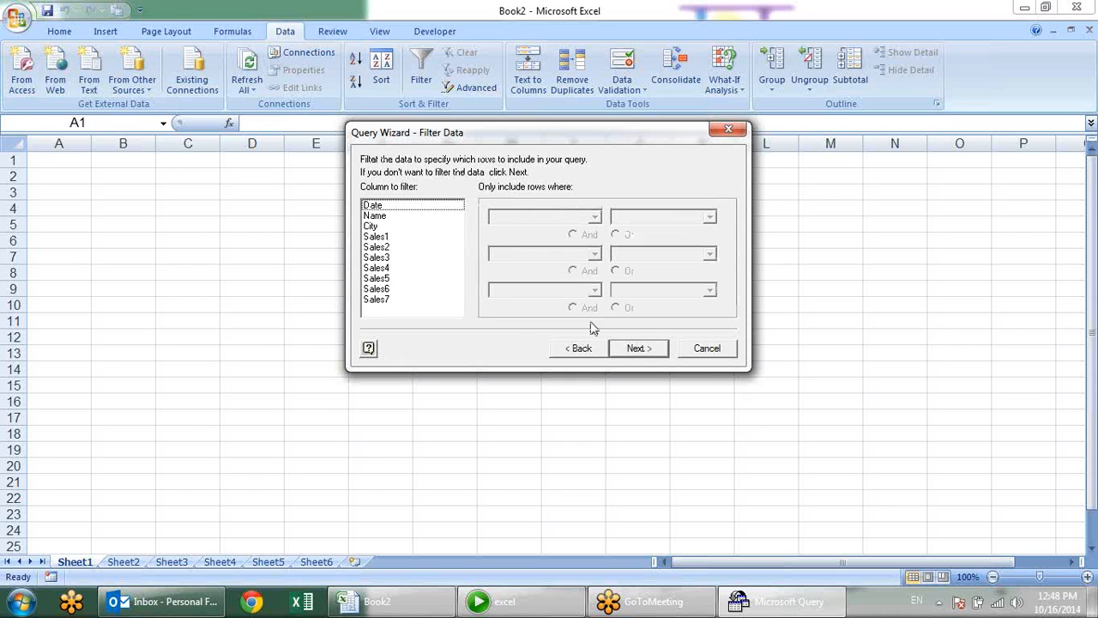
pyautogui.click(407, 217)
pyautogui.click(400, 206)
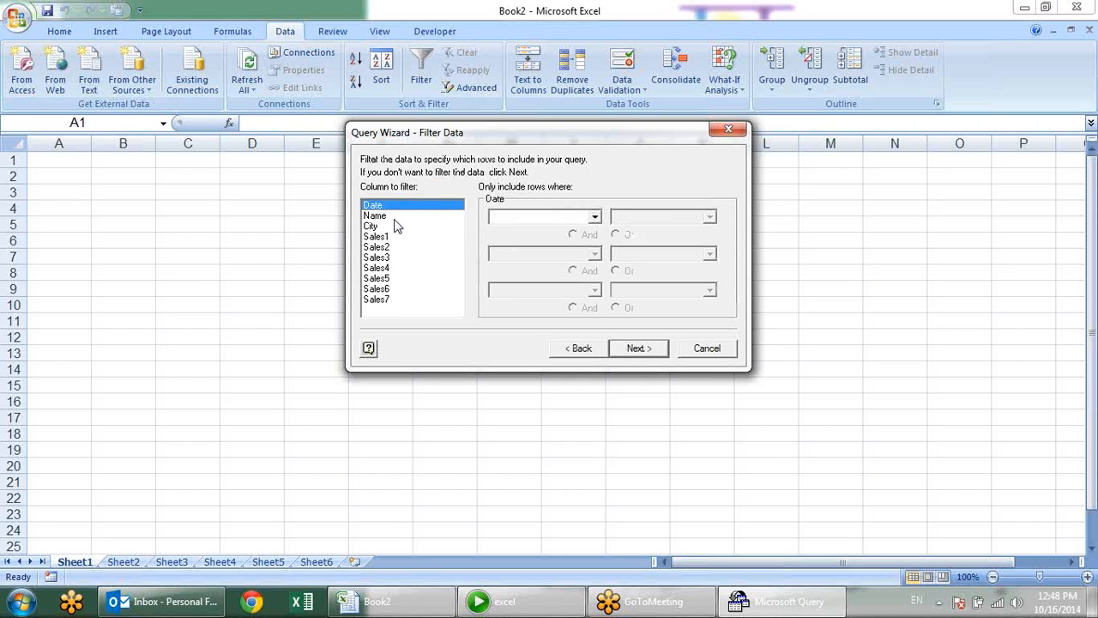
pyautogui.click(395, 218)
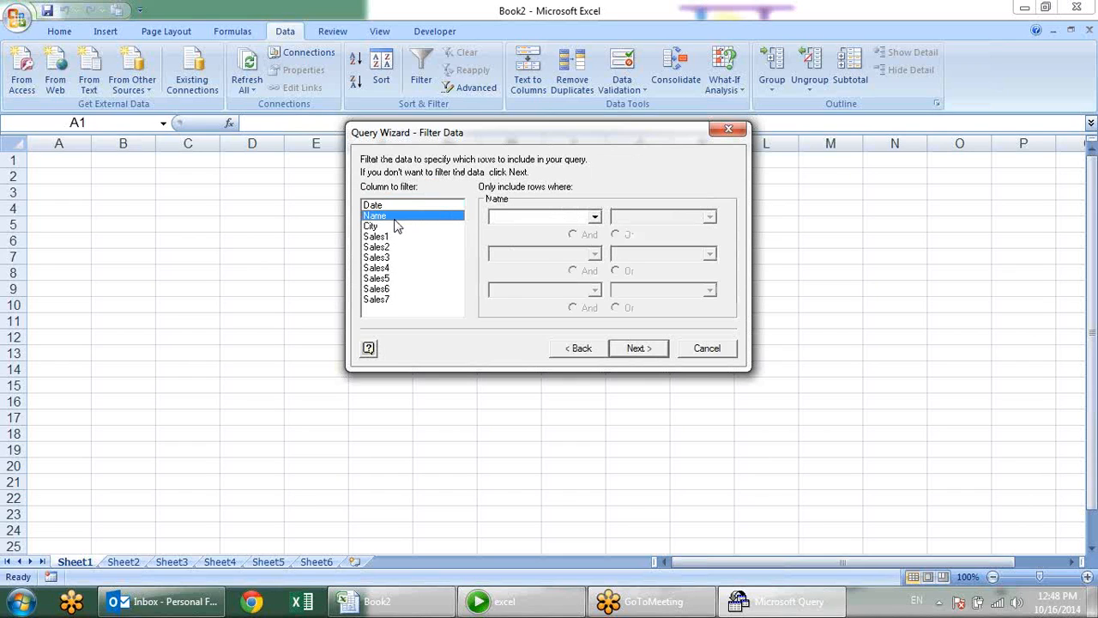
pyautogui.click(593, 217)
pyautogui.click(549, 242)
pyautogui.click(710, 217)
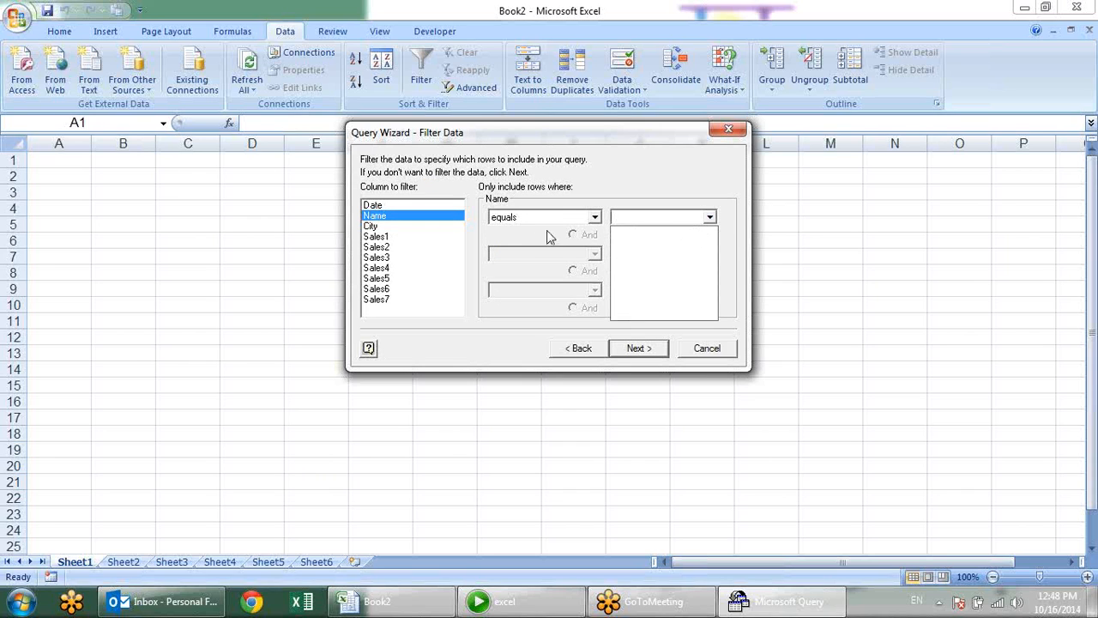
pyautogui.click(701, 187)
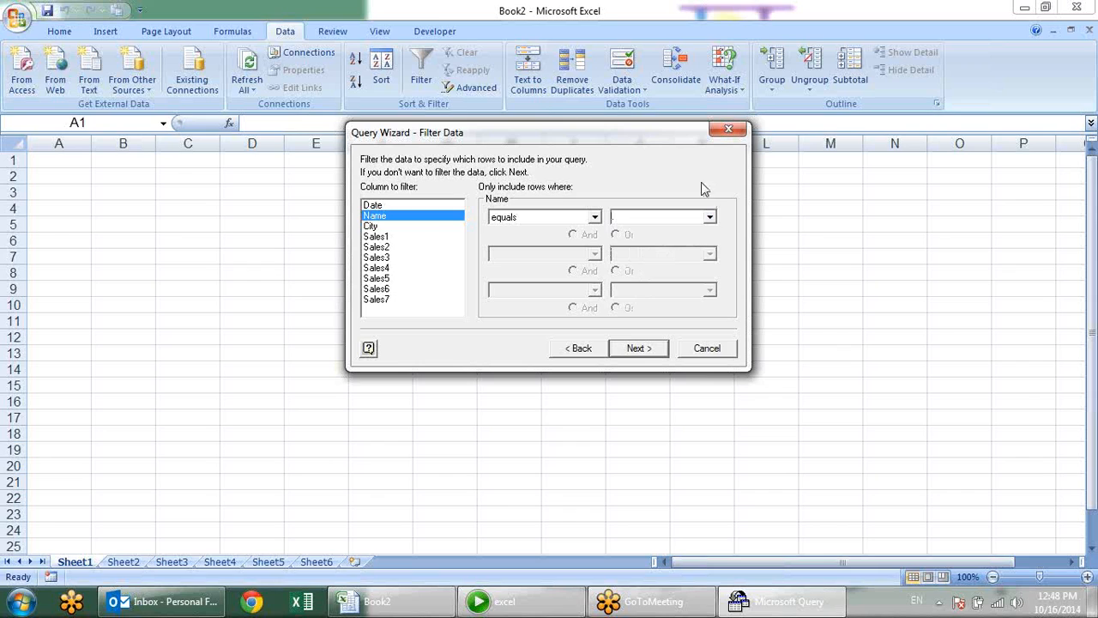
pyautogui.click(403, 228)
pyautogui.click(433, 216)
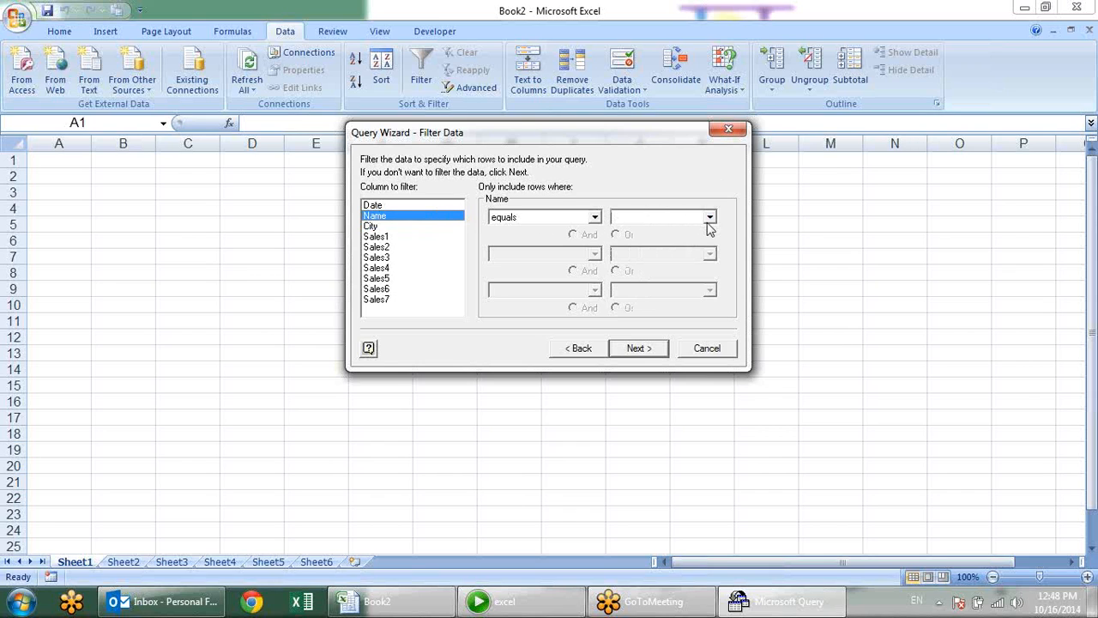
pyautogui.write('sandeep')
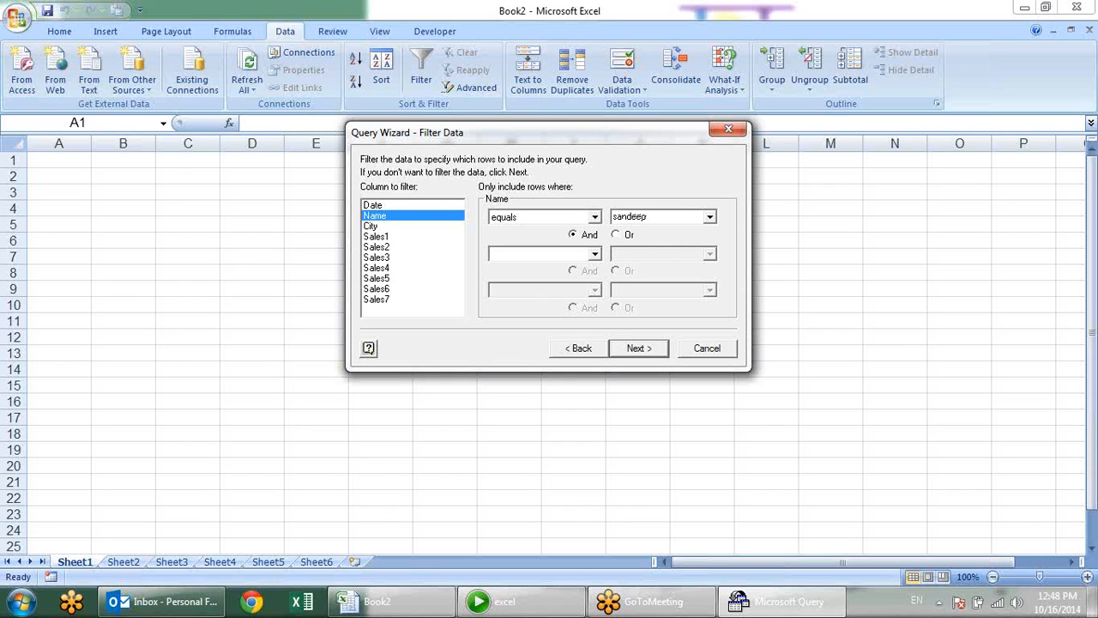
# Add a second filter so that the City column equals delhi
pyautogui.click(409, 226)
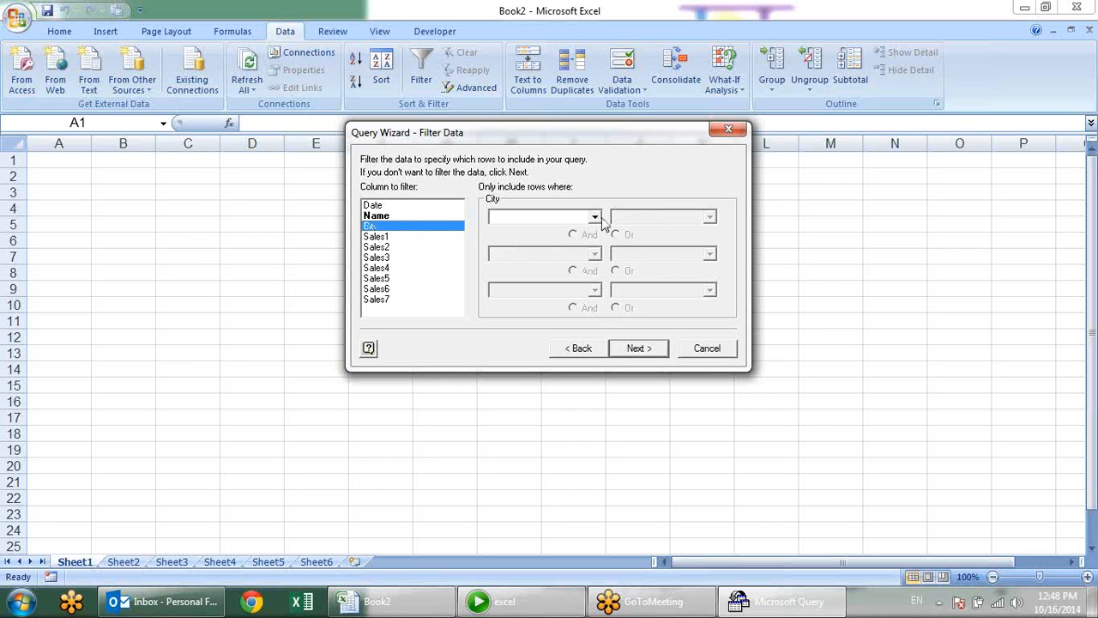
pyautogui.click(595, 217)
pyautogui.click(583, 242)
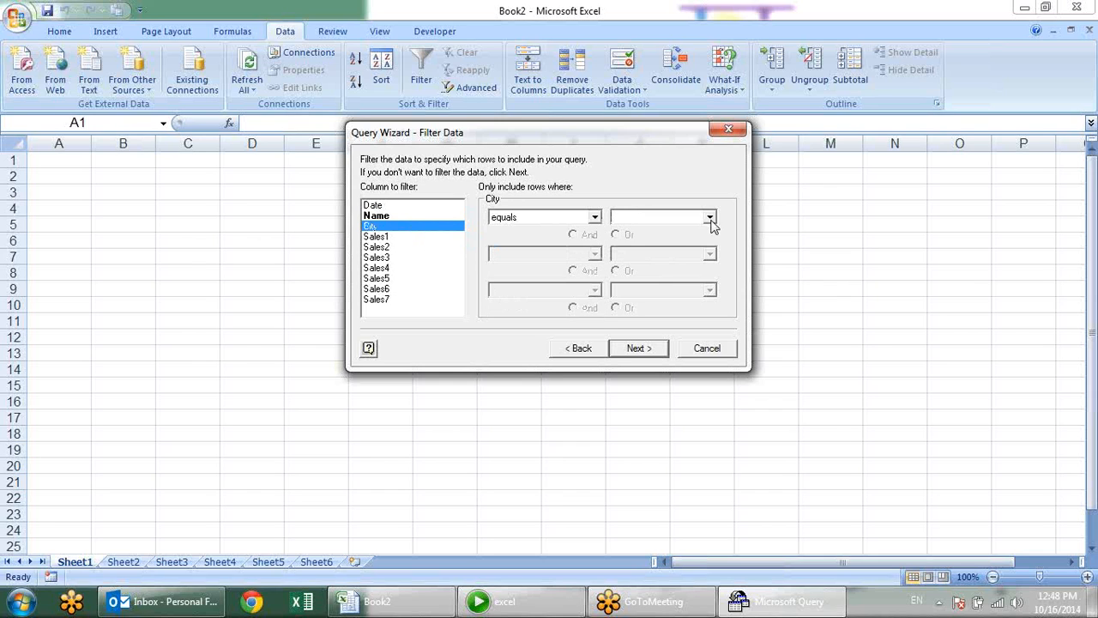
pyautogui.click(710, 218)
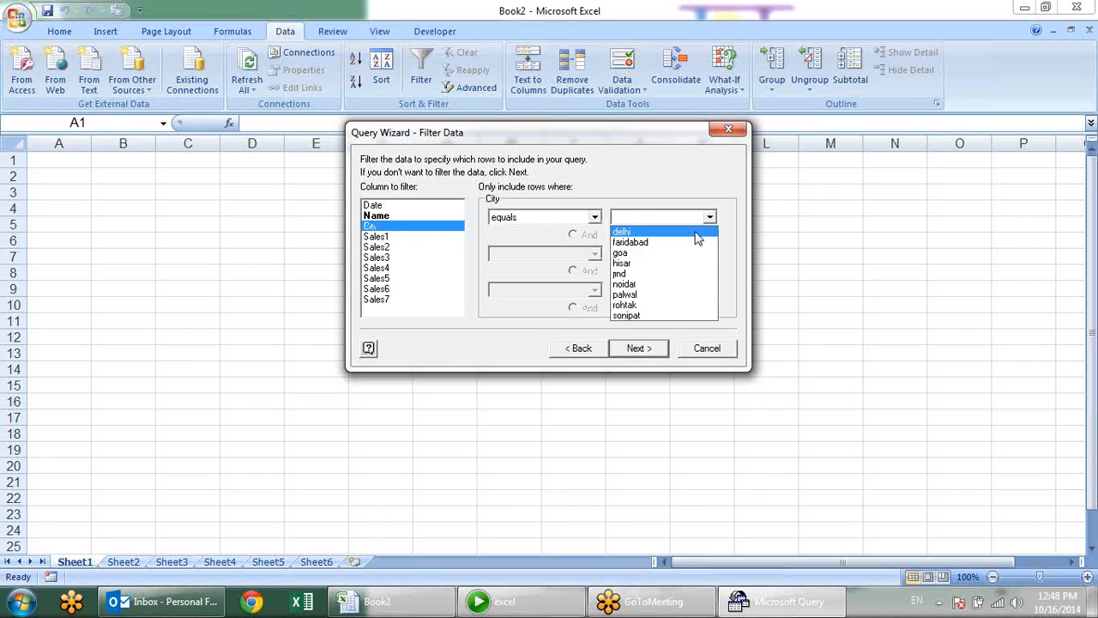
pyautogui.click(697, 237)
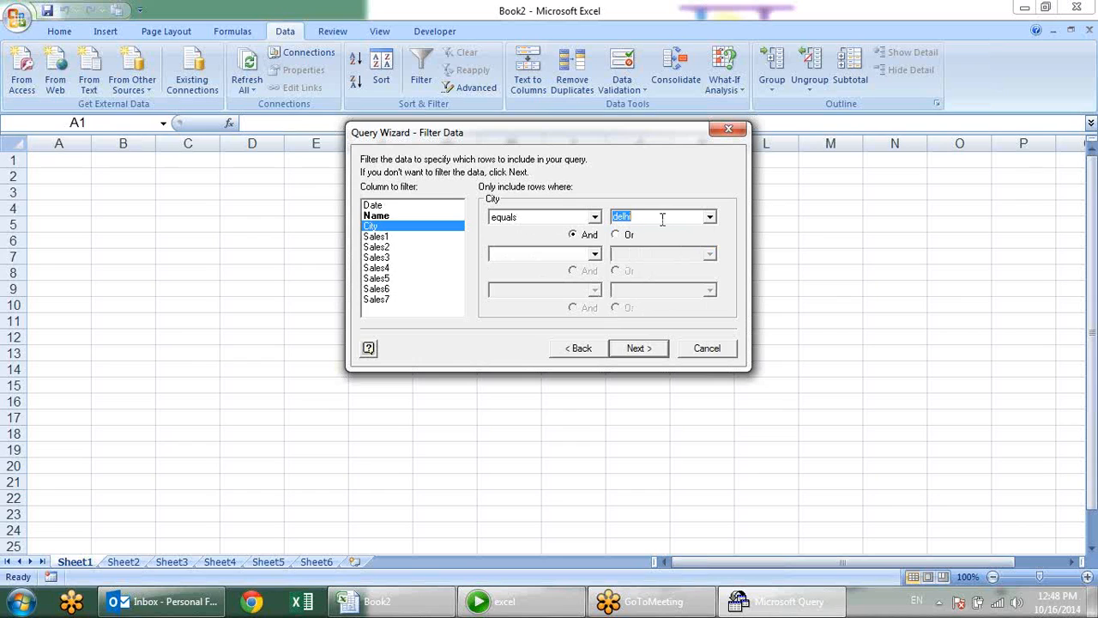
# Sort the query results by City in ascending order, with no secondary sort column
pyautogui.click(658, 354)
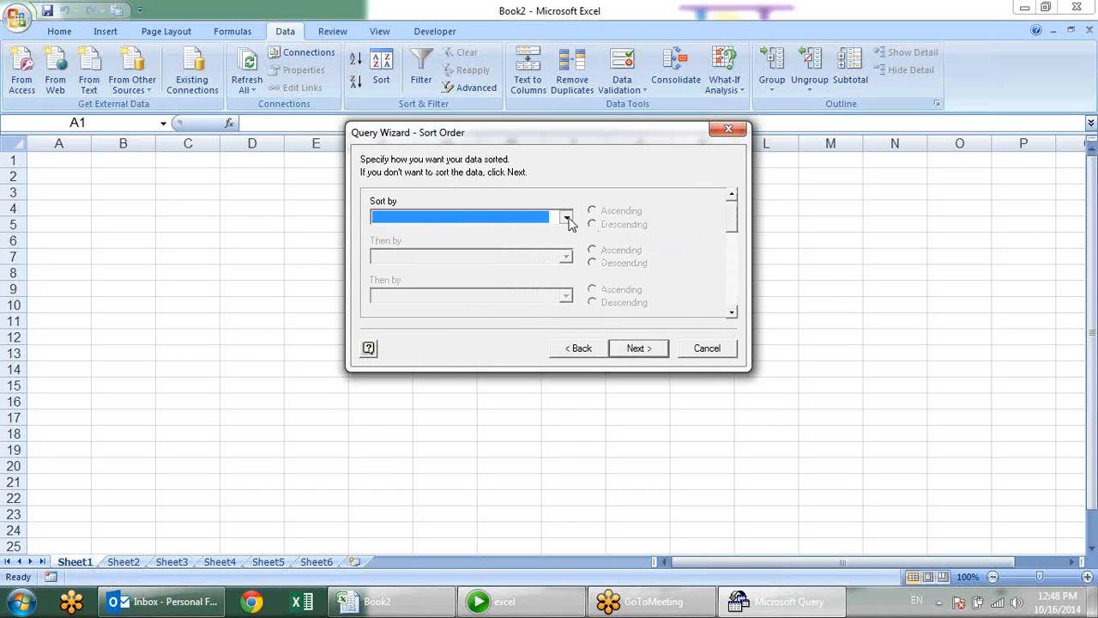
pyautogui.click(569, 219)
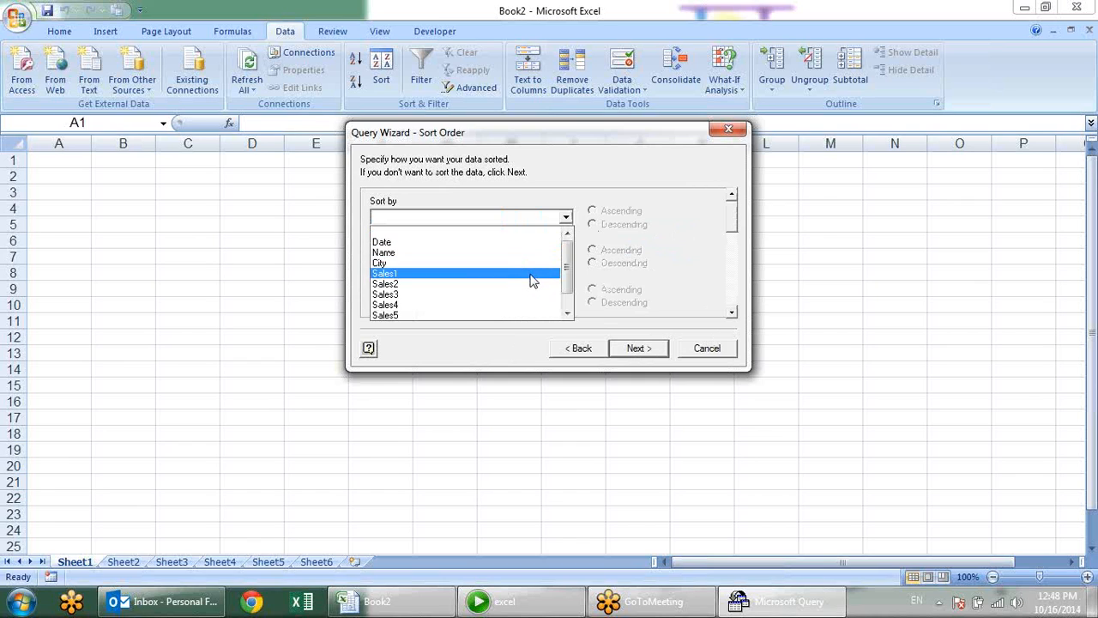
pyautogui.click(515, 253)
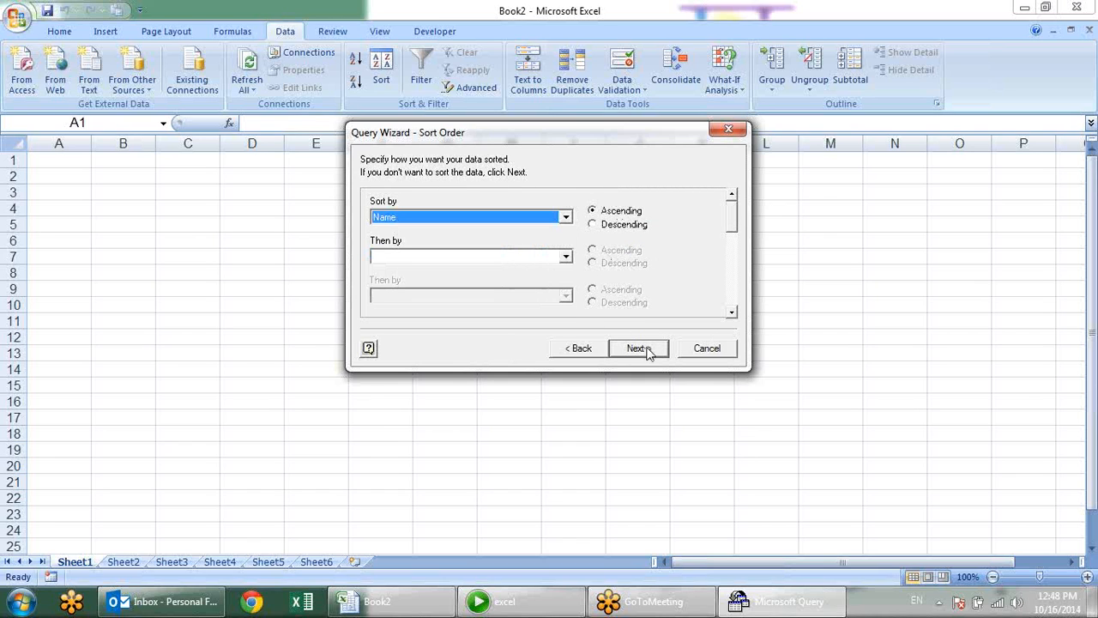
pyautogui.click(562, 220)
pyautogui.click(519, 243)
pyautogui.click(567, 256)
pyautogui.click(673, 278)
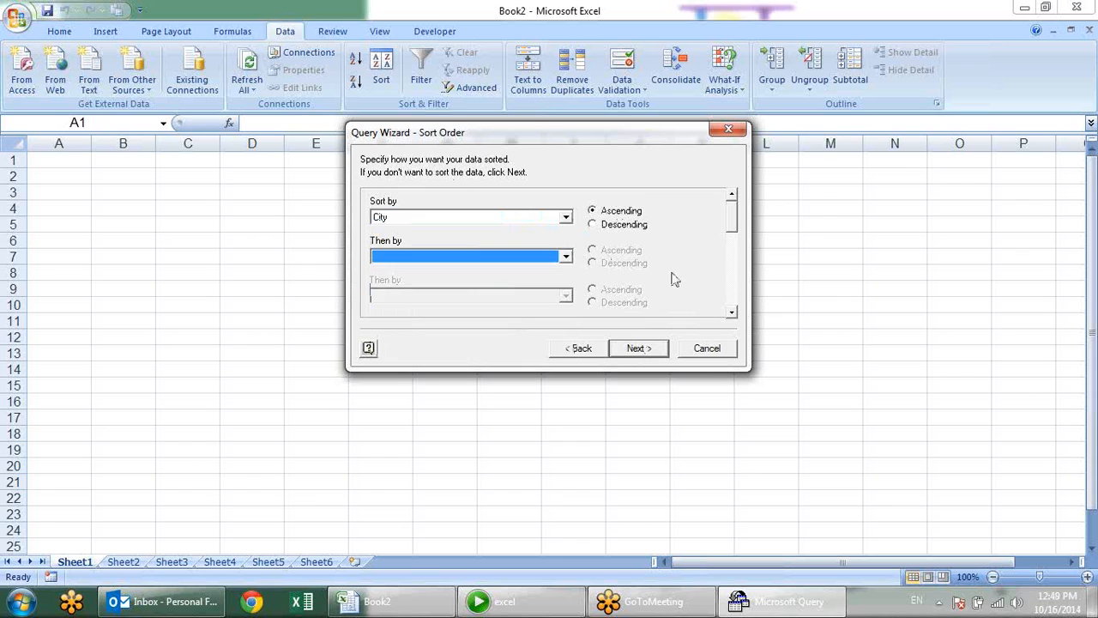
pyautogui.click(641, 350)
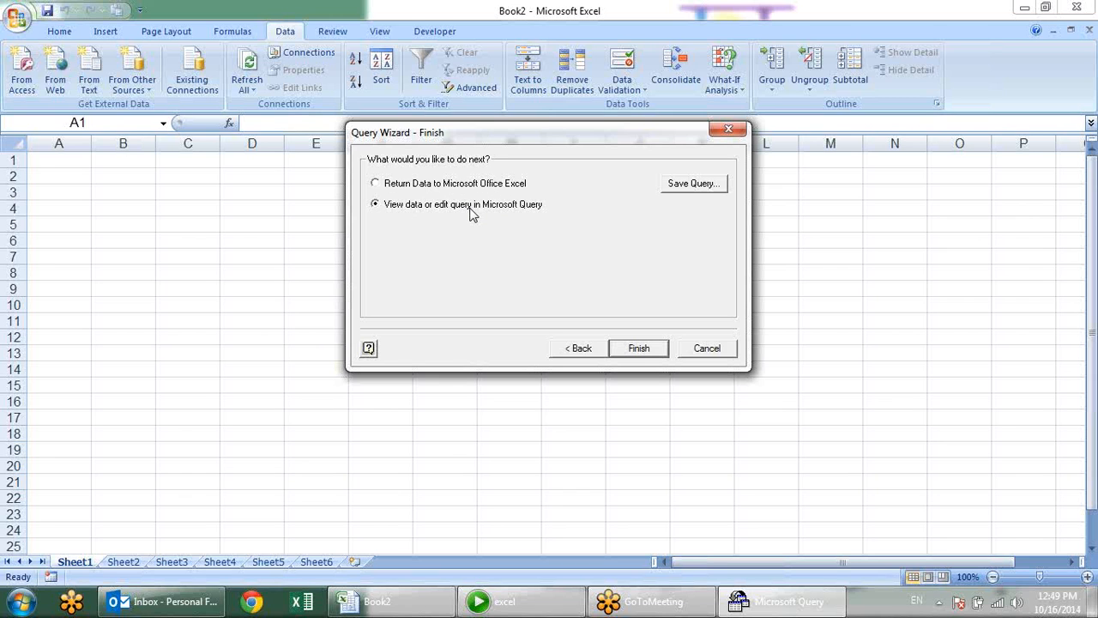
# Finish the wizard by viewing the data in Microsoft Query, and enlarge the query window and its criteria area to review them
pyautogui.click(639, 349)
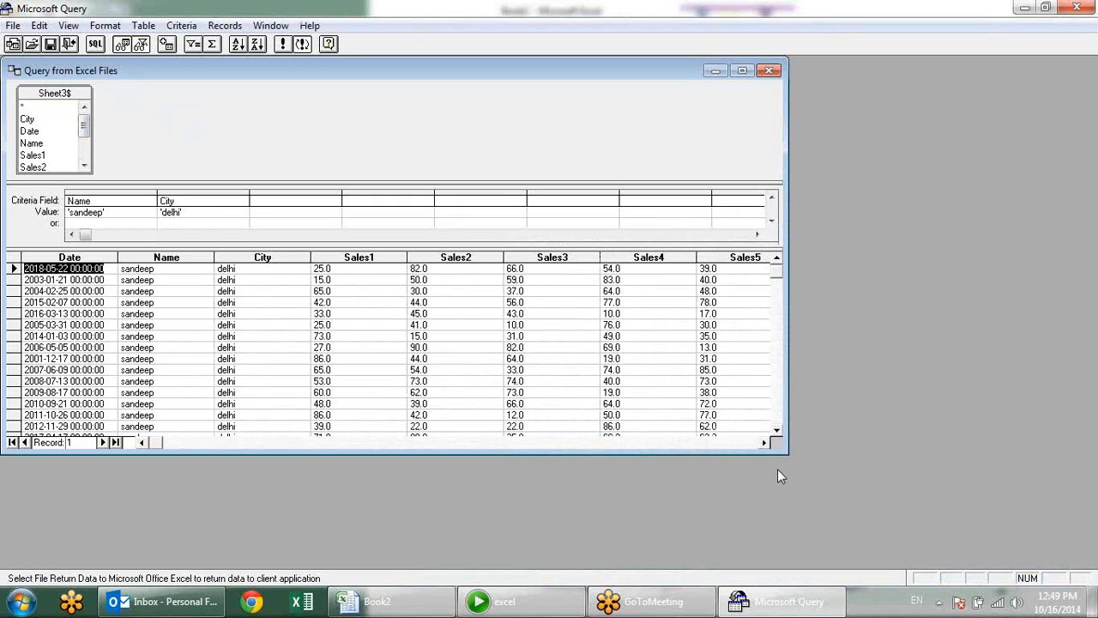
pyautogui.moveTo(779, 449); pyautogui.dragTo(850, 509)
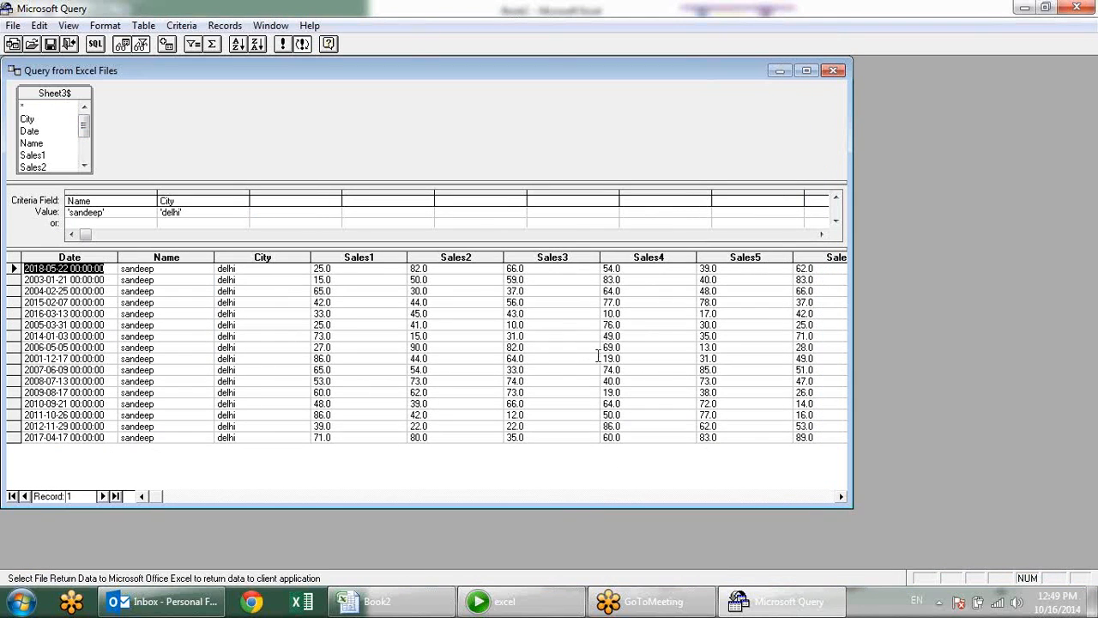
pyautogui.click(133, 202)
pyautogui.click(131, 212)
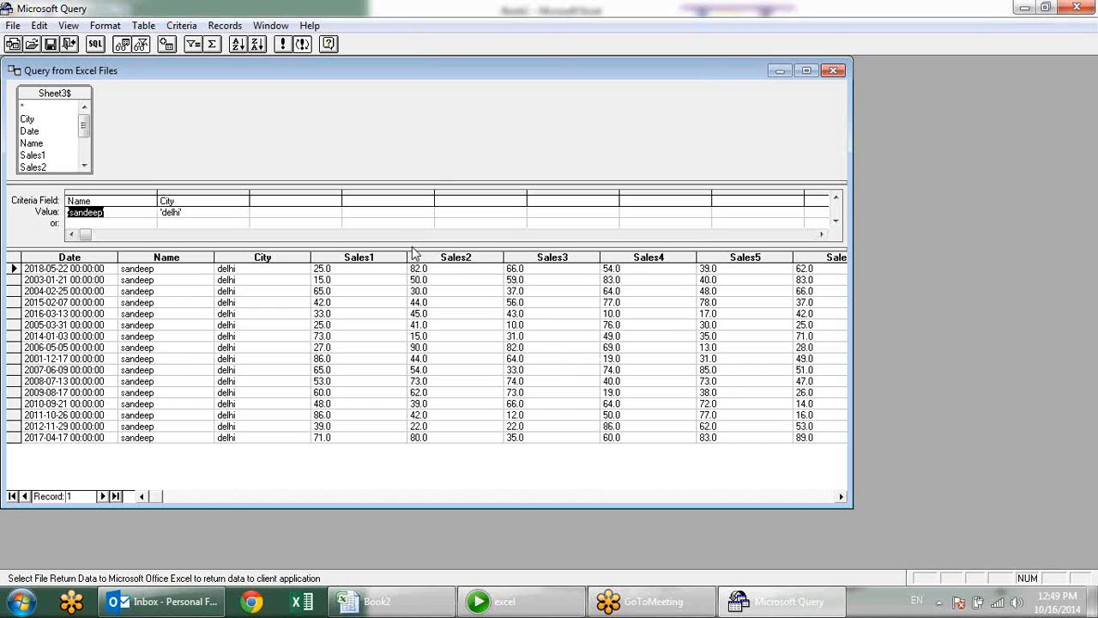
pyautogui.moveTo(399, 303); pyautogui.dragTo(398, 302)
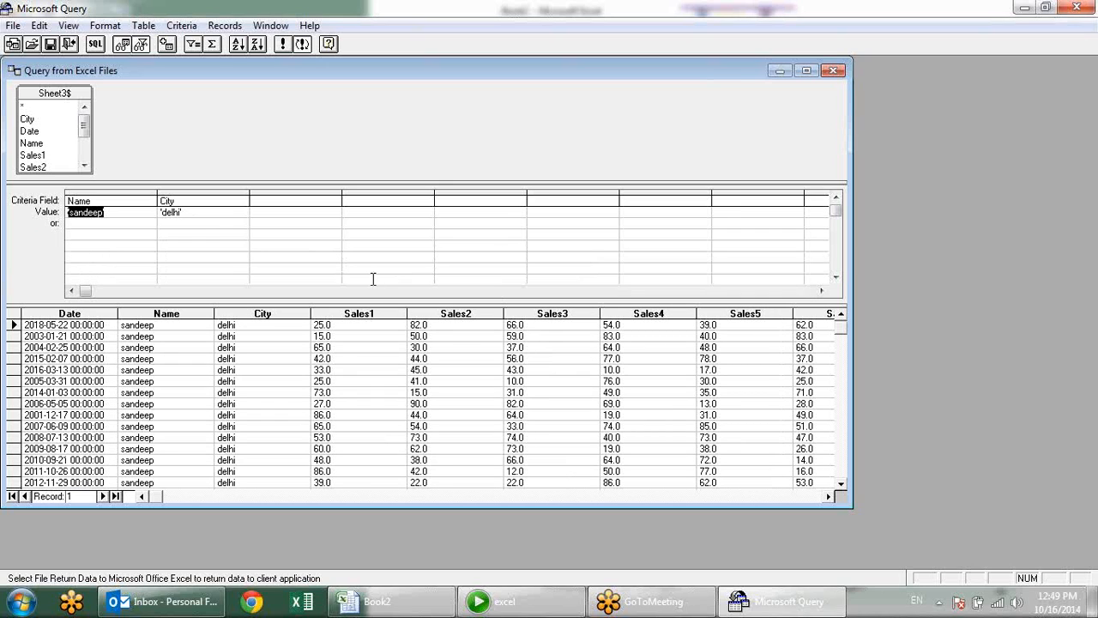
pyautogui.click(127, 223)
pyautogui.moveTo(84, 127)
pyautogui.mouseDown()
pyautogui.moveTo(88, 152)
pyautogui.moveTo(97, 114)
pyautogui.mouseUp()
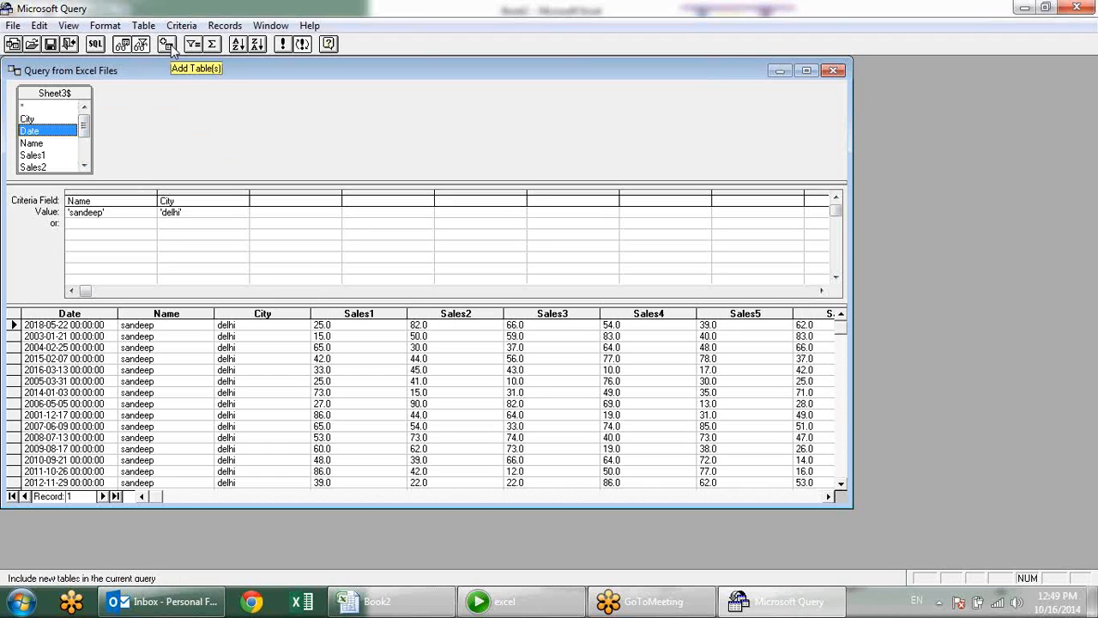
# Return the query data to Excel as a table in the existing worksheet, starting at cell A1
pyautogui.click(13, 26)
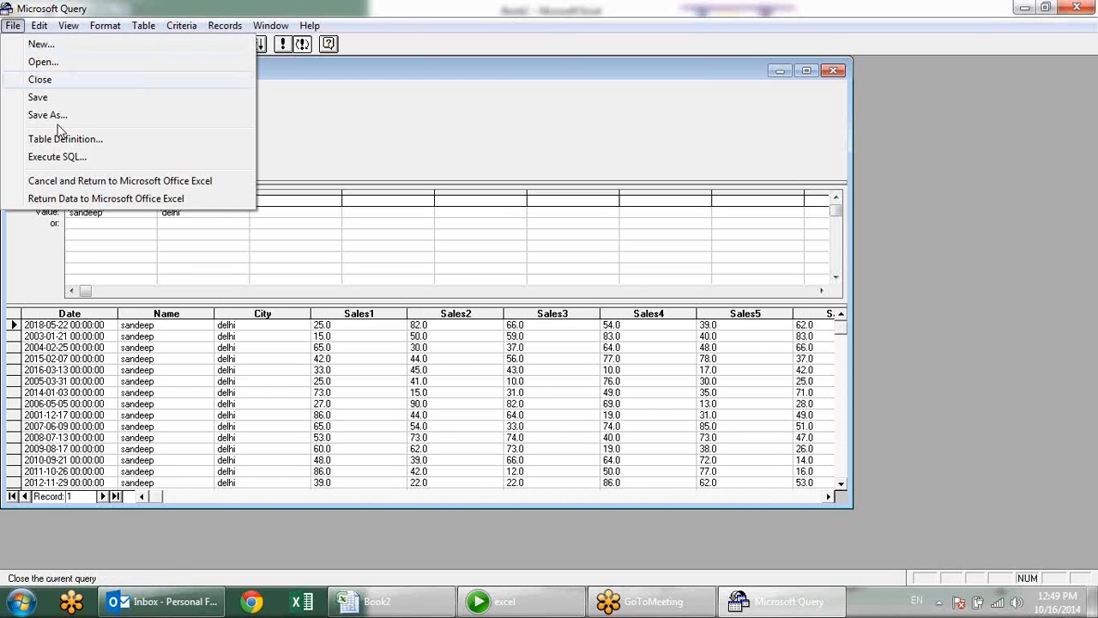
pyautogui.click(126, 199)
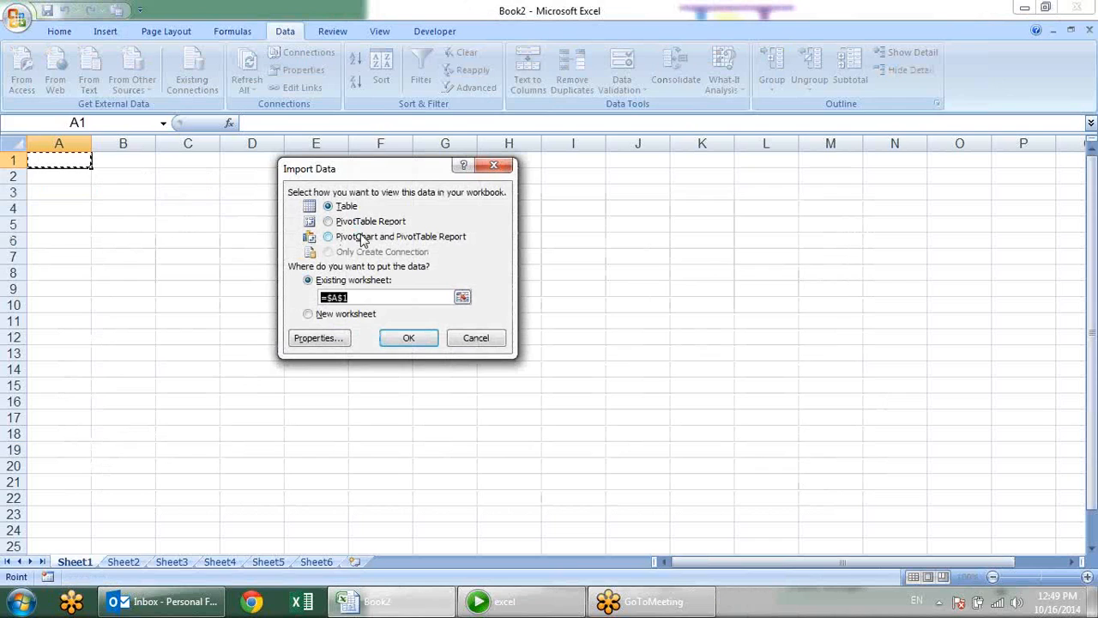
pyautogui.click(351, 224)
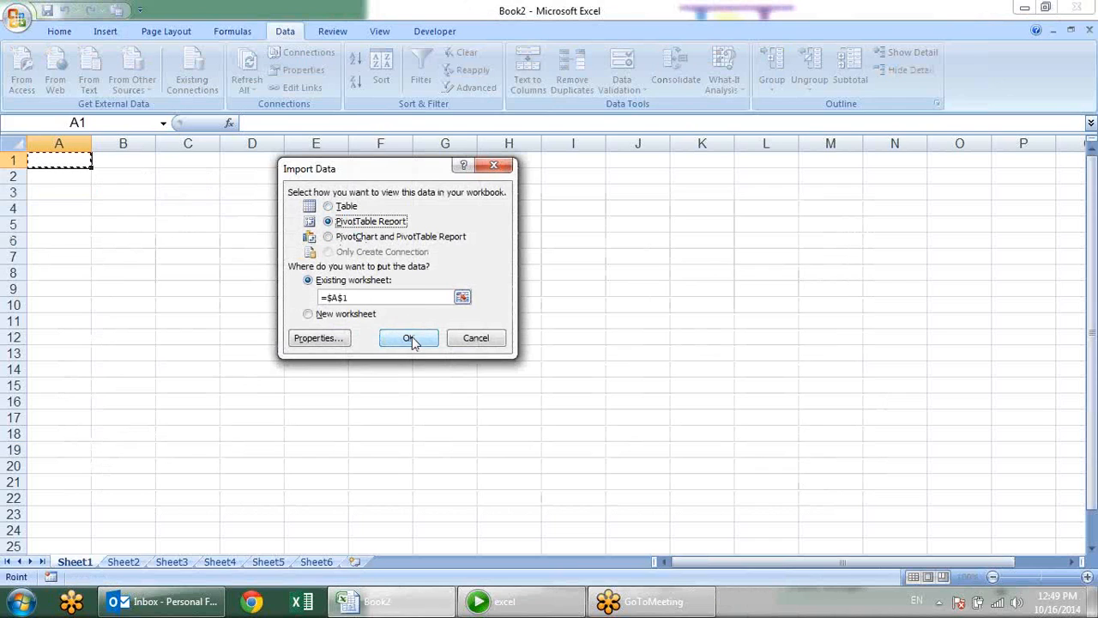
pyautogui.click(352, 207)
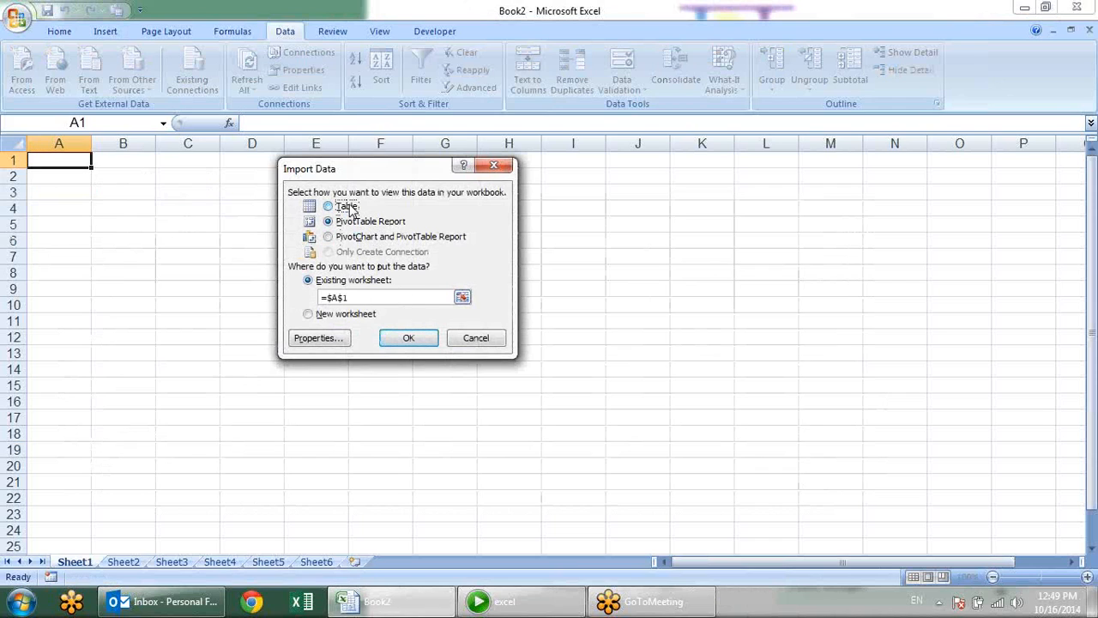
pyautogui.click(420, 346)
pyautogui.moveTo(127, 208); pyautogui.dragTo(464, 362)
pyautogui.click(707, 372)
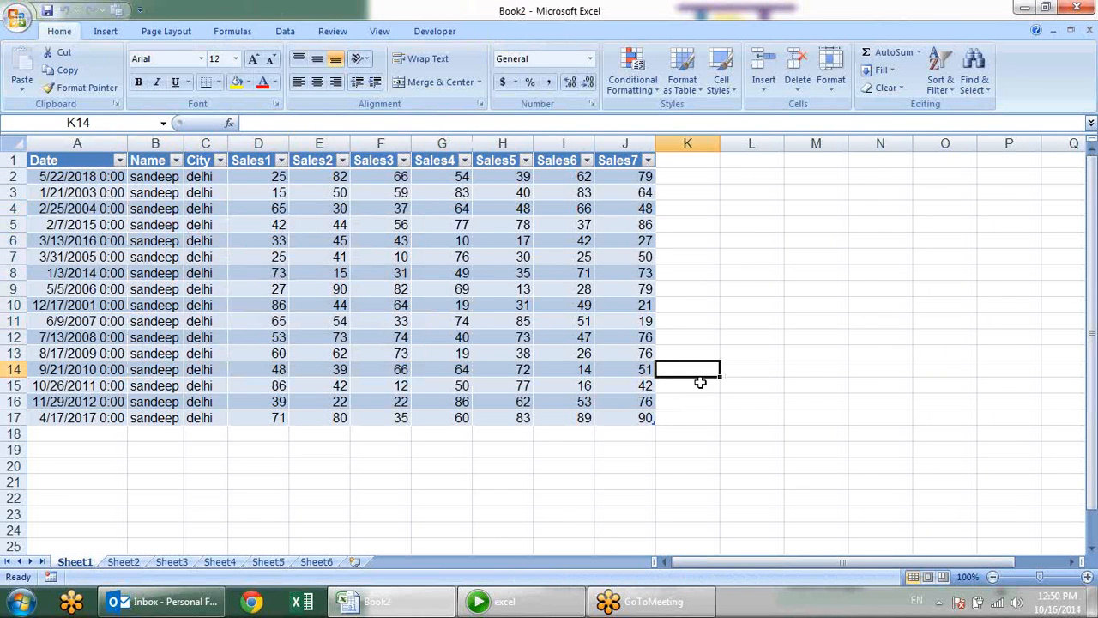
pyautogui.click(108, 32)
pyautogui.click(60, 32)
pyautogui.click(732, 225)
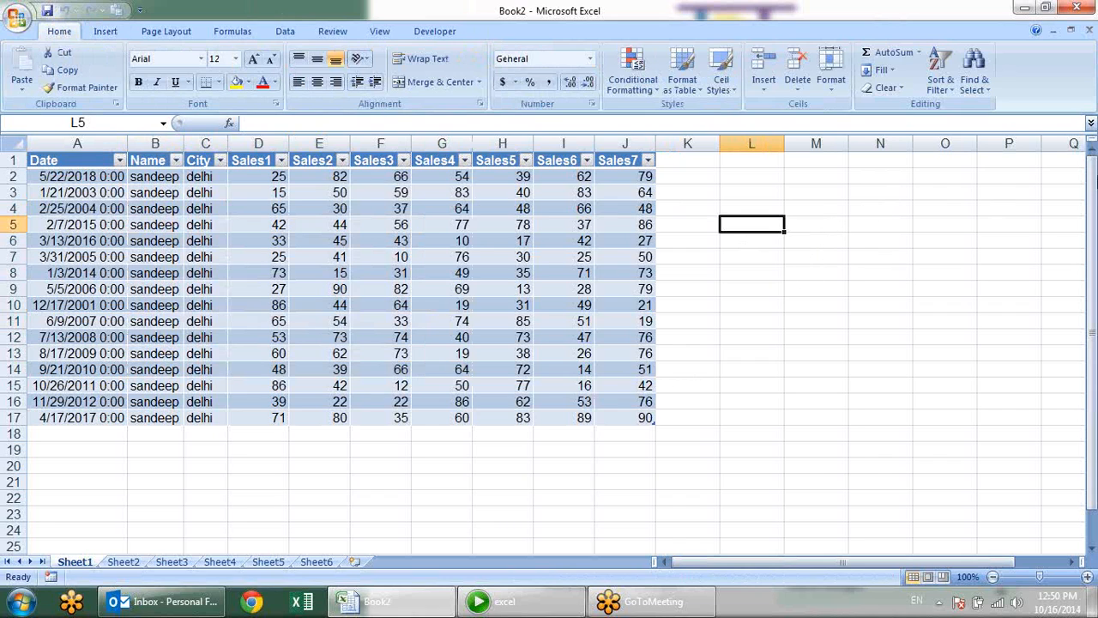
pyautogui.click(711, 238)
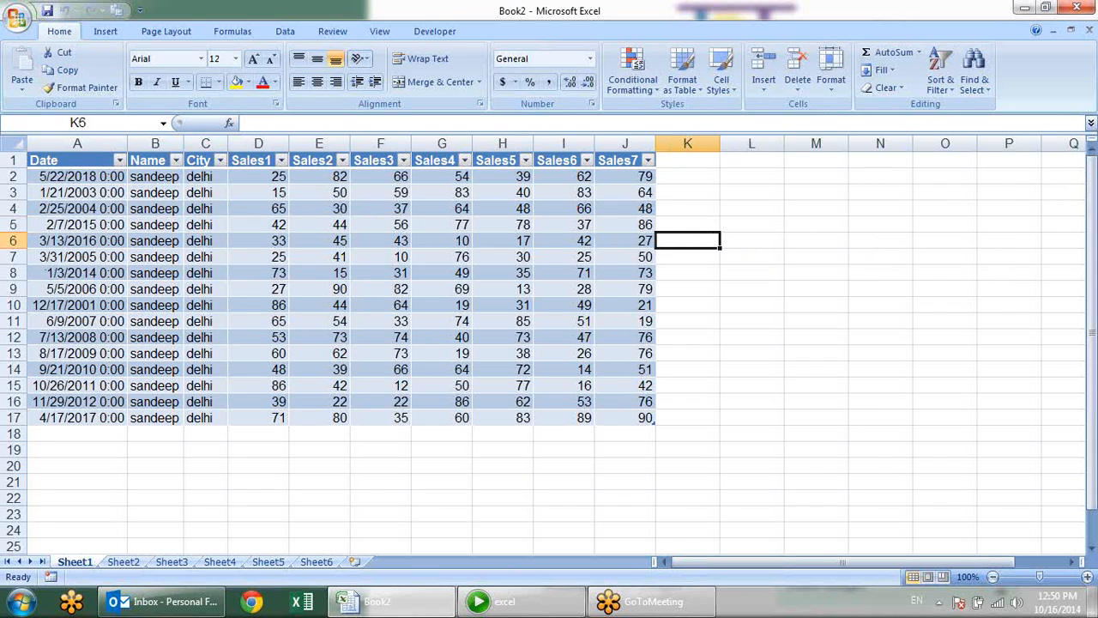
pyautogui.click(120, 562)
pyautogui.click(83, 563)
pyautogui.click(1088, 45)
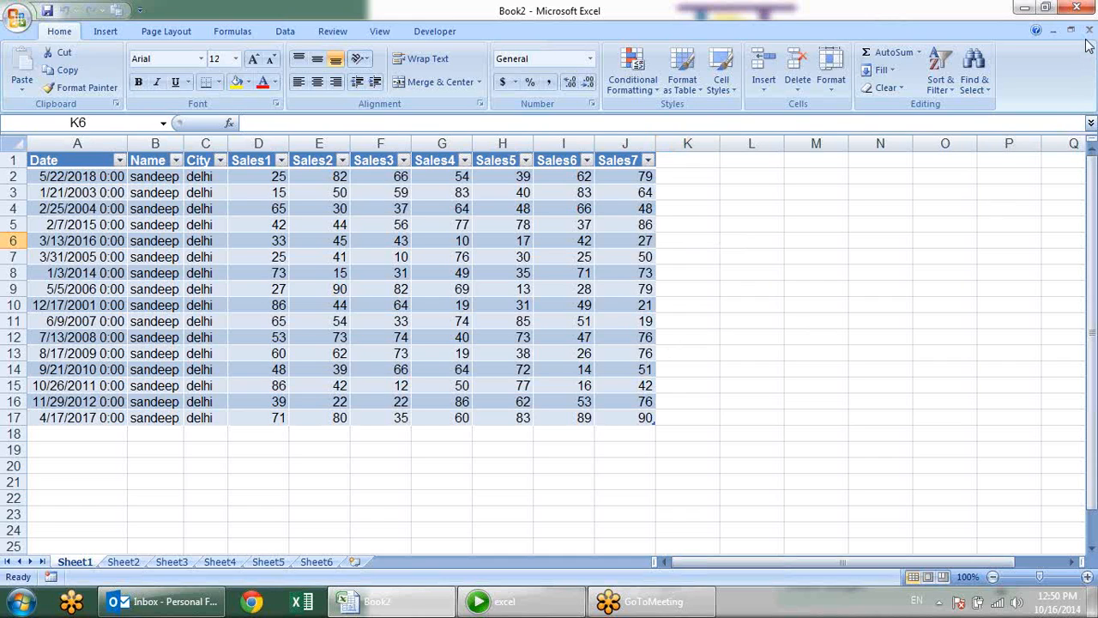